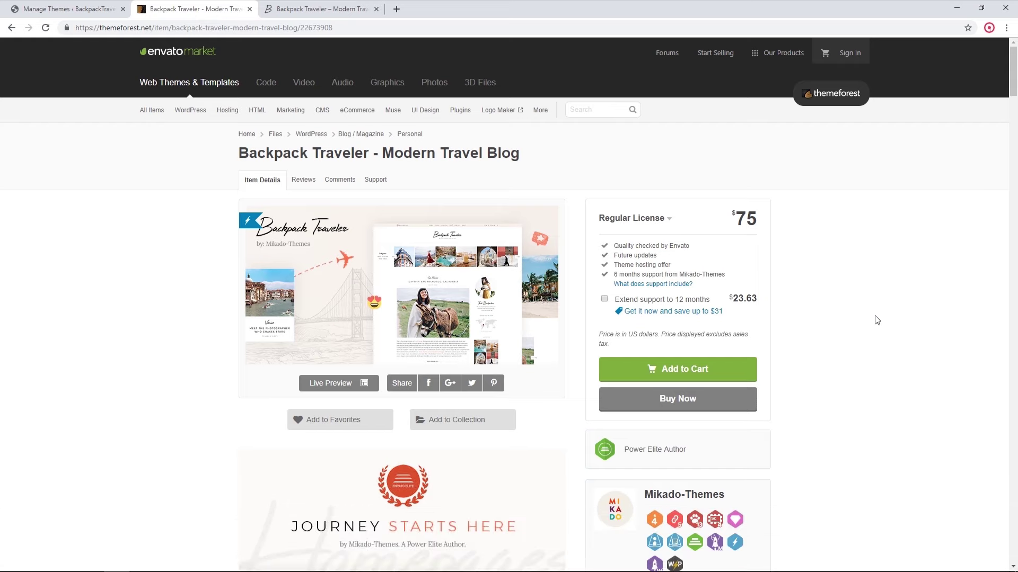
- Look through the Backpack Traveler theme's ThemeForest item page, including its pricing, homepage previews, item rating and compatibility details
scroll(857, 395, down, 2)
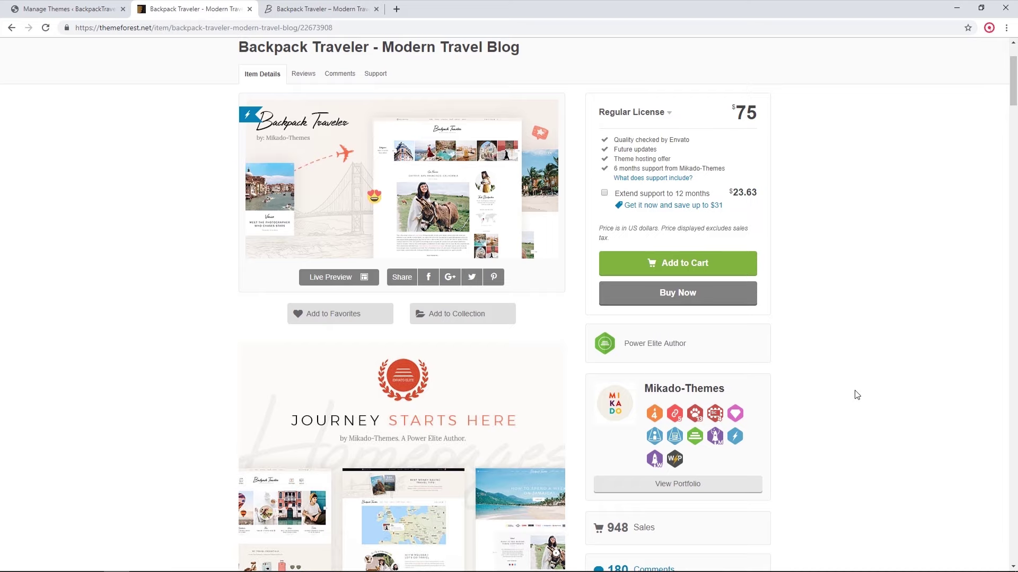
scroll(857, 395, up, 2)
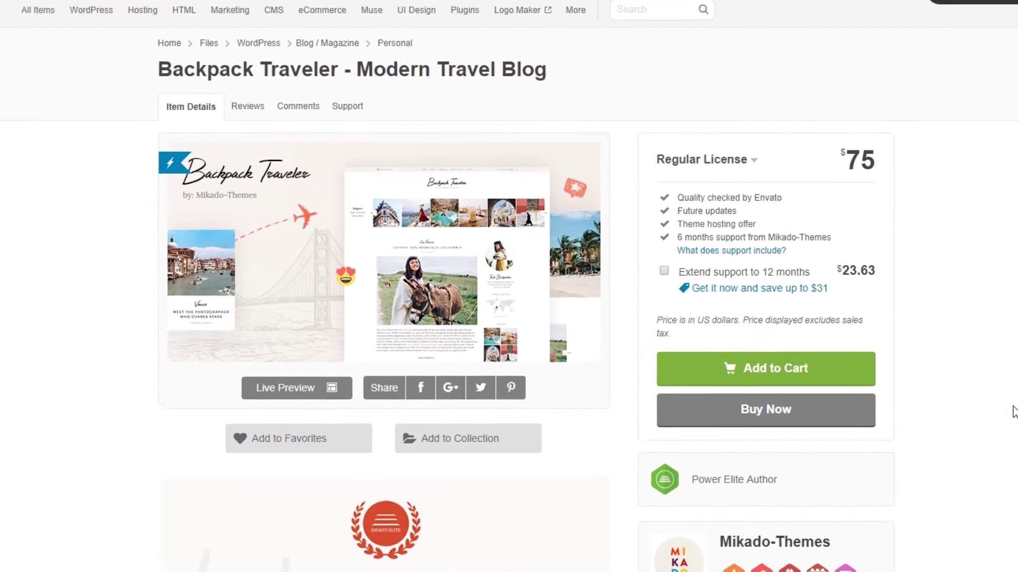
scroll(508, 286, down, 5)
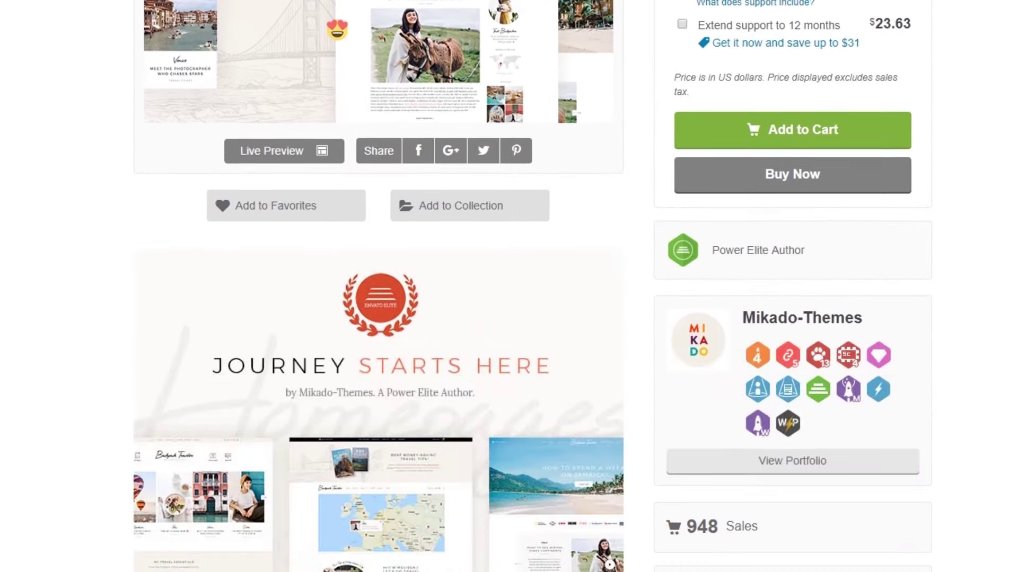
scroll(509, 286, down, 1)
scroll(508, 286, down, 5)
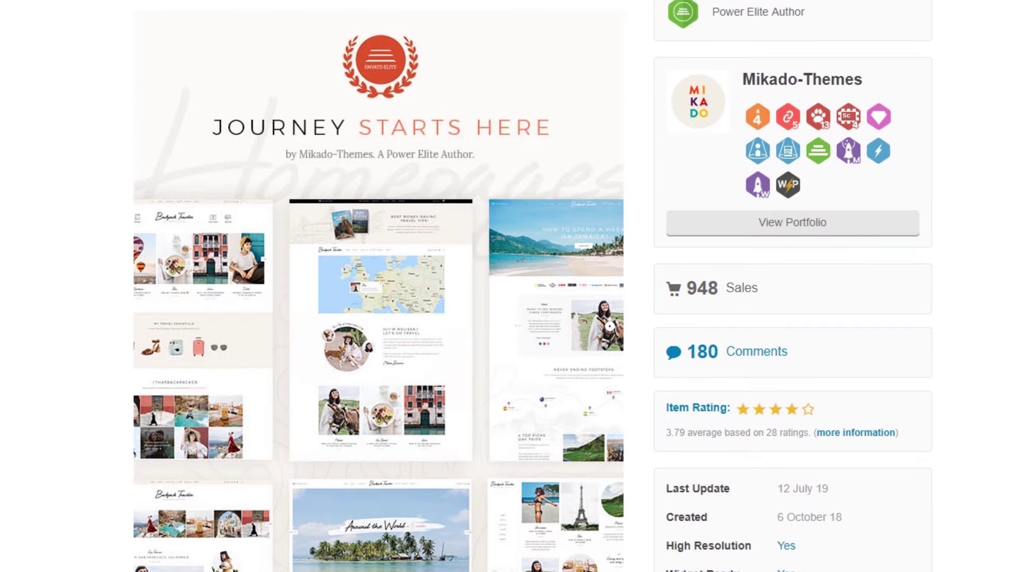
scroll(508, 287, down, 6)
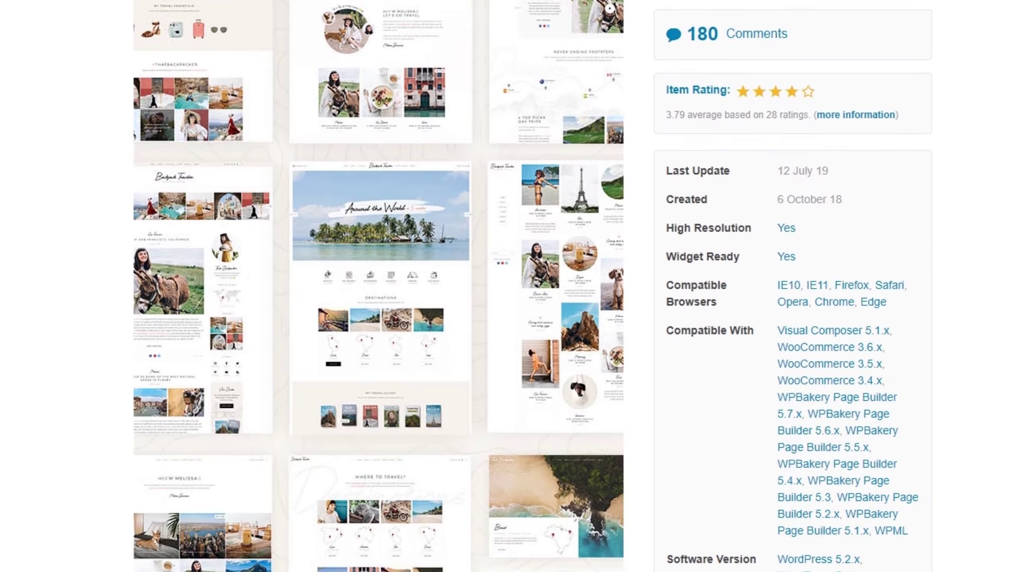
scroll(509, 286, up, 15)
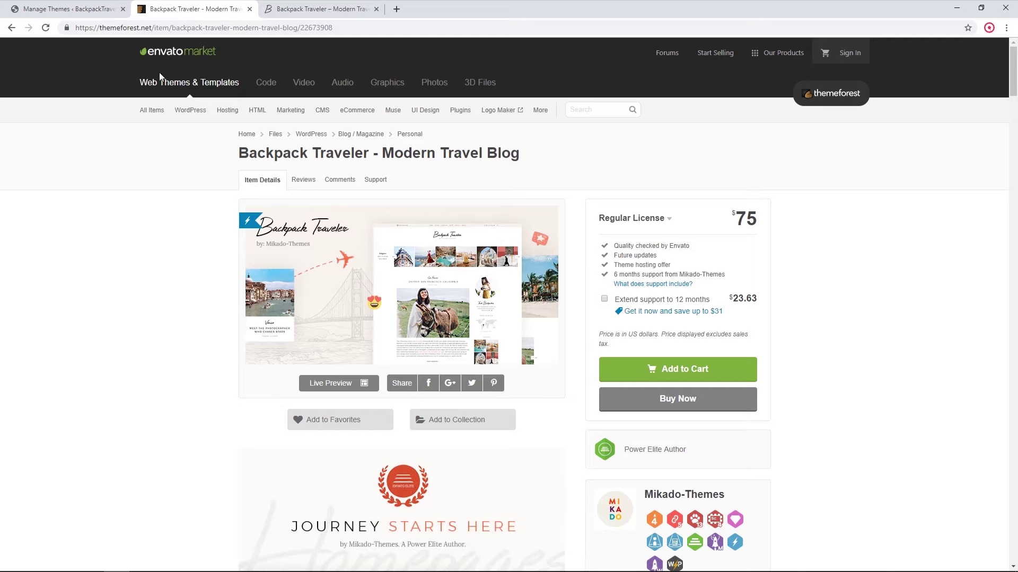
- Switch to the WordPress Themes page, view the active BackpackTraveler theme's details and close them again
click(95, 8)
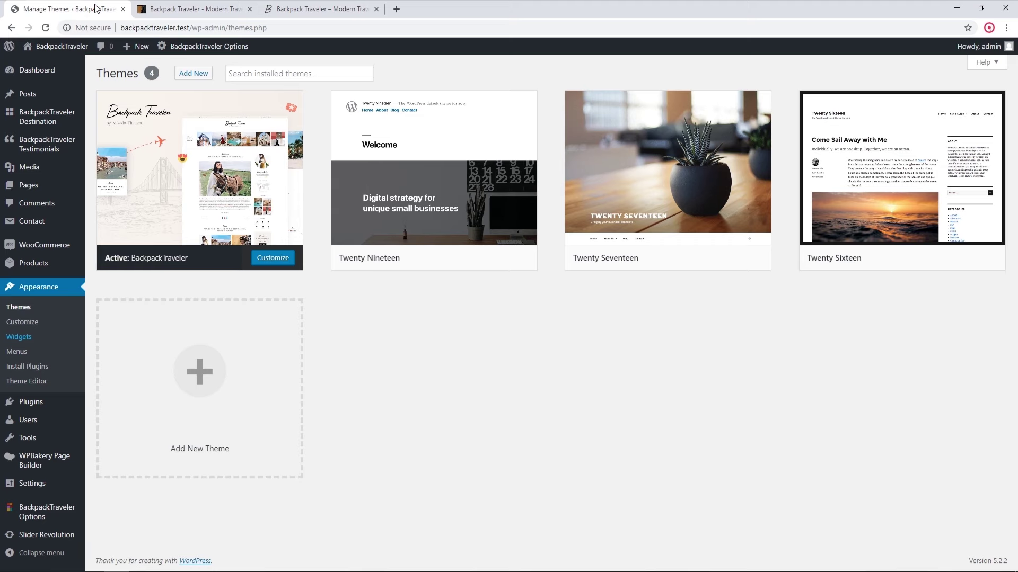
mouse_move(225, 171)
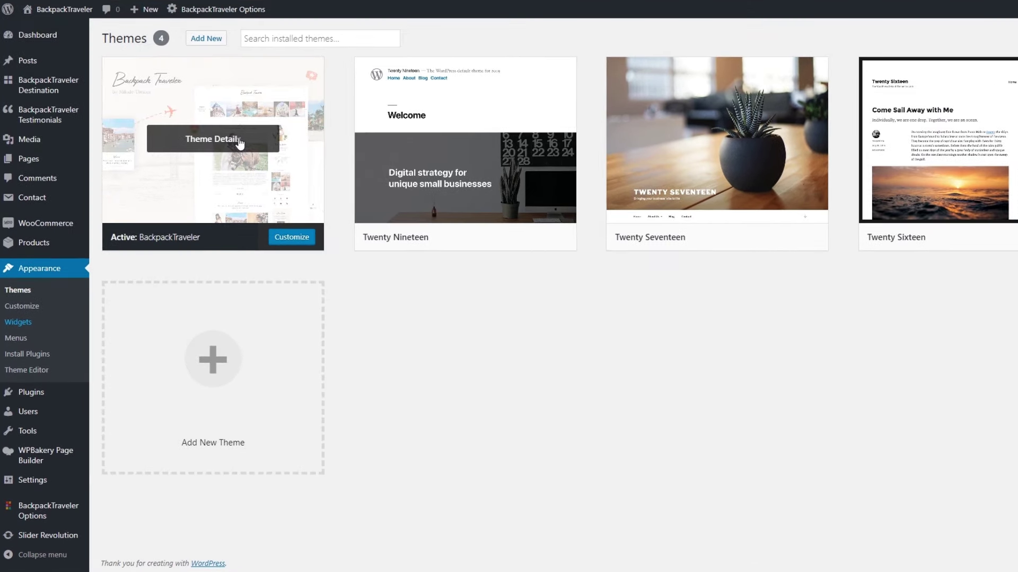
click(240, 142)
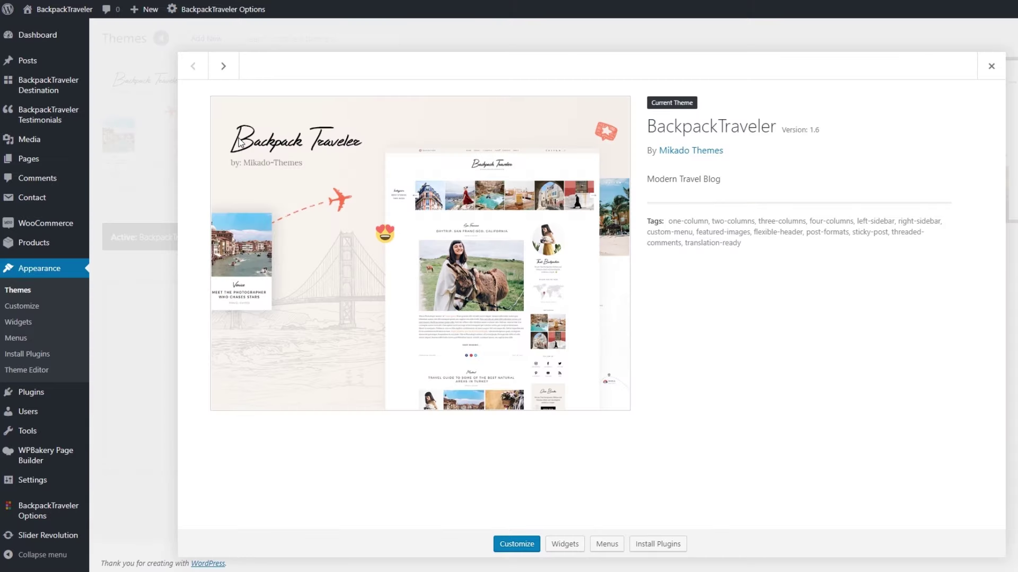
click(990, 65)
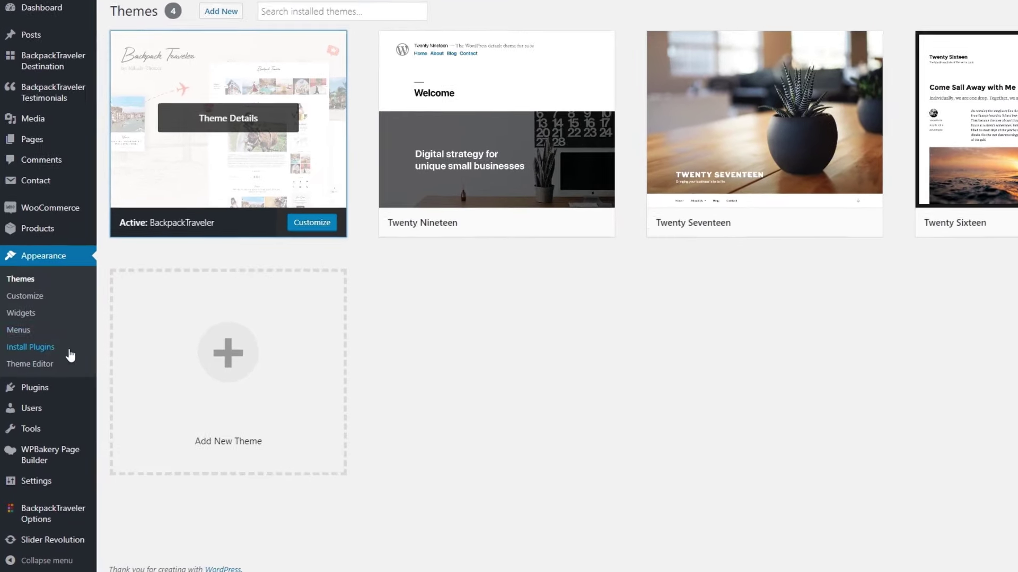
- Review the list of installed plugins and open the Import page of the BackpackTraveler Options
click(37, 390)
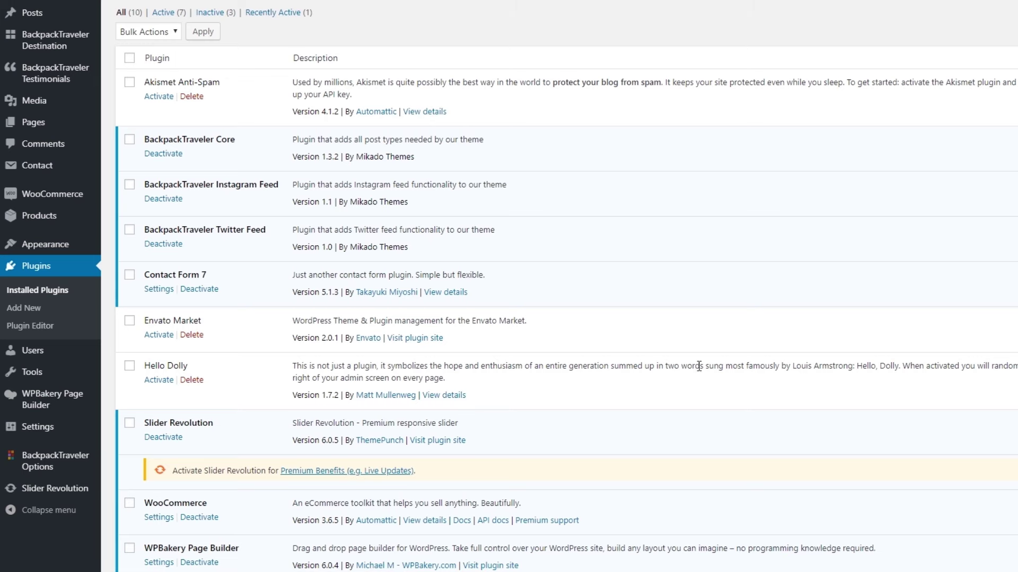
scroll(773, 163, down, 1)
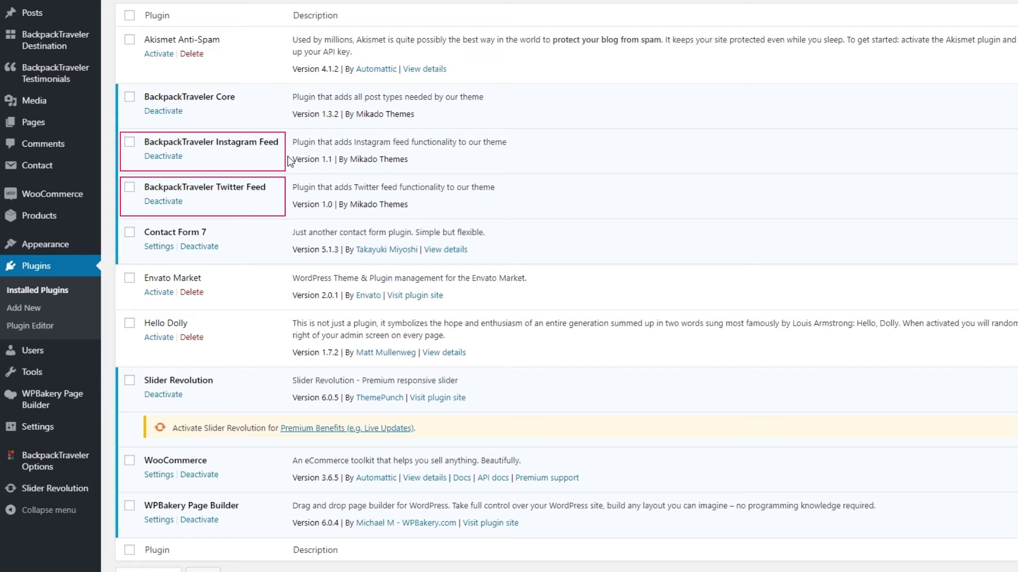
scroll(295, 301, down, 2)
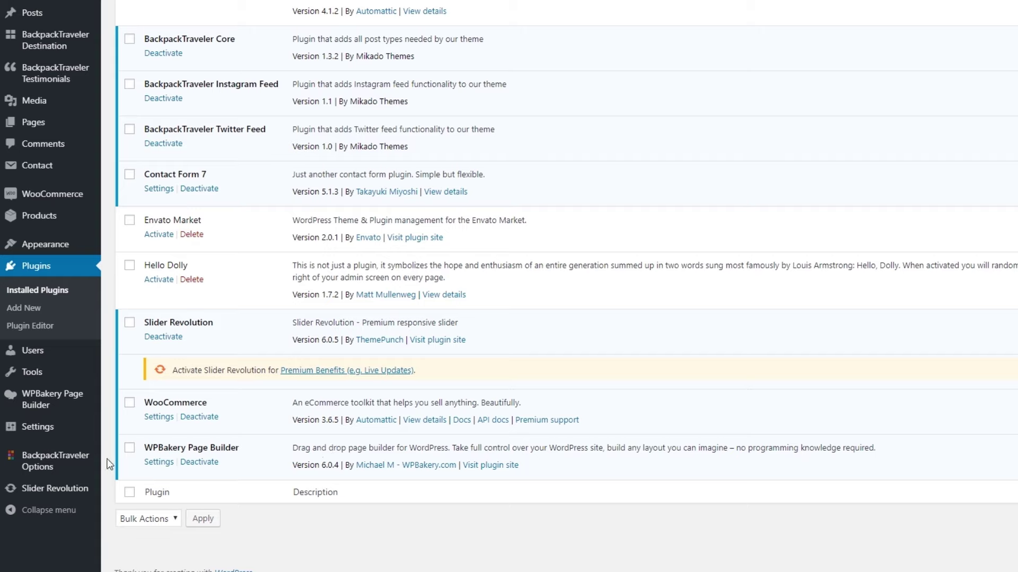
mouse_move(66, 463)
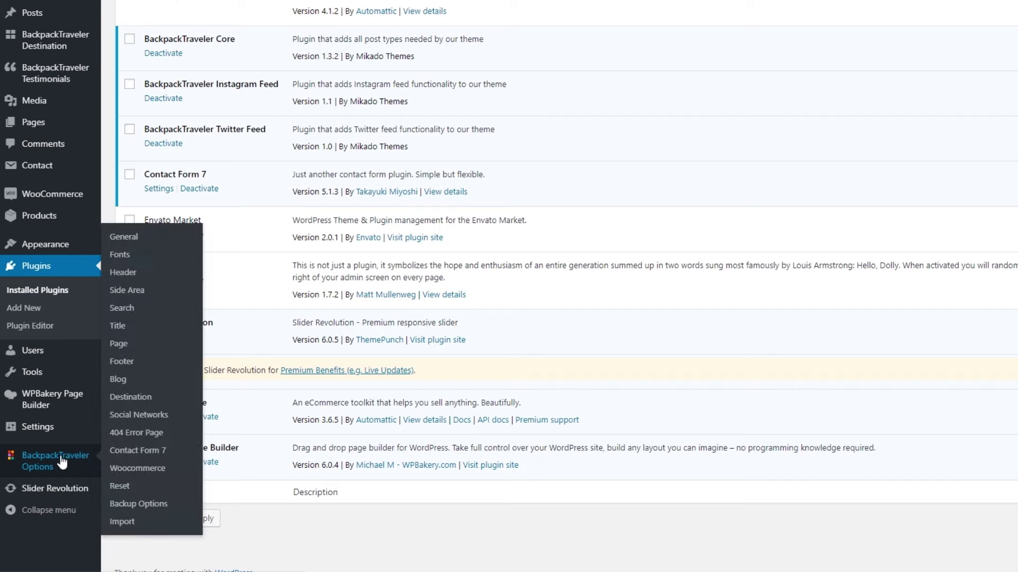
click(130, 522)
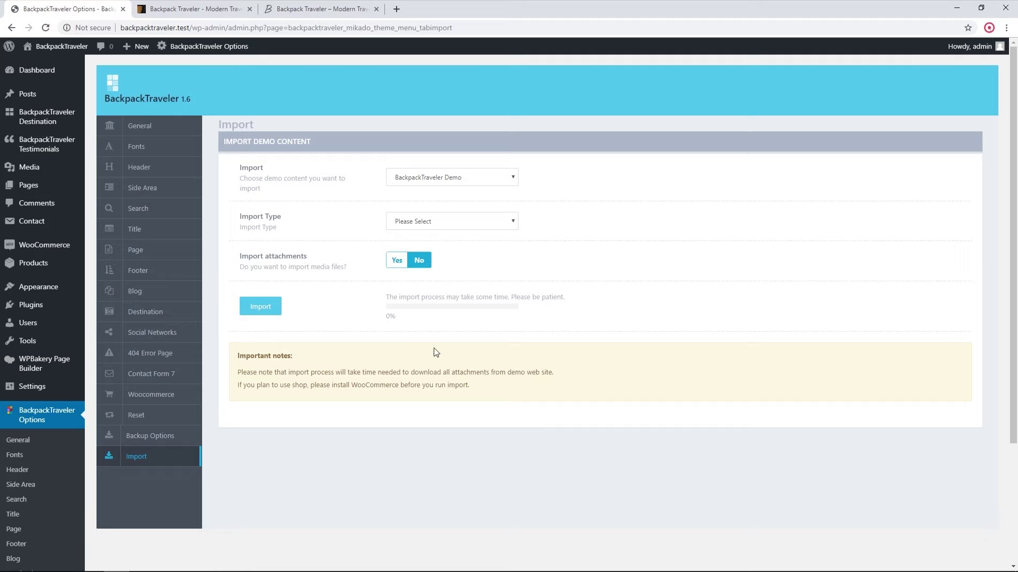
- Open the live site's homepage in a new tab and look through its sections from the header to the travel timeline
middle_click(53, 62)
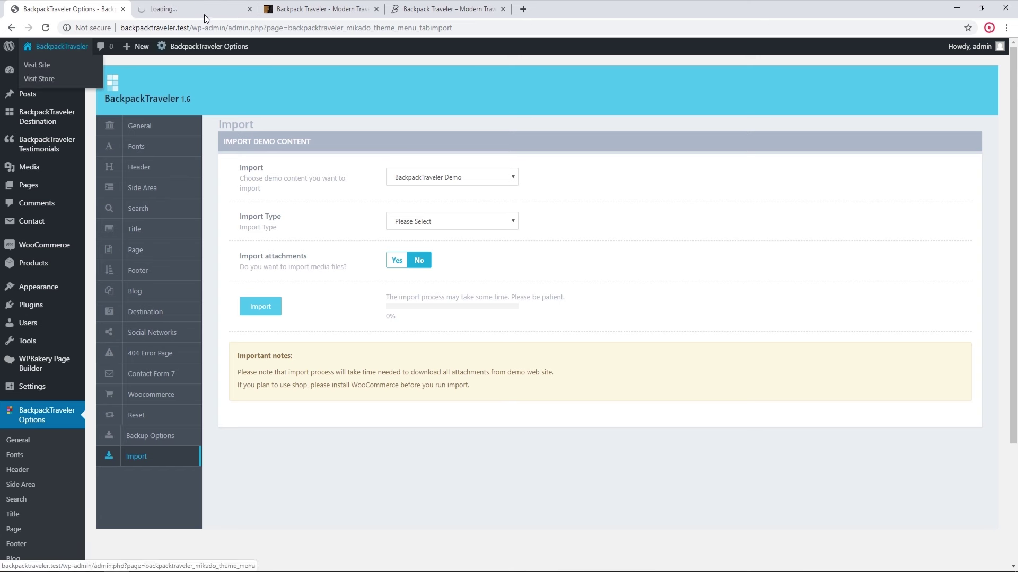
click(223, 6)
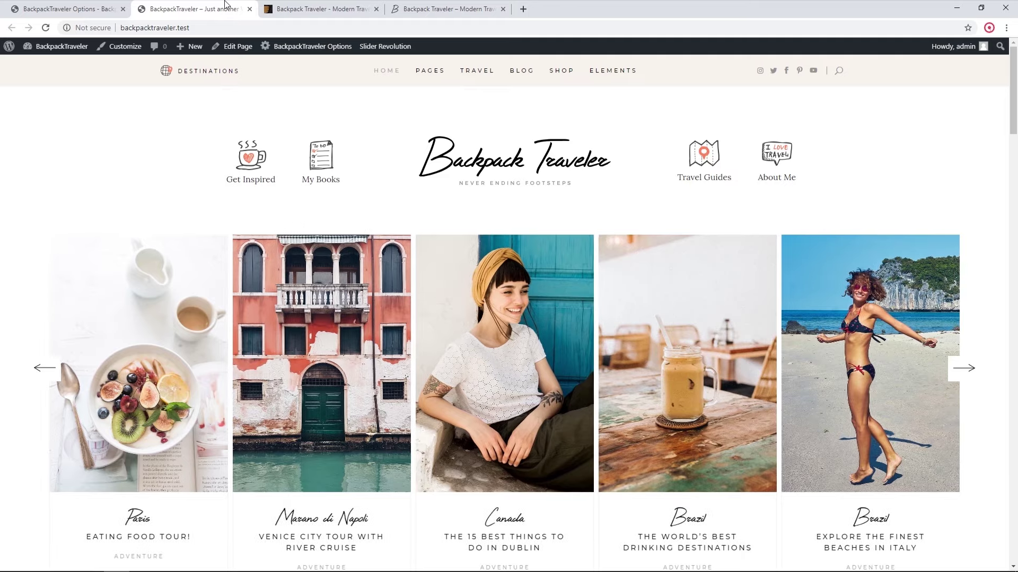
scroll(699, 355, down, 8)
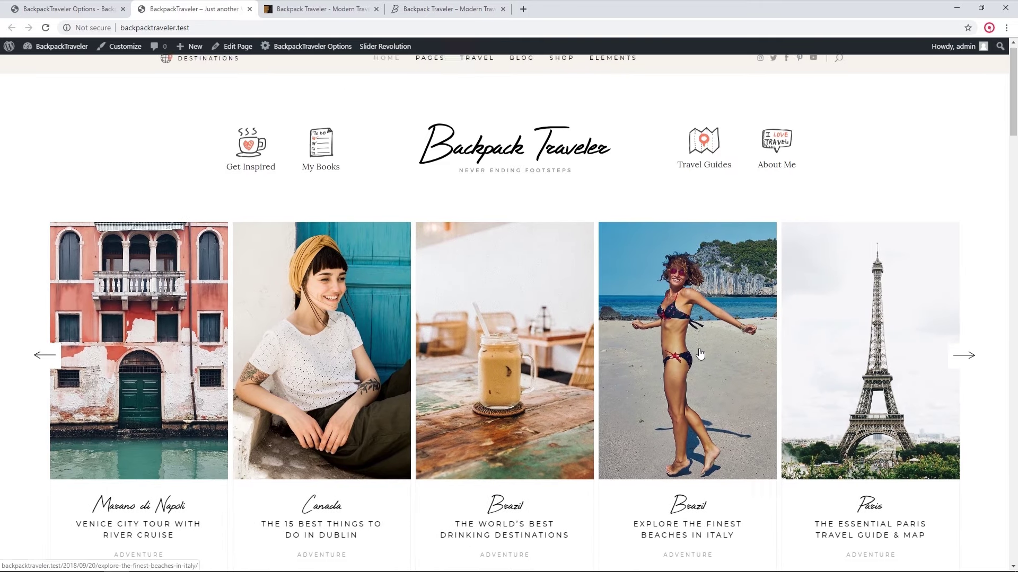
scroll(702, 352, down, 8)
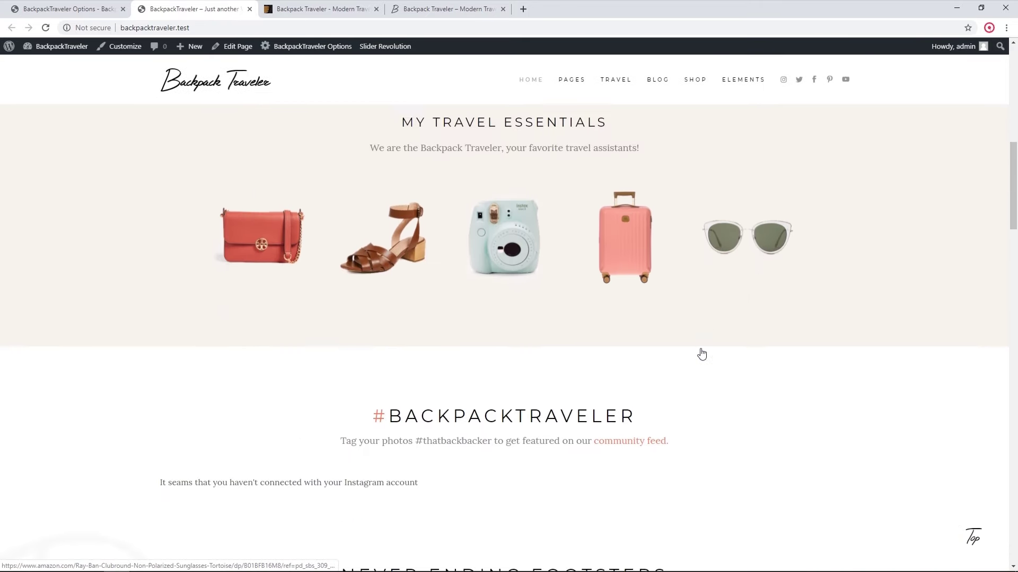
scroll(702, 354, down, 10)
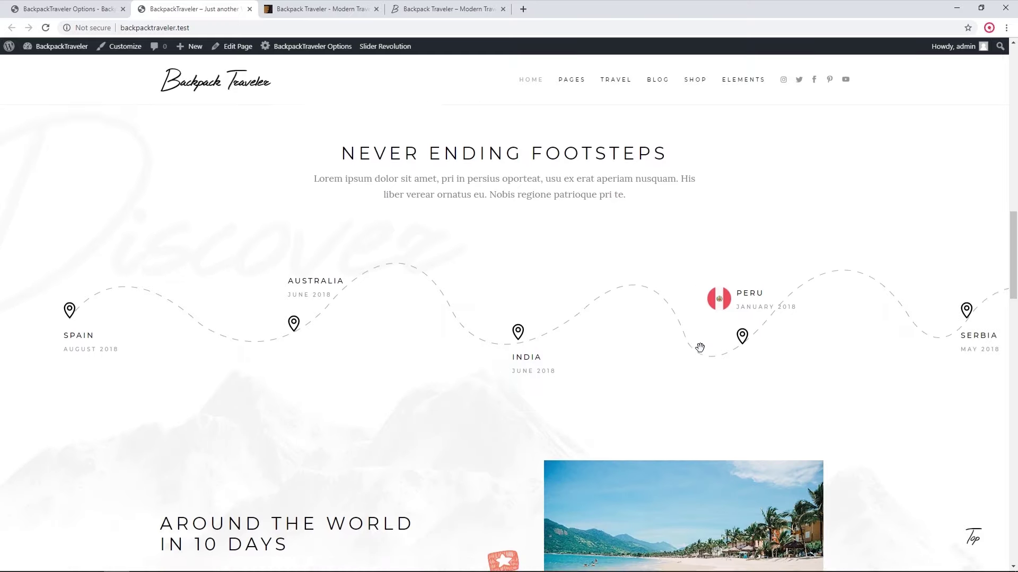
scroll(701, 353, up, 18)
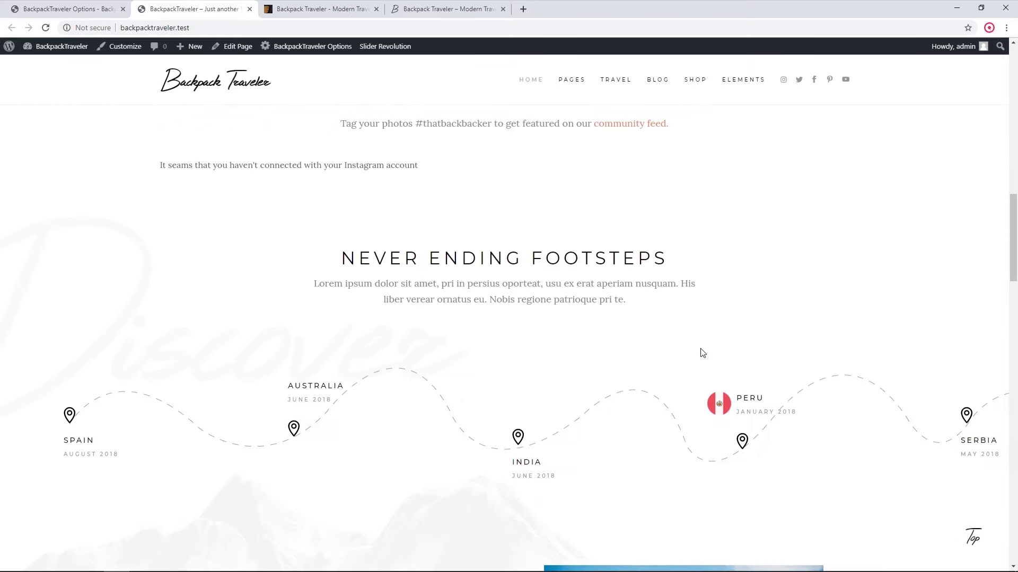
scroll(702, 352, up, 9)
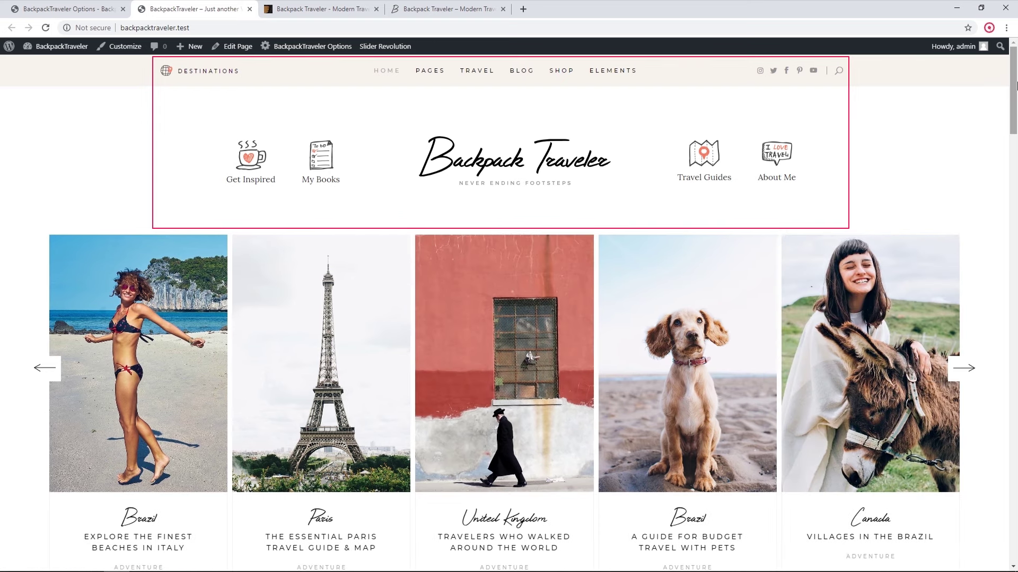
- Examine the footer at the end of the homepage and return to its header
scroll(1015, 87, down, 1)
drag(1015, 87, 1015, 562)
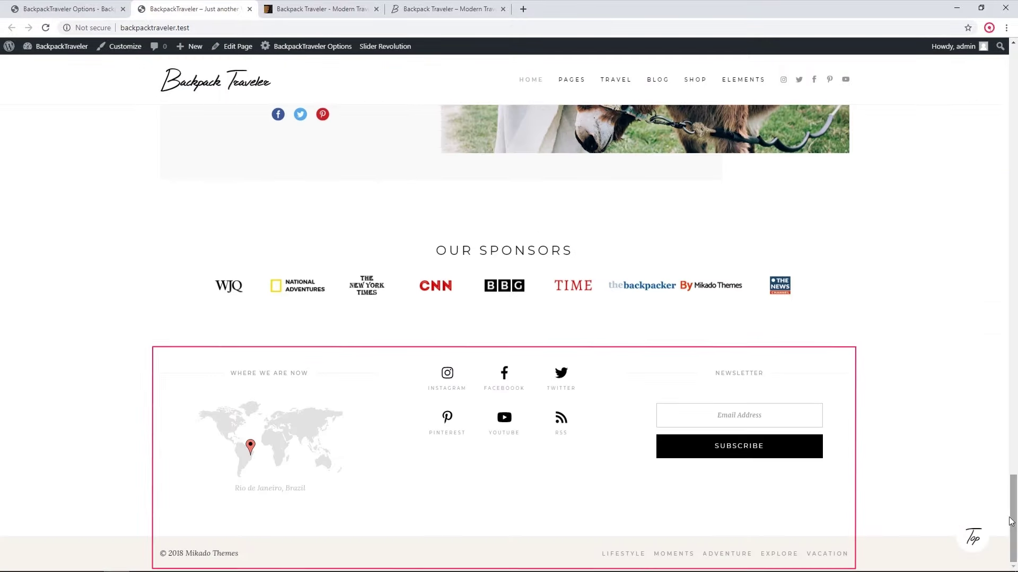
drag(1013, 477, 1013, 56)
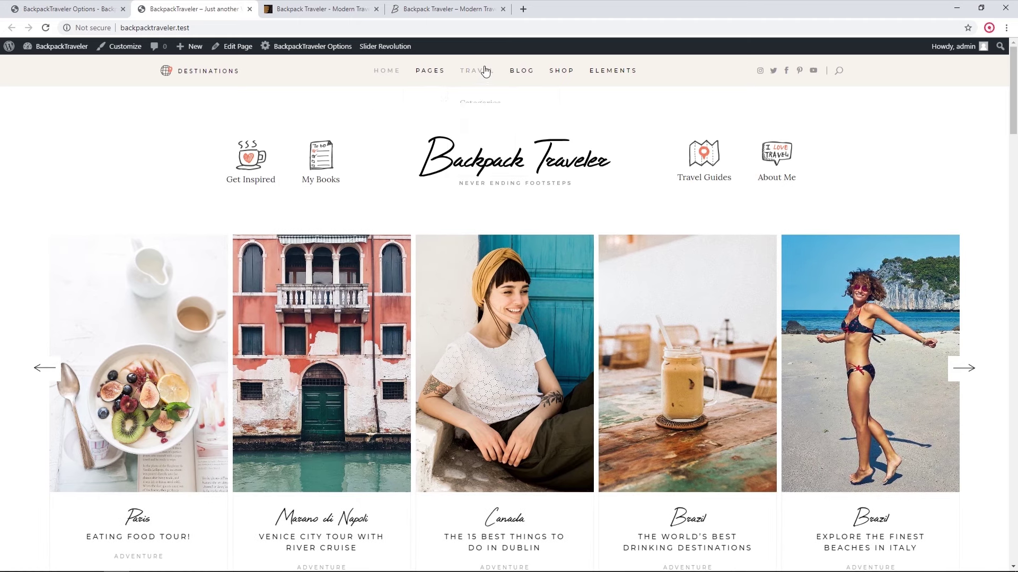
- Open the Travel section's Categories page in a separate tab and bring it into view
mouse_move(471, 71)
middle_click(479, 104)
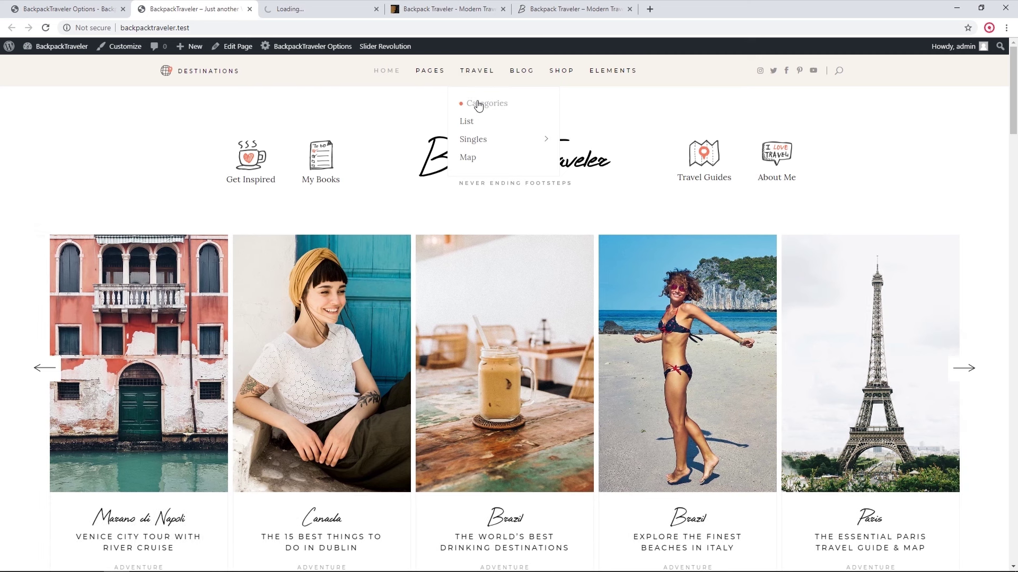
click(334, 6)
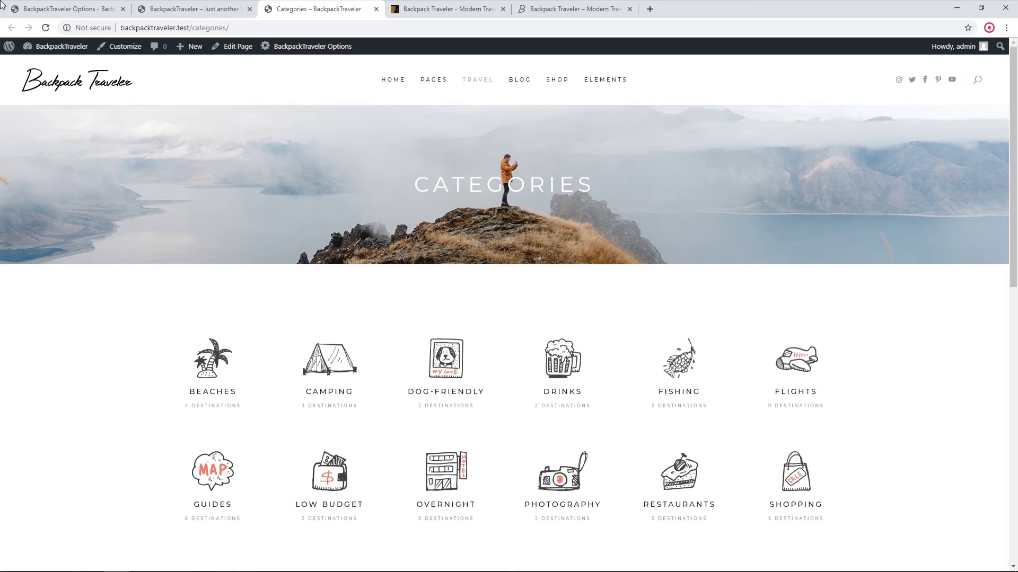
- Open the Header settings in the BackpackTraveler Options and go back to the Categories page to check its header
click(52, 4)
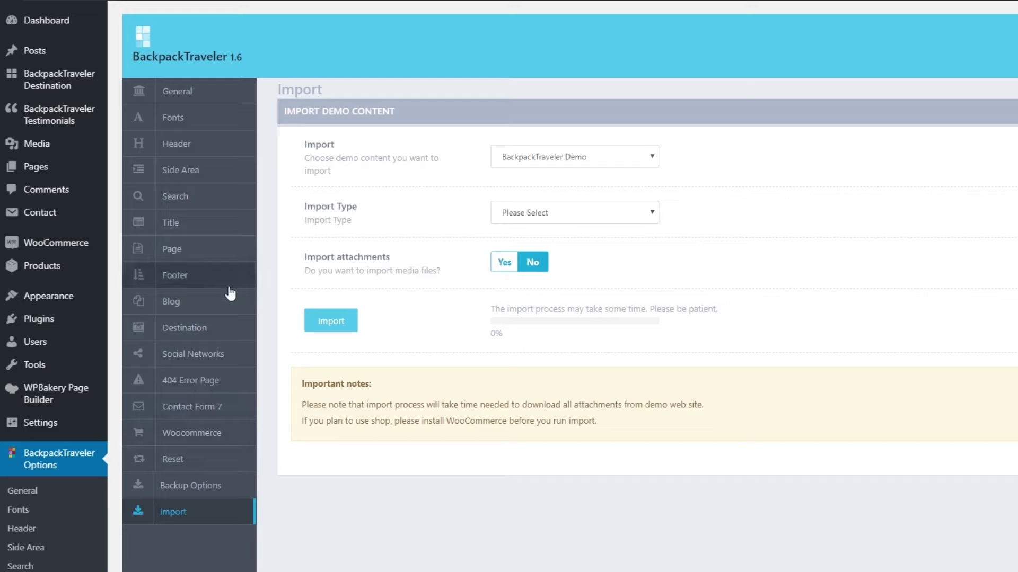
click(200, 150)
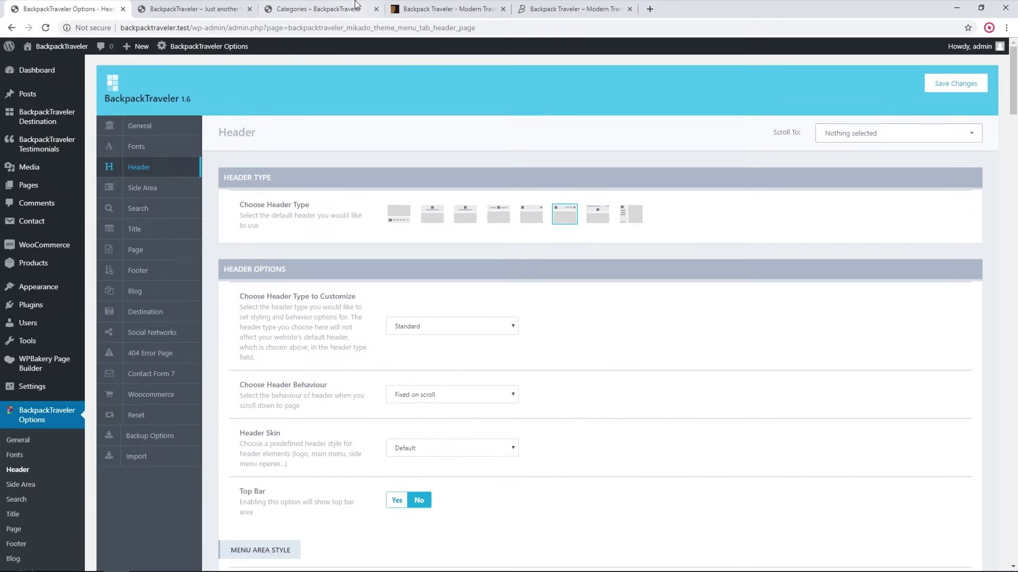
click(355, 4)
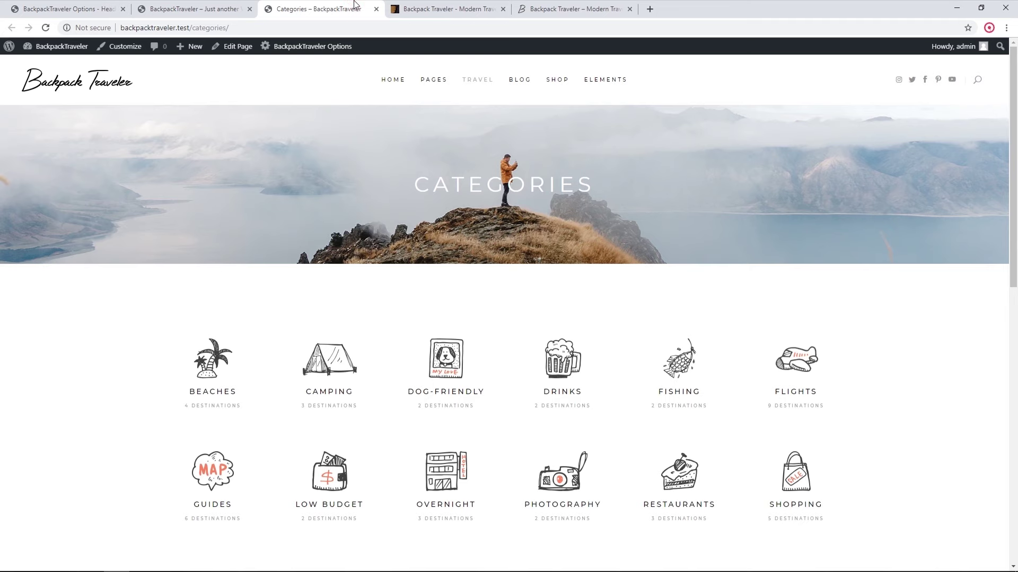
- Open the homepage's backend page editor in a new tab and place that tab right after the BackpackTraveler Options tab
click(212, 6)
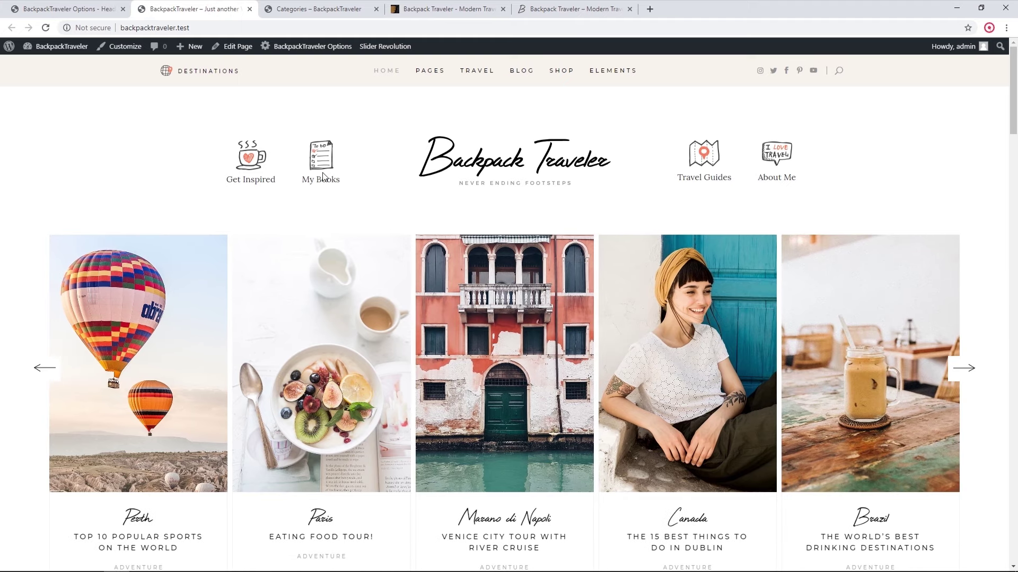
middle_click(245, 52)
drag(288, 7, 218, 5)
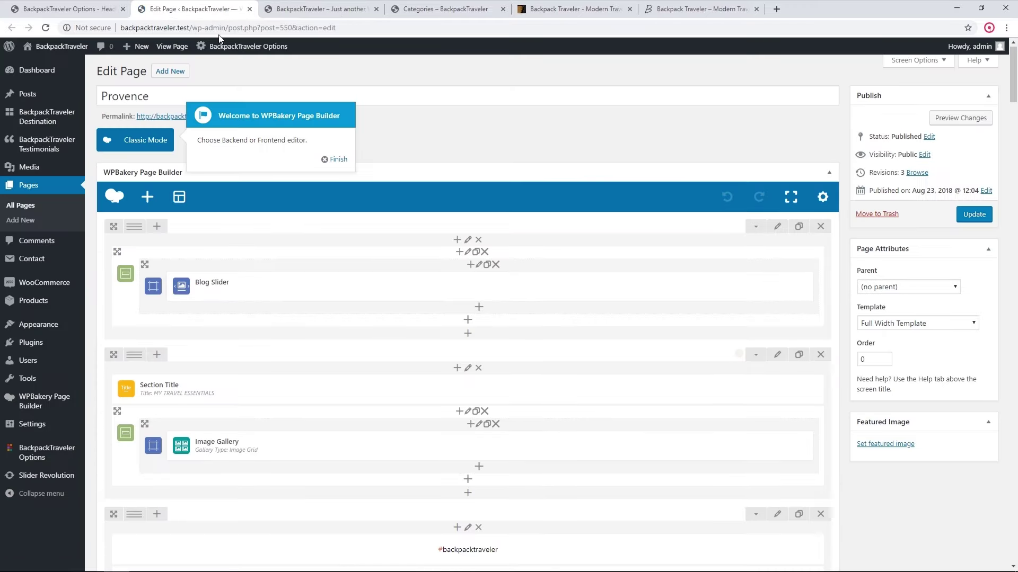
- Go to the Mikado settings below the homepage's content and collapse the Mikado Logo and Mikado Header sections
scroll(484, 288, down, 9)
scroll(484, 290, down, 15)
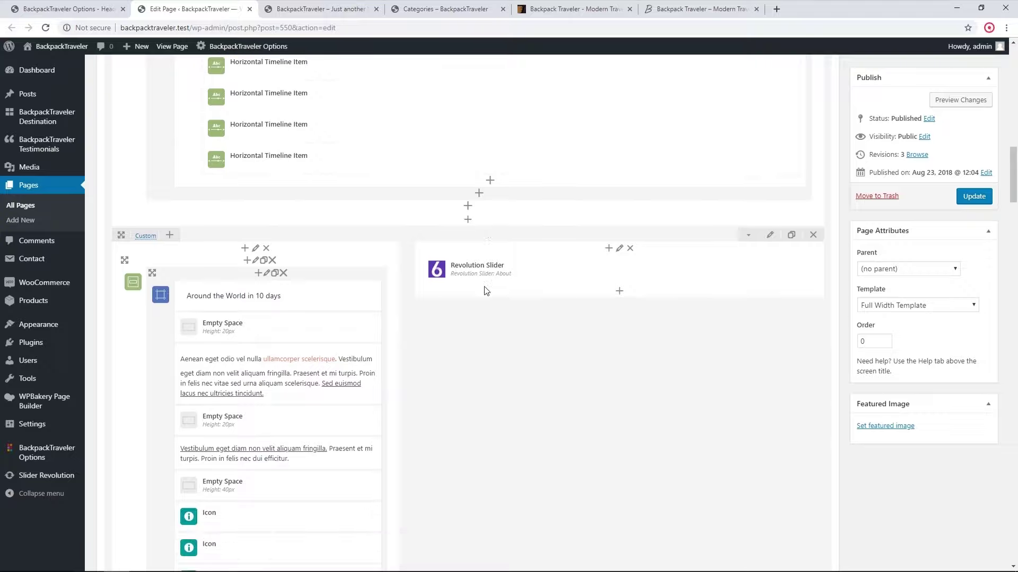
scroll(484, 289, down, 5)
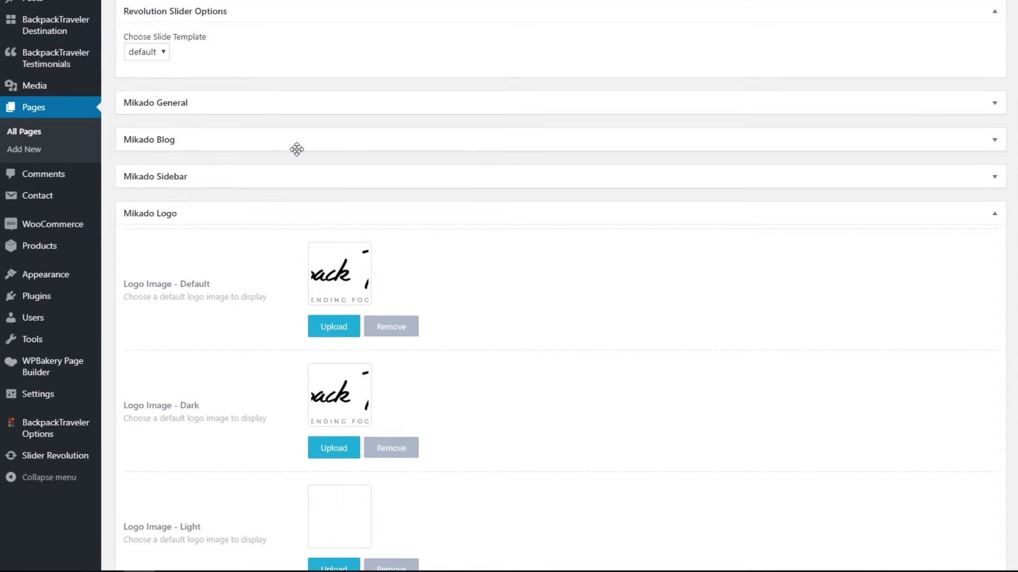
click(206, 209)
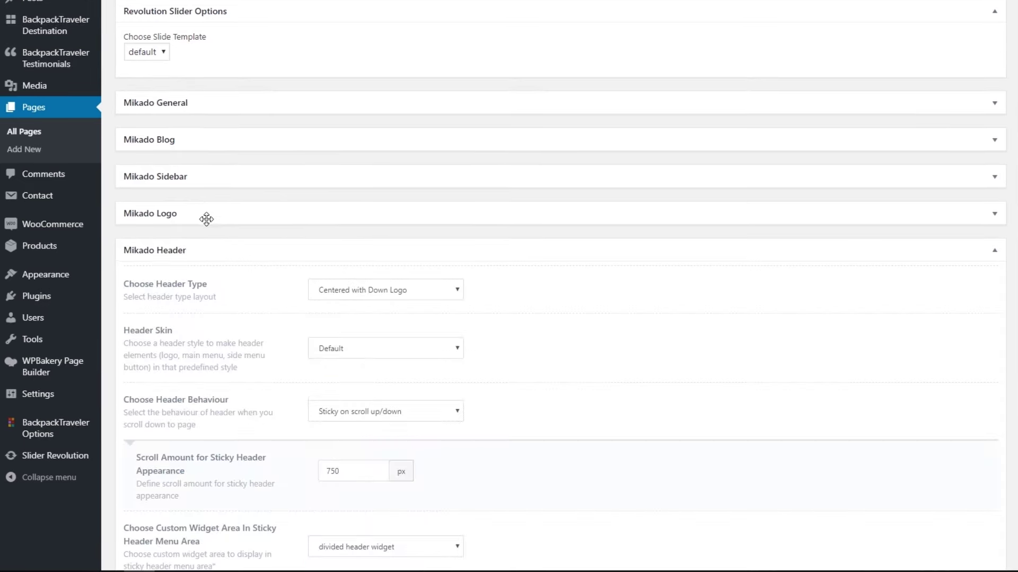
click(206, 252)
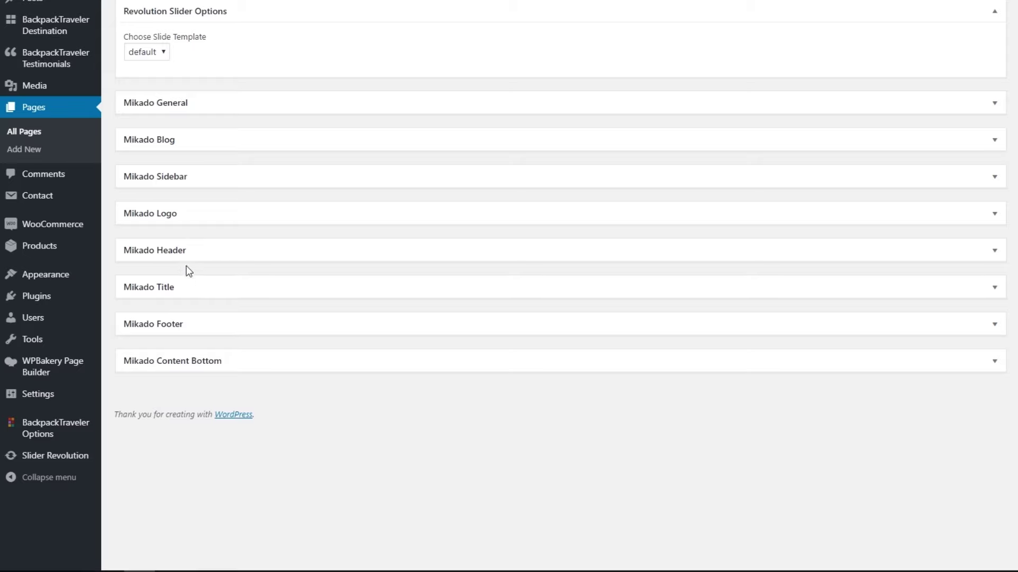
- Expand the homepage's Mikado Header section and review the available header types, keeping Centered with Down Logo
click(204, 246)
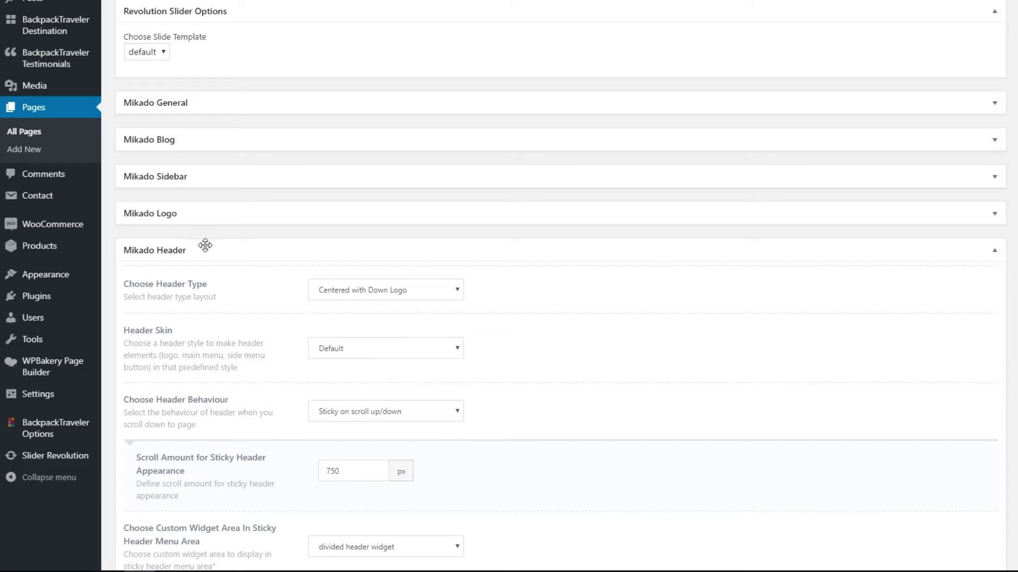
scroll(205, 247, down, 1)
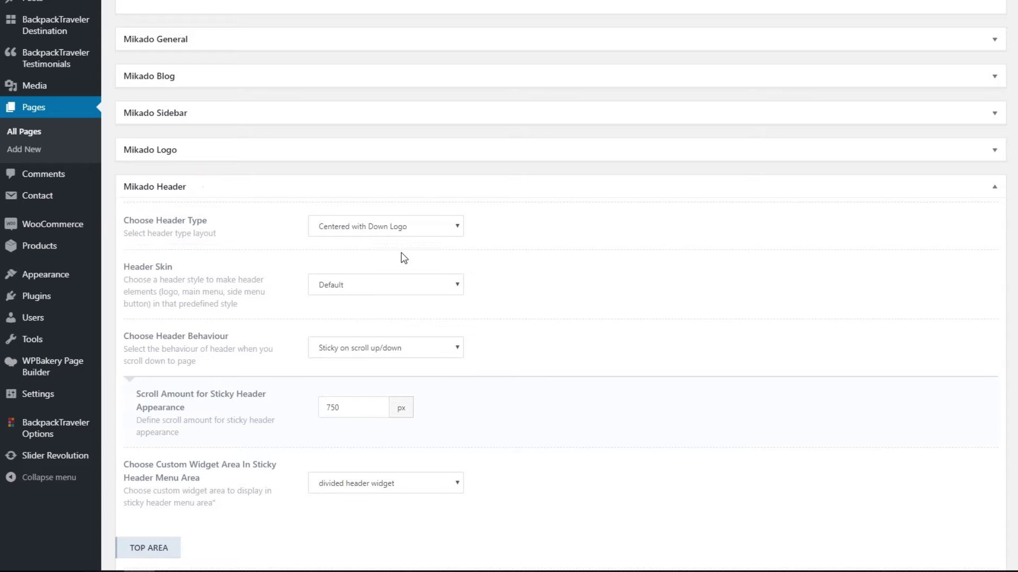
click(416, 228)
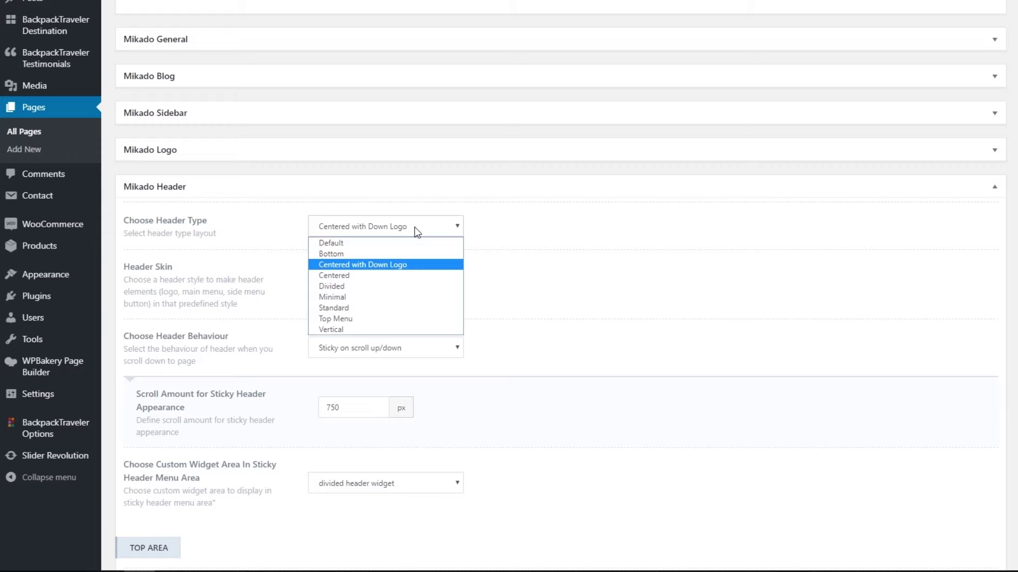
click(415, 227)
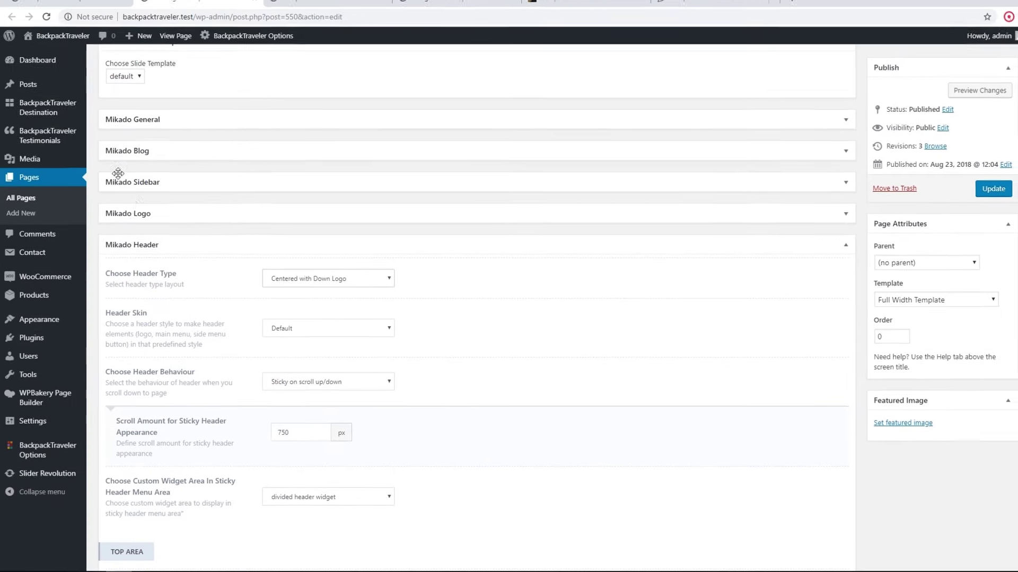
- Compare the global Header options with the homepage's own header settings, and view the header on the live homepage
click(64, 9)
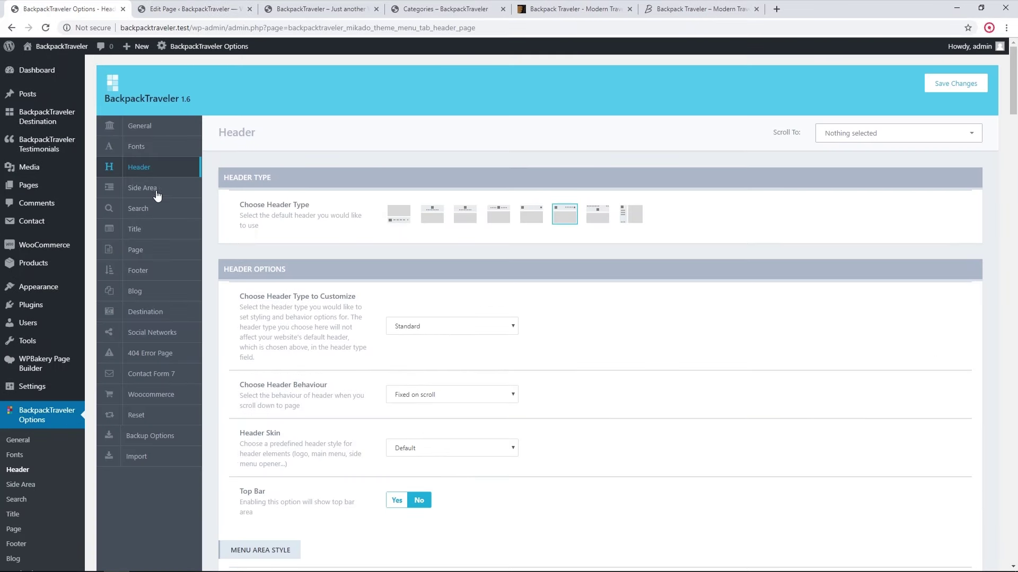
click(215, 6)
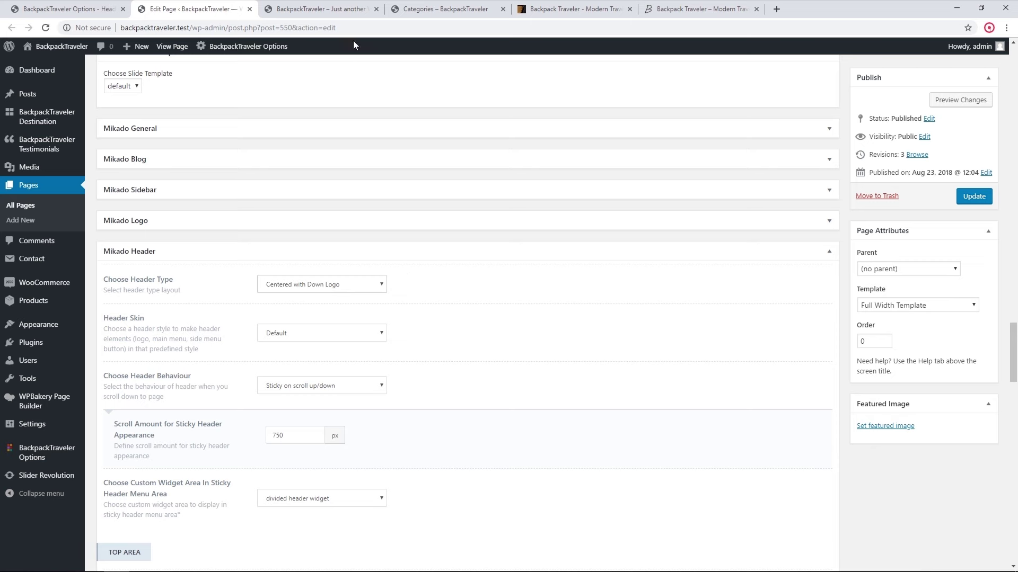
click(326, 9)
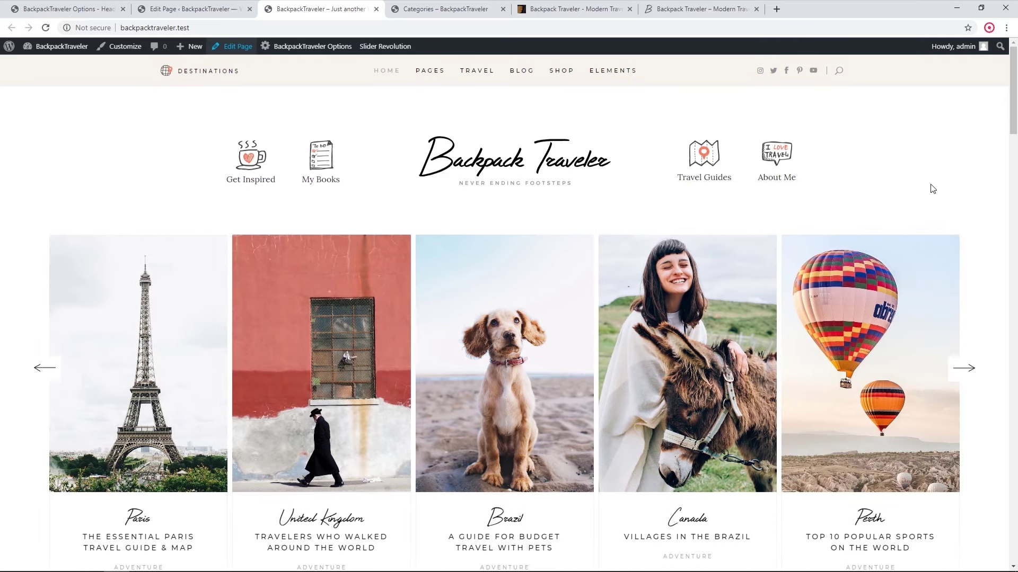
- Open the WordPress Menus page in place of the BackpackTraveler Options and show its menu location assignments
click(101, 4)
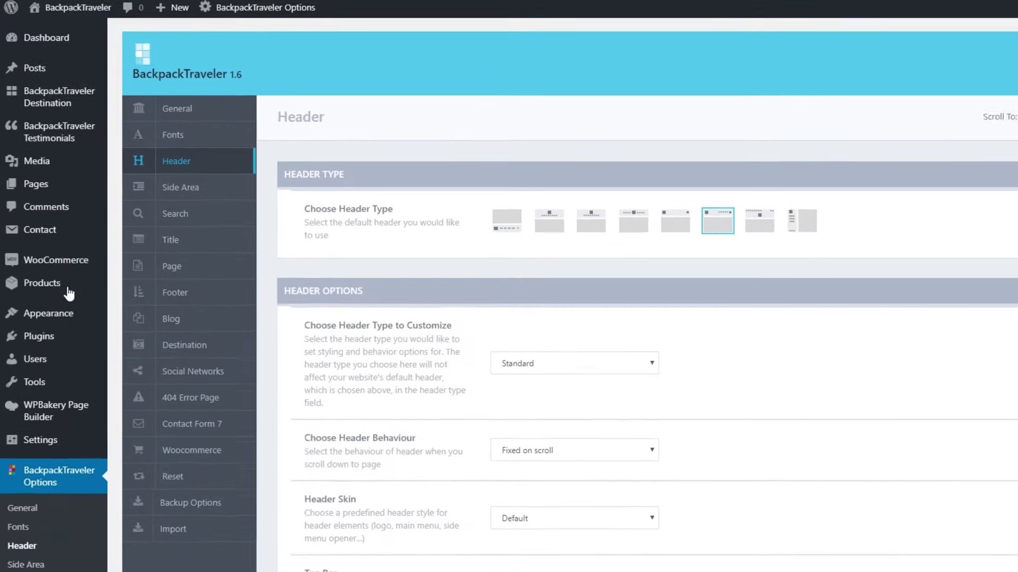
mouse_move(67, 308)
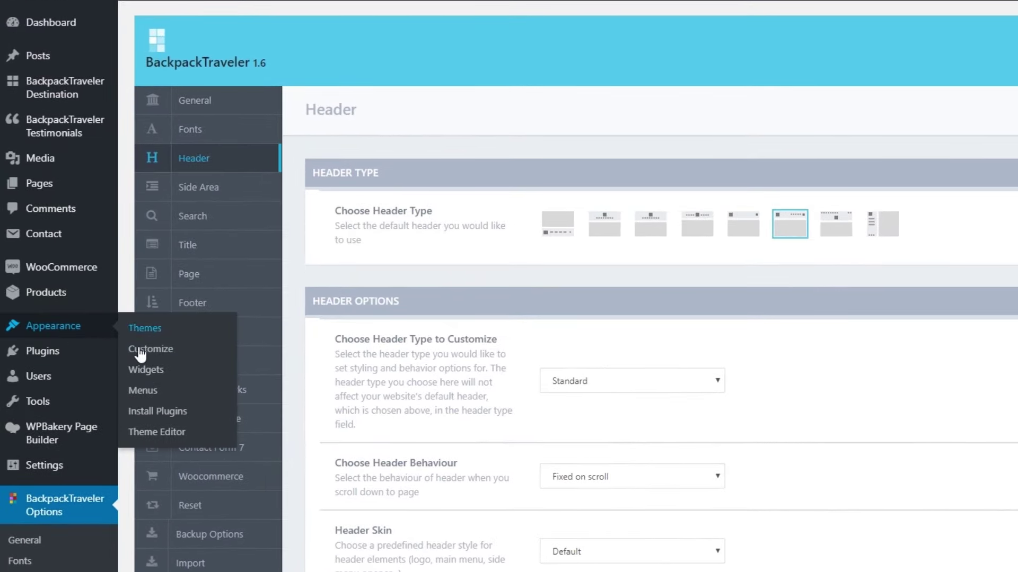
click(141, 388)
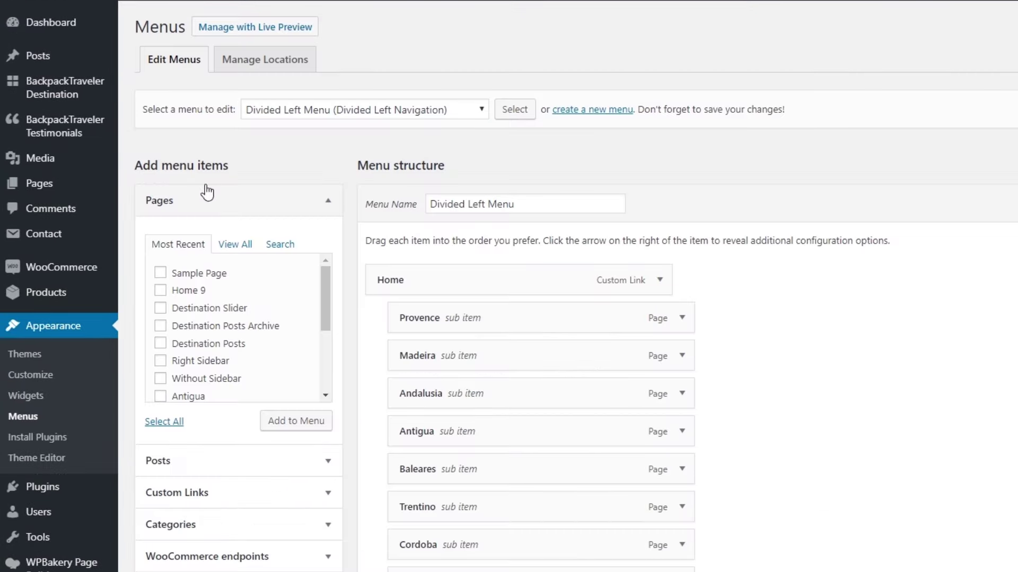
click(280, 67)
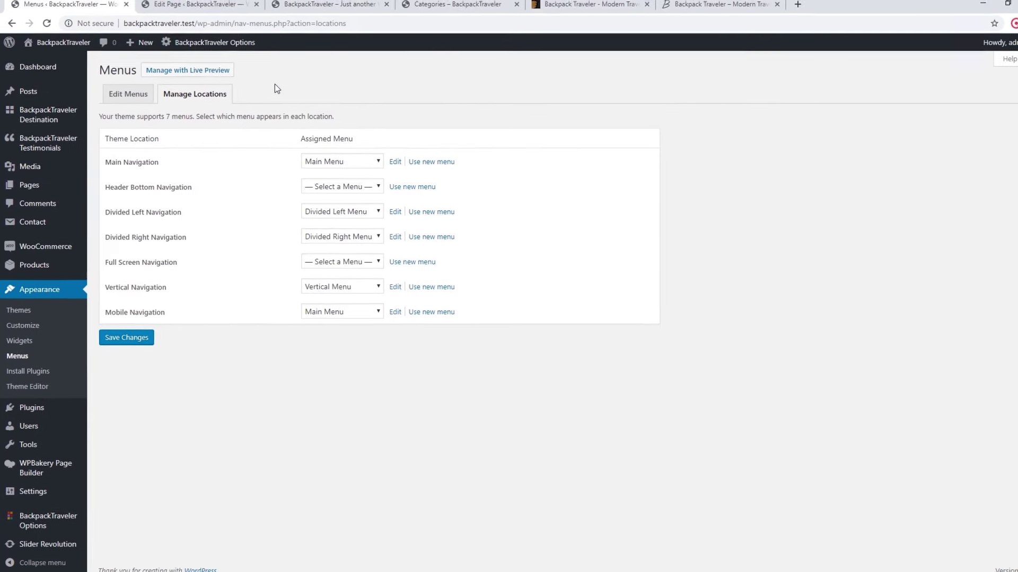
- Look at the homepage's navigation, and review which menus can be assigned to the Main Navigation location, keeping Main Menu
click(345, 4)
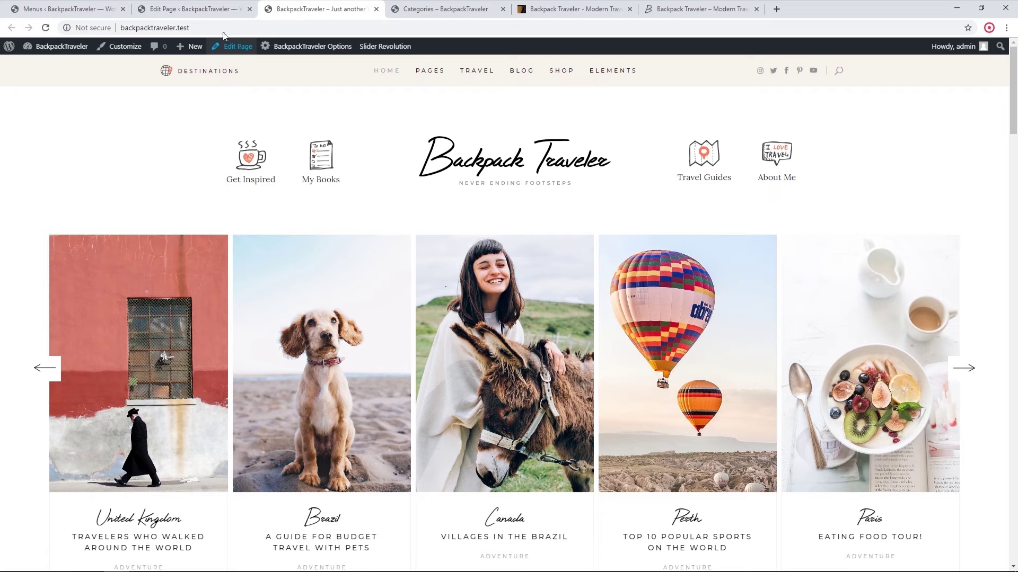
click(108, 5)
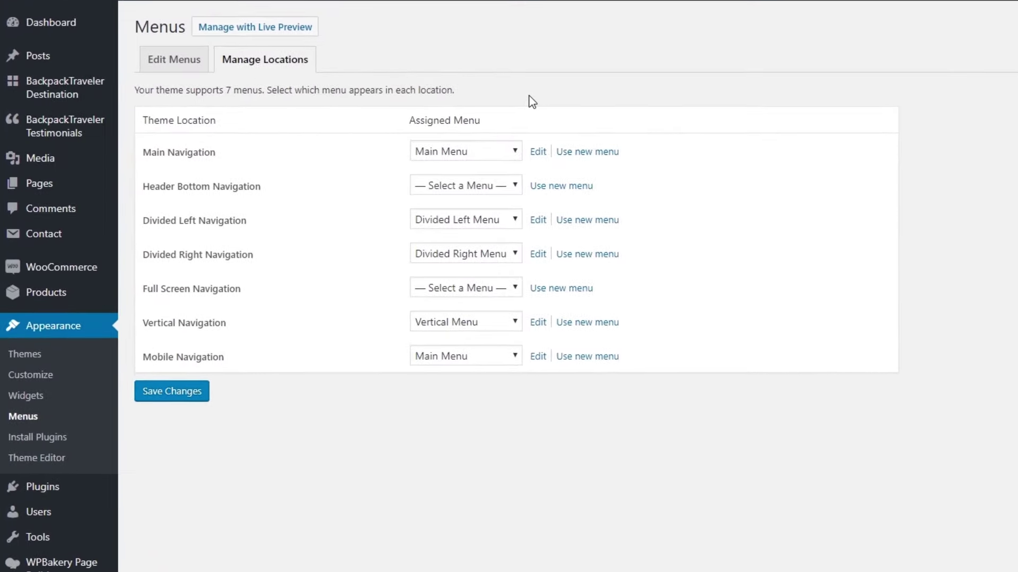
click(511, 154)
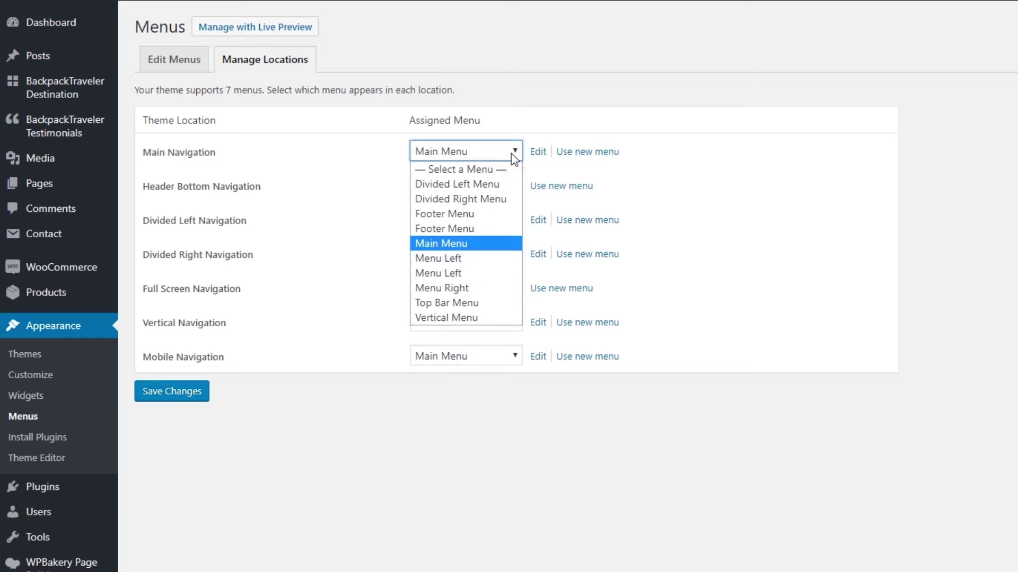
click(511, 154)
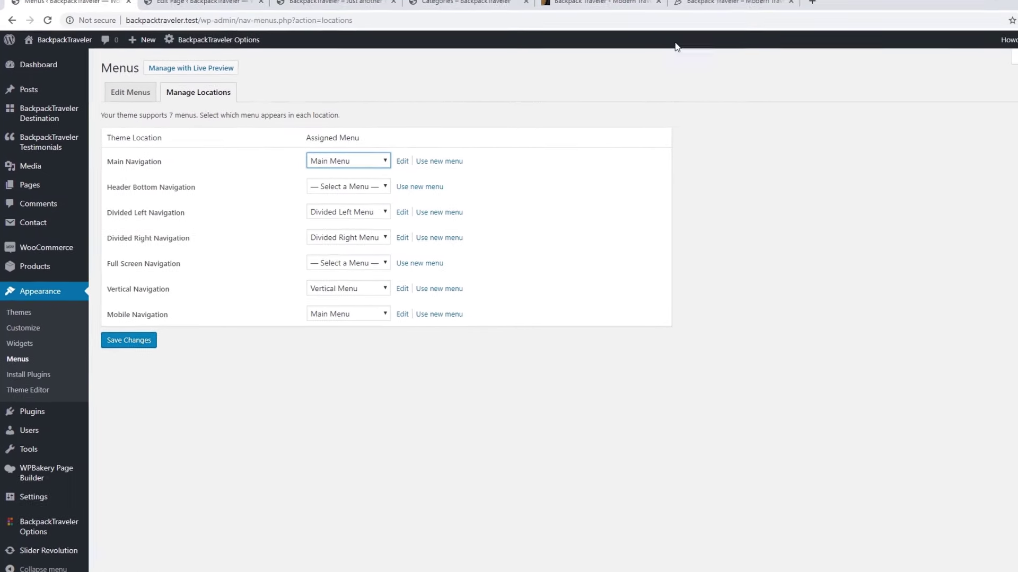
- Compare the Travel menu item on the online demo site with the one on the local homepage
click(729, 1)
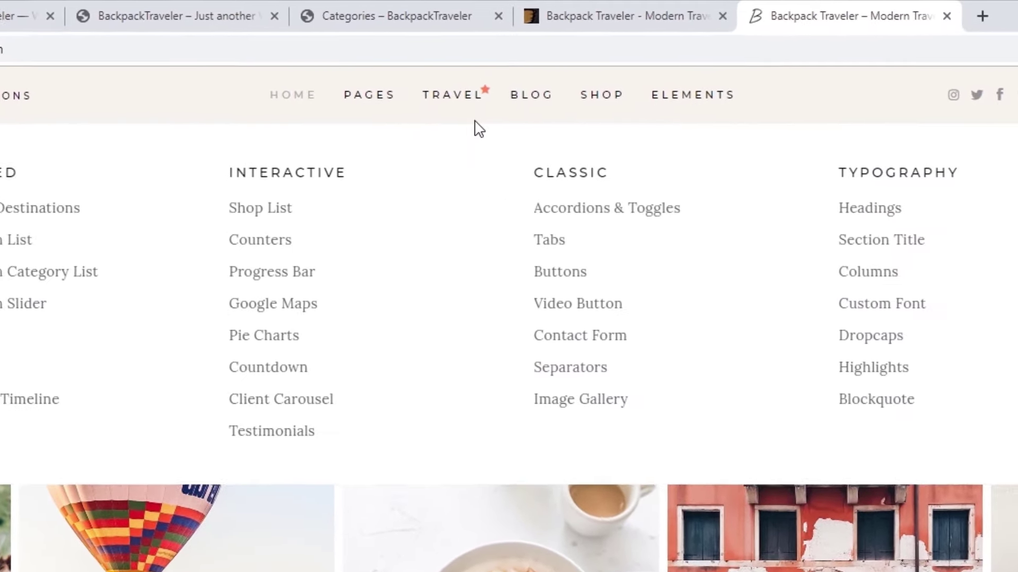
mouse_move(487, 59)
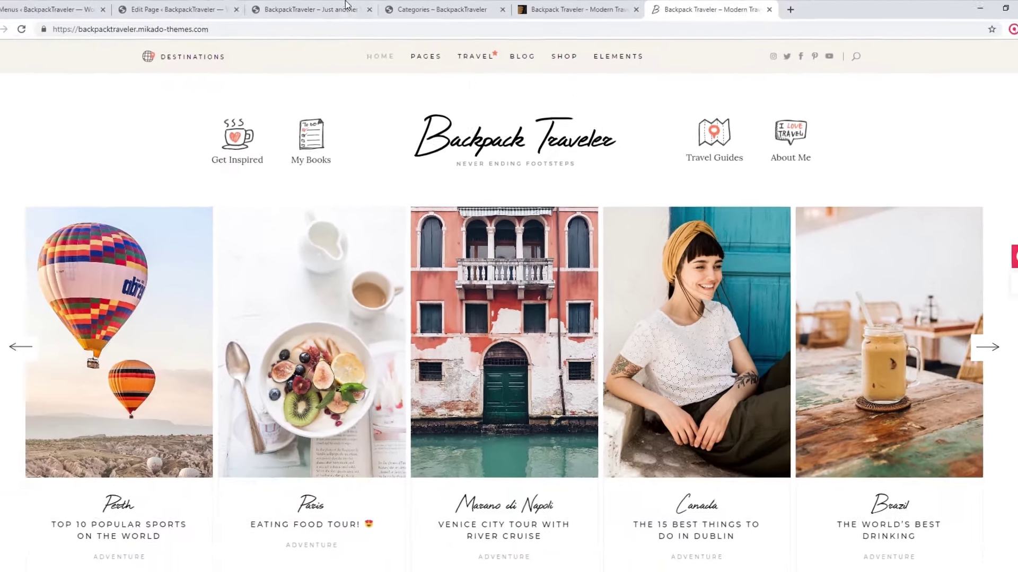
click(346, 5)
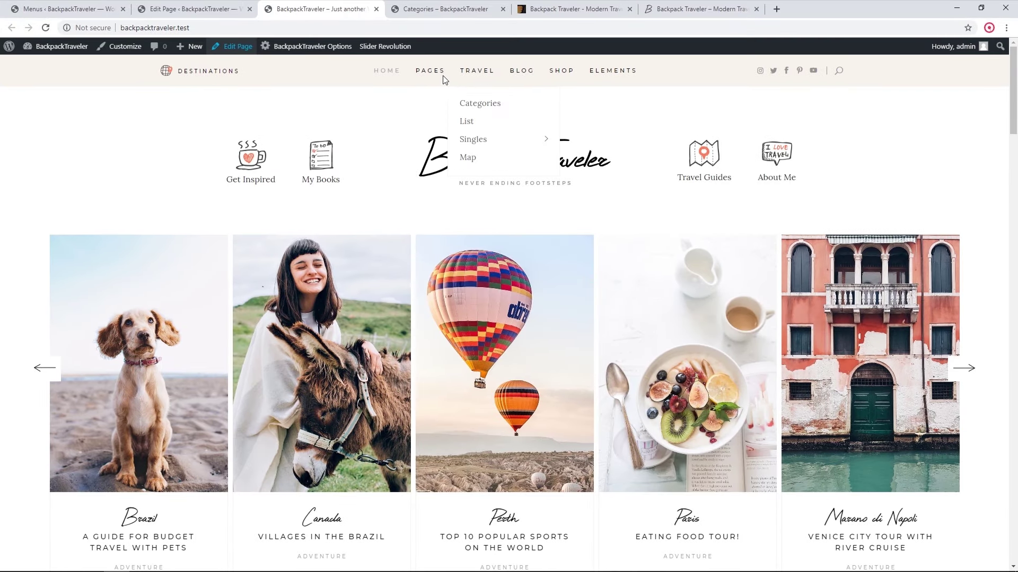
click(211, 4)
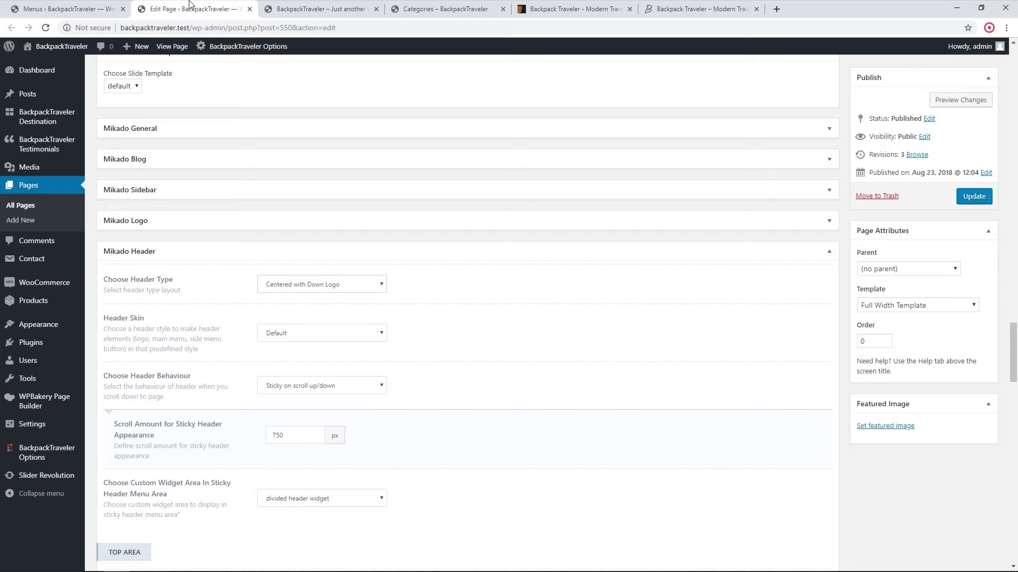
- Open the menu assigned to Main Navigation for editing and set the Travel item's Featured Icon to Star
click(75, 8)
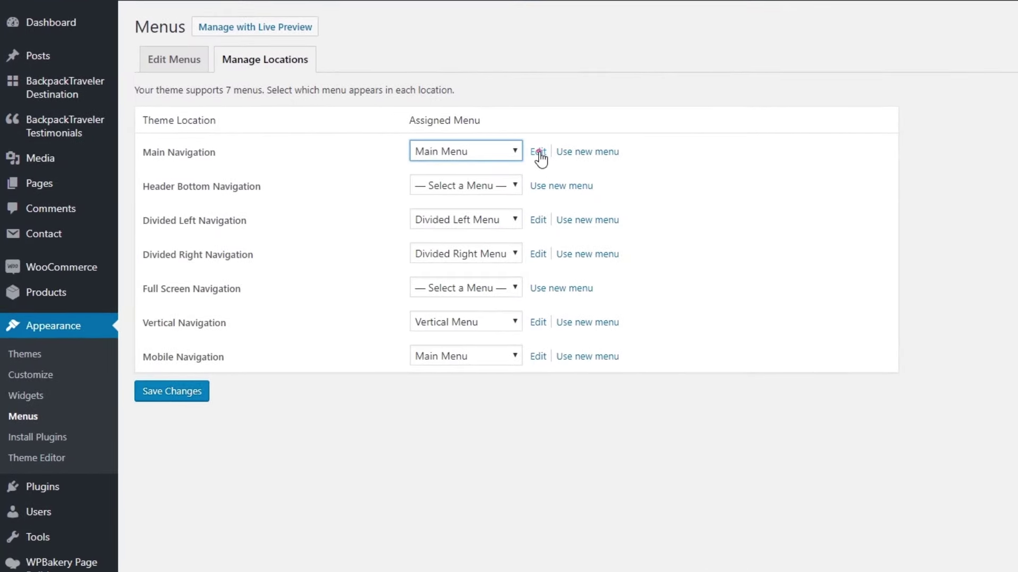
click(538, 152)
scroll(517, 236, down, 10)
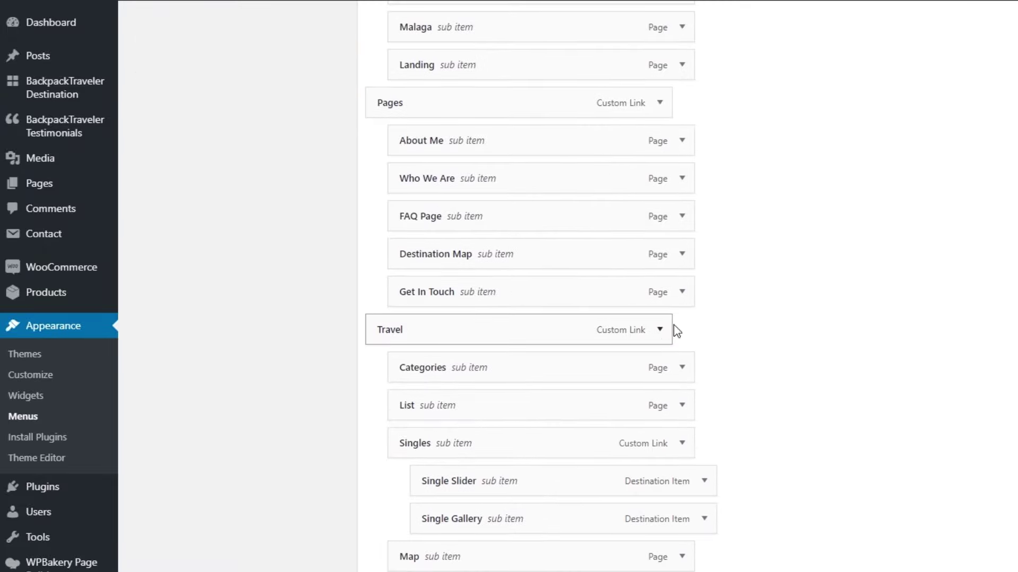
click(659, 330)
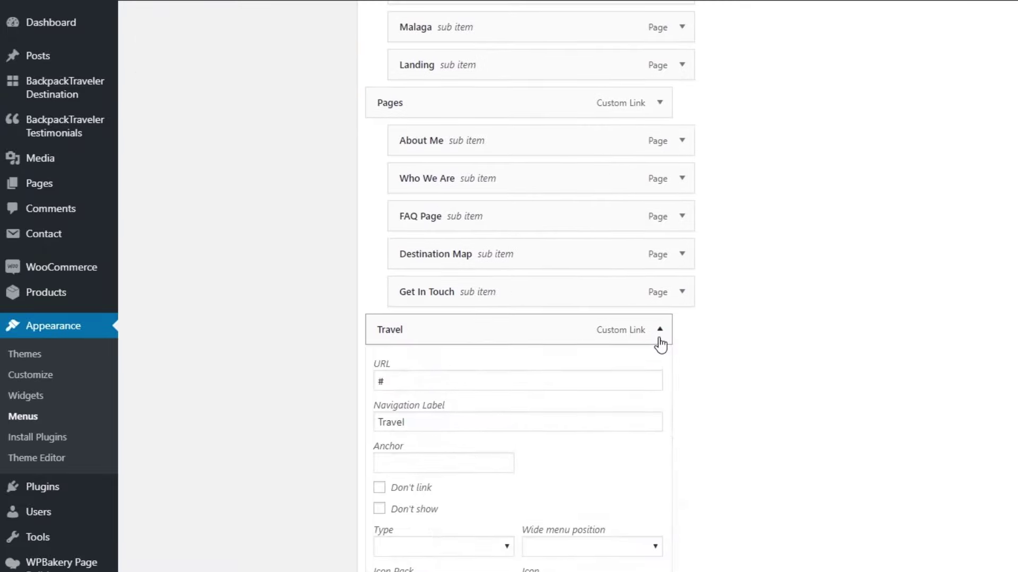
scroll(659, 342, down, 4)
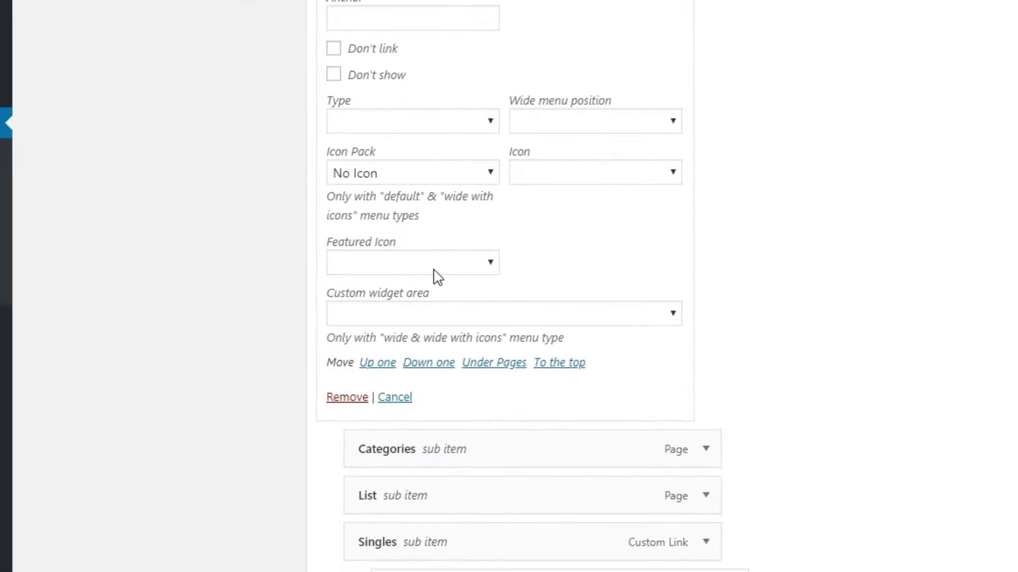
click(447, 378)
click(419, 260)
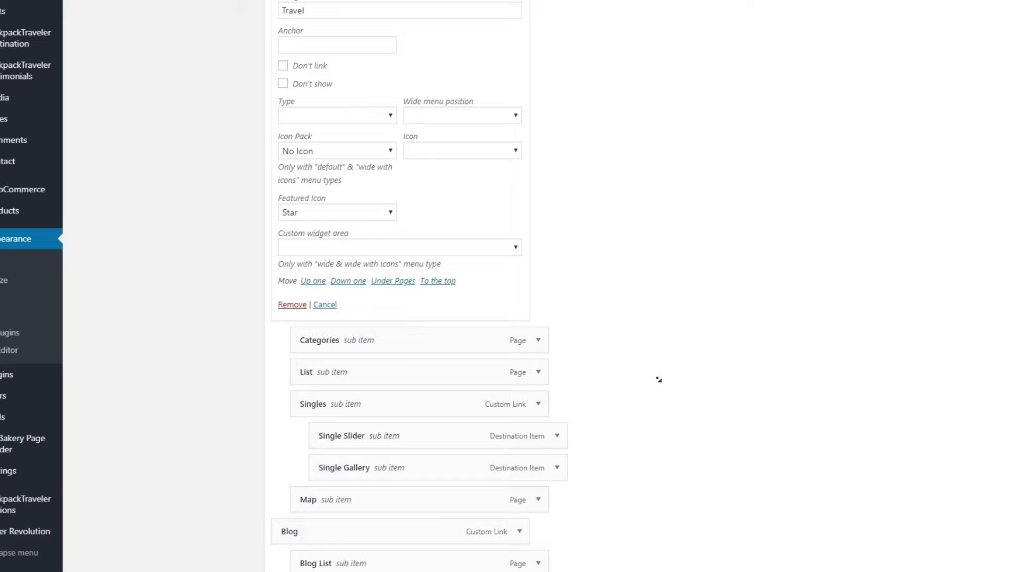
- Save the Main Menu and reload the local homepage to check the Travel item
scroll(723, 163, down, 15)
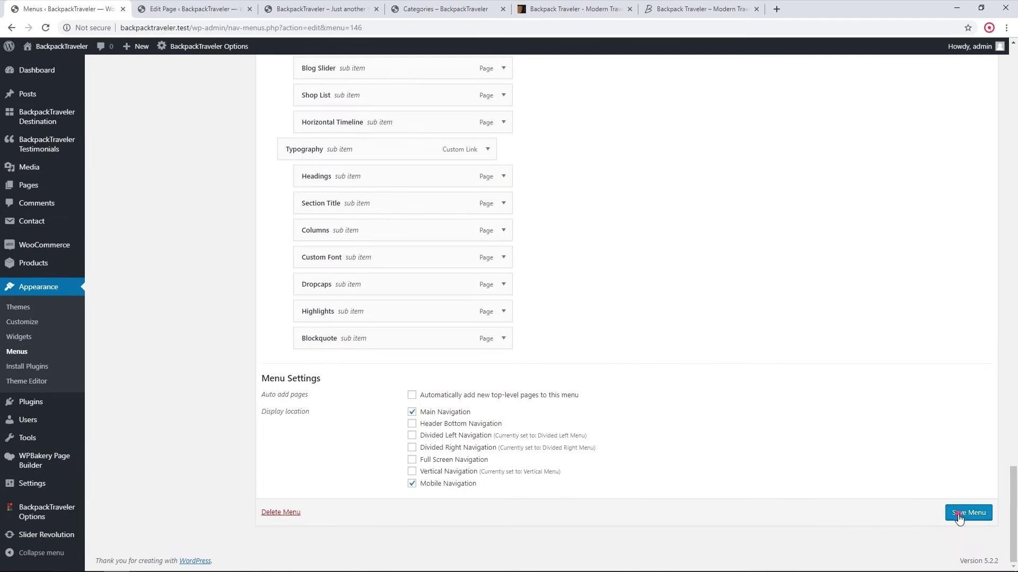
click(958, 515)
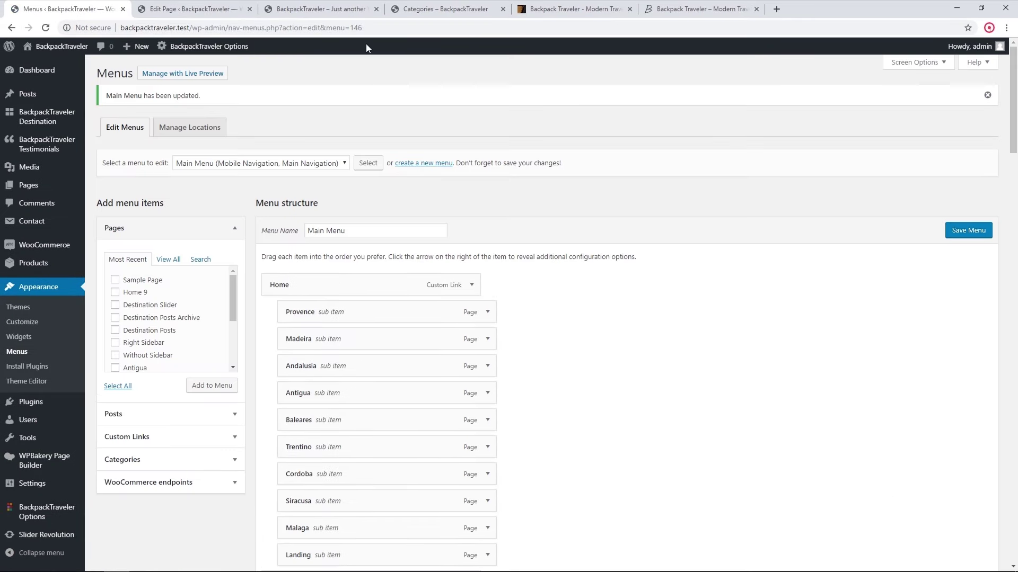
click(337, 7)
click(46, 28)
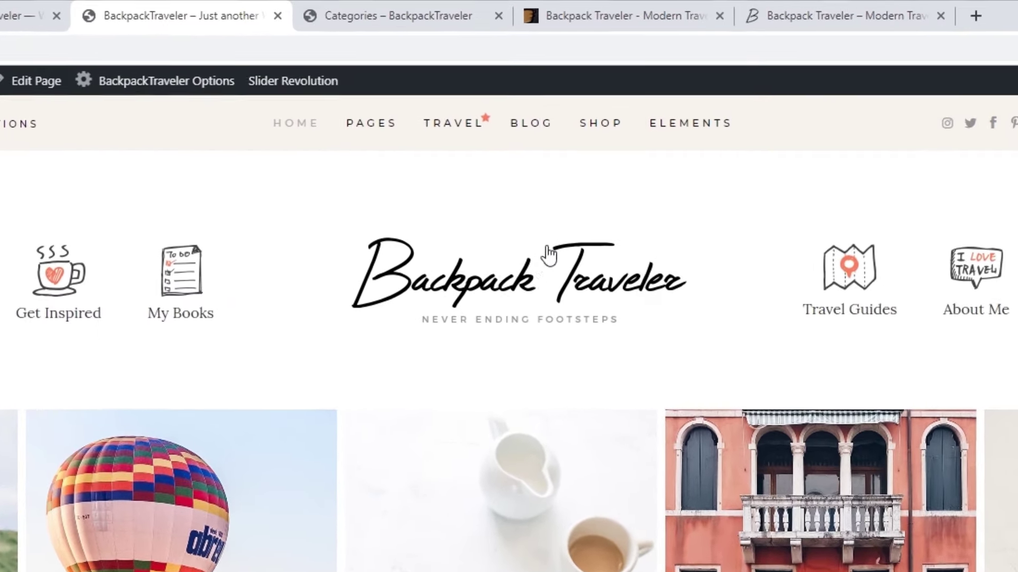
mouse_move(492, 140)
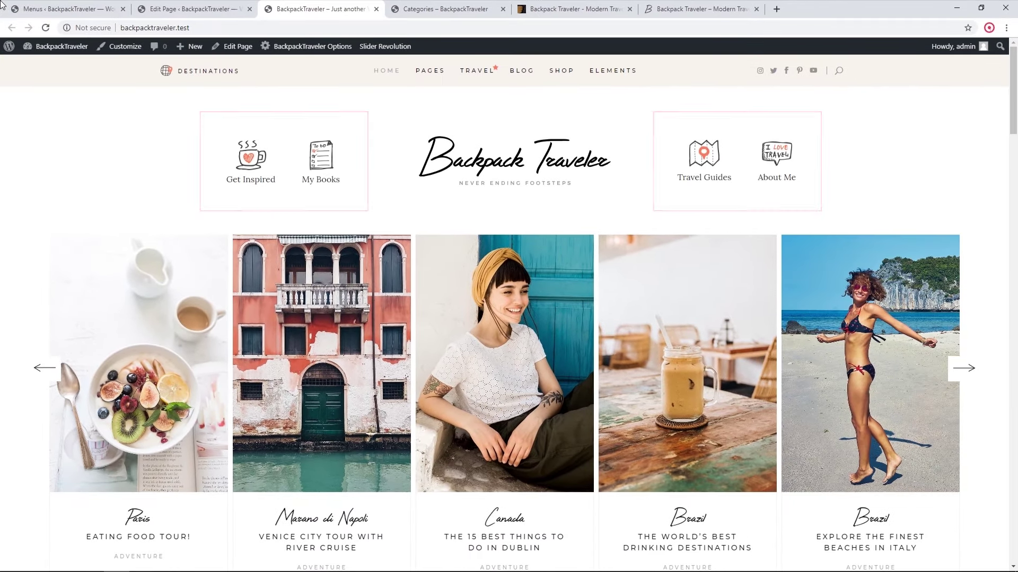
- Open the Widgets page in place of the menu editor and collapse the Sidebar widget area
click(61, 8)
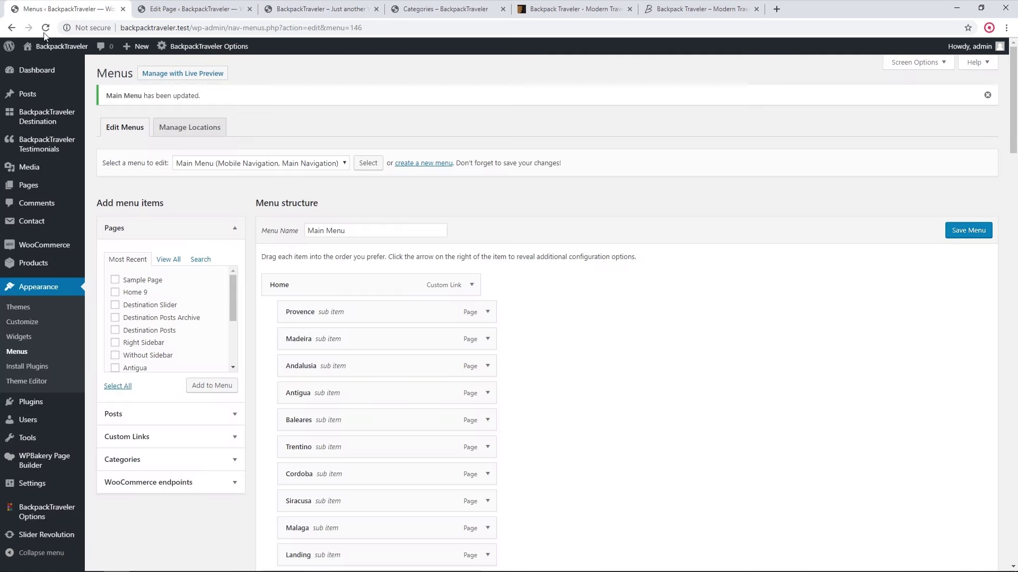
click(21, 338)
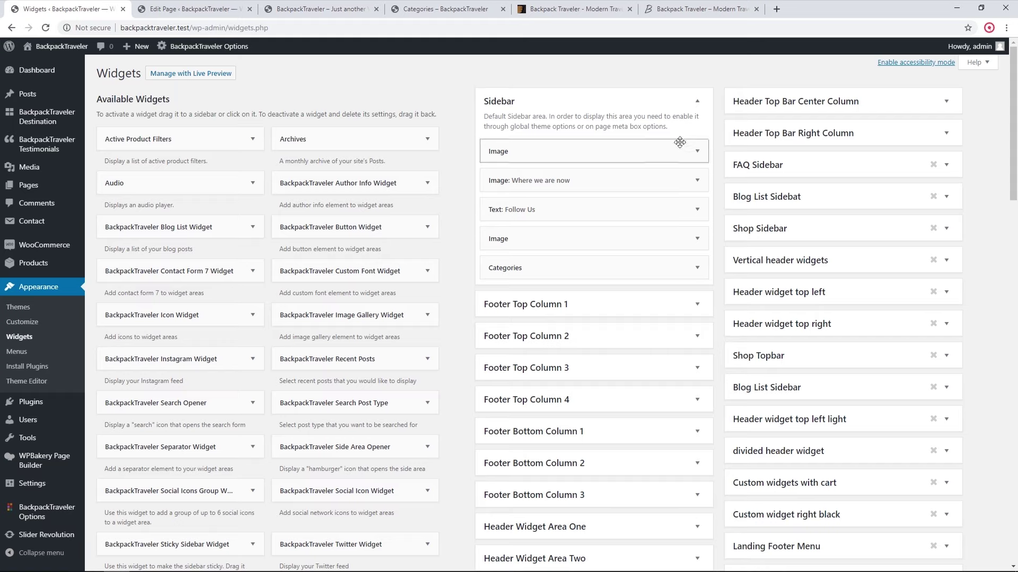
click(698, 101)
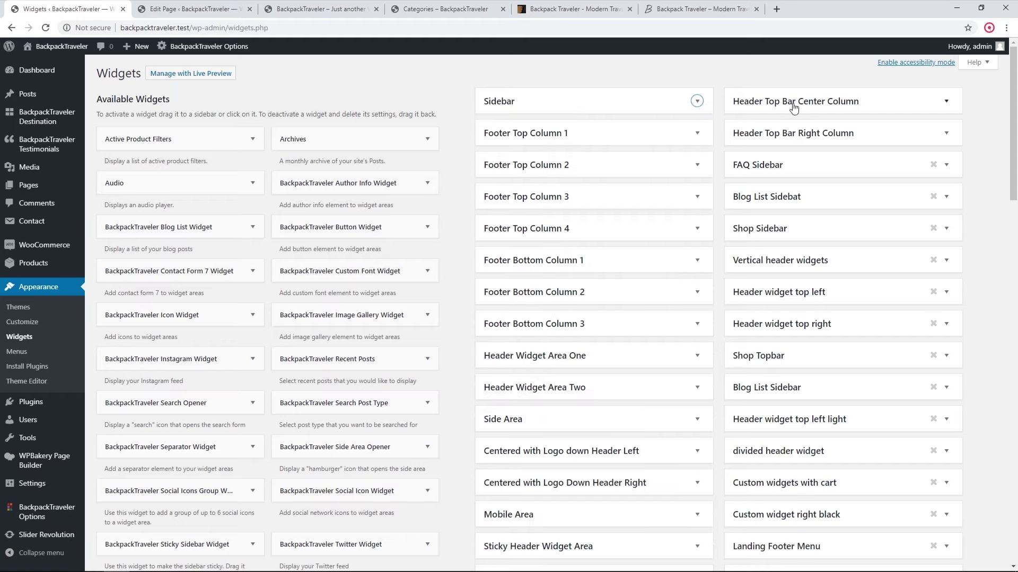
scroll(1013, 99, down, 1)
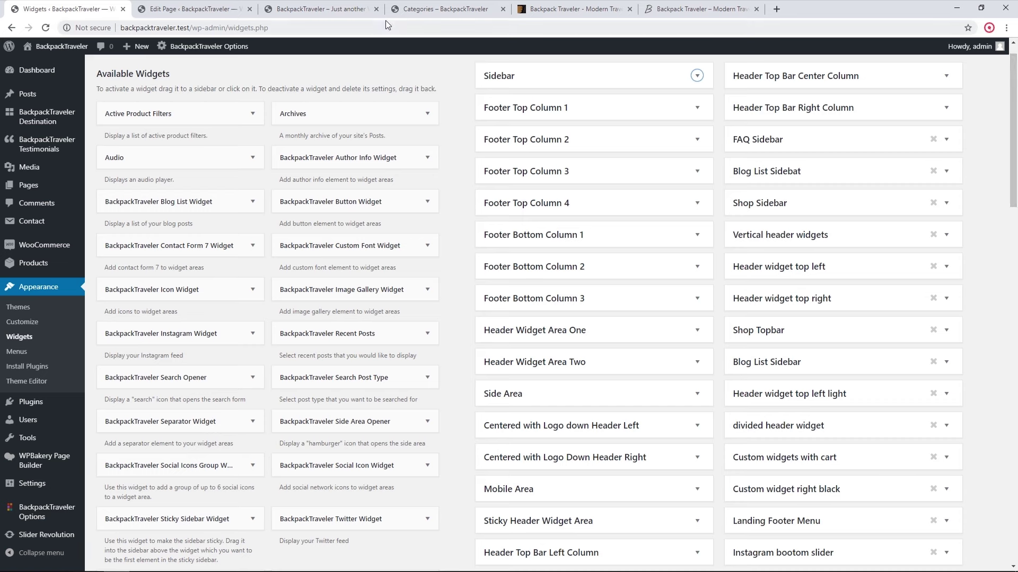
- Check the widgets beside the homepage's logo and expand the Centered with Logo down Header Left widget area
click(334, 7)
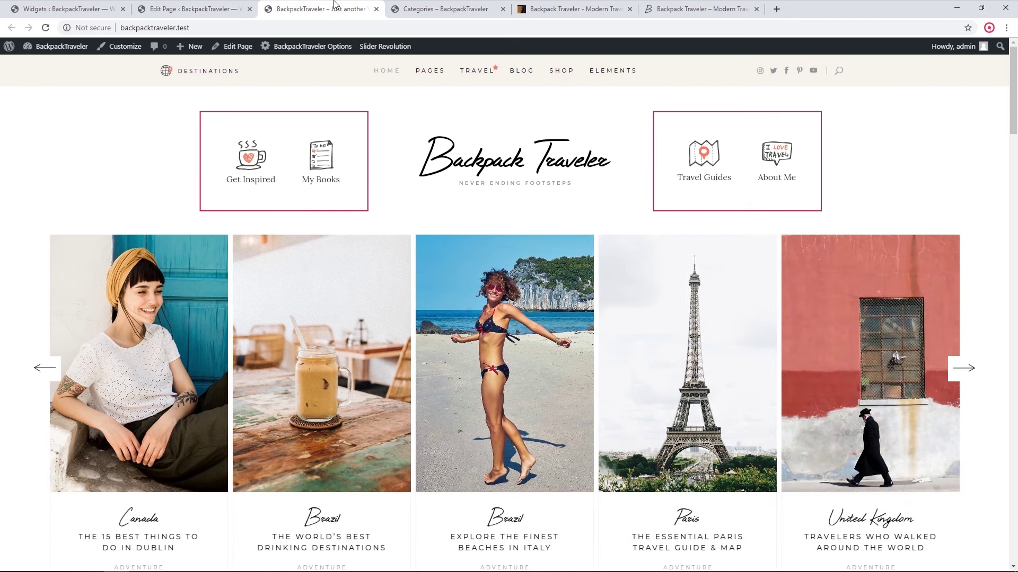
click(69, 8)
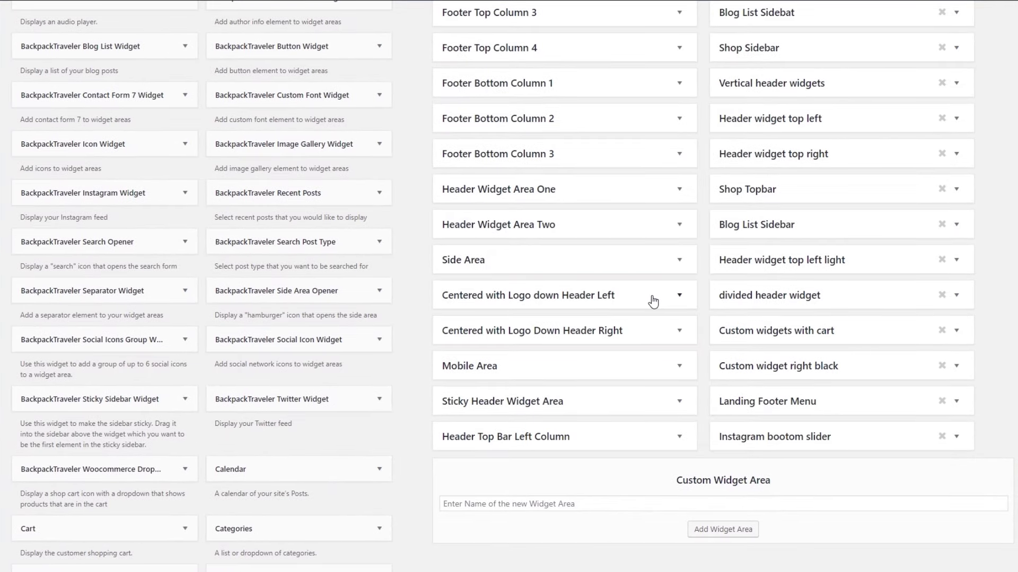
click(680, 295)
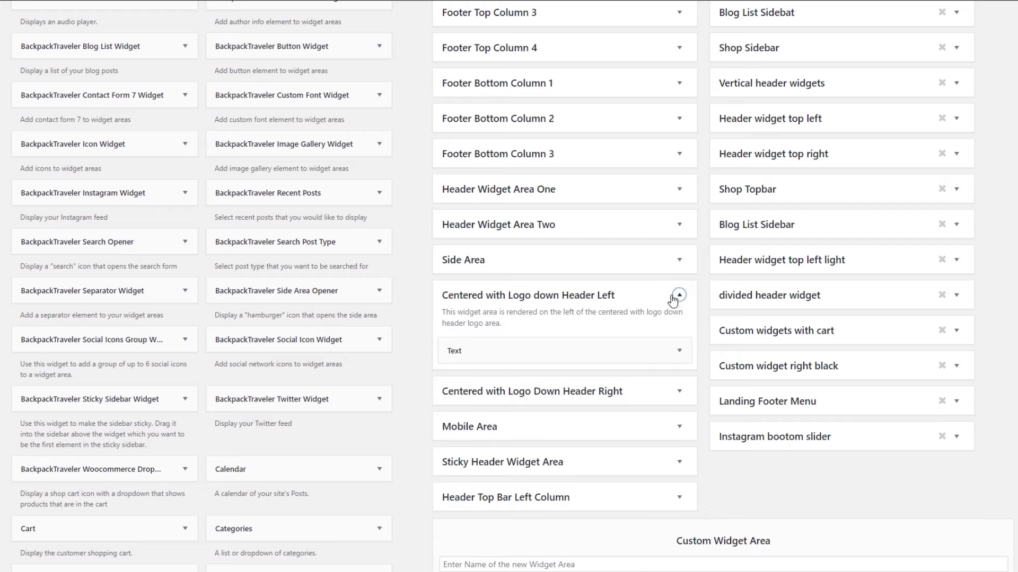
- Open the Text widget in the Centered with Logo down Header Left area and enlarge its content editor to show all the shortcode text
scroll(613, 300, down, 2)
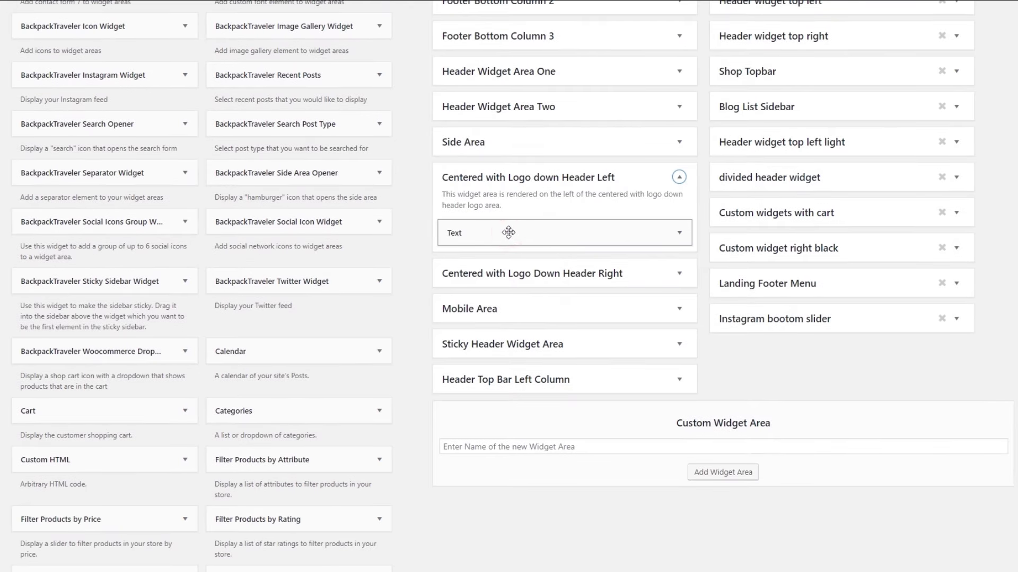
click(508, 233)
scroll(634, 329, down, 3)
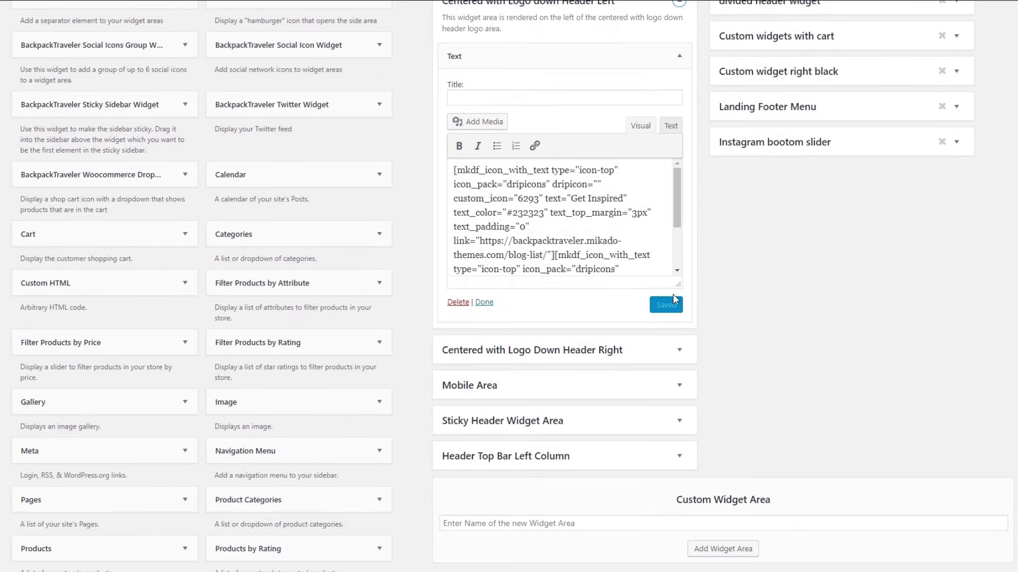
drag(677, 281, 676, 405)
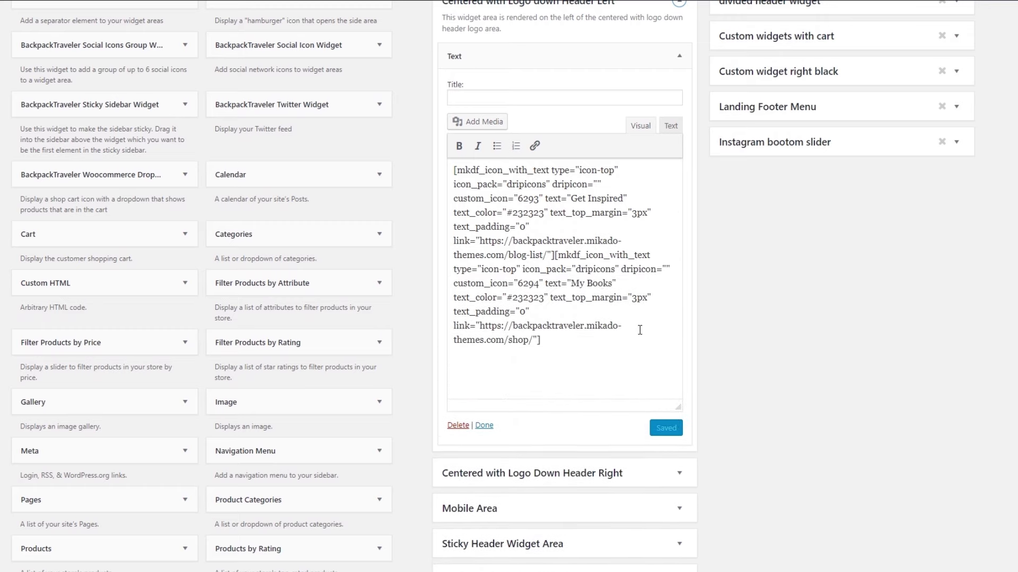
scroll(640, 330, up, 1)
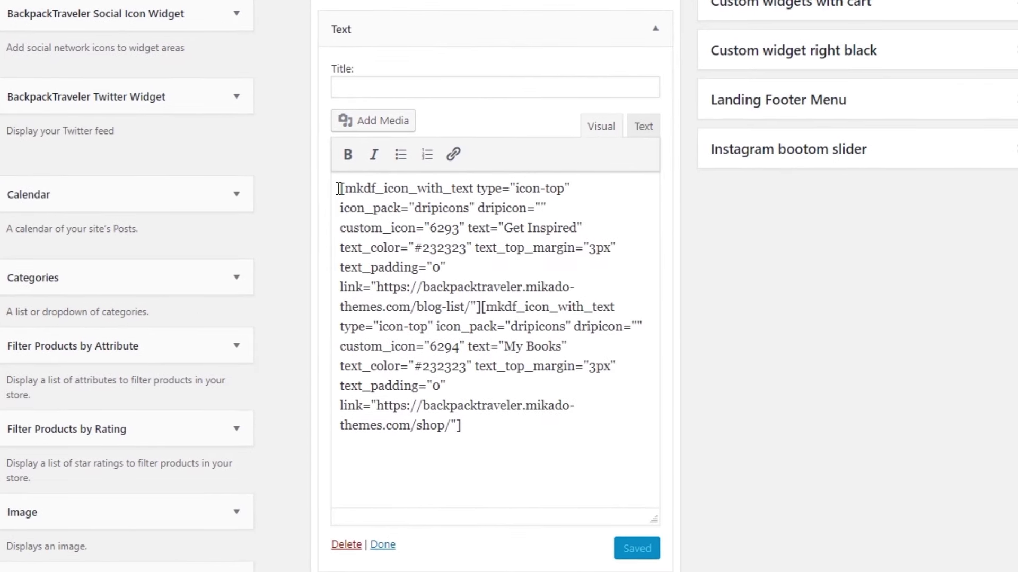
- Examine the Get Inspired and My Books icon shortcodes one after the other, comparing the first with its homepage icon
drag(340, 189, 483, 307)
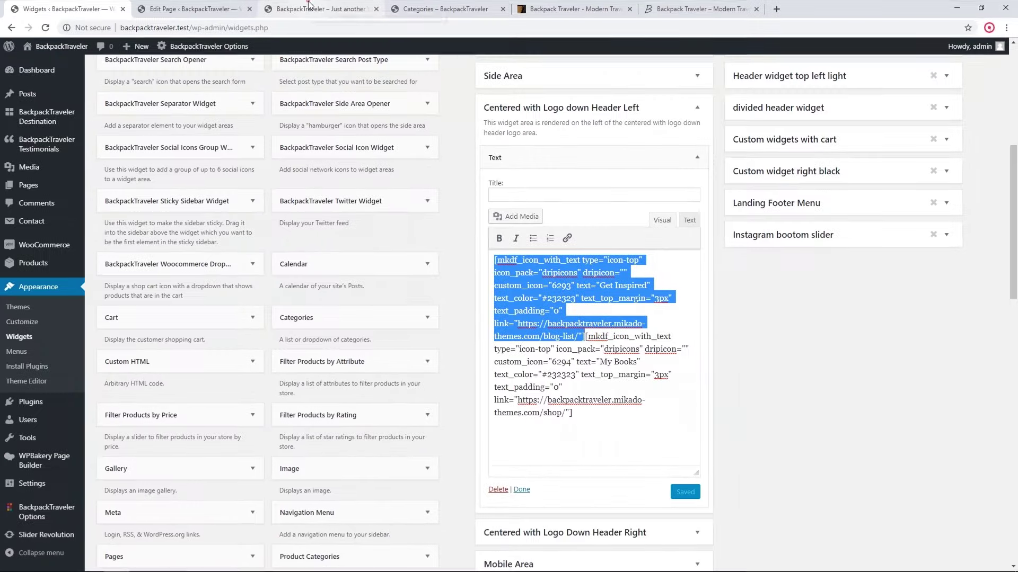
click(312, 8)
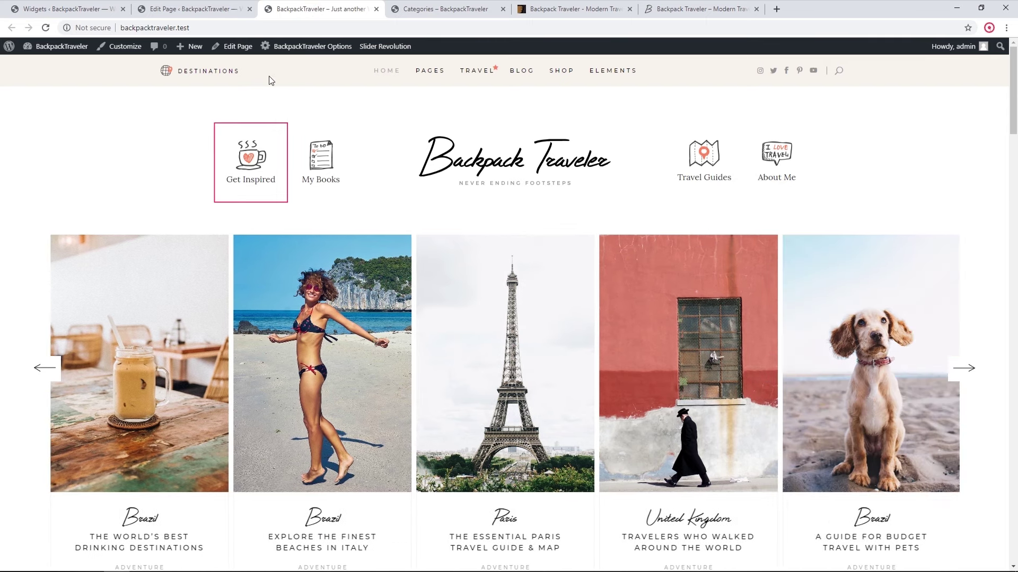
click(59, 9)
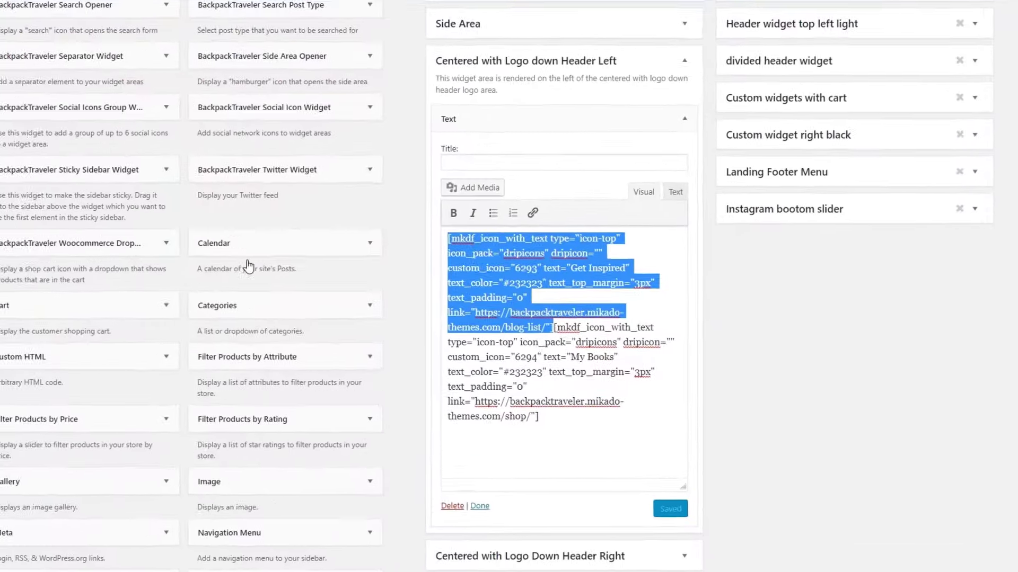
click(583, 327)
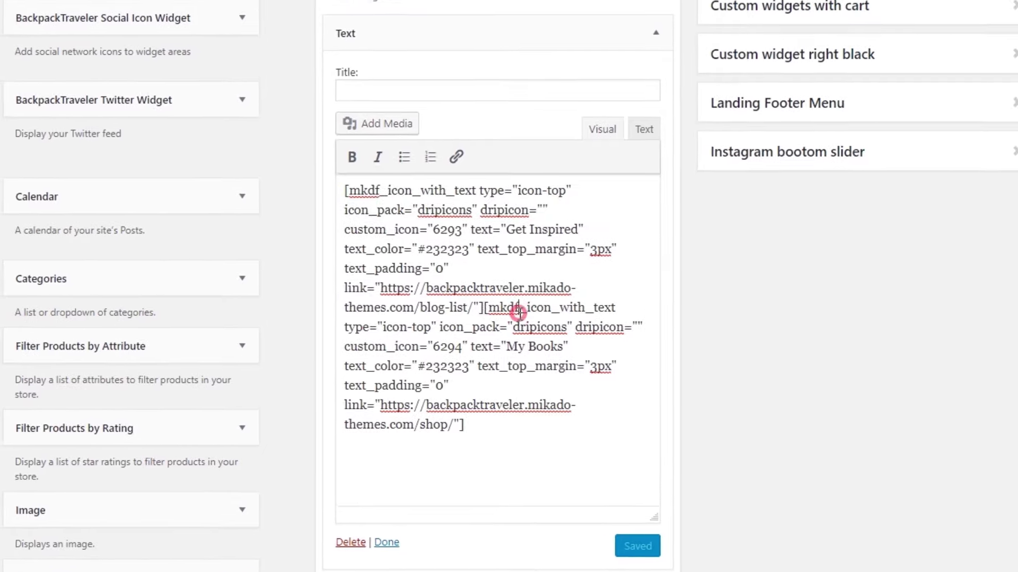
drag(483, 307, 516, 437)
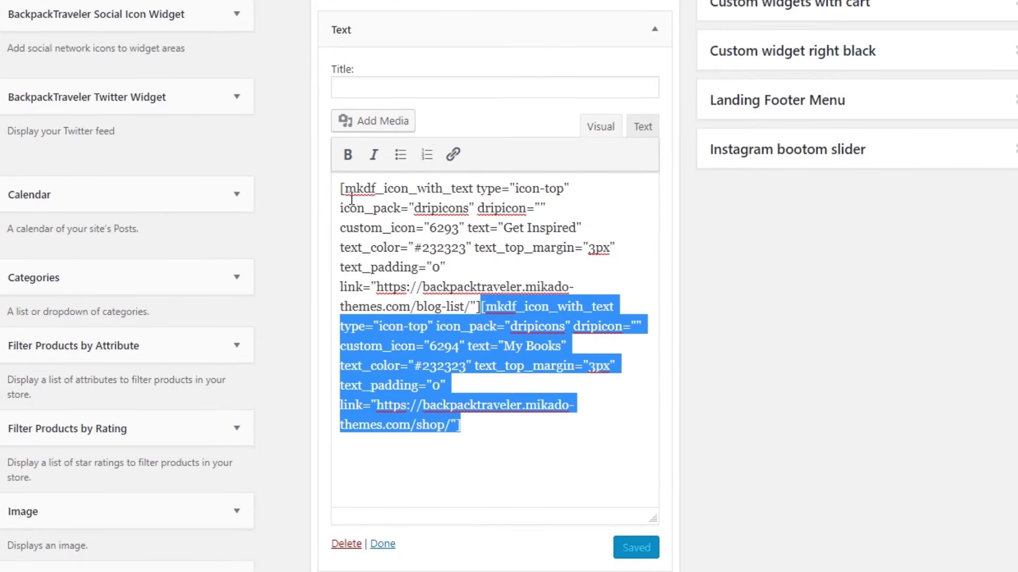
- Examine the Get Inspired shortcode's custom_icon parameter and its ID value against the icon on the homepage
drag(342, 229, 441, 231)
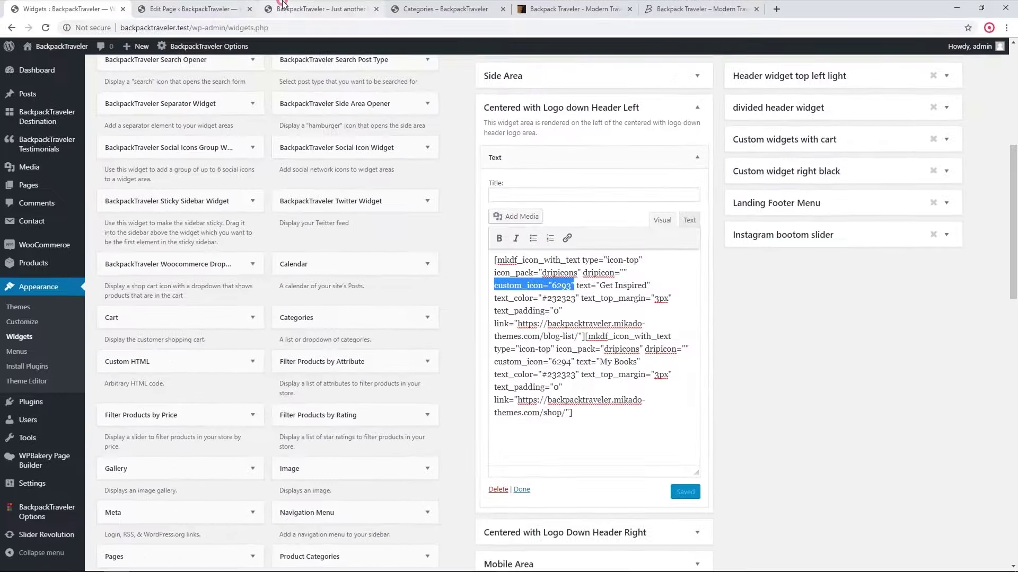
click(283, 4)
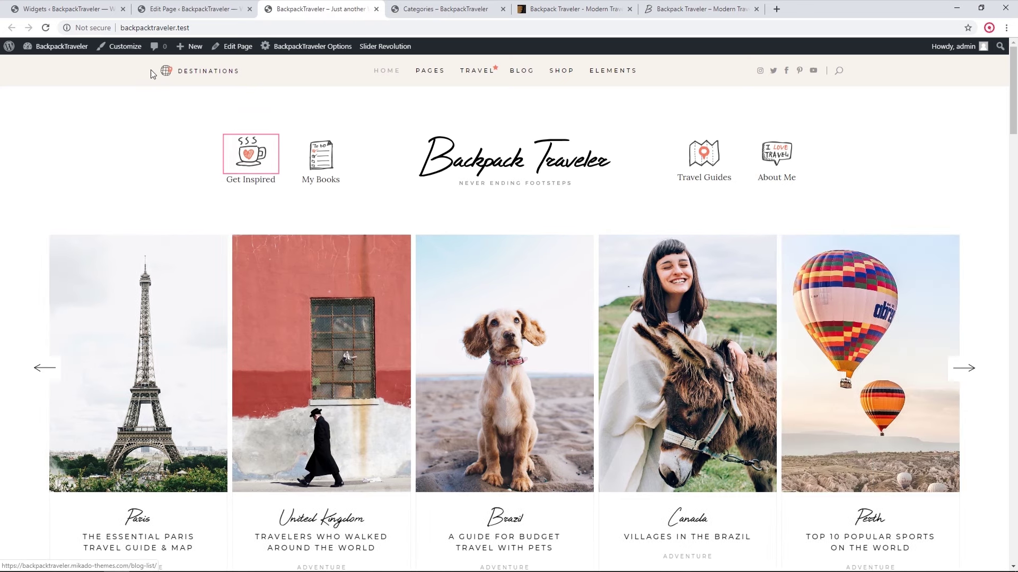
click(67, 4)
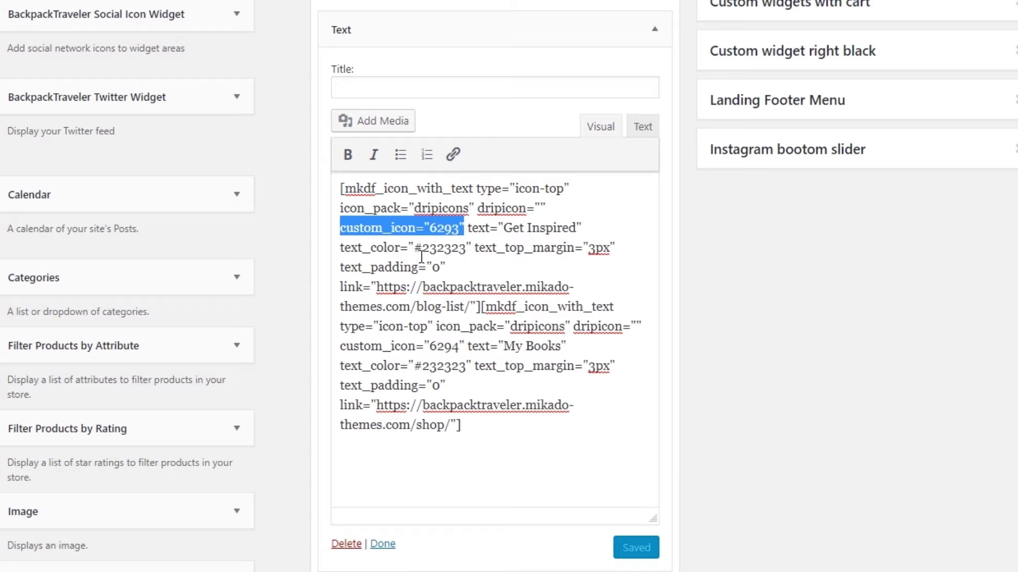
click(431, 230)
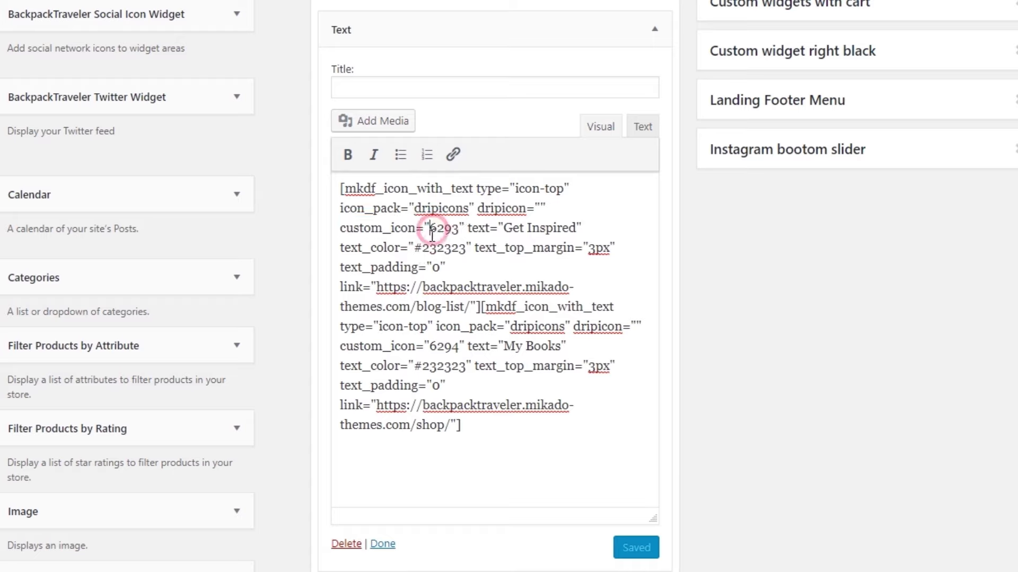
drag(431, 228, 459, 227)
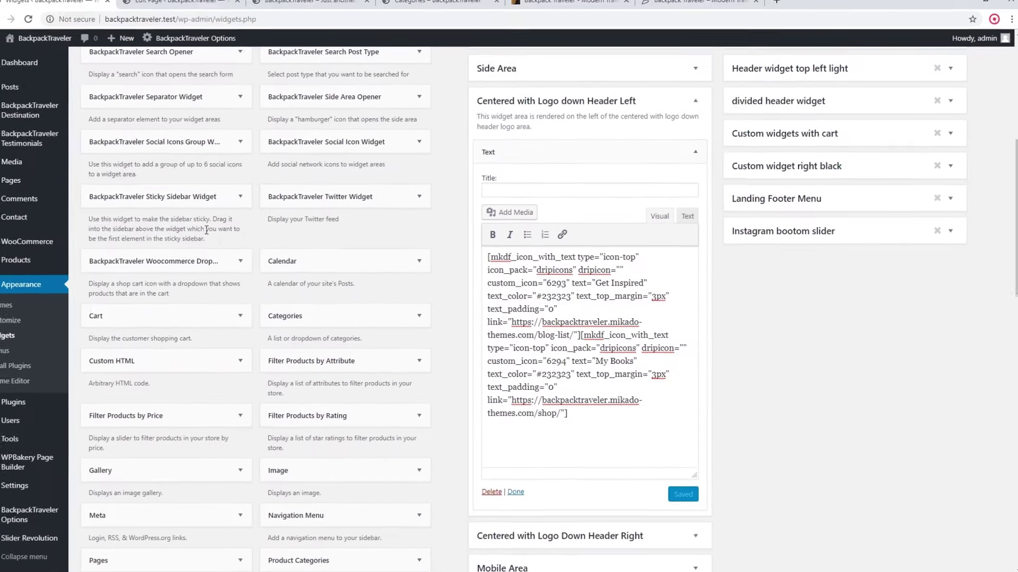
- Open the Media Library in a new tab, open landing-slider-top-image-1.png and copy its item ID 6291 from the address
middle_click(86, 163)
click(166, 4)
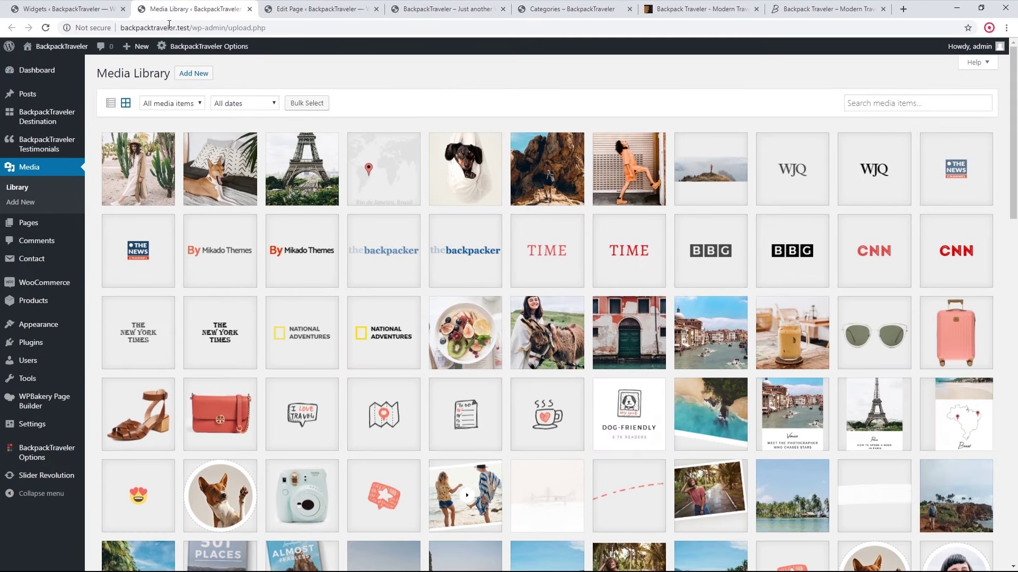
click(393, 492)
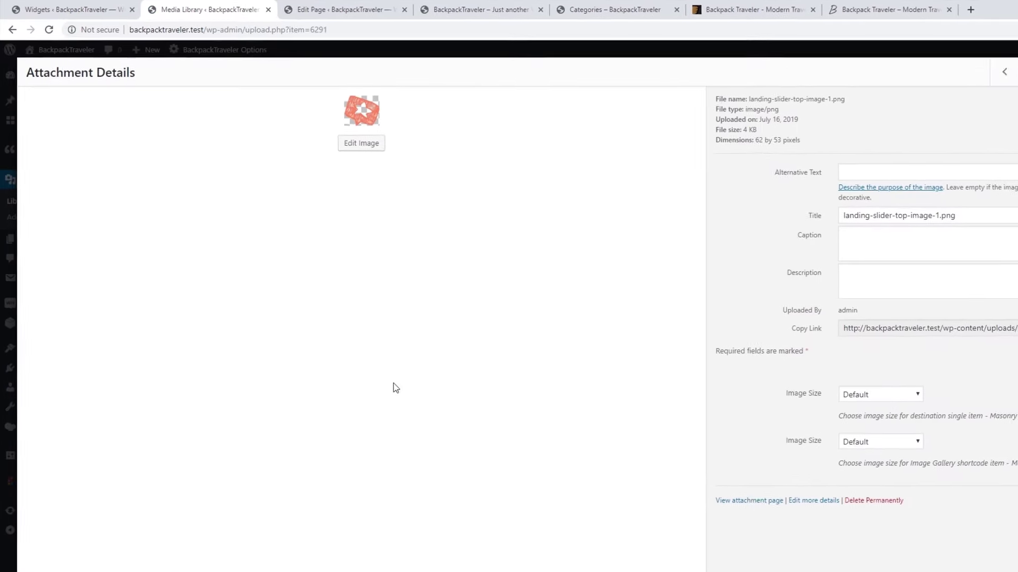
drag(446, 42, 472, 44)
key(ctrl+c)
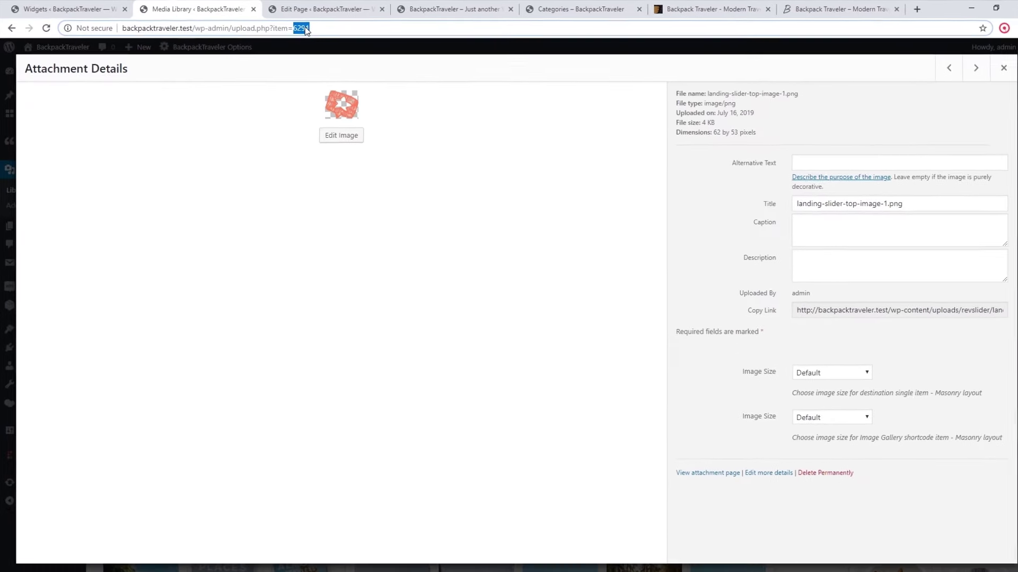
- Return to the Text widget and set the Get Inspired shortcode's custom_icon to 6291
click(64, 9)
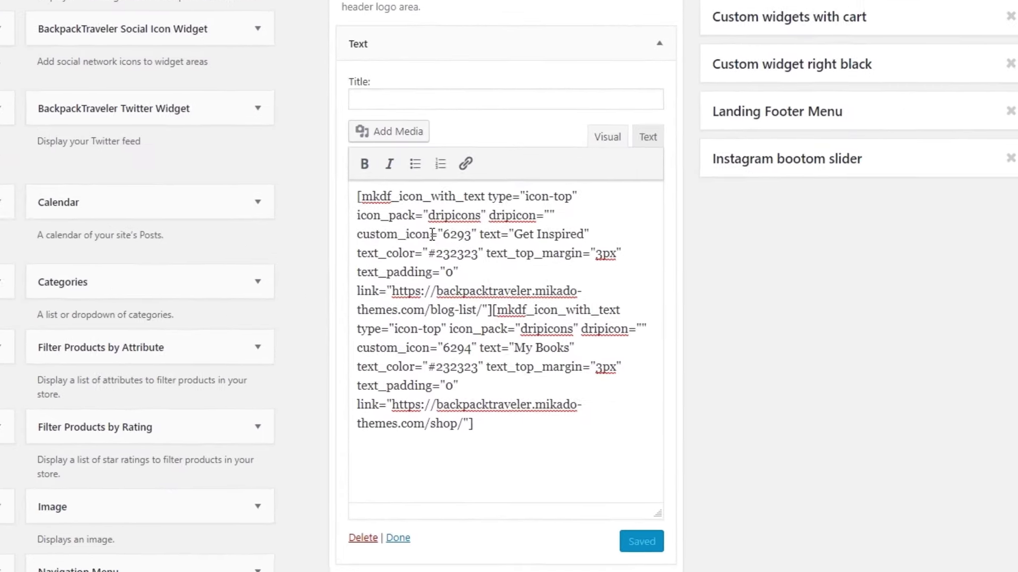
drag(444, 233, 449, 234)
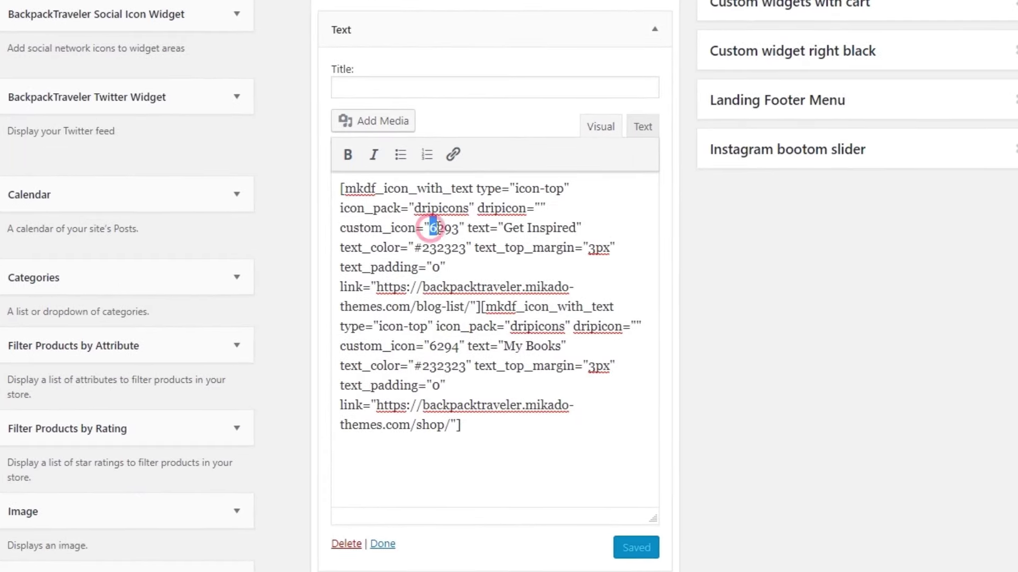
key(ctrl+v)
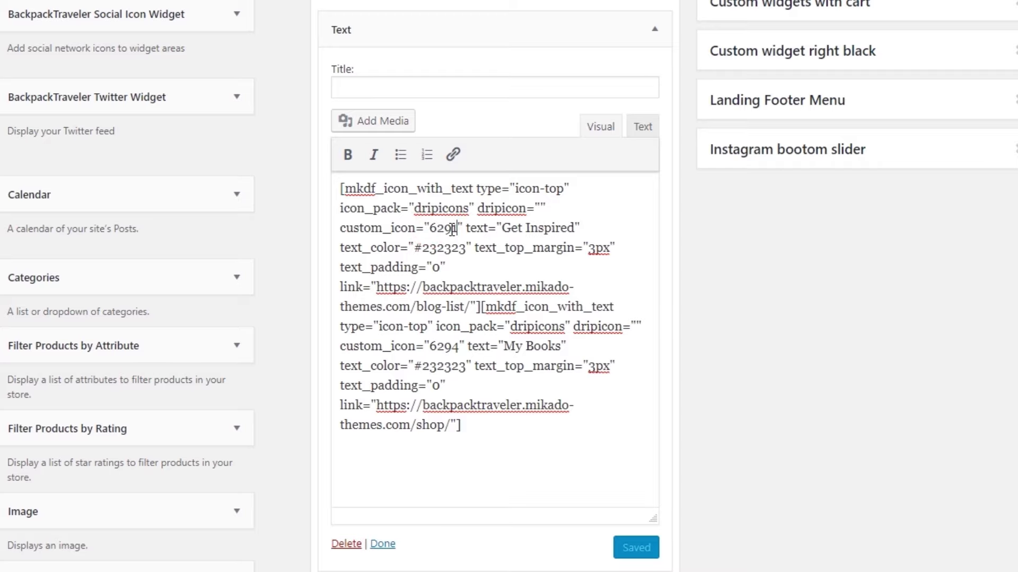
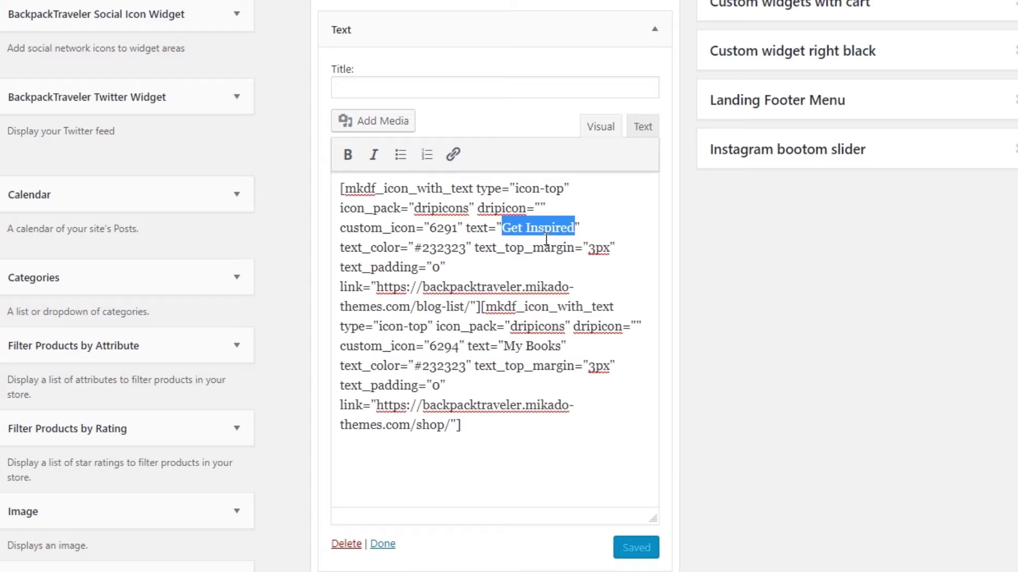
- Examine the Get Inspired shortcode's link address and the whole My Books shortcode that follows it
drag(376, 286, 472, 306)
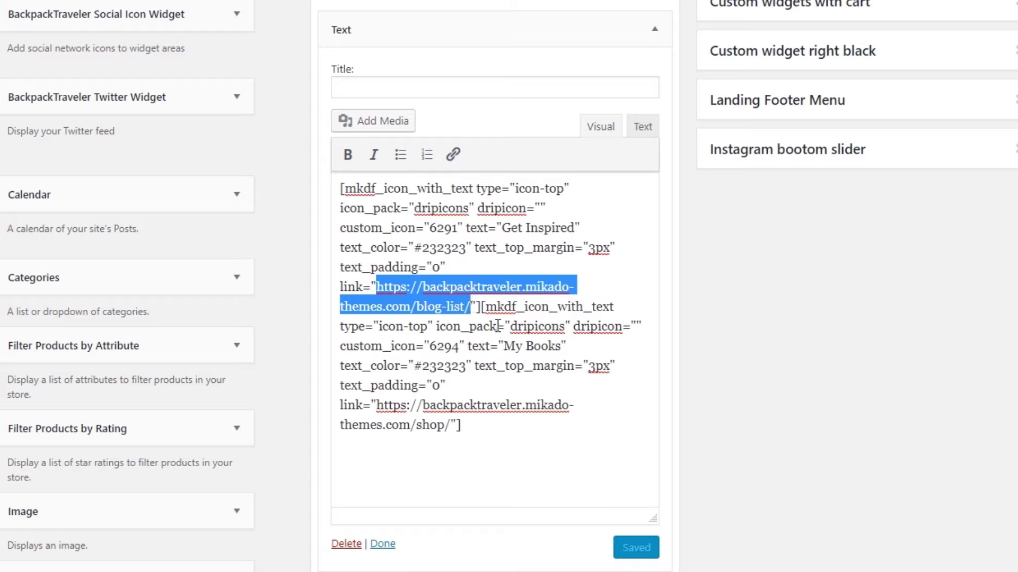
drag(480, 306, 535, 434)
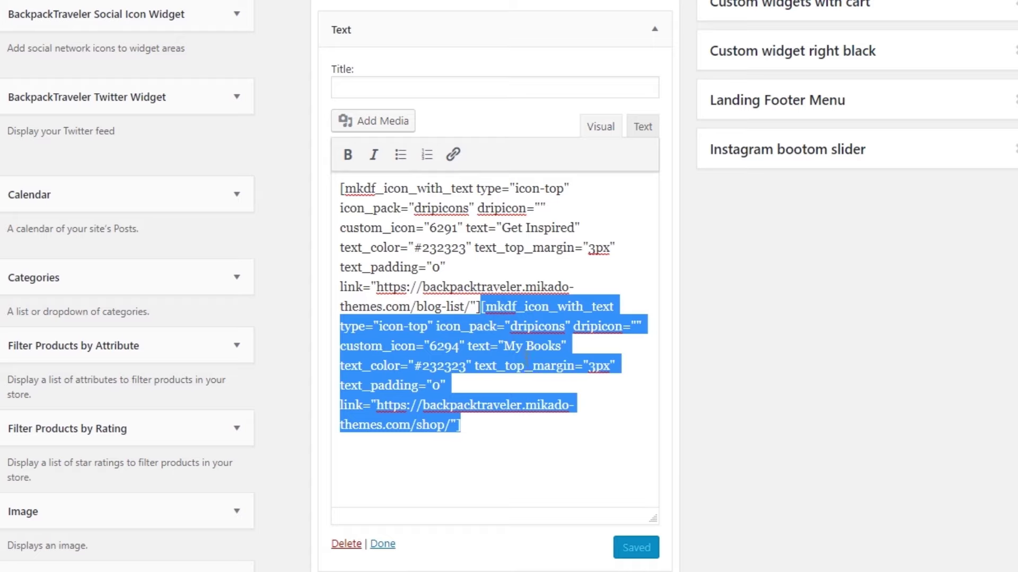
click(529, 356)
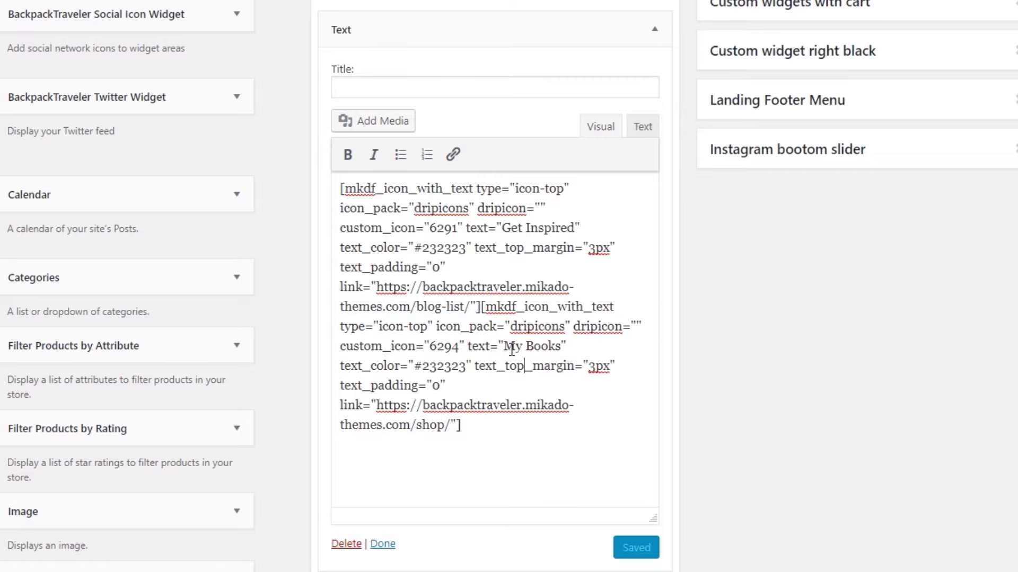
- Examine the My Books shortcode's custom_icon, text and link values, comparing them with the My Books item on the homepage
double_click(431, 346)
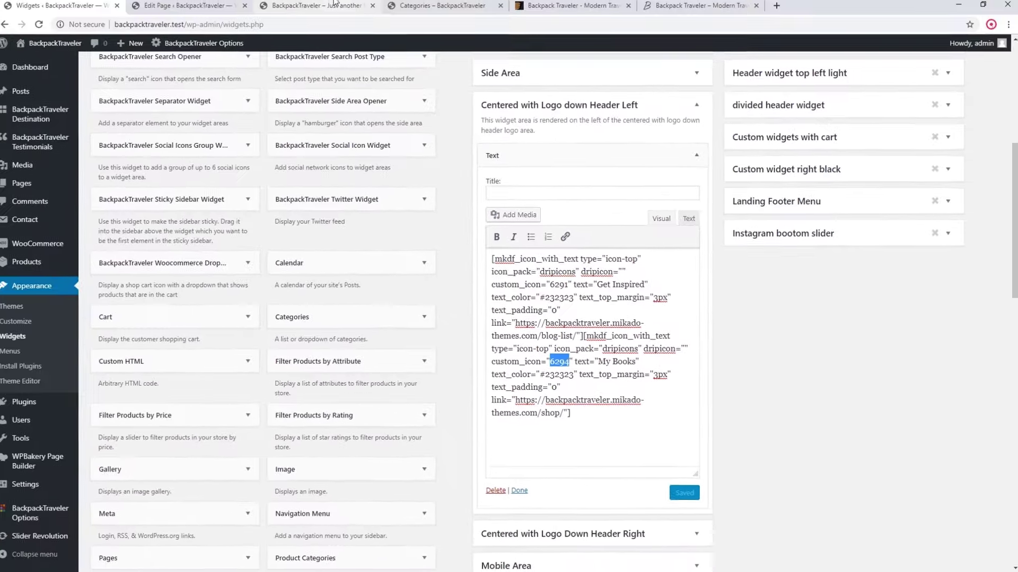
click(324, 9)
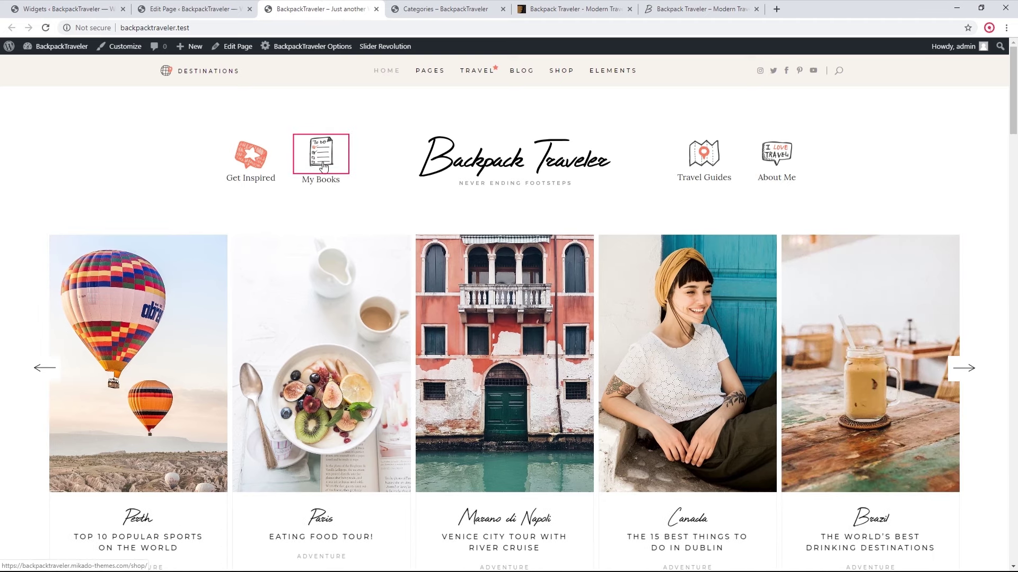
click(82, 7)
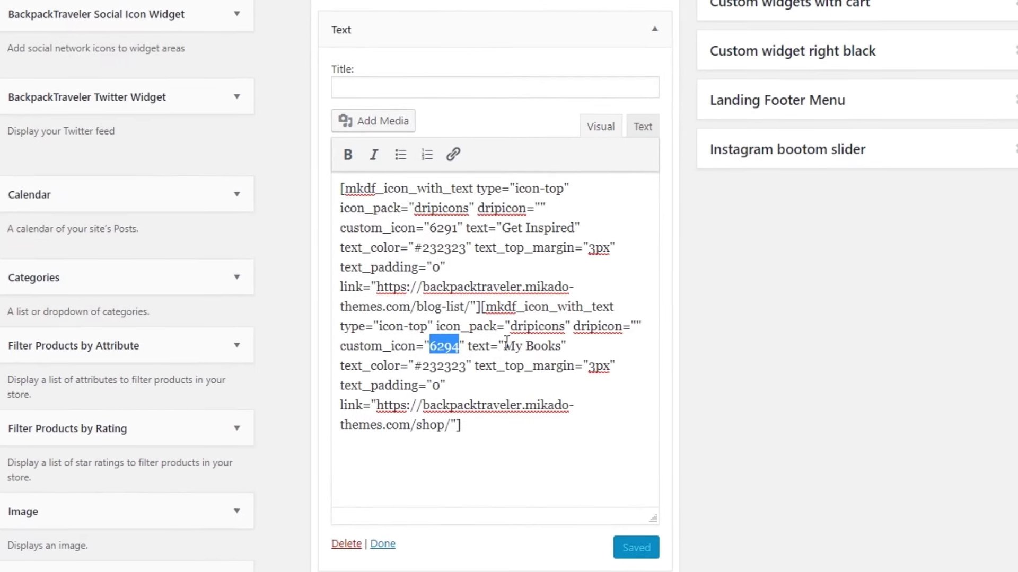
drag(505, 346, 562, 347)
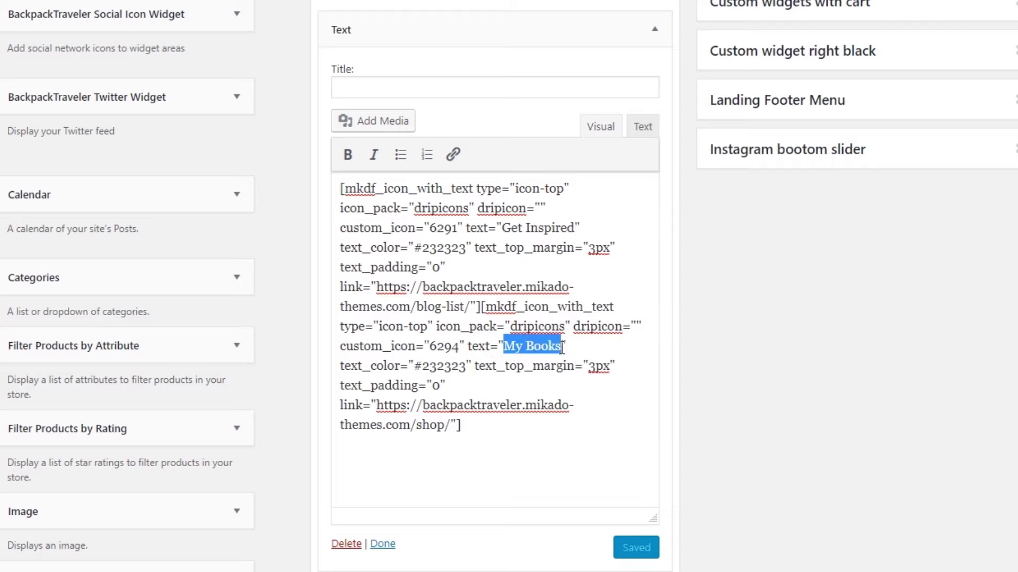
drag(376, 406, 452, 424)
click(495, 430)
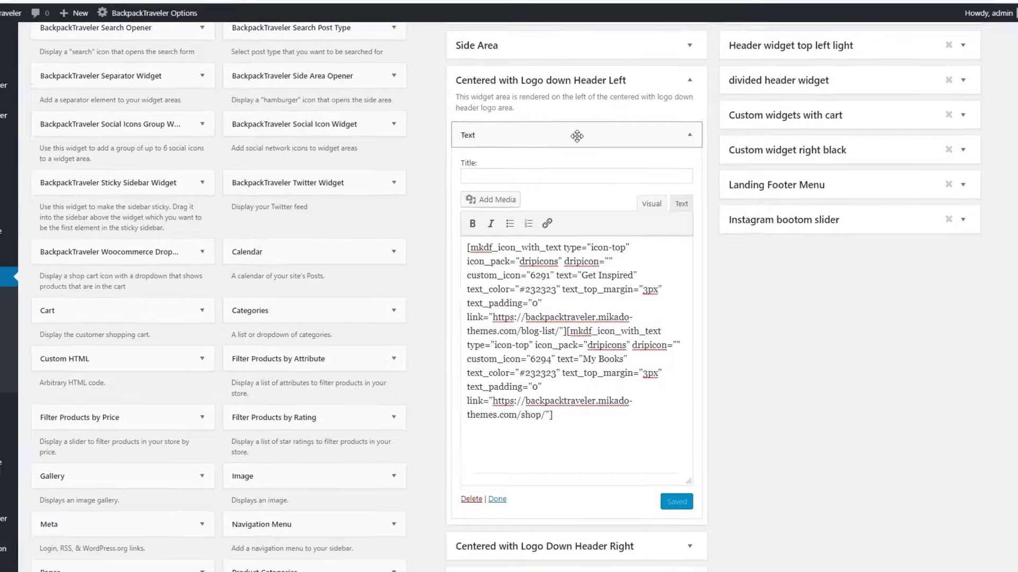
- Collapse the Text widget and the Centered with Logo down Header Left area, and check the widgets beside the homepage's logo
click(576, 136)
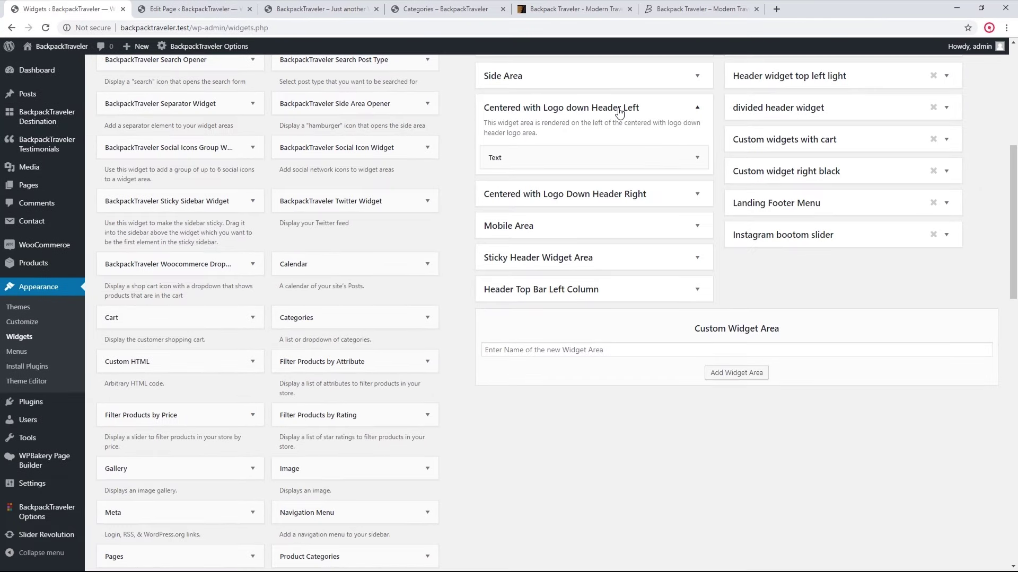
click(603, 84)
click(339, 8)
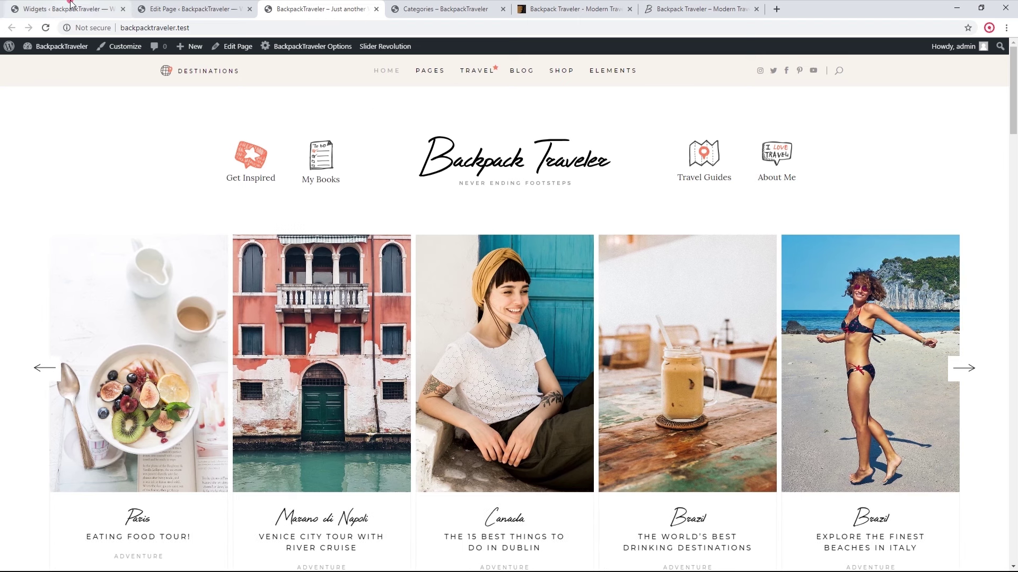
click(71, 4)
- Open the Text widget in Centered with Logo Down Header Right with an enlarged editor and highlight the Travel Guides shortcode
scroll(564, 211, up, 2)
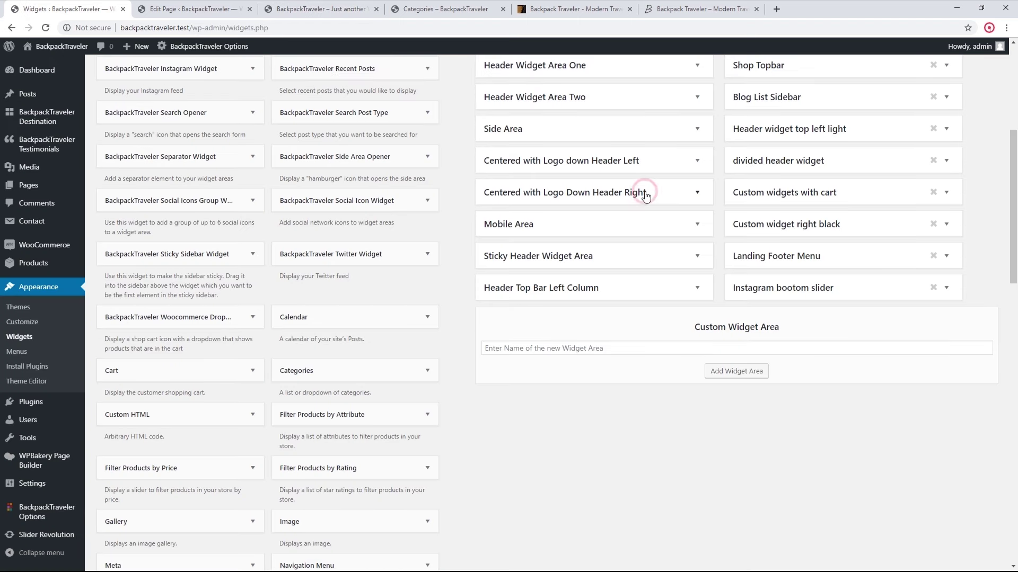
click(646, 194)
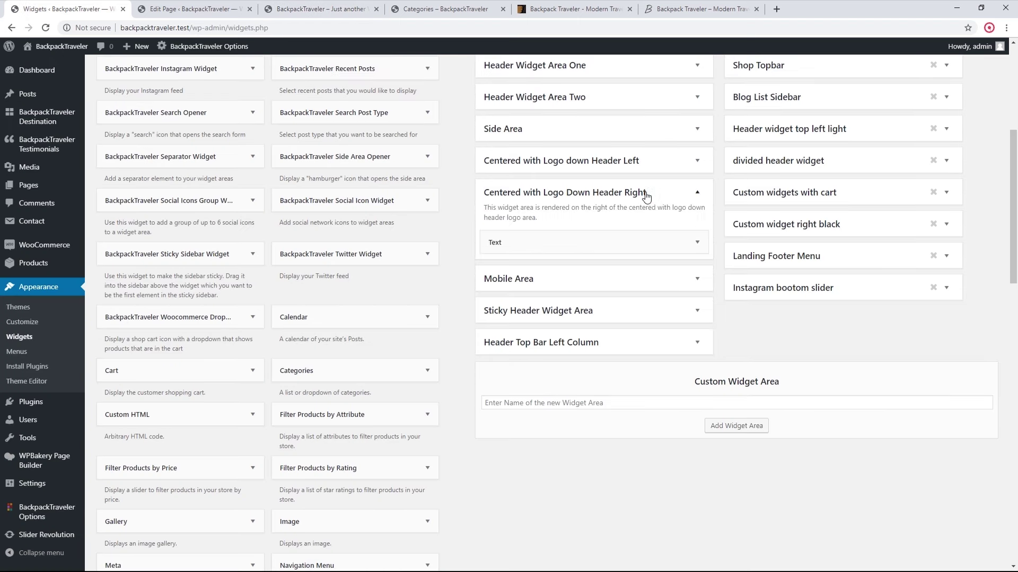
click(603, 246)
drag(696, 455, 706, 547)
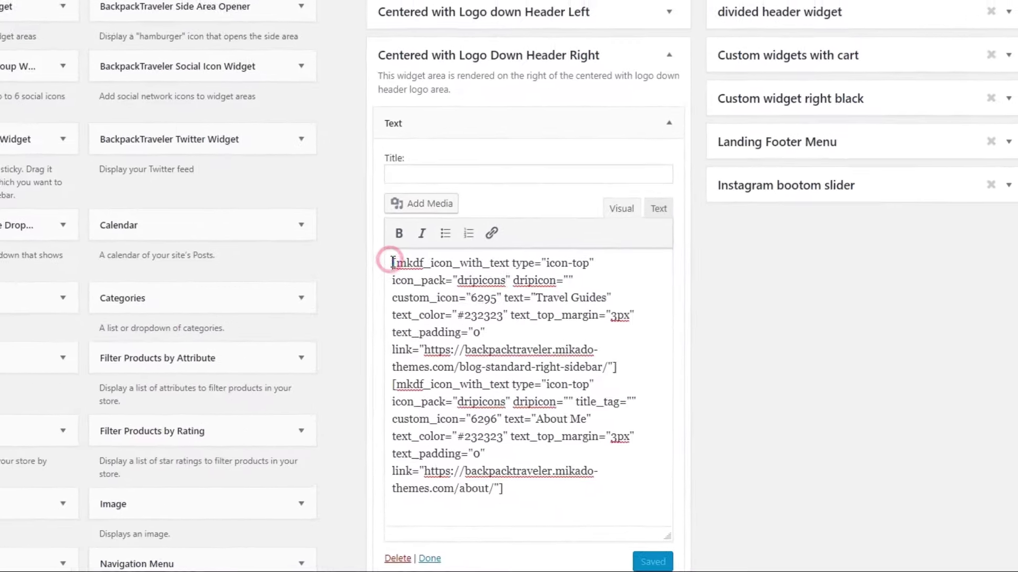
drag(494, 345, 672, 427)
drag(614, 345, 615, 345)
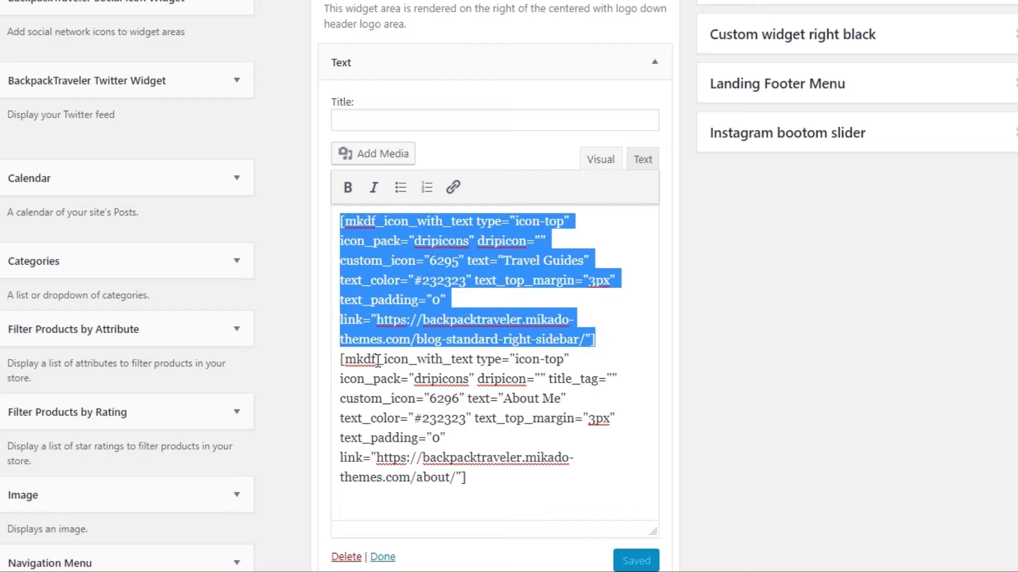
- Highlight the About Me shortcode in the Text widget and check the homepage header's top-row widgets
click(340, 364)
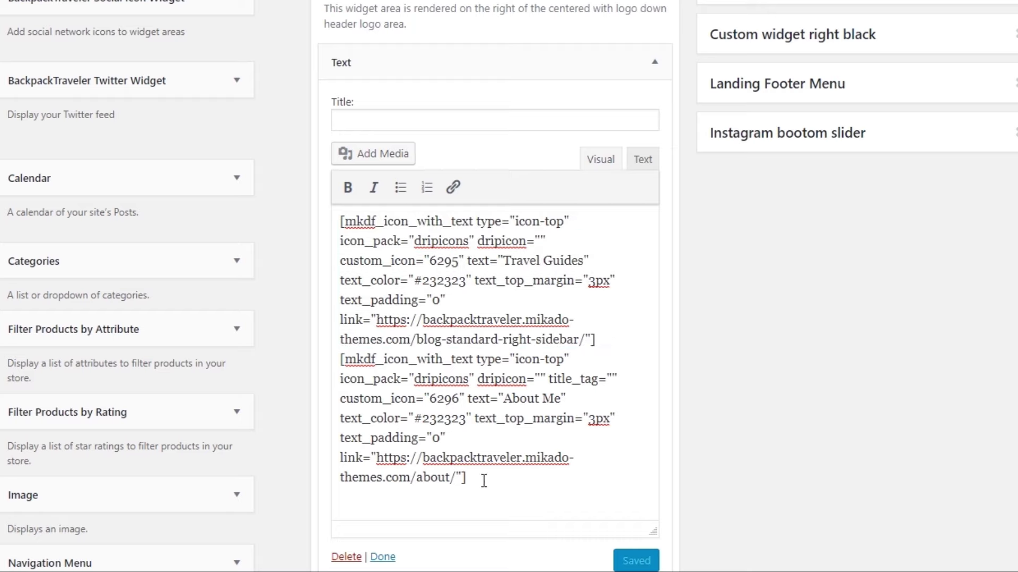
drag(477, 479, 334, 363)
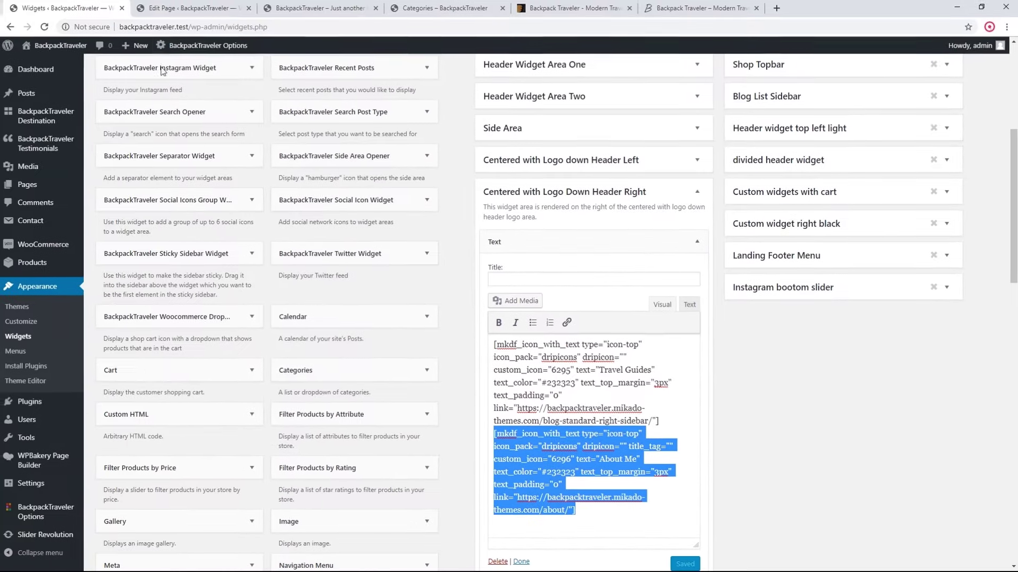
click(297, 8)
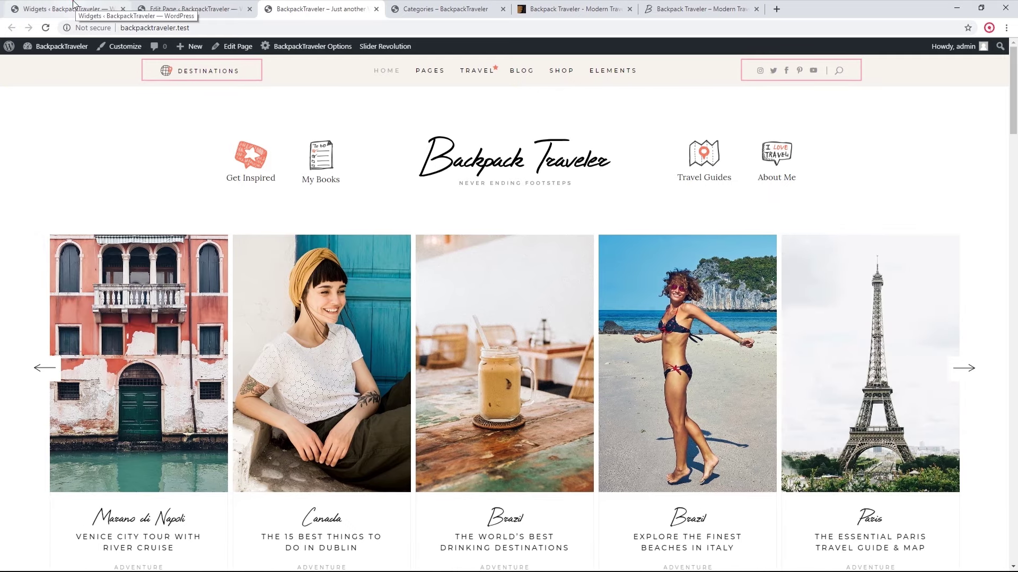
click(74, 5)
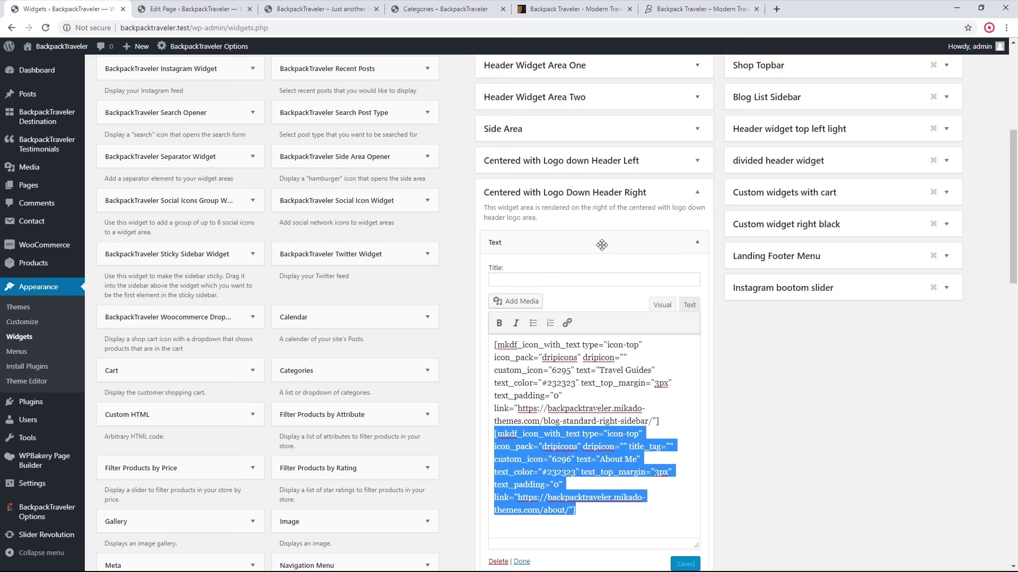
- Collapse the Centered with Logo Down Header Right area and expand Header Widget Area One and Header Widget Area Two
click(622, 192)
scroll(625, 198, up, 3)
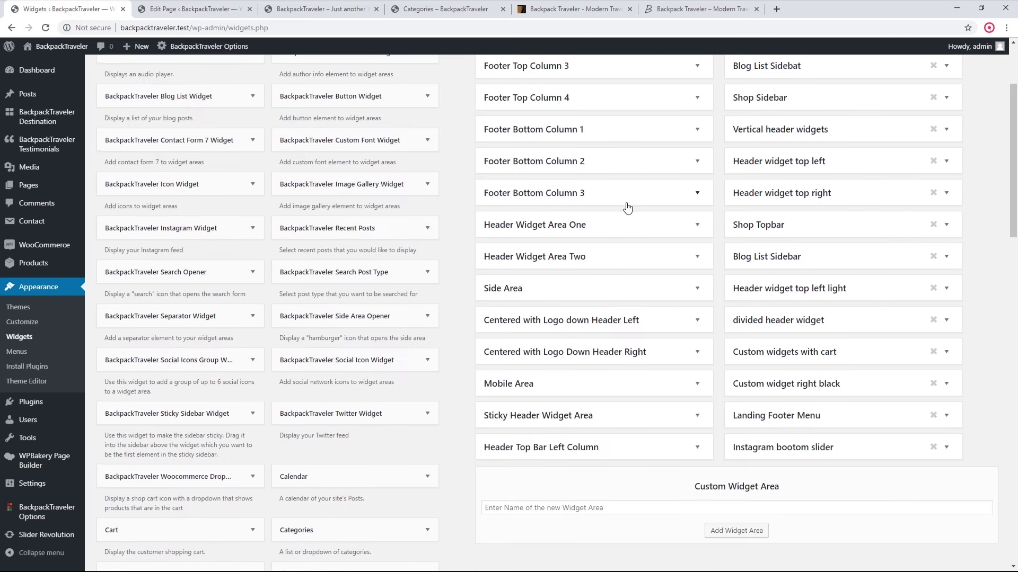
scroll(627, 207, up, 2)
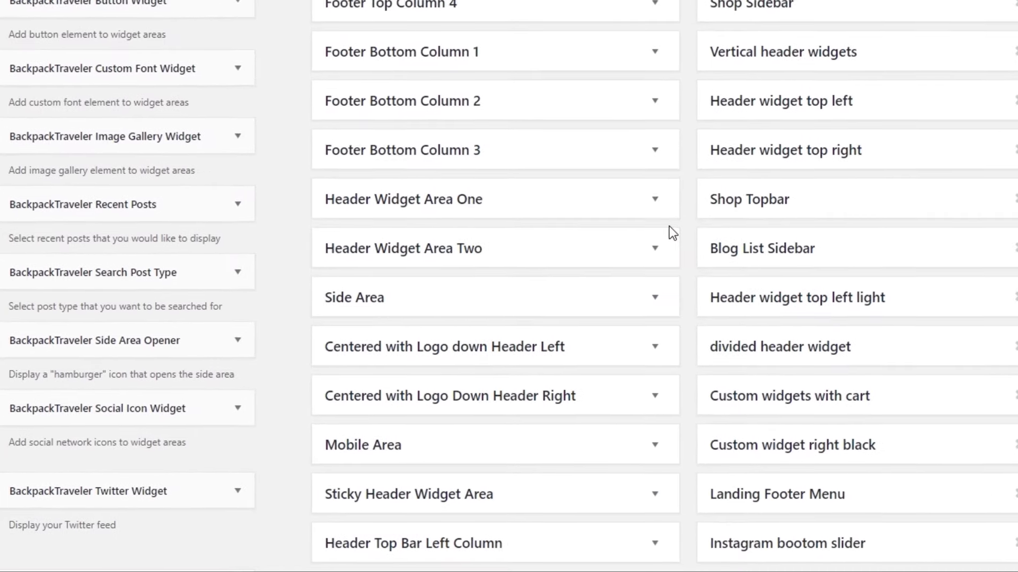
click(655, 199)
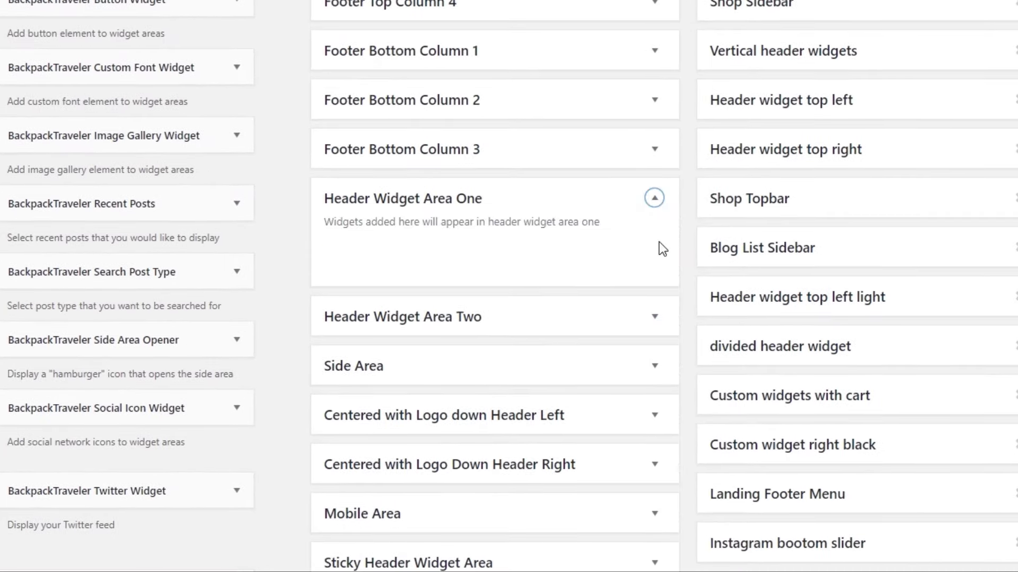
click(656, 323)
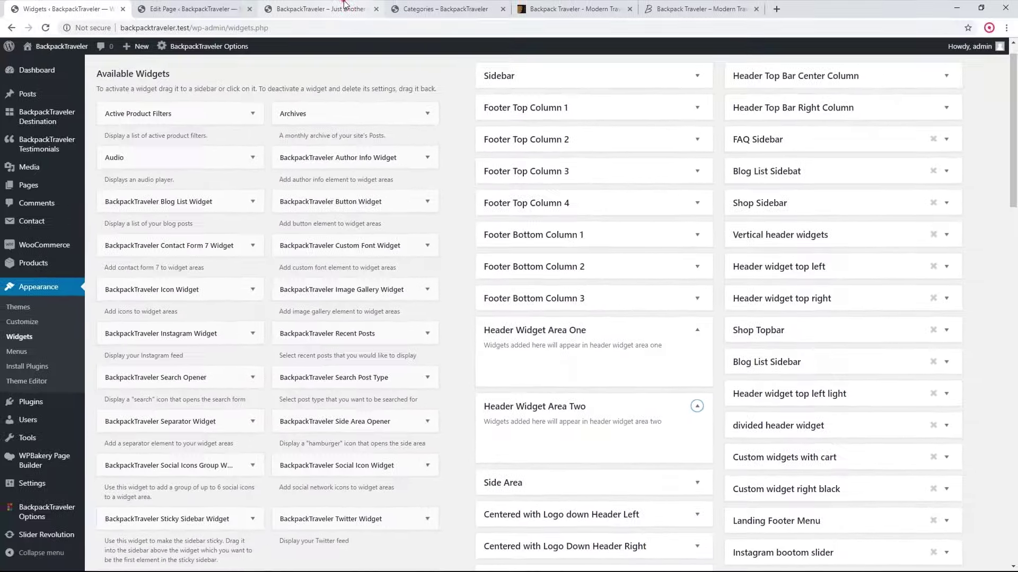
- Check the homepage header and find the Widget Areas options in the page's Mikado Header settings
click(346, 5)
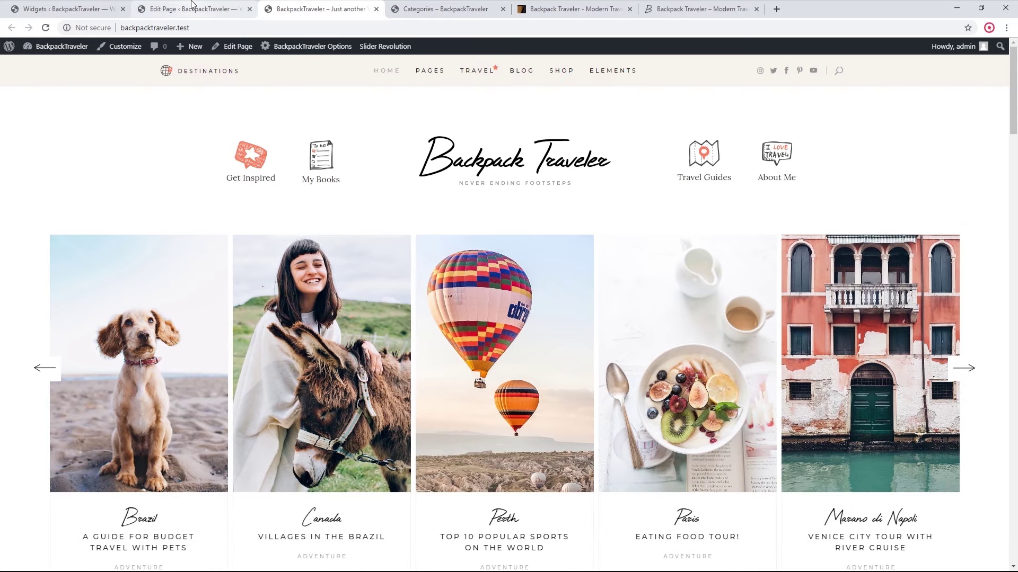
click(191, 5)
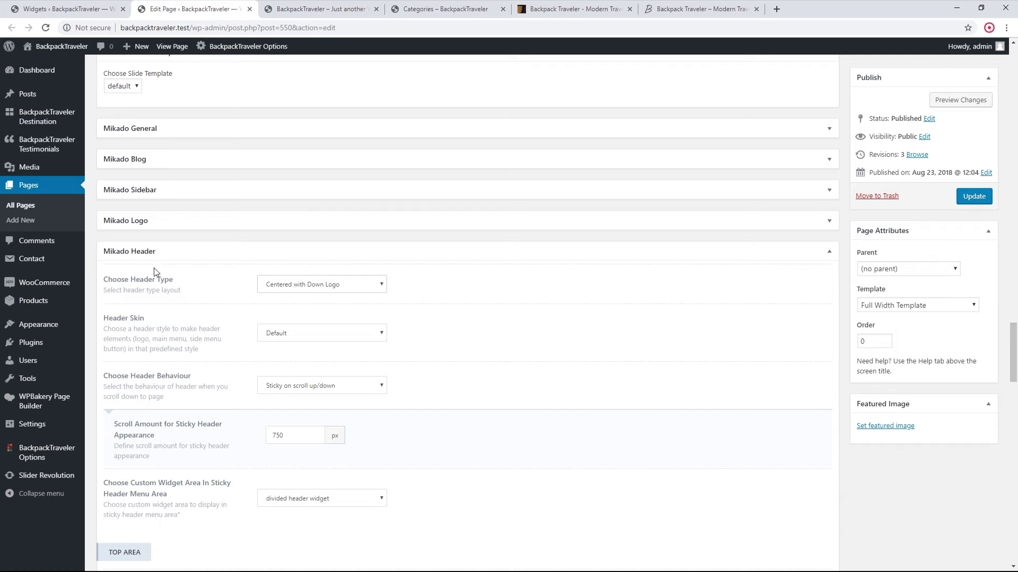
scroll(173, 278, down, 15)
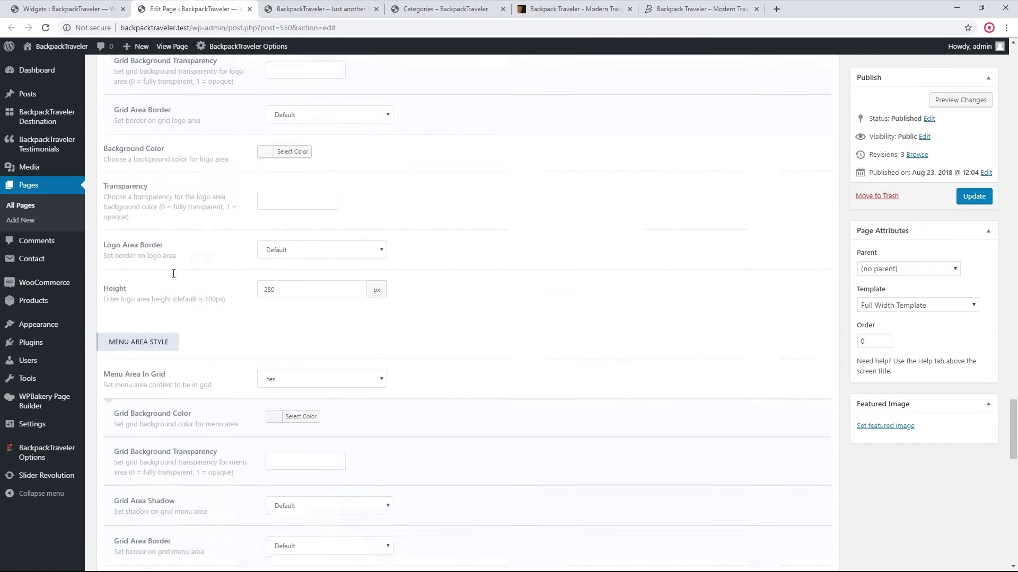
scroll(173, 278, down, 10)
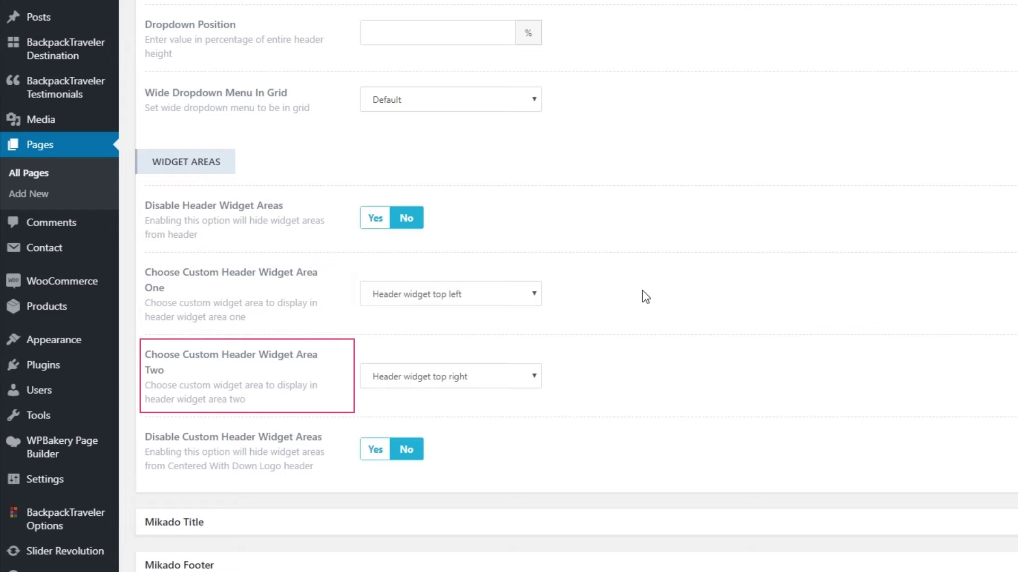
- Switch the page's Custom Header Widget Area One to Default, check the Widgets page, and return the option to Header widget top left
click(520, 295)
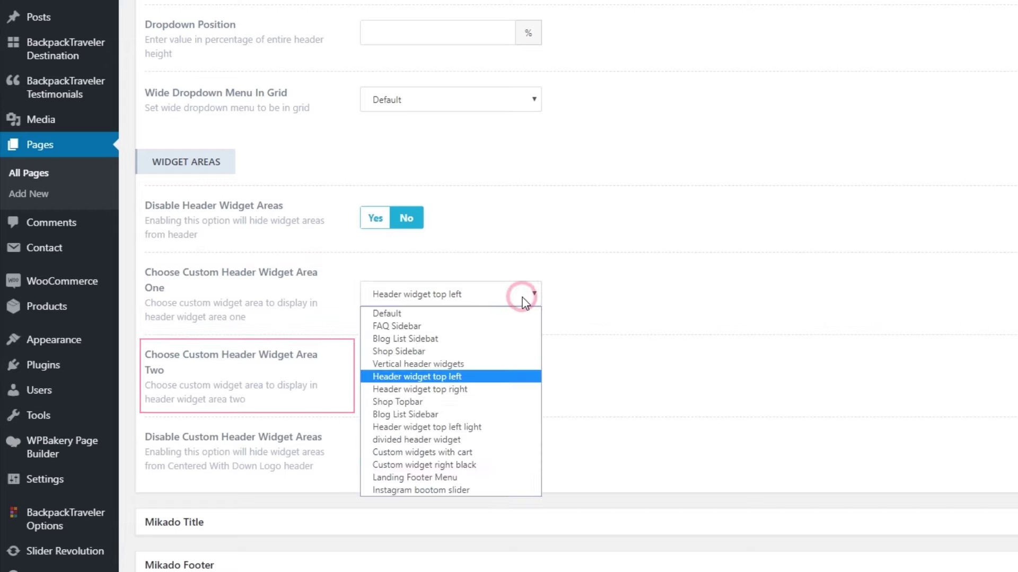
click(504, 314)
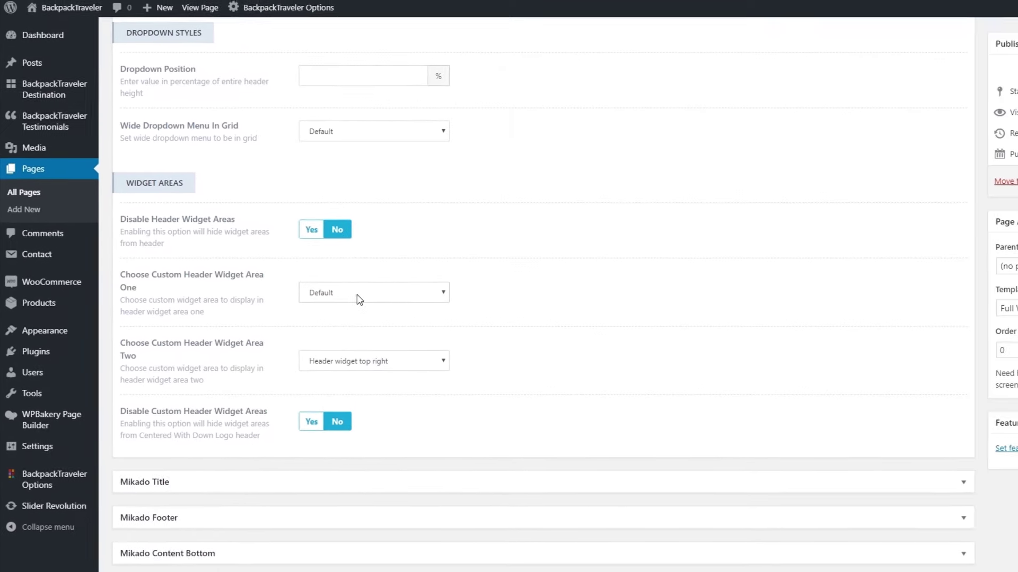
click(69, 9)
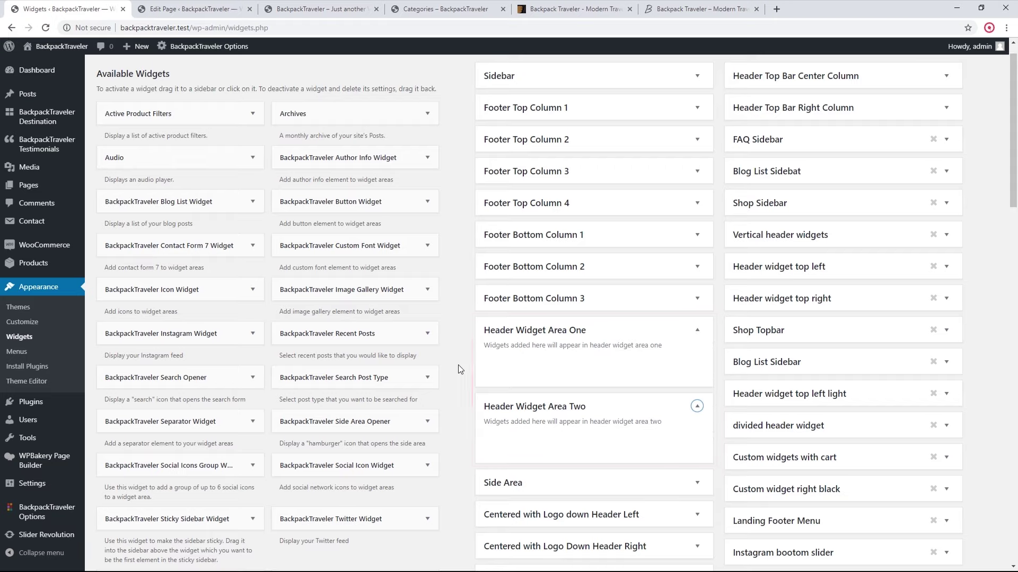
click(175, 5)
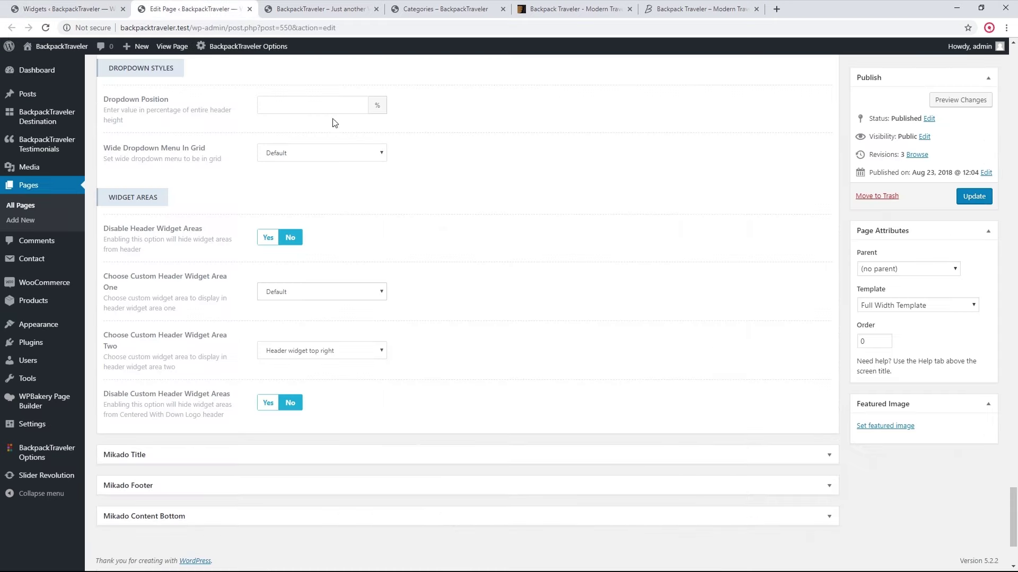
click(302, 300)
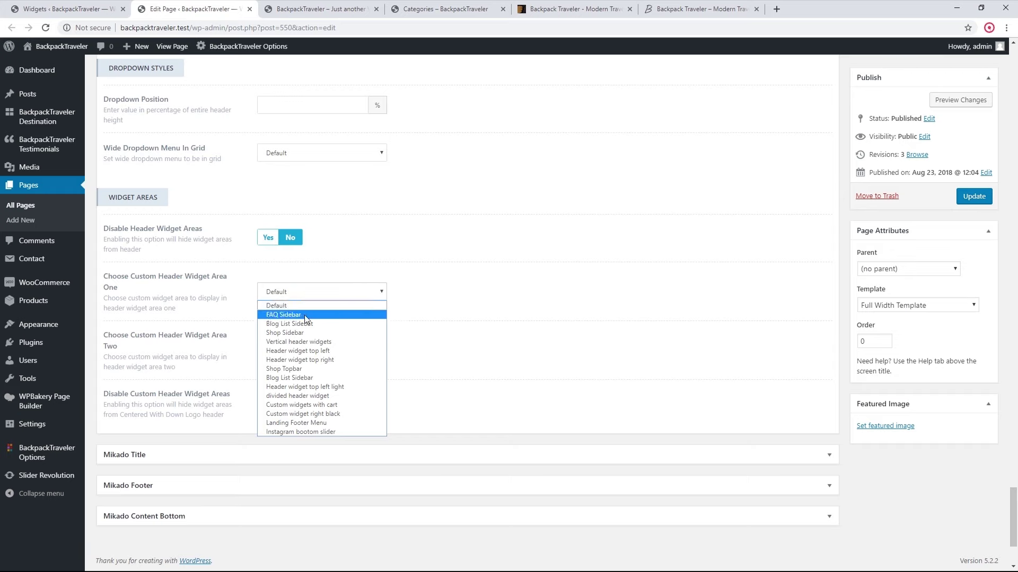
click(321, 355)
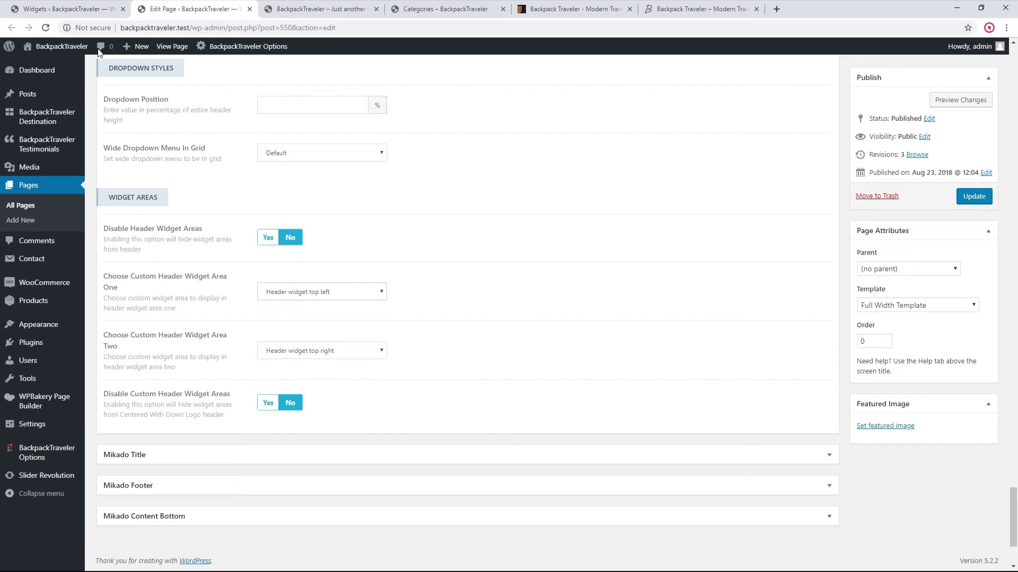
- Look over the custom widget areas on the Widgets page and compare them with the page's chosen header widget areas
click(64, 8)
scroll(570, 339, down, 4)
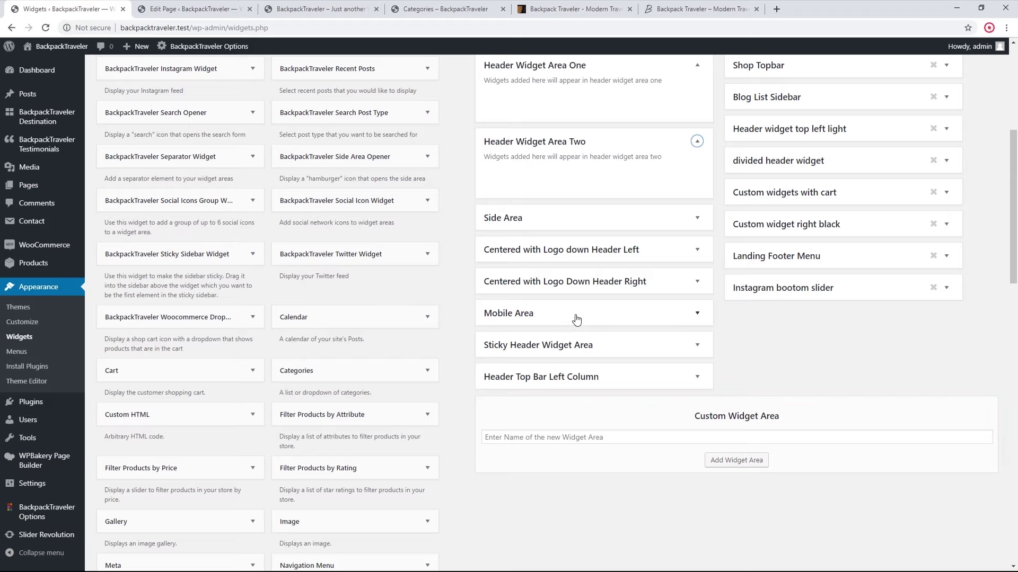
scroll(576, 319, up, 4)
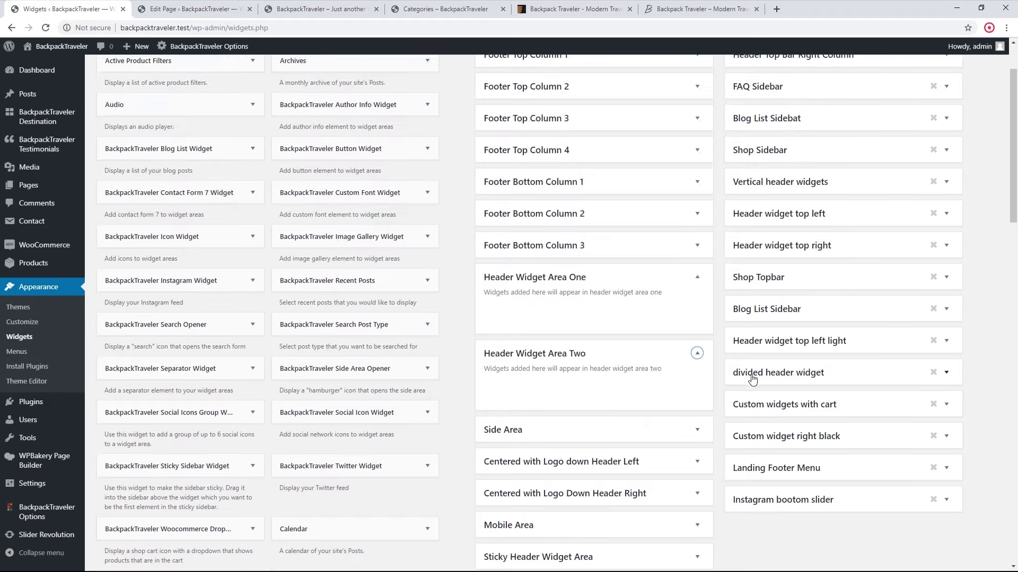
scroll(787, 391, up, 1)
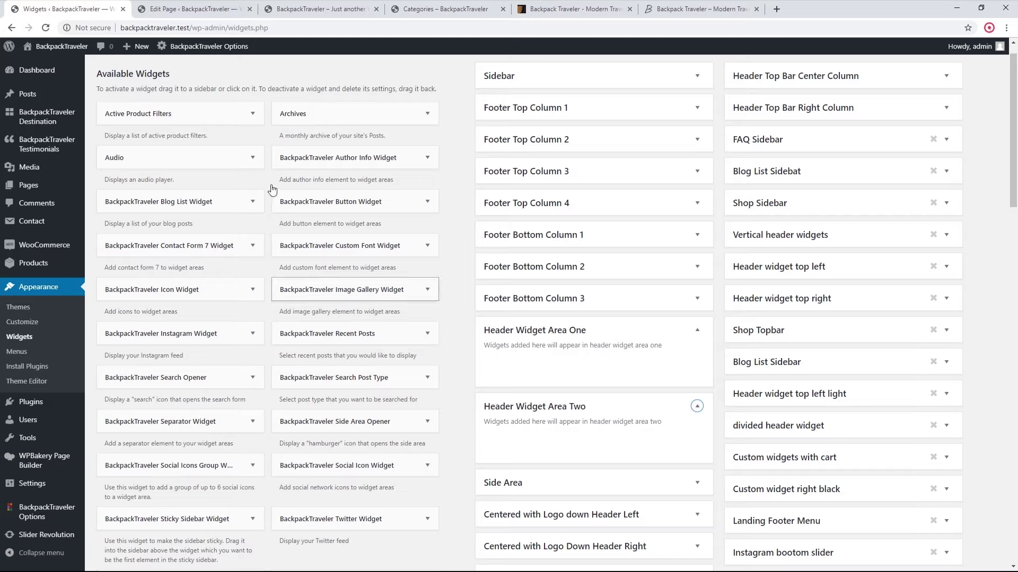
click(212, 9)
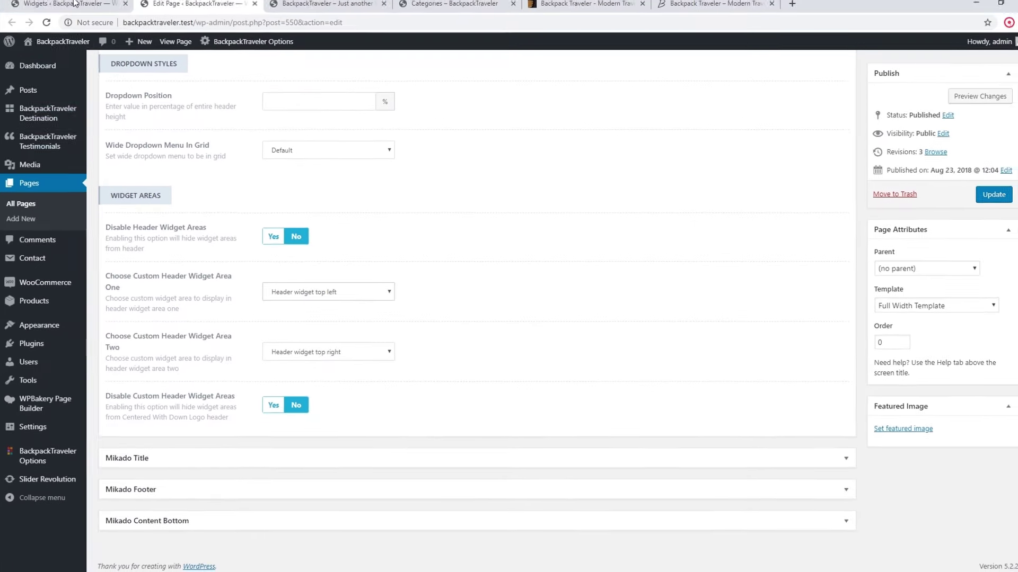
- Expand the Header widget top left area on the Widgets page and open its Custom HTML widget
click(73, 3)
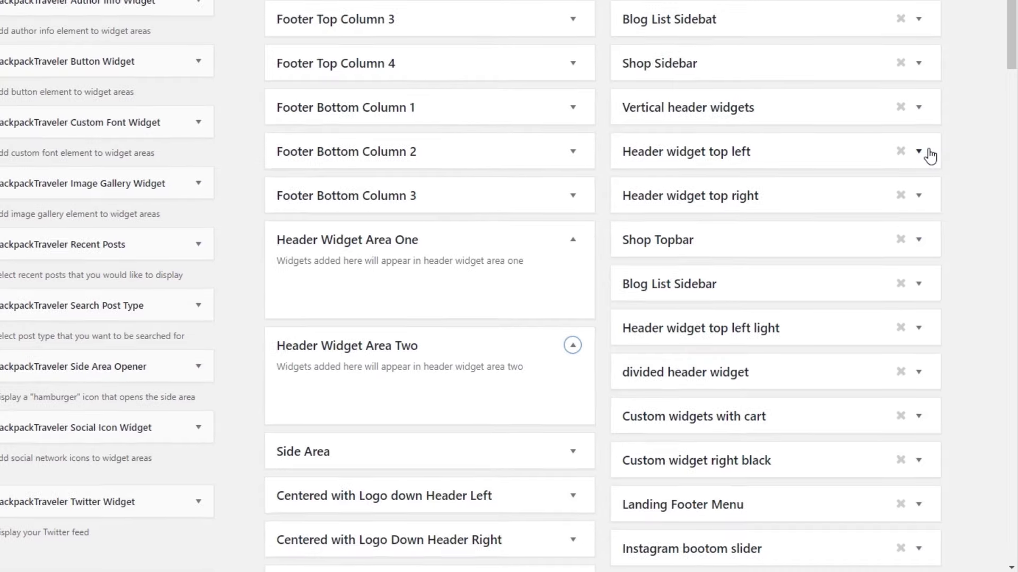
click(920, 153)
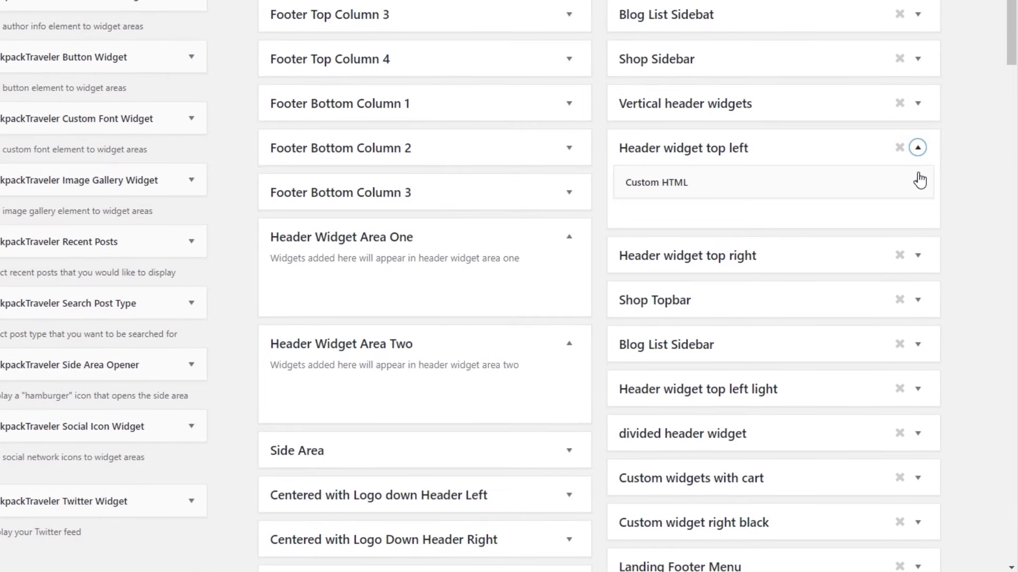
click(921, 183)
scroll(803, 179, down, 1)
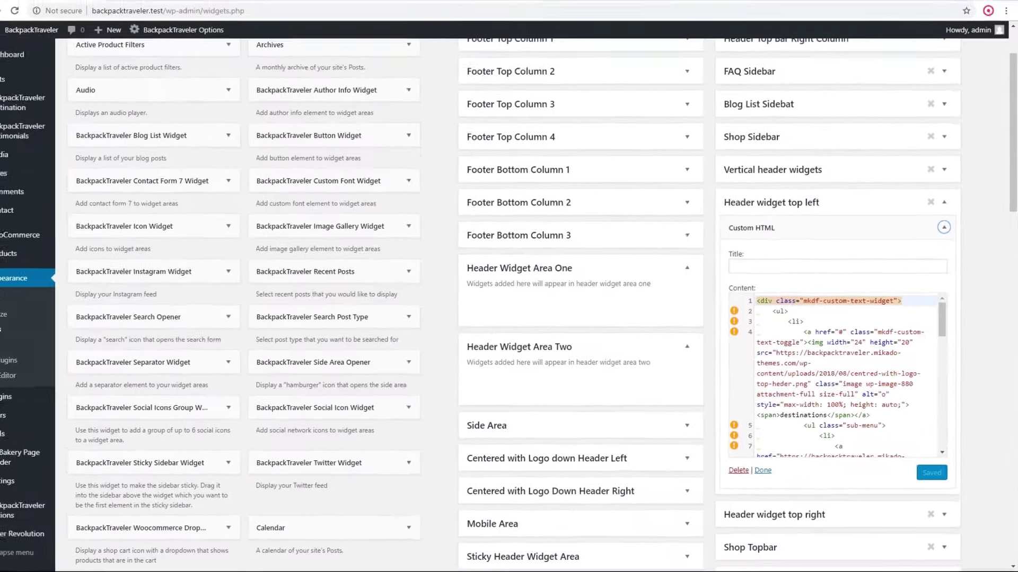
- Reveal the Destinations dropdown in the homepage header and return to the Custom HTML widget
click(354, 6)
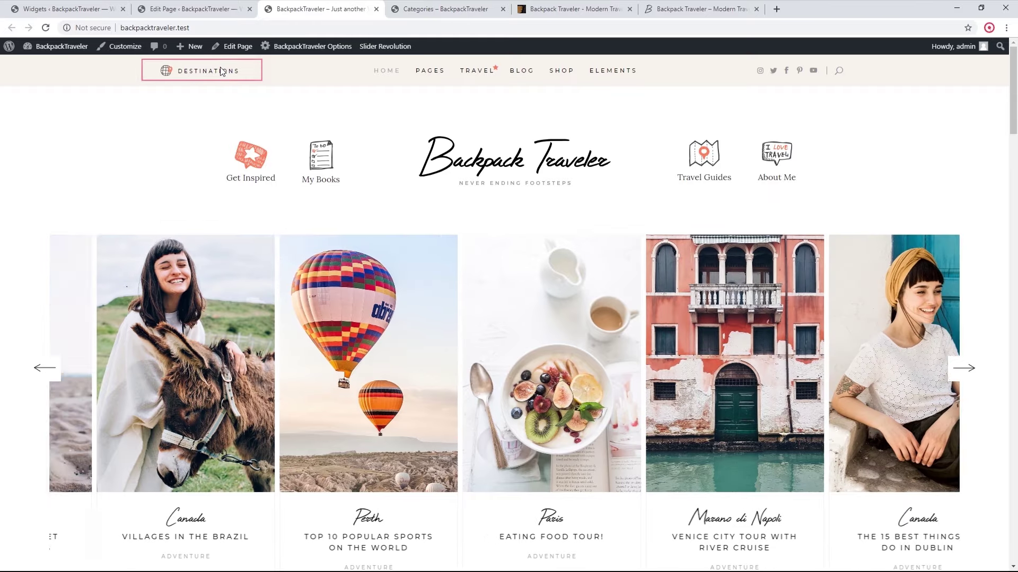
mouse_move(207, 71)
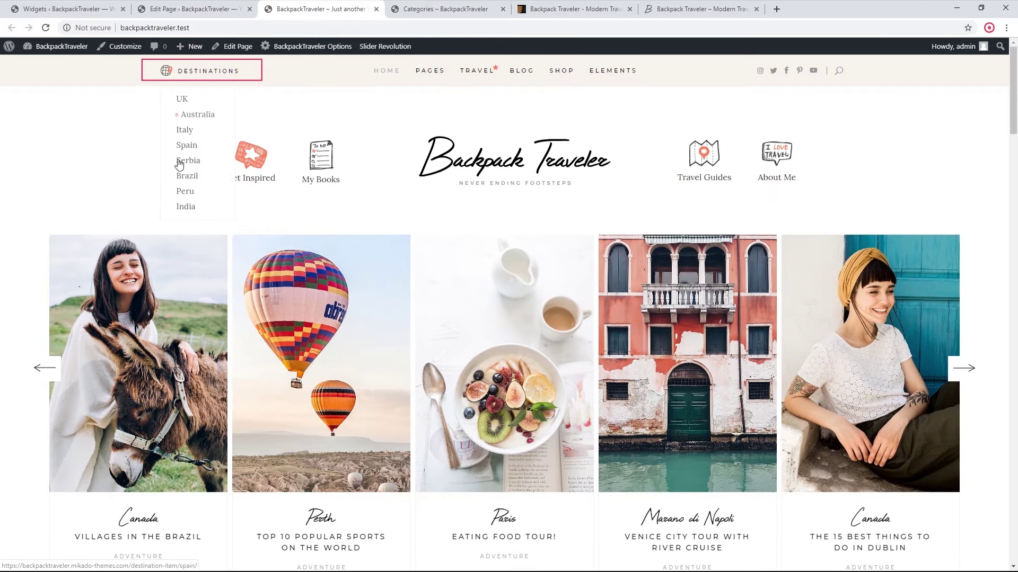
click(64, 9)
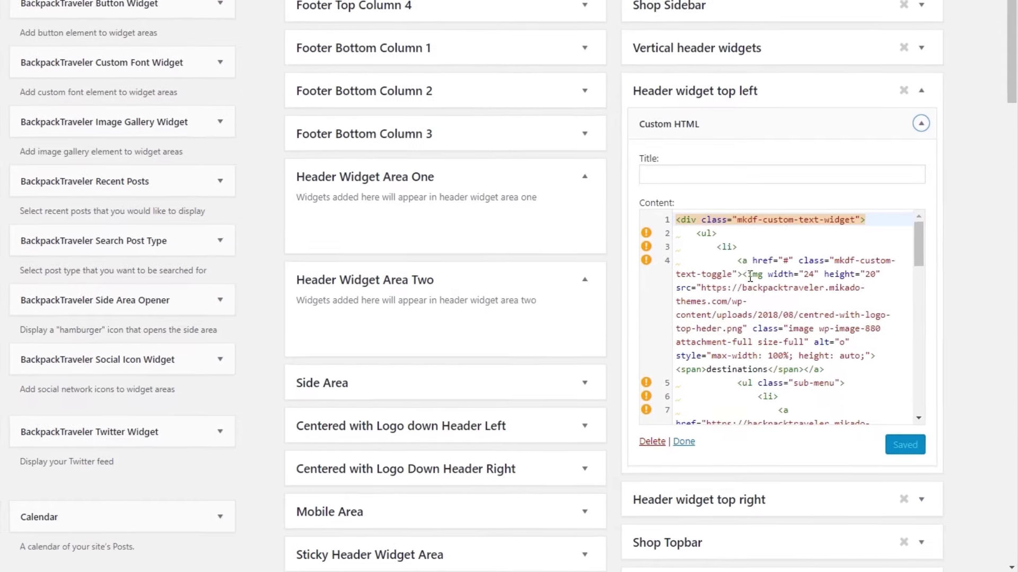
- Examine the img tag in the Custom HTML content and highlight its image source URL
click(823, 332)
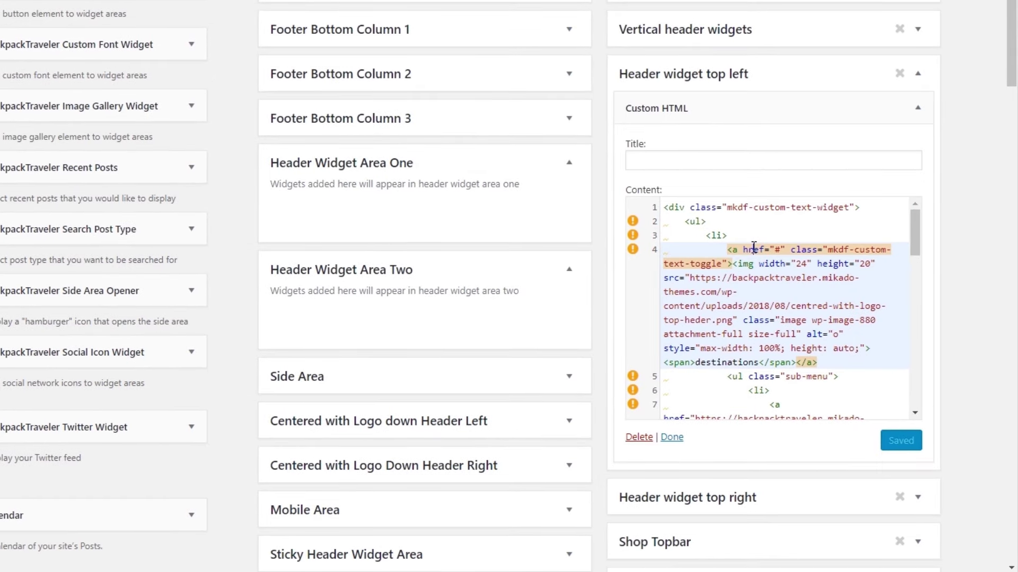
click(767, 271)
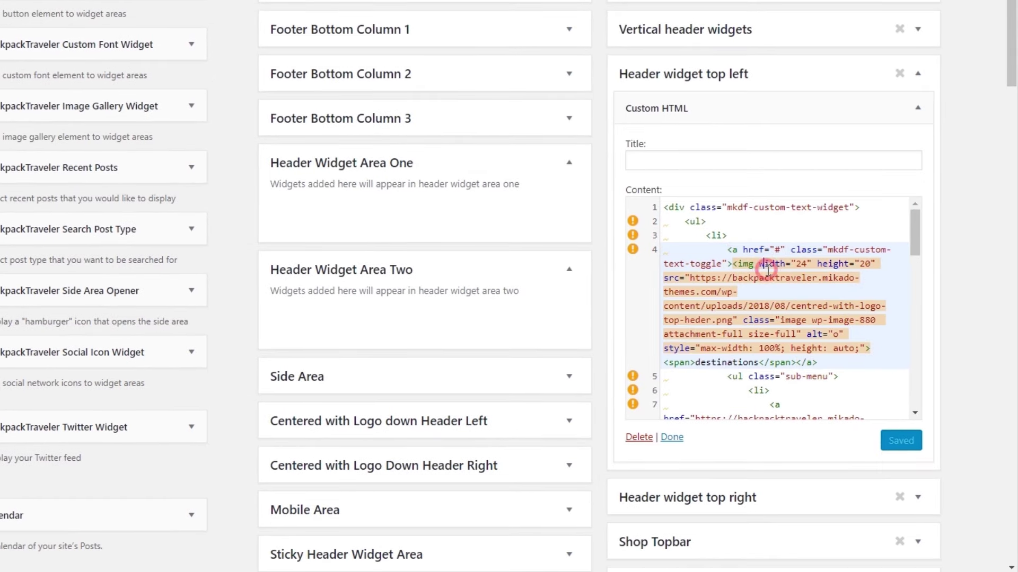
click(750, 273)
drag(689, 278, 732, 320)
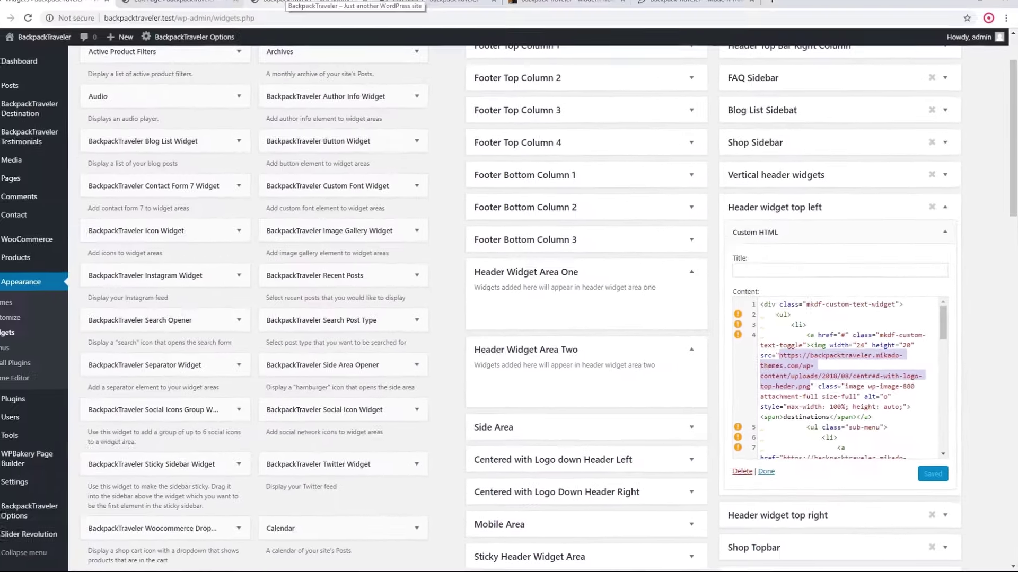
- Check the Destinations icon on the homepage and highlight the "destinations" label text in the Custom HTML code
click(319, 9)
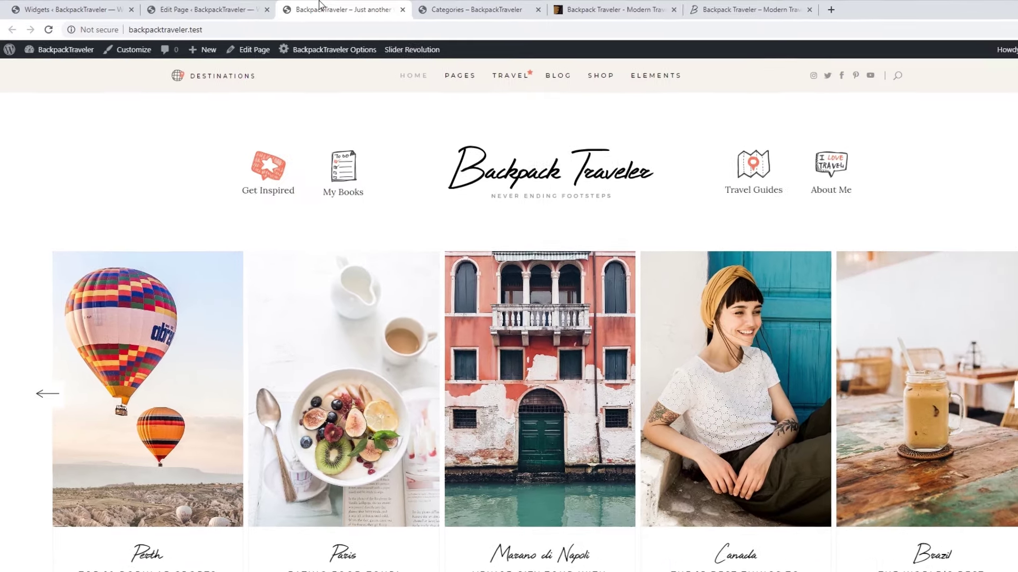
mouse_move(178, 78)
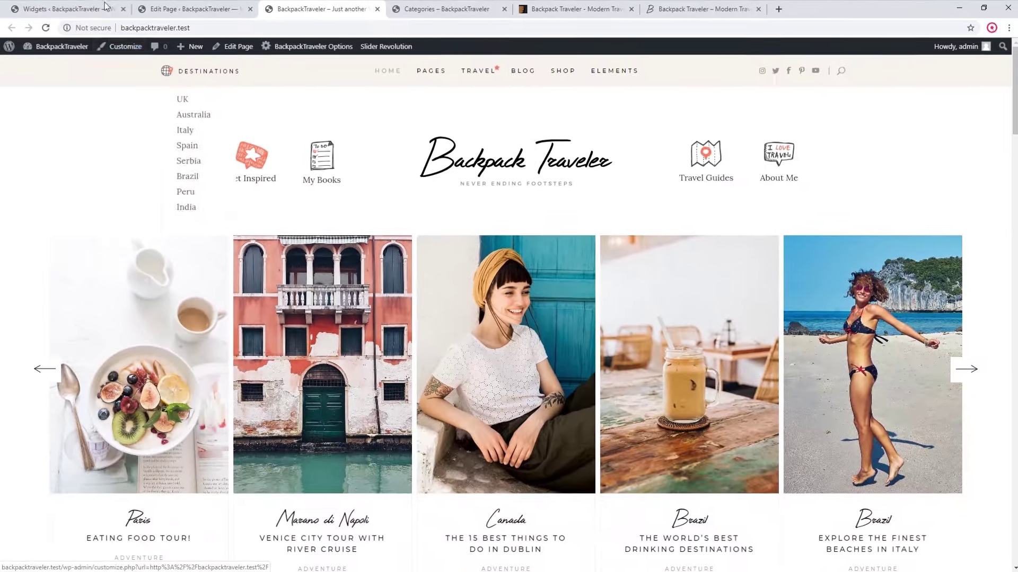
click(165, 7)
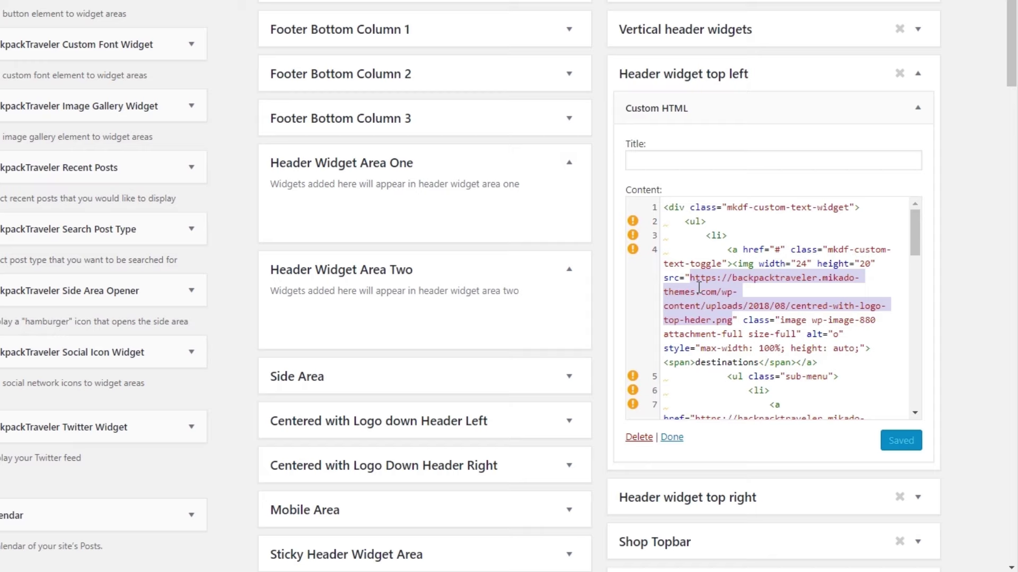
drag(696, 363, 759, 362)
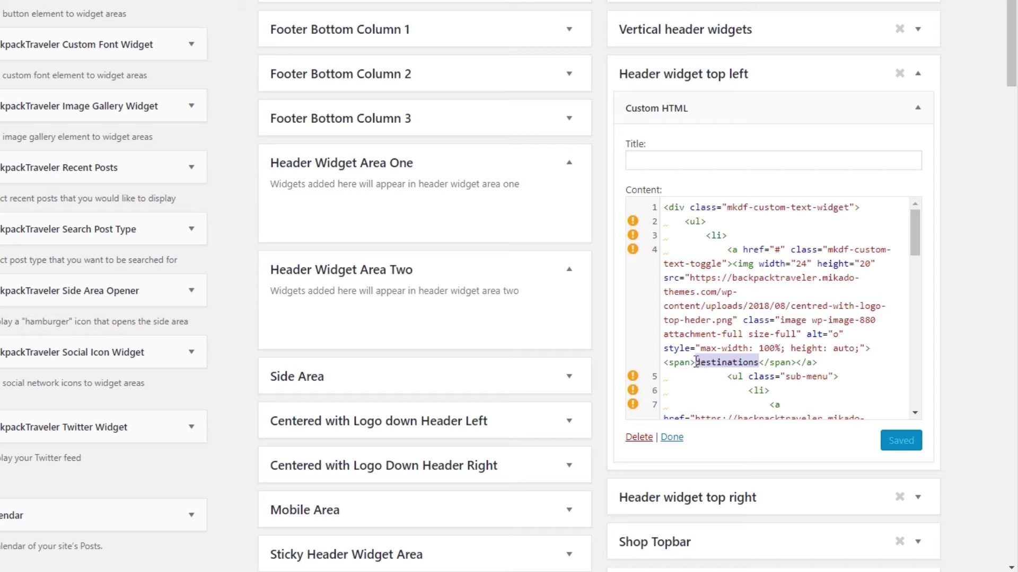
- Examine the UK sub-menu item in the Custom HTML content, highlighting its link tag, destination URL and label text
scroll(759, 324, down, 3)
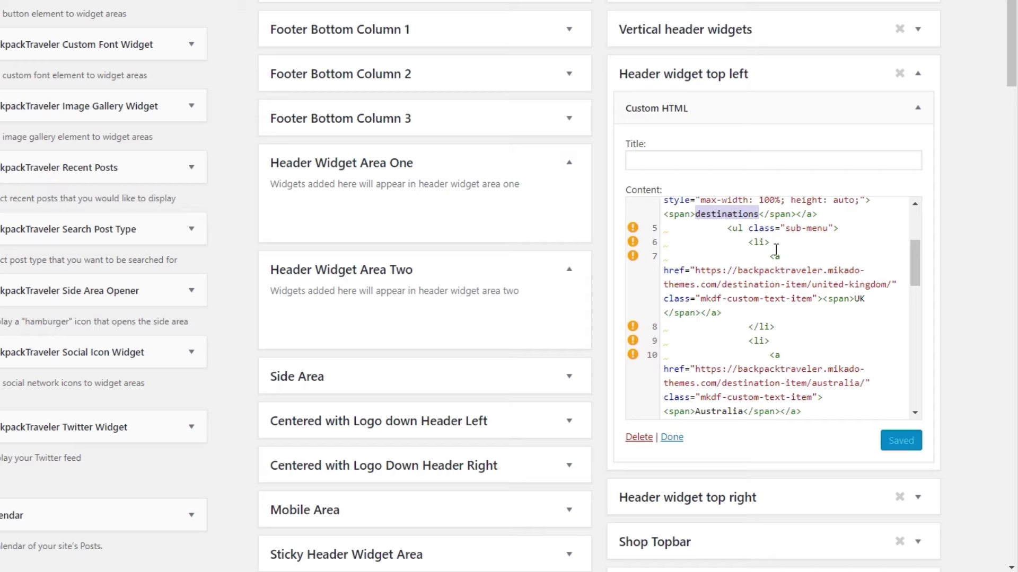
drag(770, 258, 806, 310)
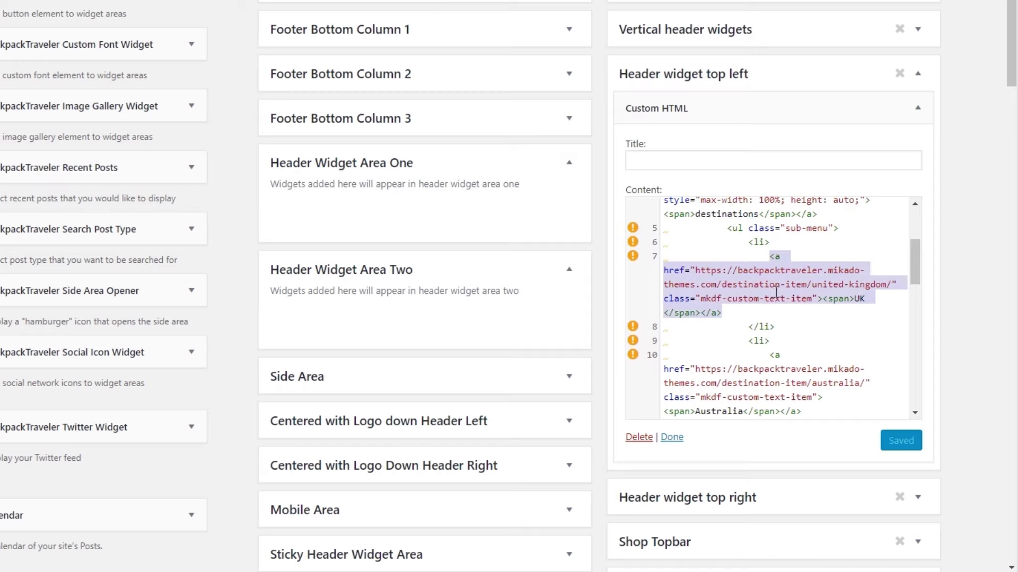
key(Home)
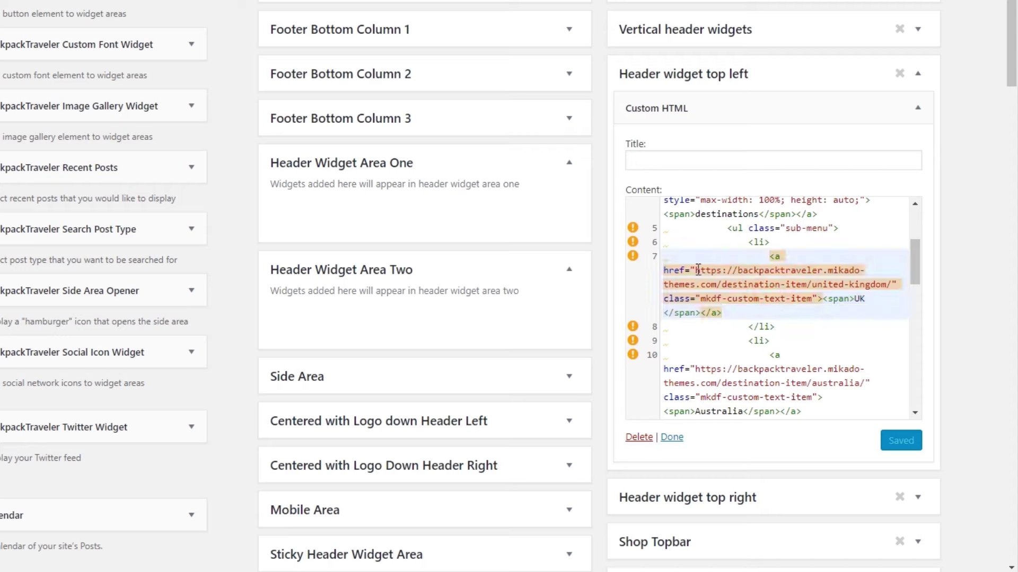
drag(696, 271, 891, 287)
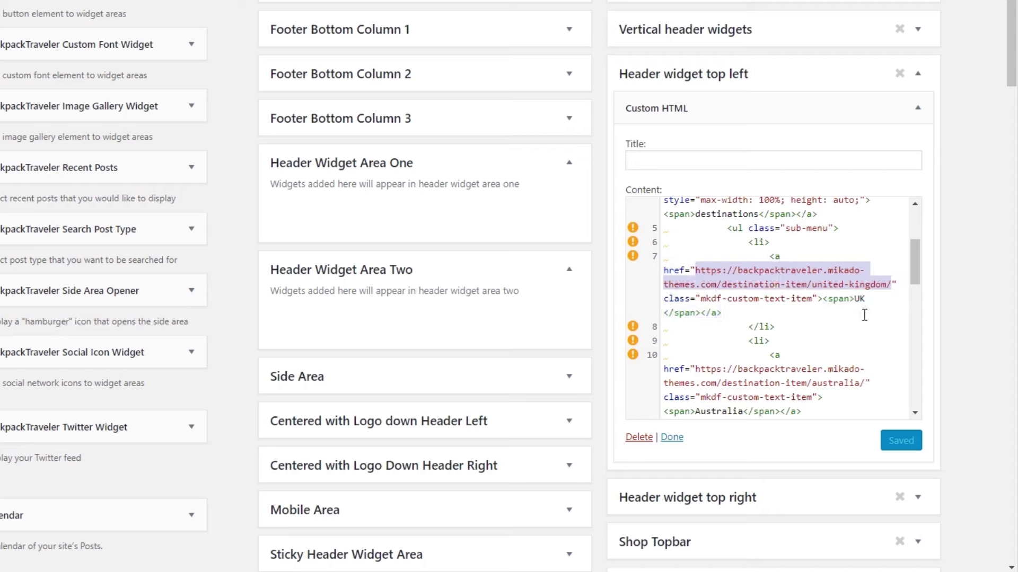
drag(870, 298, 857, 300)
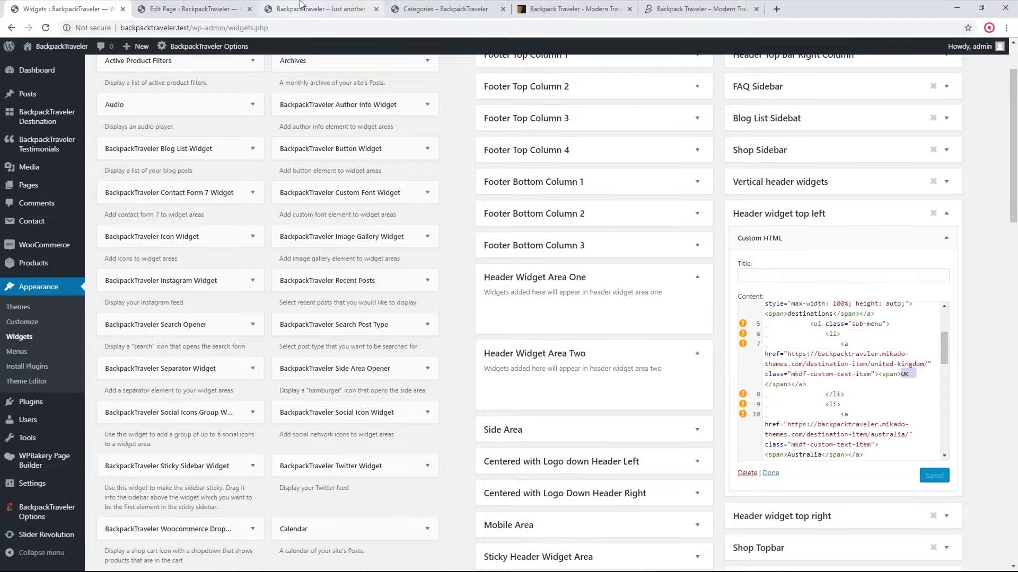
- Check the Destinations dropdown in the homepage header and return to the Custom HTML widget
click(300, 4)
mouse_move(214, 74)
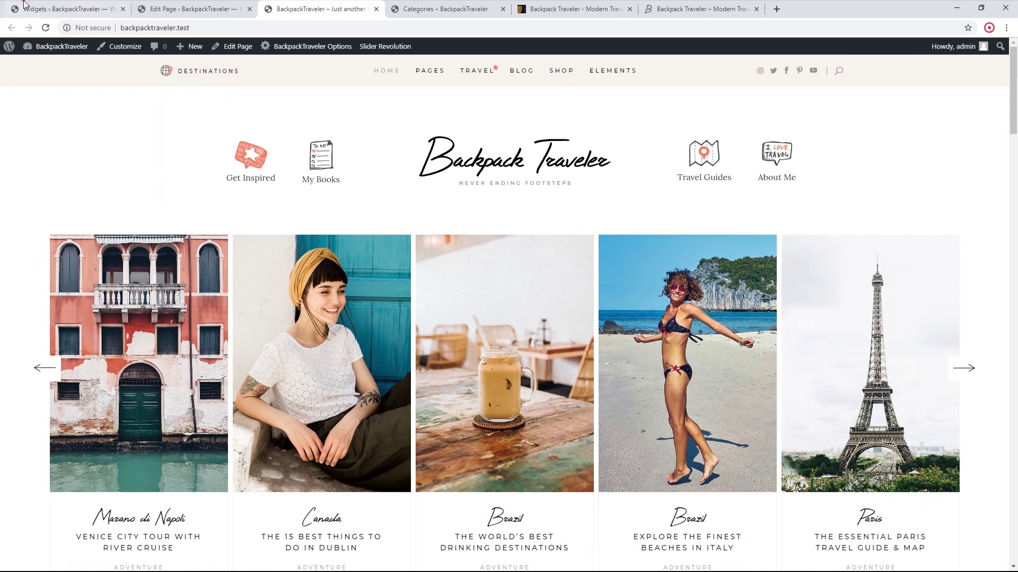
click(64, 9)
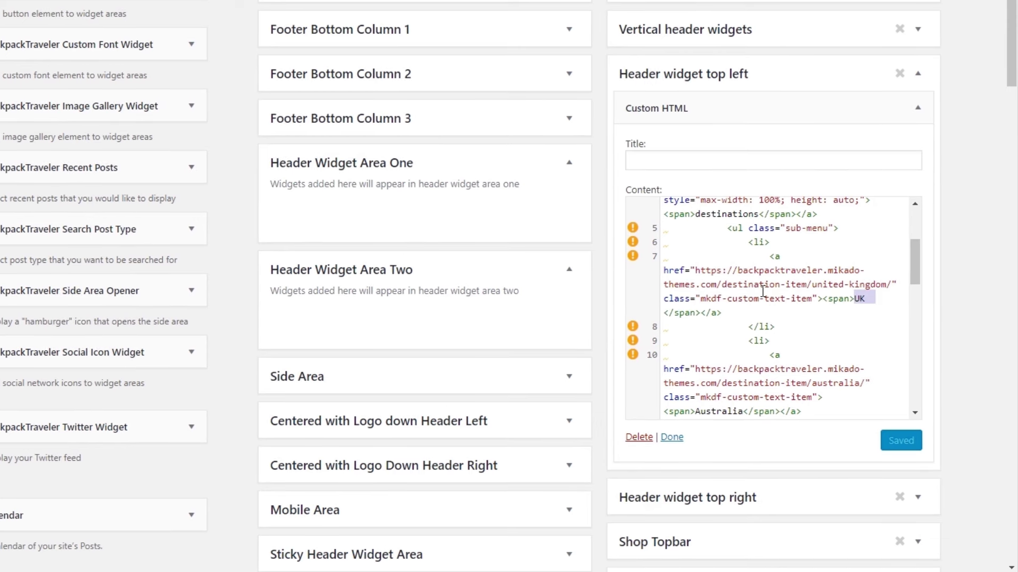
- Examine the Australia sub-menu item in the Custom HTML content, highlighting its link tag, destination URL and label text
scroll(762, 291, down, 2)
drag(770, 281, 808, 347)
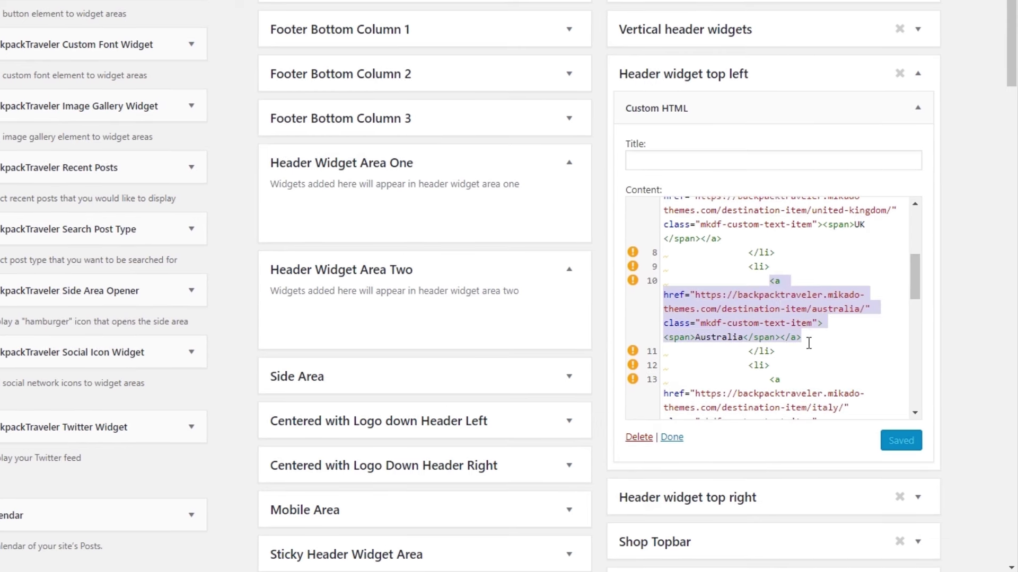
click(808, 343)
drag(694, 295, 868, 309)
drag(696, 338, 744, 339)
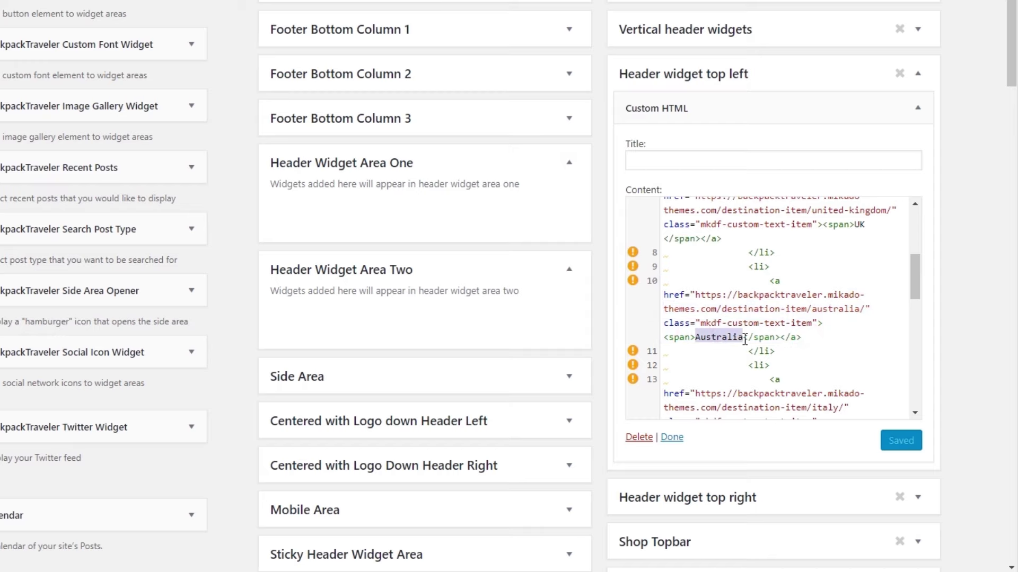
click(788, 281)
click(717, 309)
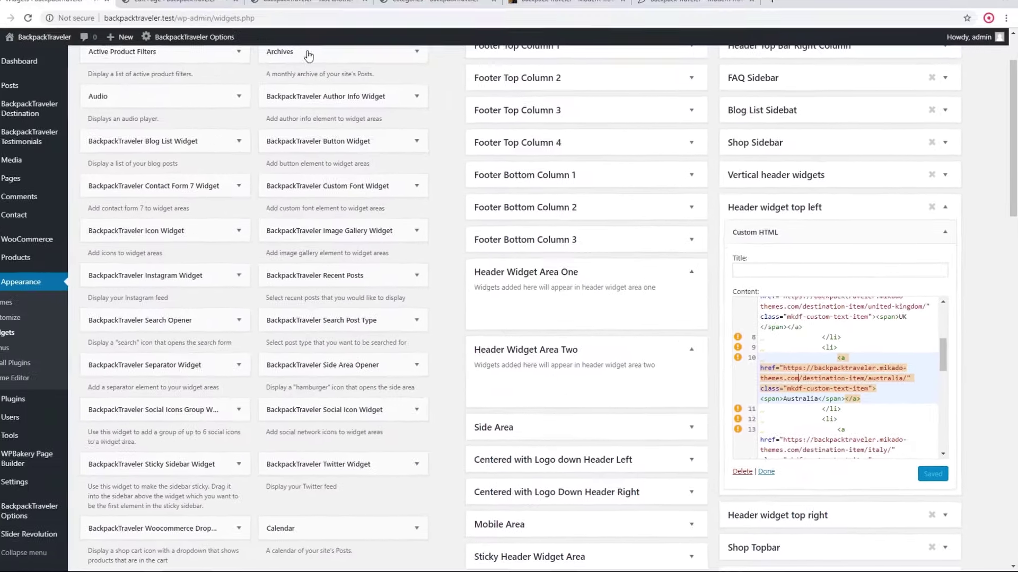
- Review the homepage header and the page's custom header widget area settings, returning to the Widgets page
click(297, 2)
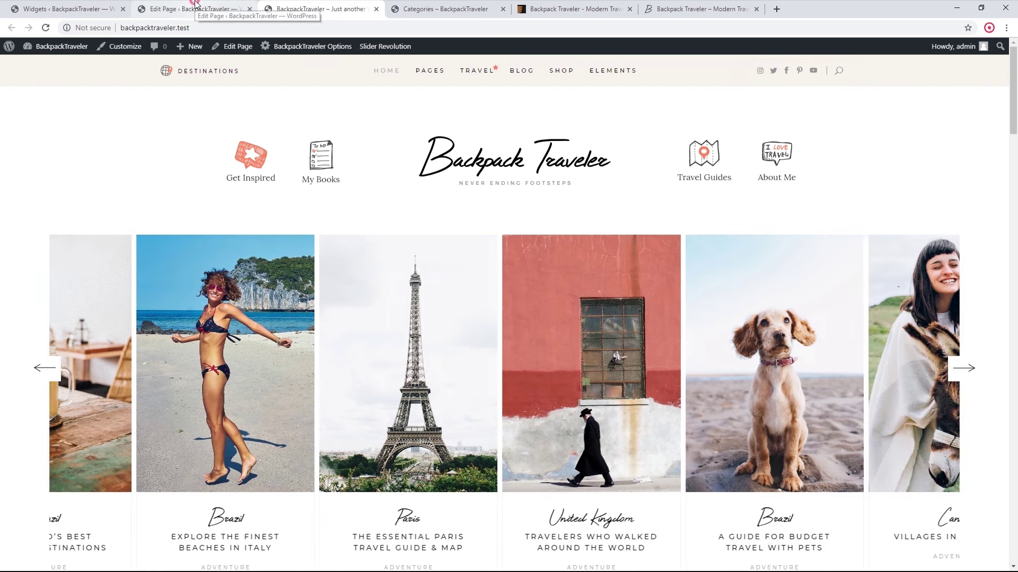
click(201, 9)
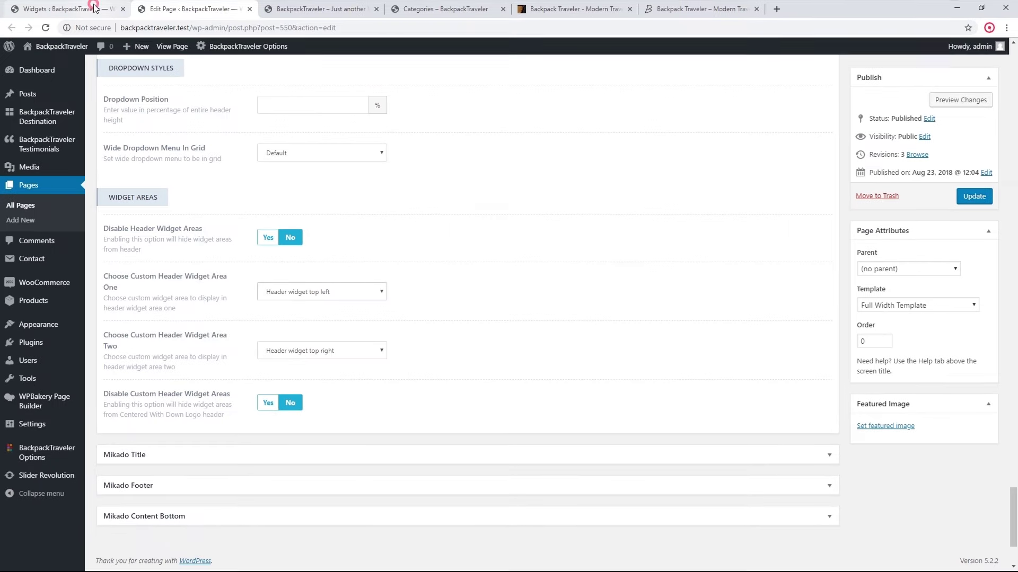
click(94, 9)
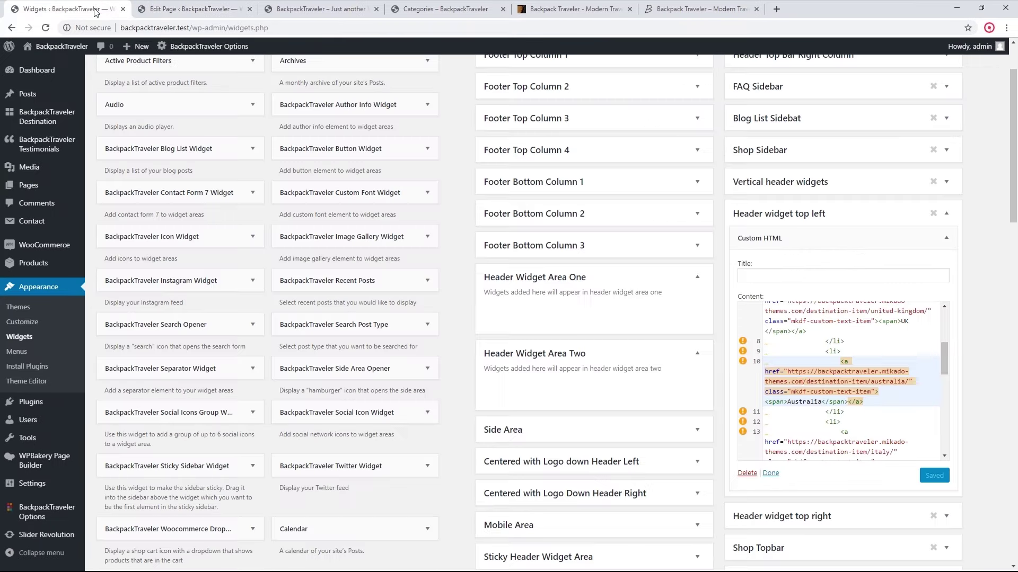
- Collapse Header widget top left, expand Header widget top right and examine the settings of its first Social Icon Widget
click(948, 217)
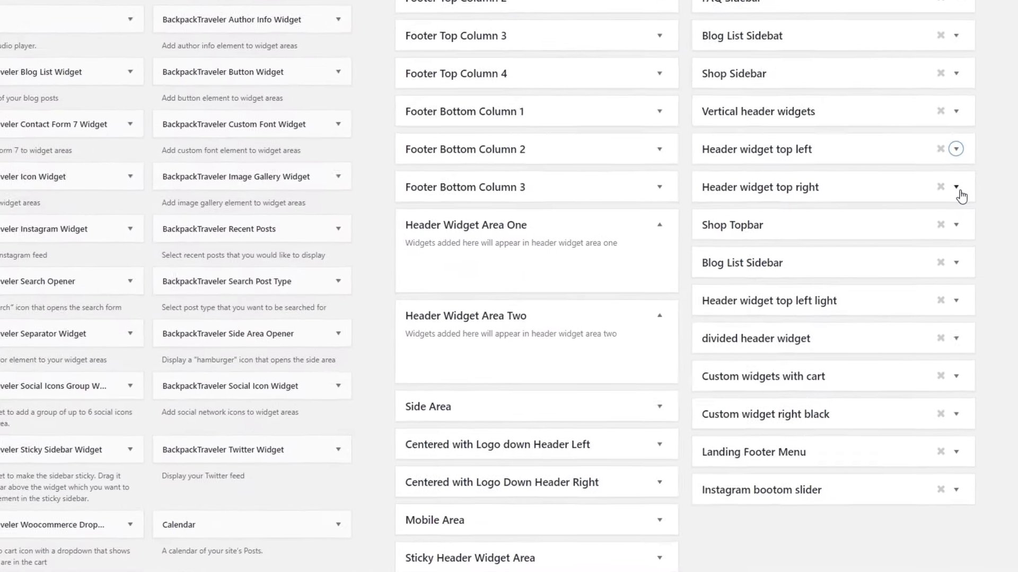
click(957, 189)
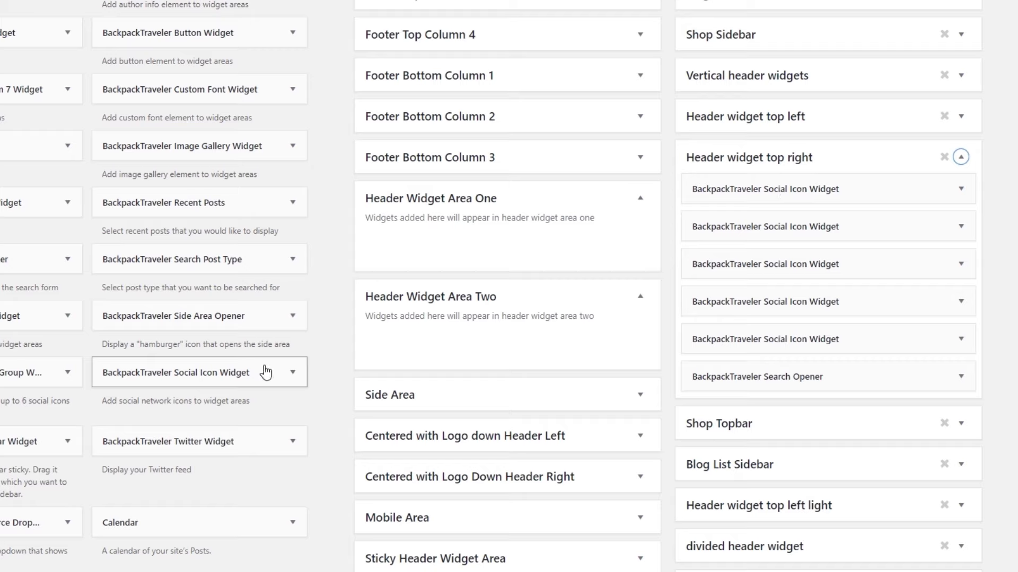
click(961, 189)
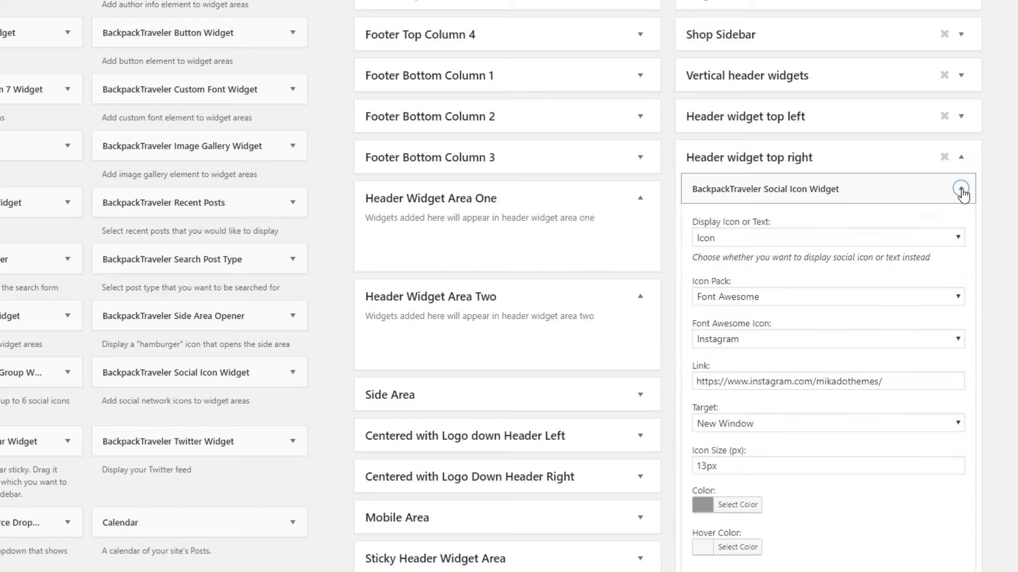
scroll(823, 372, down, 4)
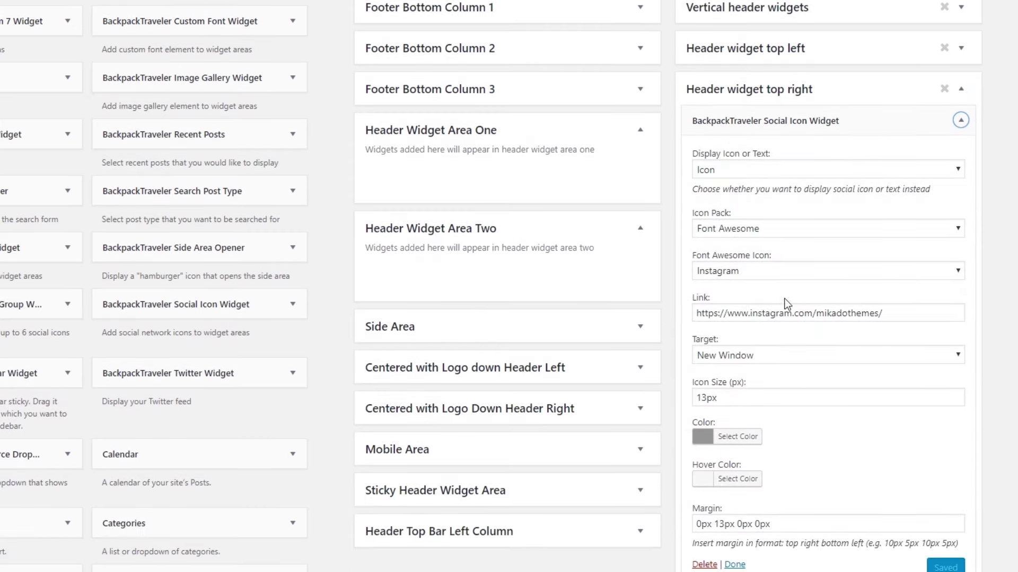
scroll(788, 310, up, 5)
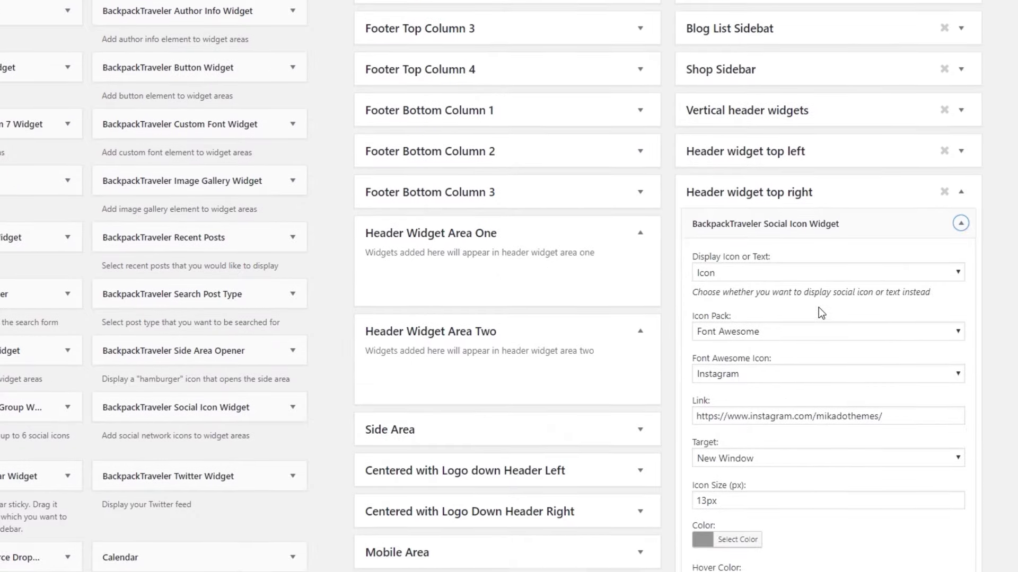
click(961, 258)
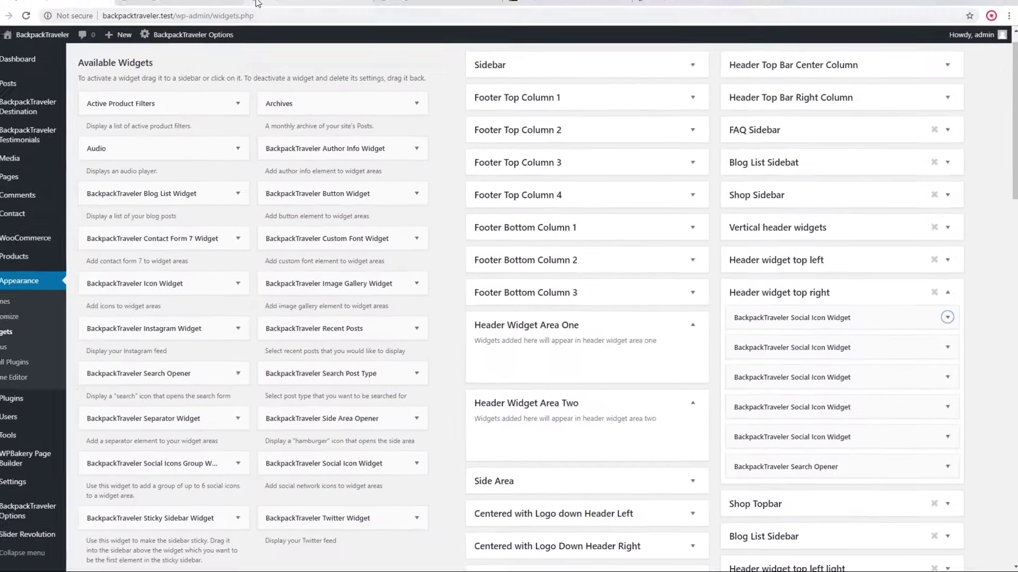
- Reveal the sticky header with its social icons on the homepage and return to the Widgets page
click(301, 6)
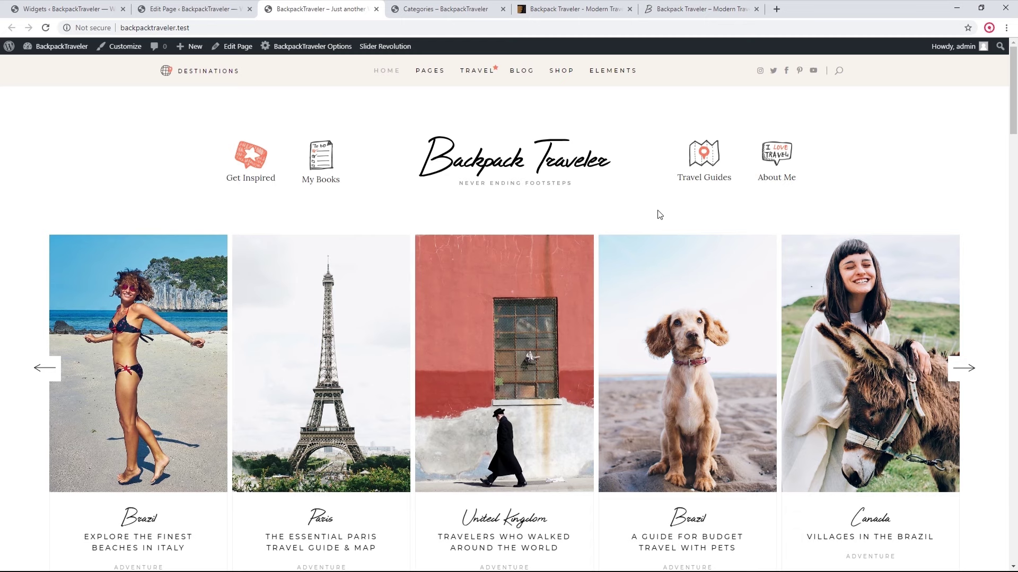
scroll(660, 215, down, 7)
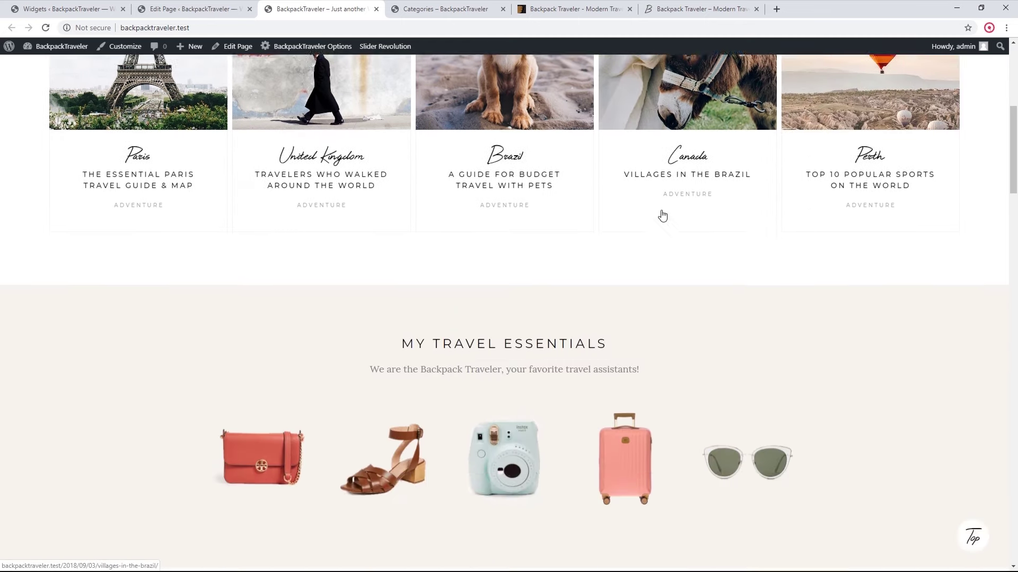
scroll(663, 214, down, 5)
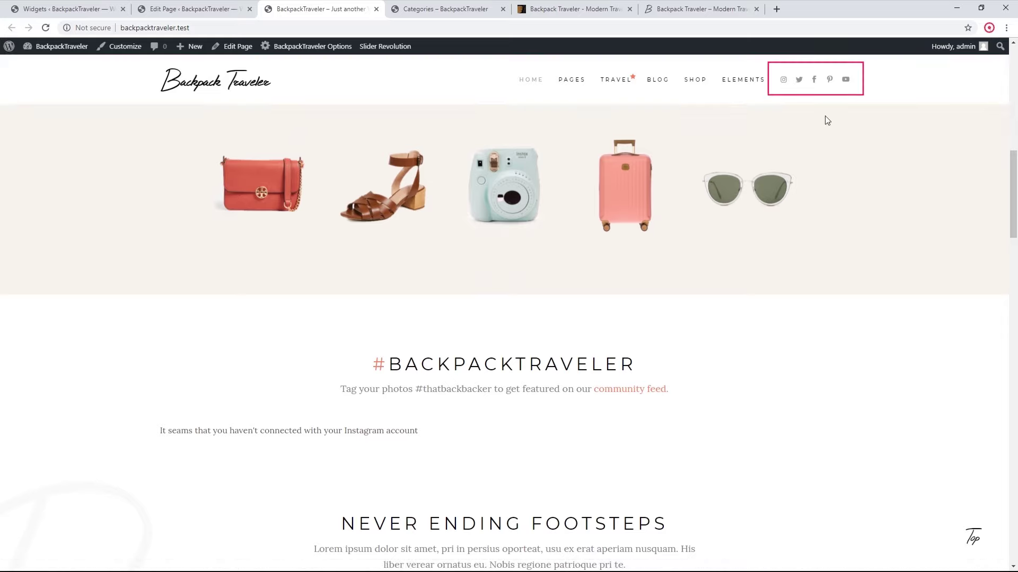
click(78, 6)
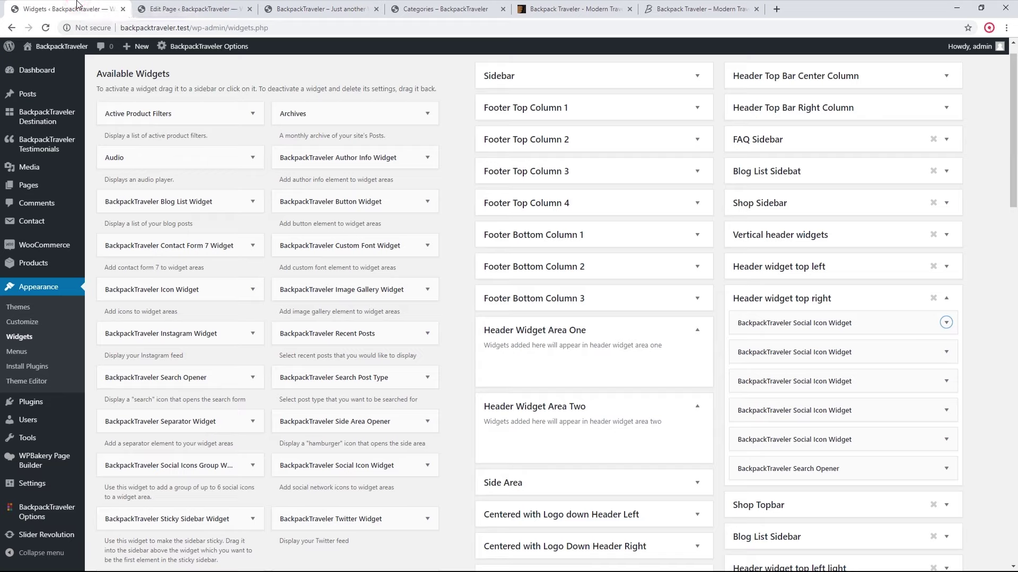
- Collapse Header widget top right and Header Widget Areas One and Two, and expand the Sticky Header Widget Area
click(947, 299)
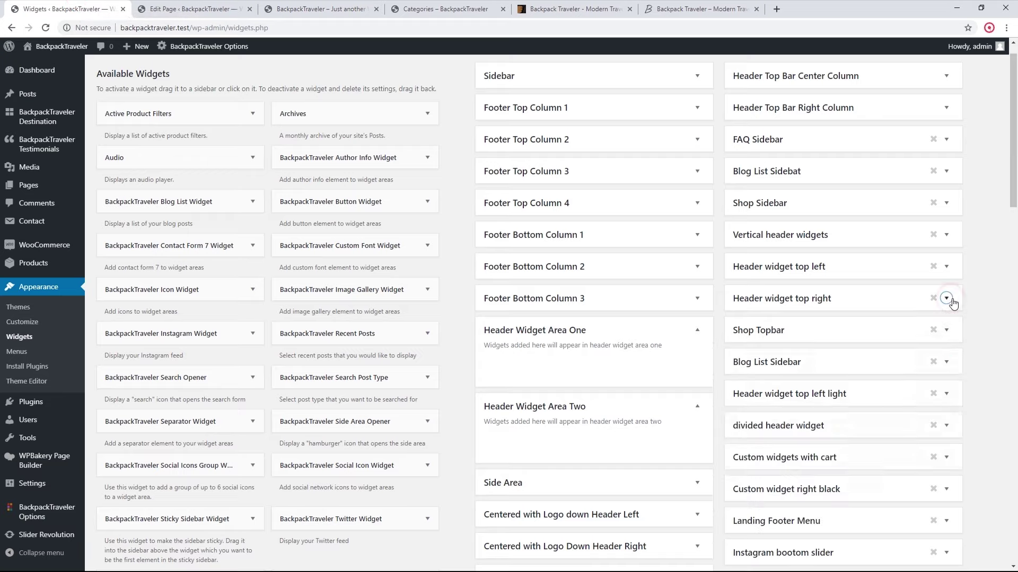
click(697, 331)
click(698, 362)
scroll(701, 361, down, 2)
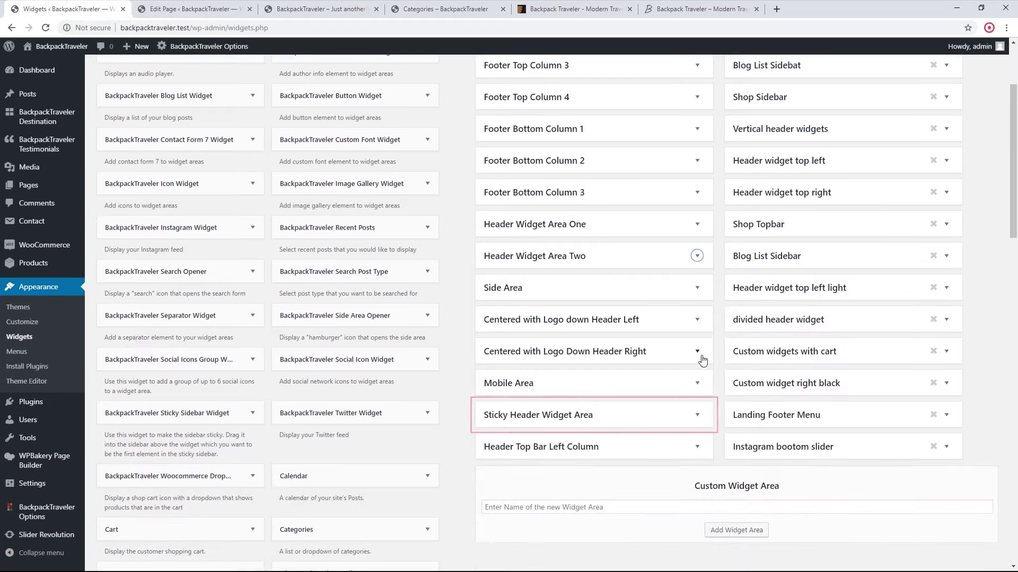
click(697, 415)
scroll(697, 403, down, 1)
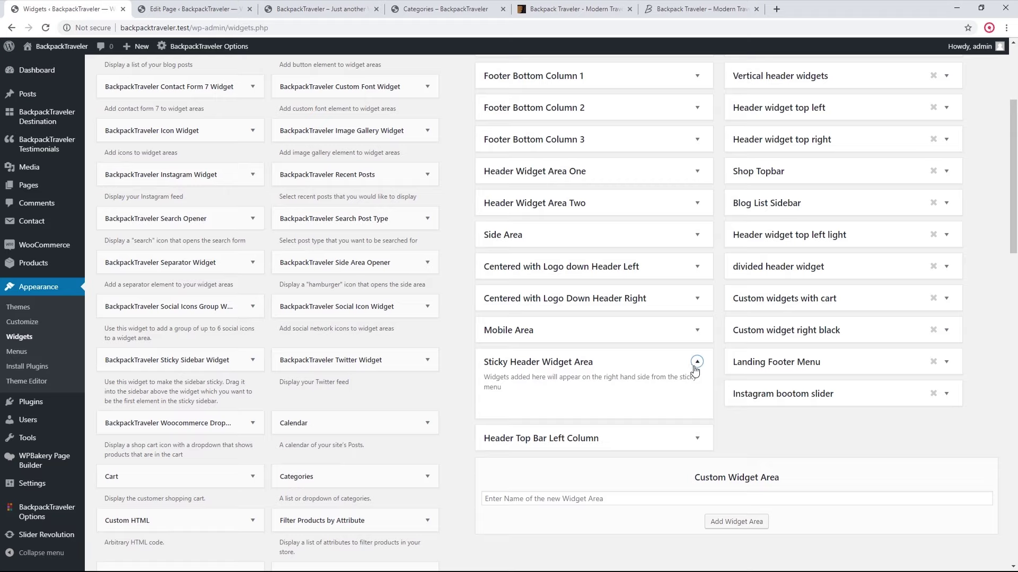
- Check the page's custom widget area setting for the sticky header menu and expand the divided header widget area on the Widgets page
click(209, 6)
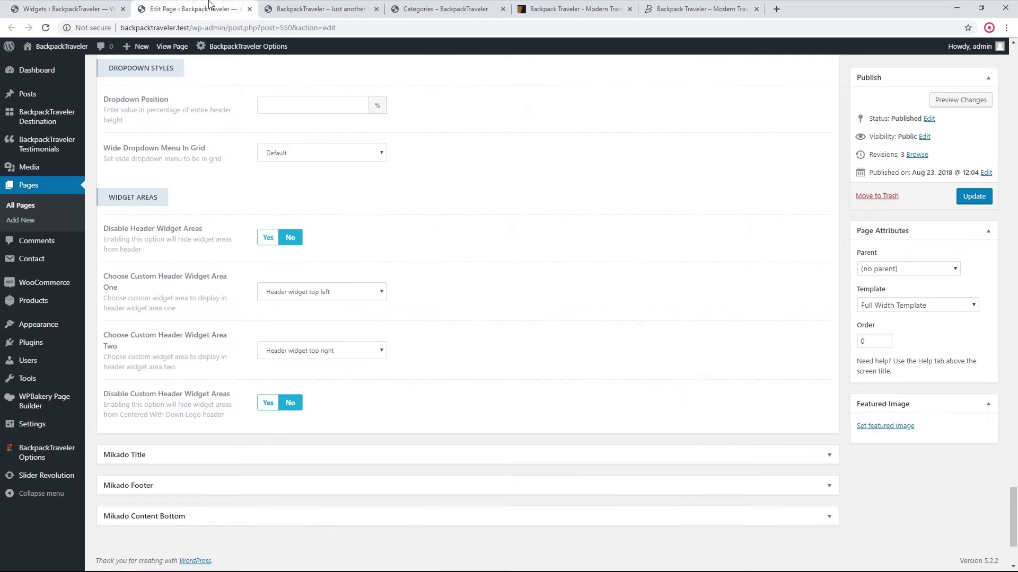
scroll(427, 384, up, 20)
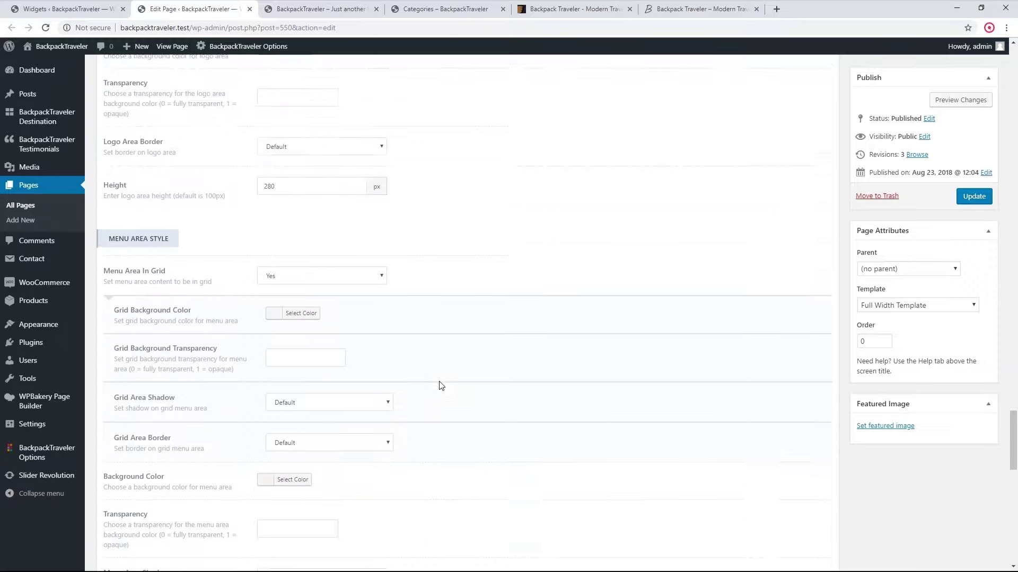
scroll(440, 386, up, 7)
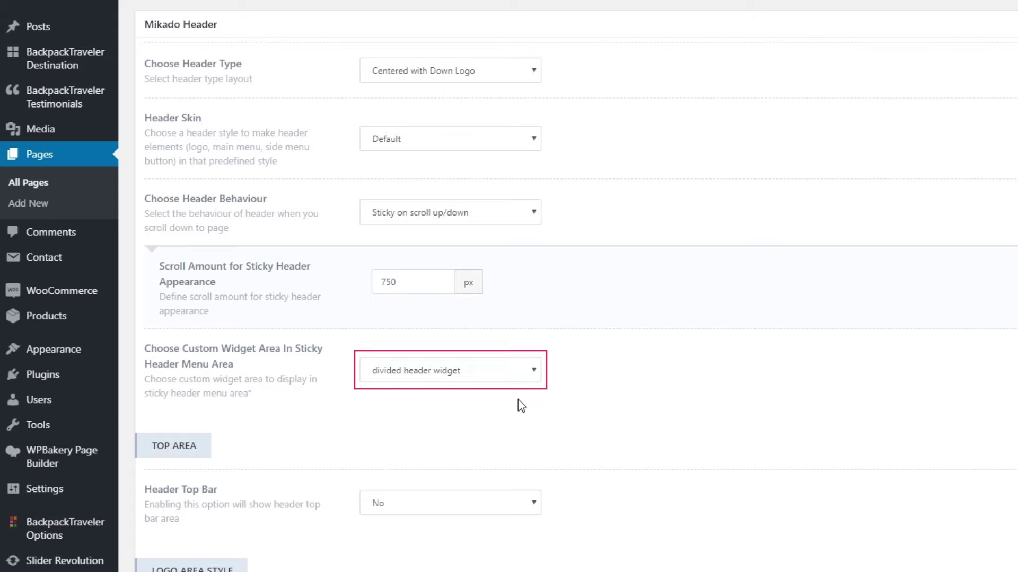
click(63, 8)
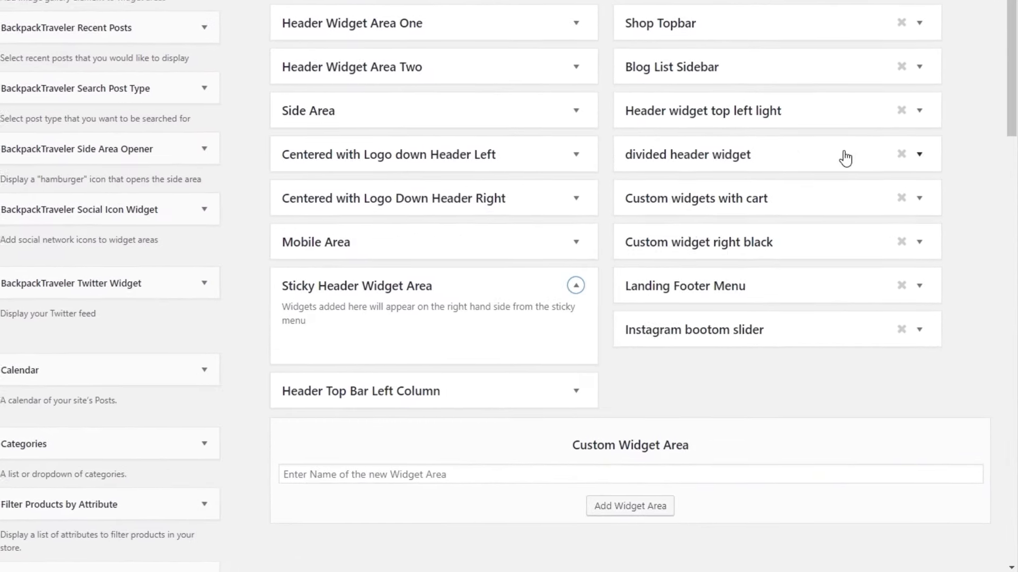
click(920, 154)
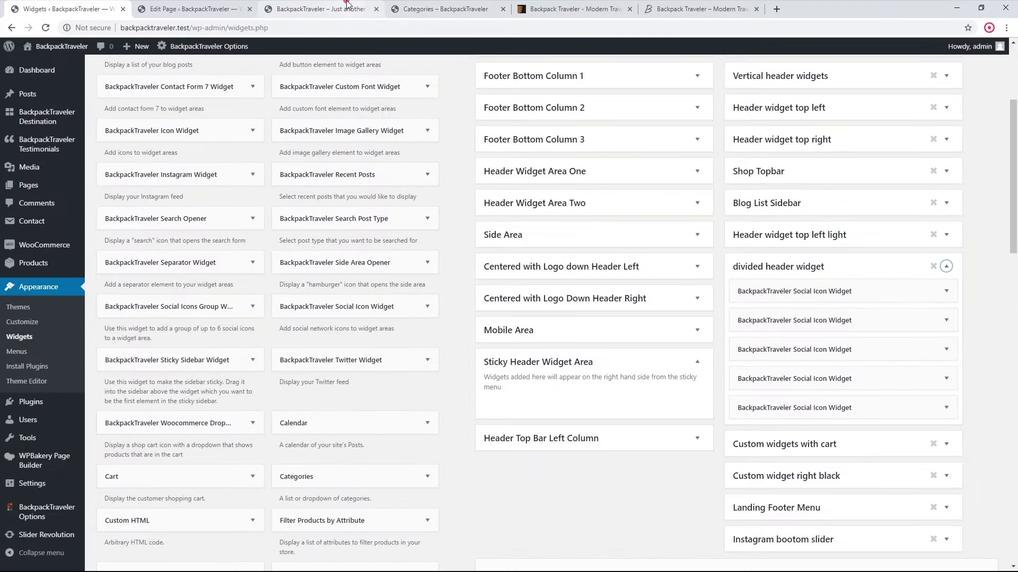
- View the full header with its logo and icons at the top of the homepage
click(347, 3)
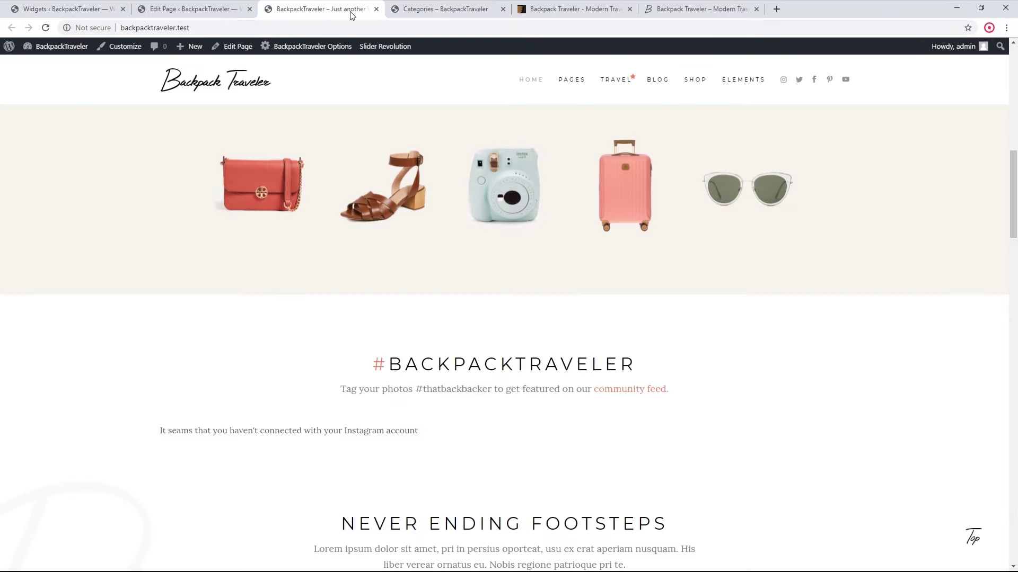
scroll(771, 266, up, 5)
scroll(772, 267, up, 6)
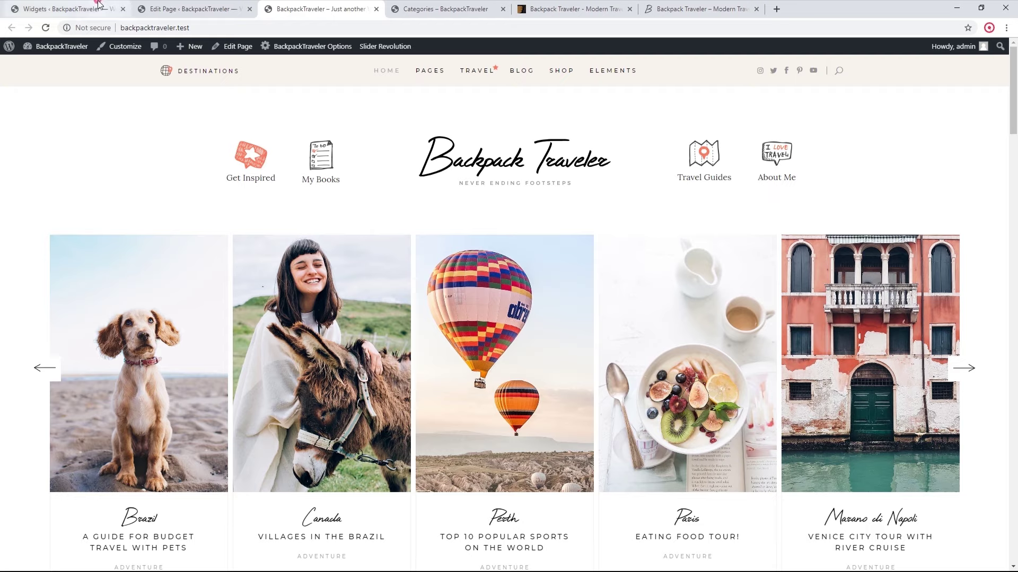
- Open the General section of the BackpackTraveler theme options from the WordPress admin to show the branding logos
click(69, 9)
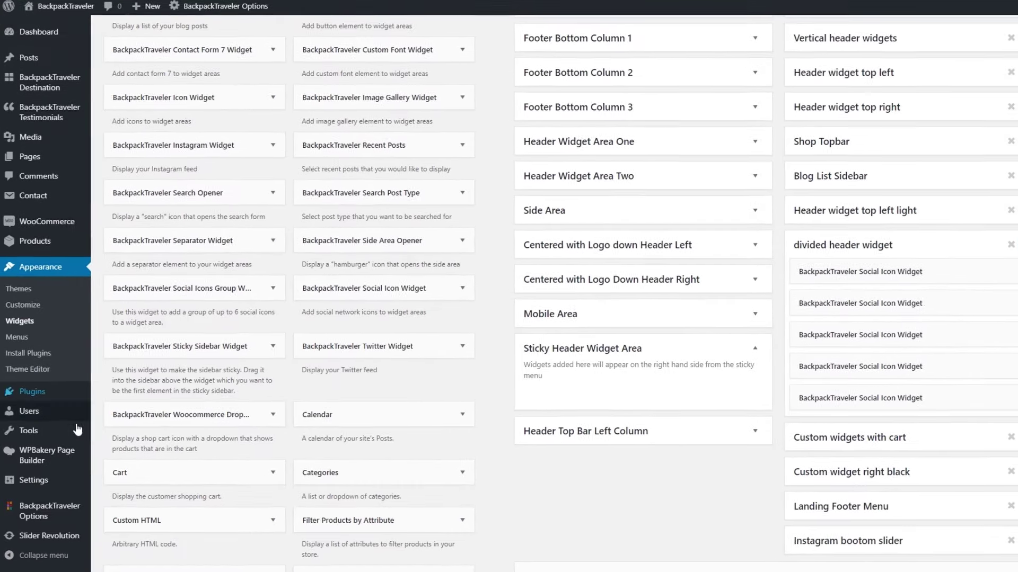
mouse_move(50, 511)
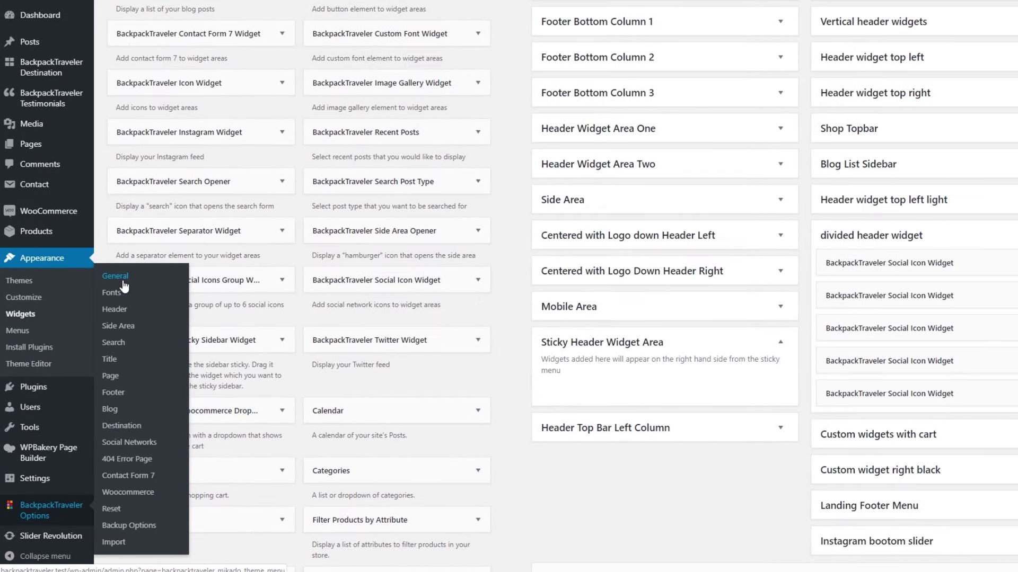
click(124, 281)
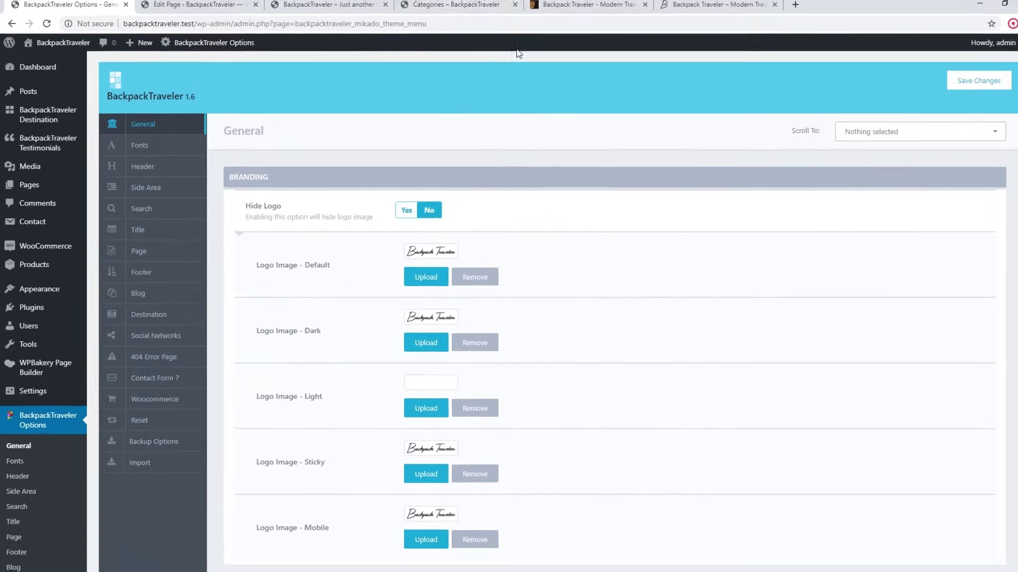
- View the logo on the Categories page and on the homepage, and return to the General theme options
click(456, 15)
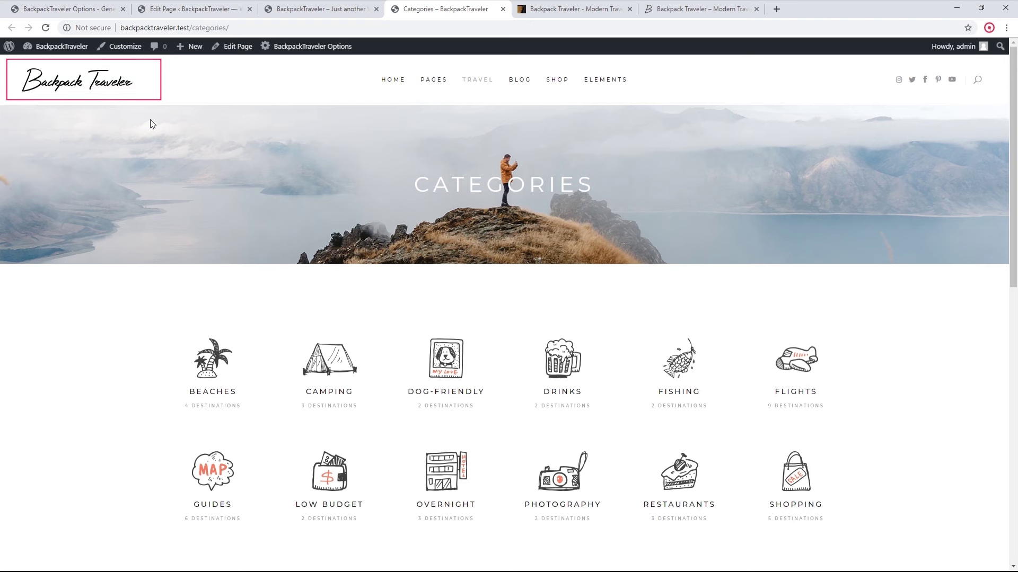
click(285, 5)
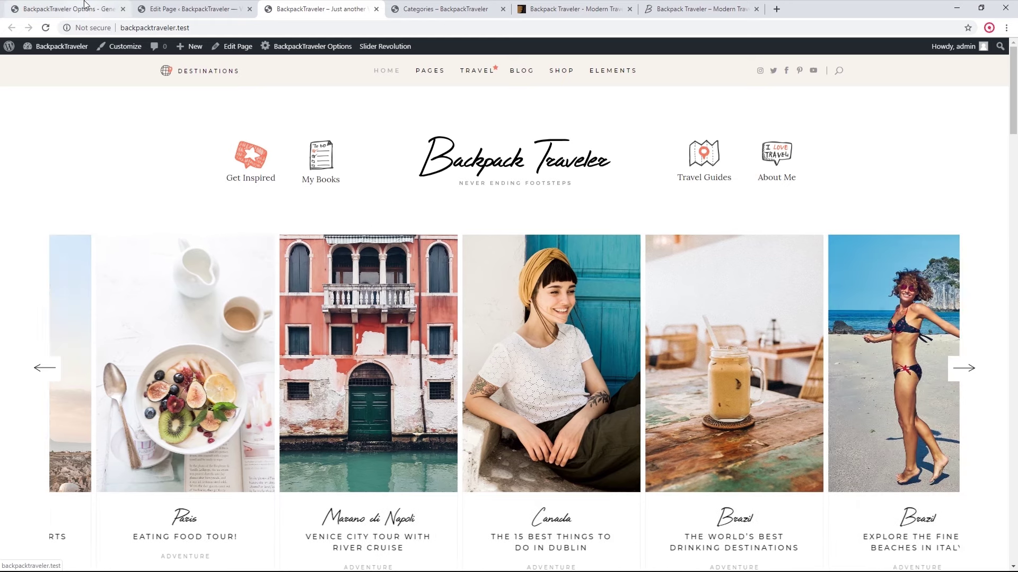
click(85, 6)
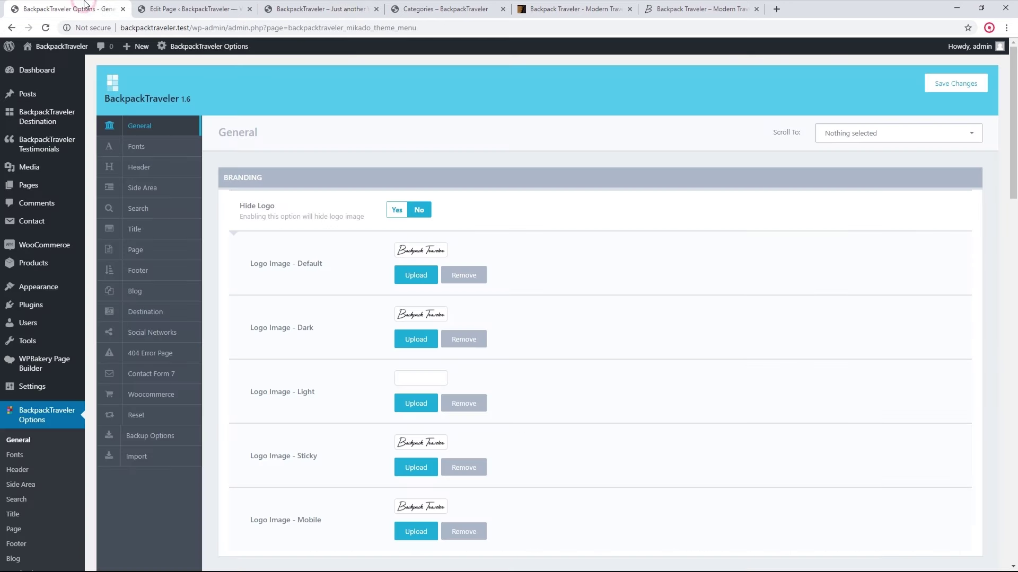
- Collapse the Mikado Header settings in the page editor and expand Mikado Logo to view the page's own logo images
click(167, 11)
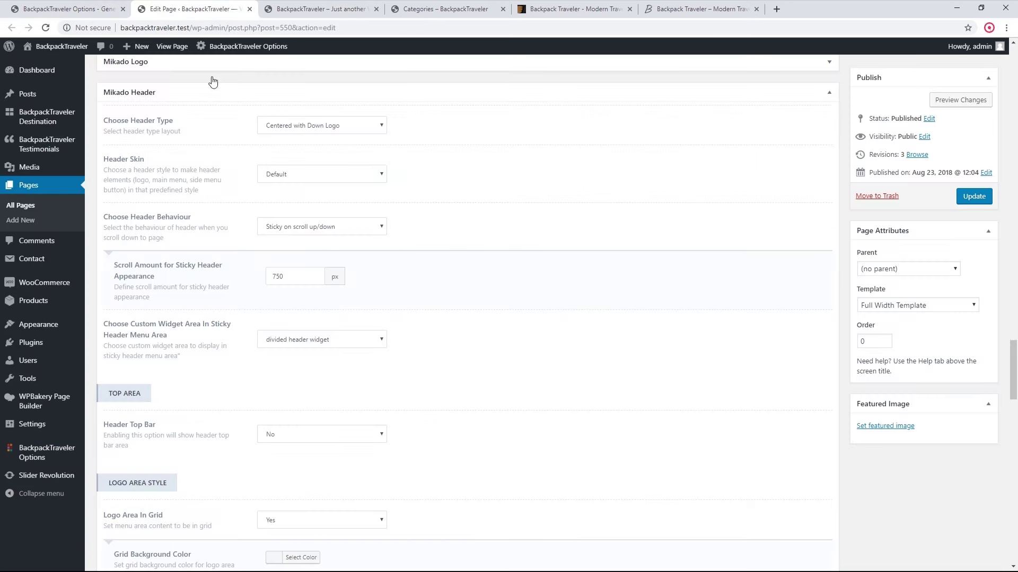
scroll(214, 256, up, 2)
click(128, 198)
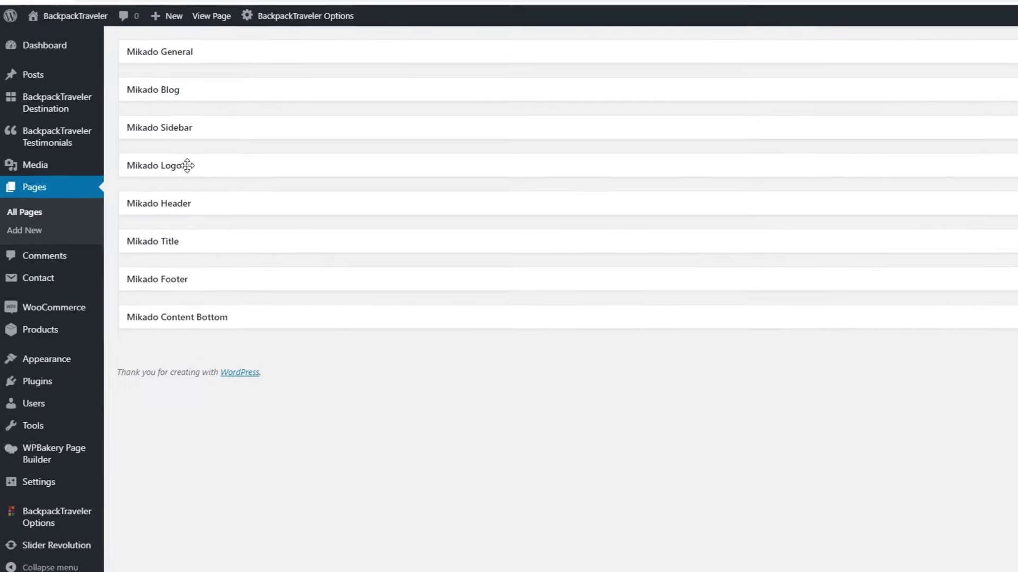
click(187, 165)
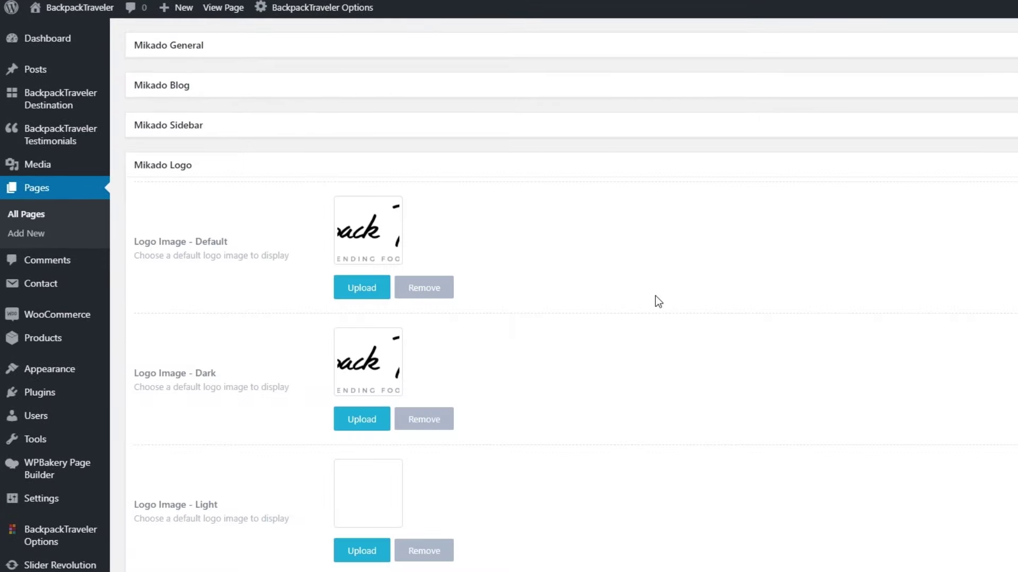
scroll(655, 295, down, 2)
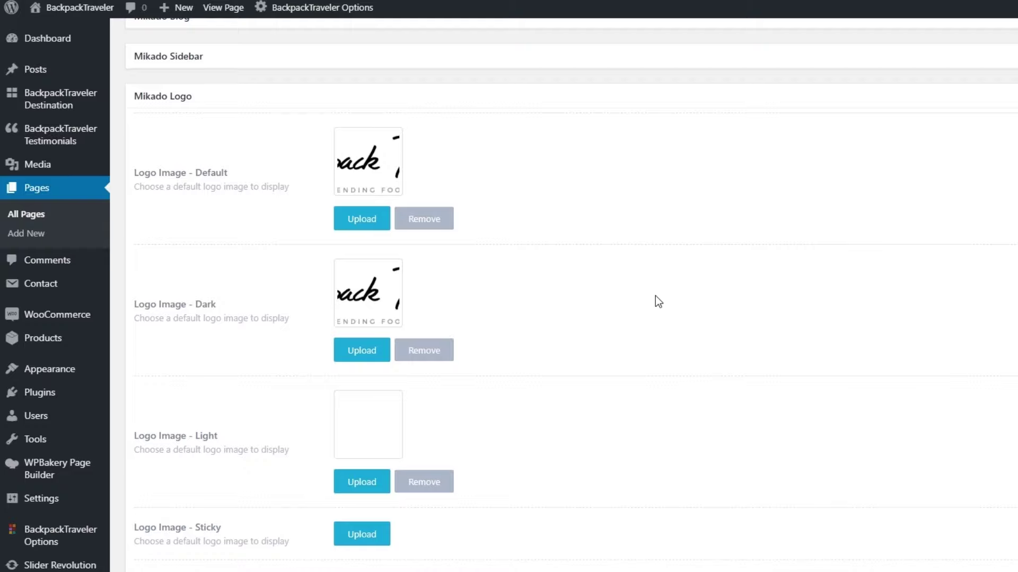
- Compare the homepage's centered logo with the Categories page header, ending on the homepage
click(318, 9)
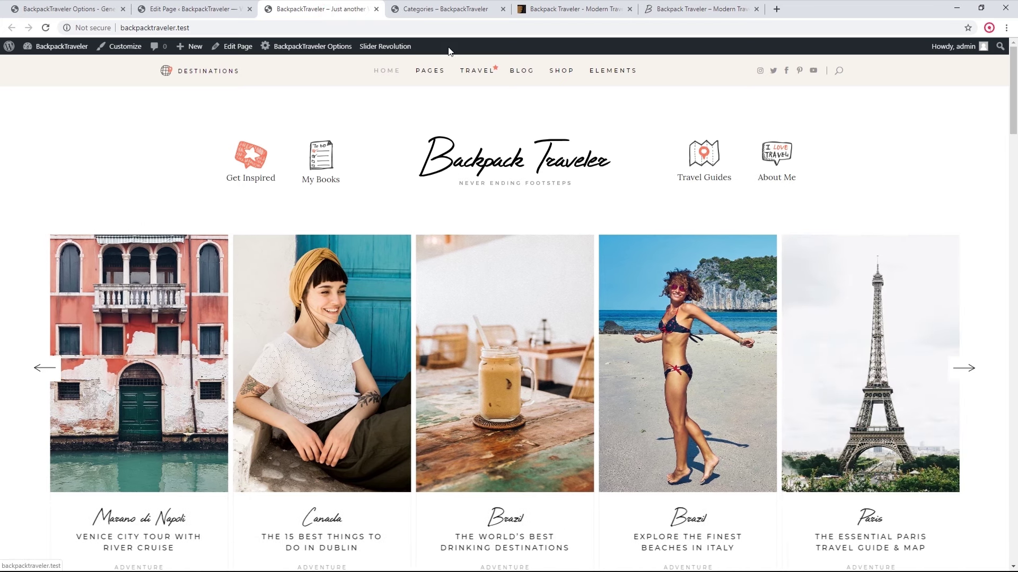
click(445, 9)
mouse_move(428, 85)
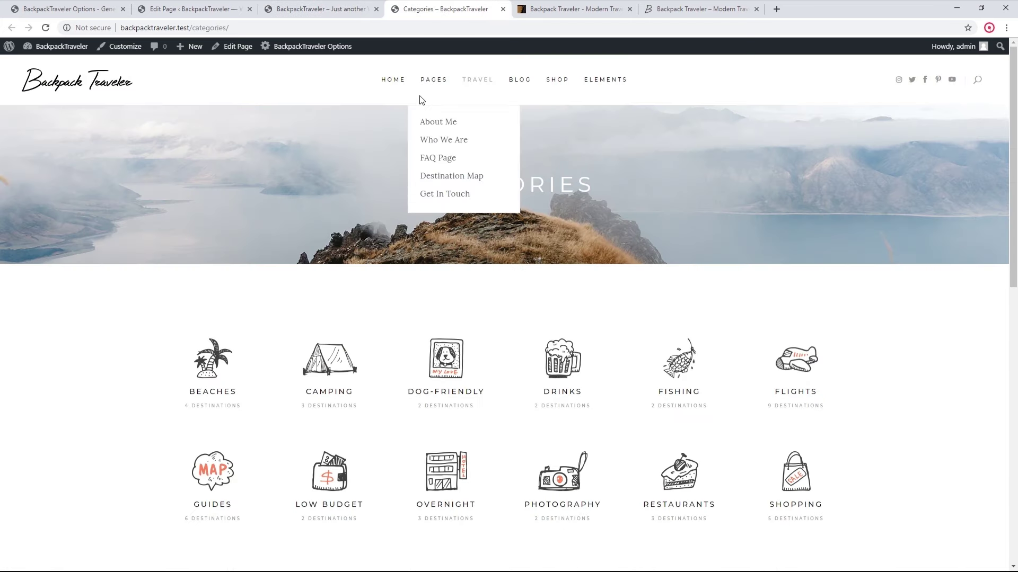
click(326, 14)
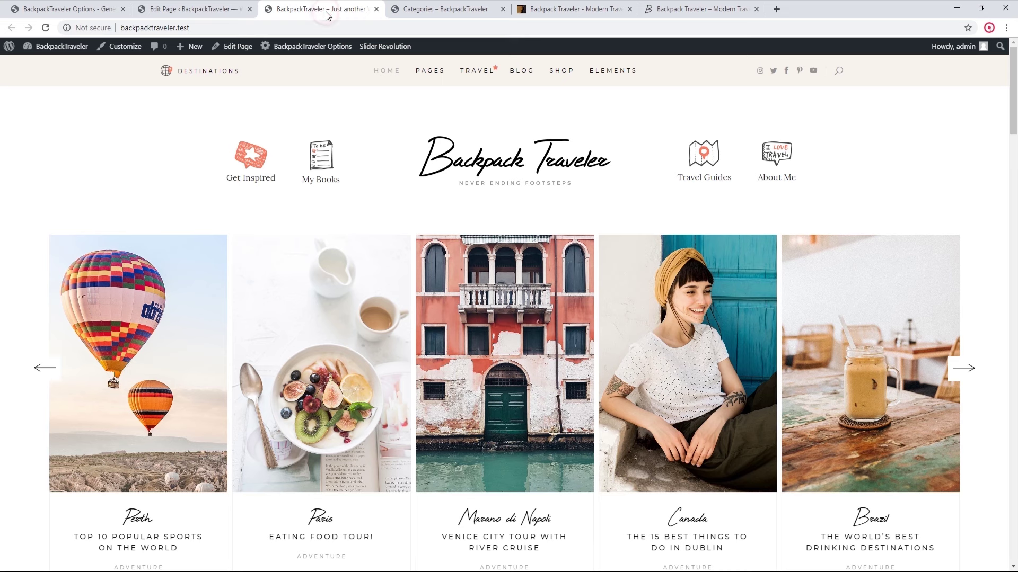
- Open the homepage's header logo image in a new browser tab and view it
right_click(552, 162)
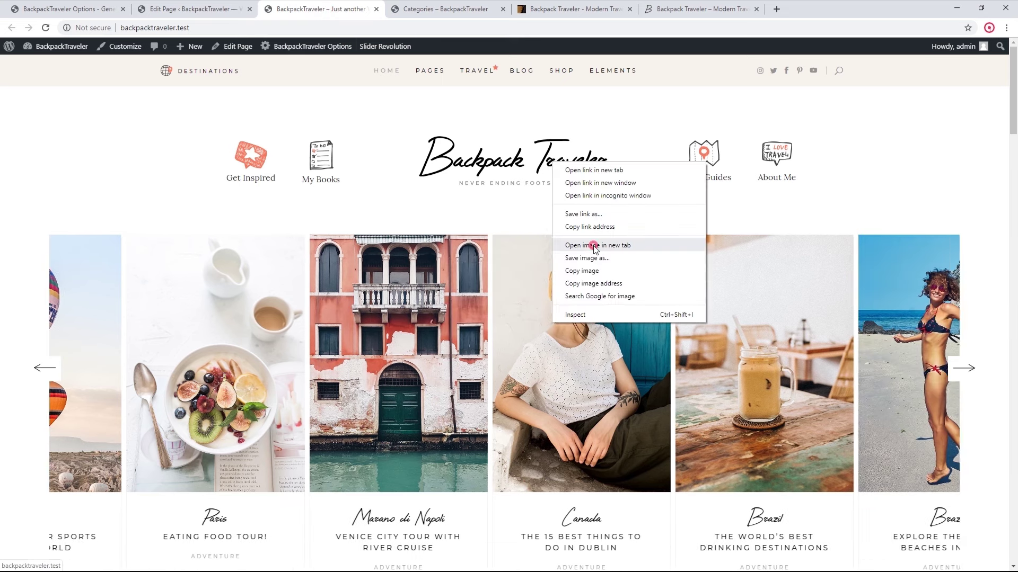
click(588, 245)
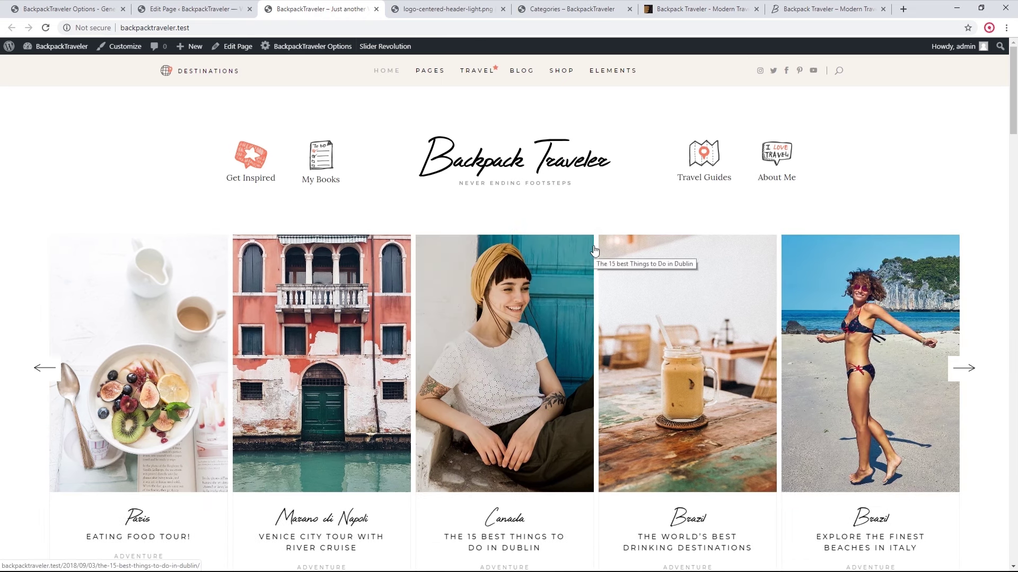
click(465, 5)
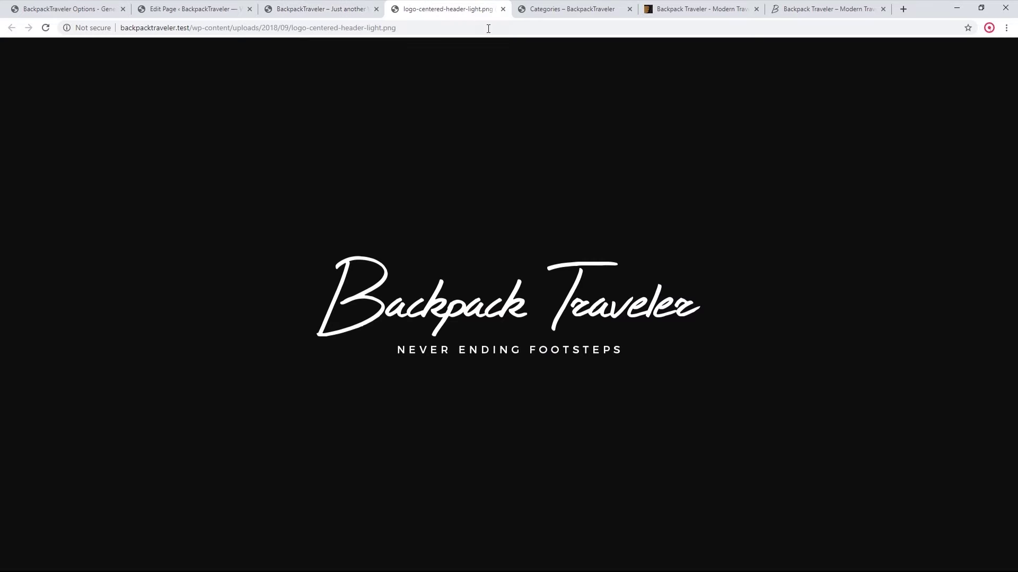
- Compare the homepage header with the default, dark, light, sticky and mobile logo settings in the page editor
click(350, 10)
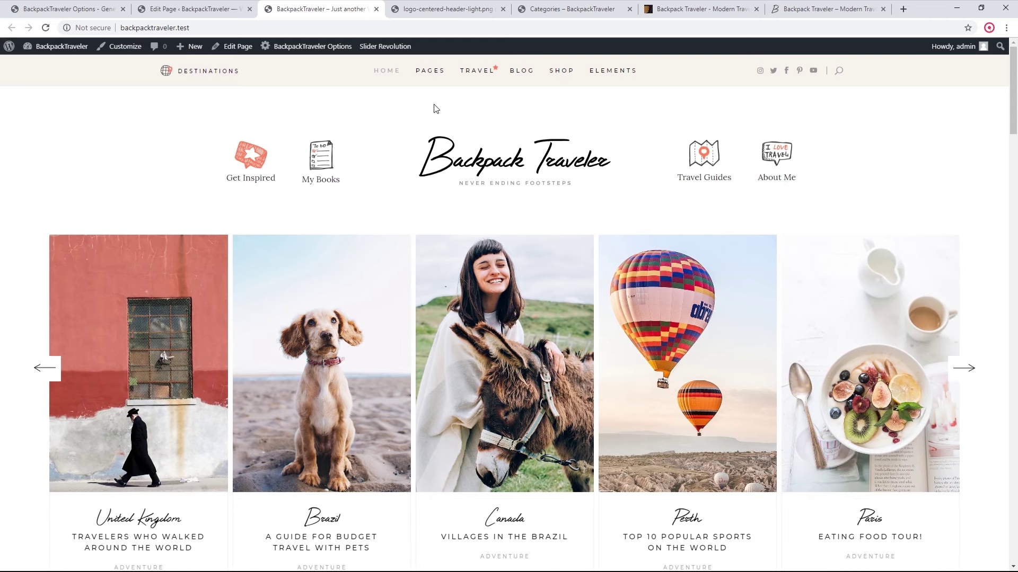
click(213, 8)
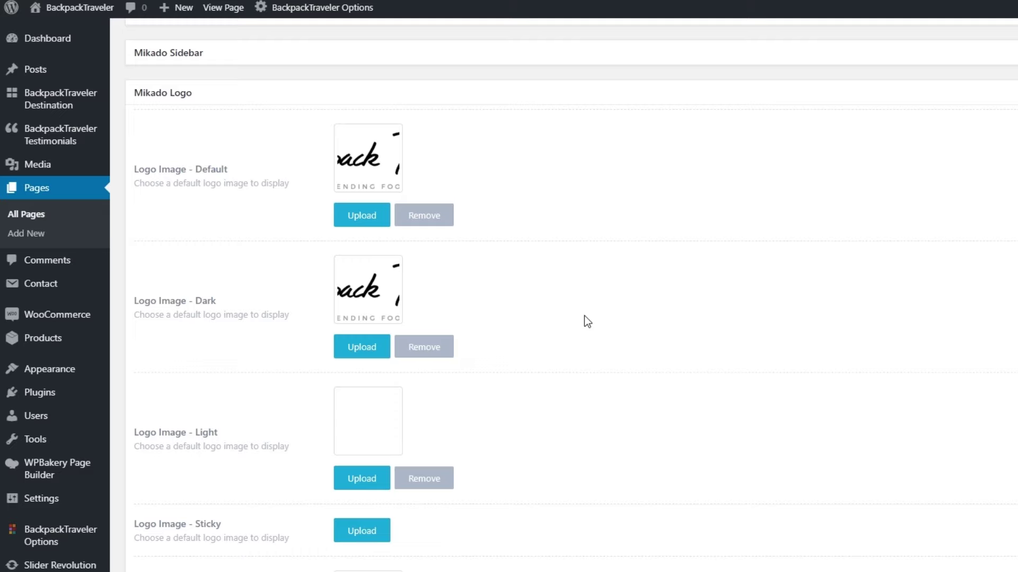
click(358, 7)
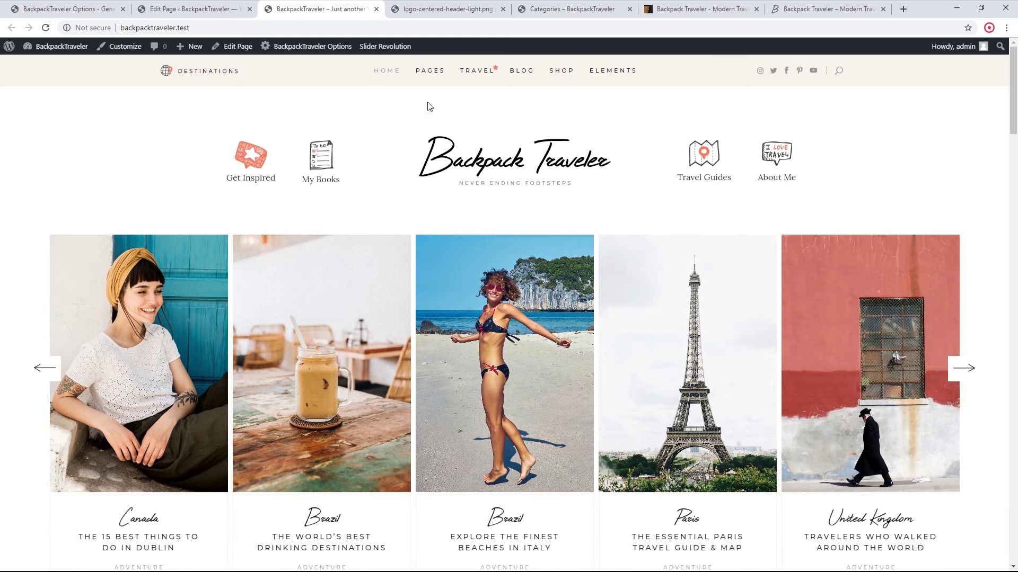
click(215, 5)
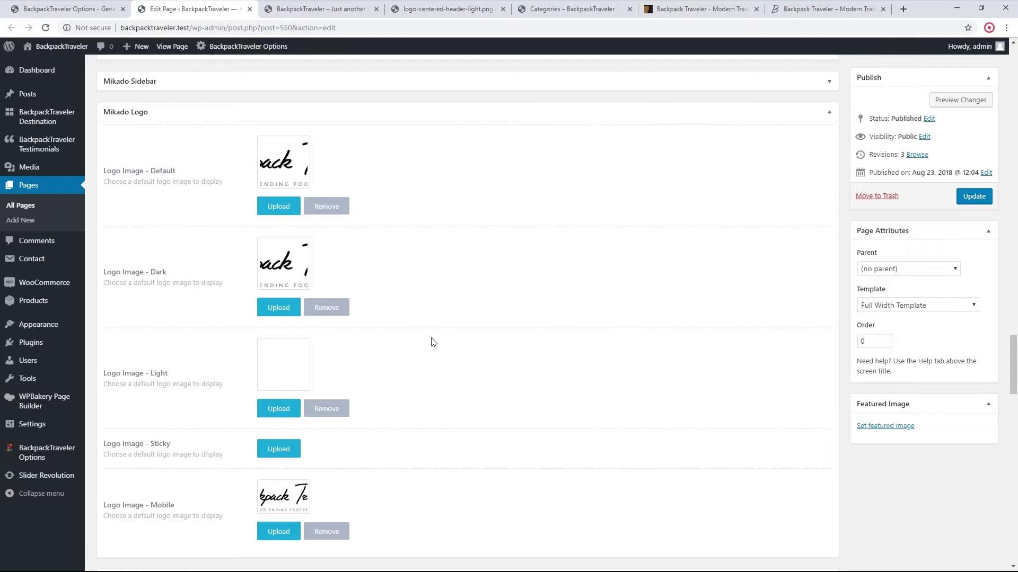
- Expand the page's Mikado Header settings and check the available Header Skin options without changing the selection
scroll(444, 382, down, 1)
scroll(444, 382, down, 4)
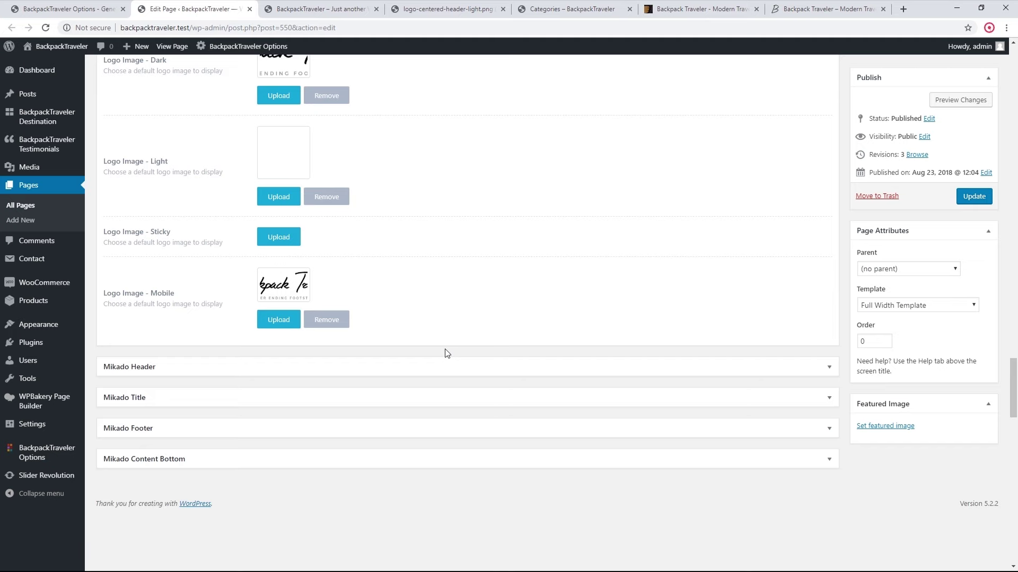
click(414, 365)
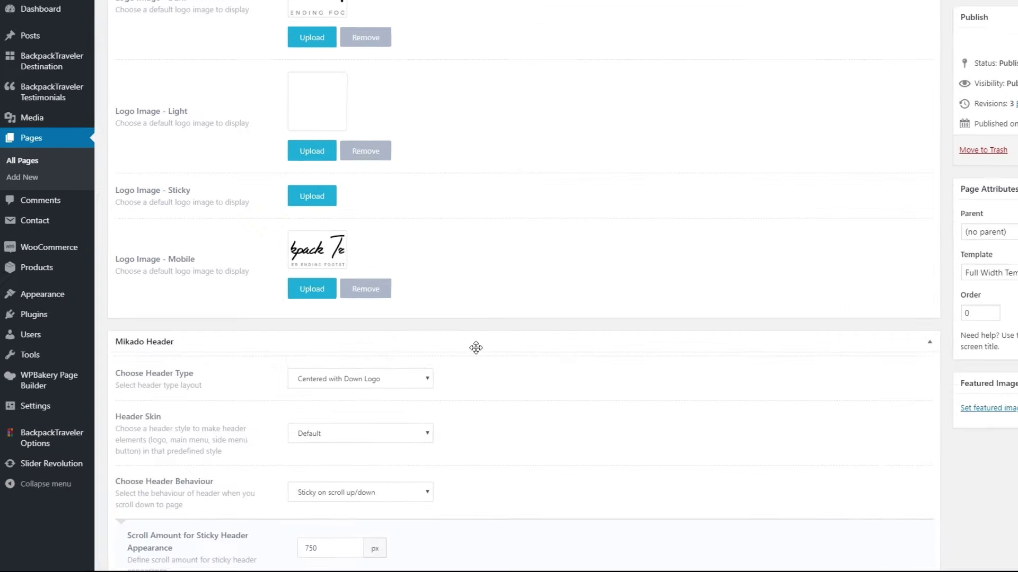
scroll(475, 348, down, 1)
click(377, 439)
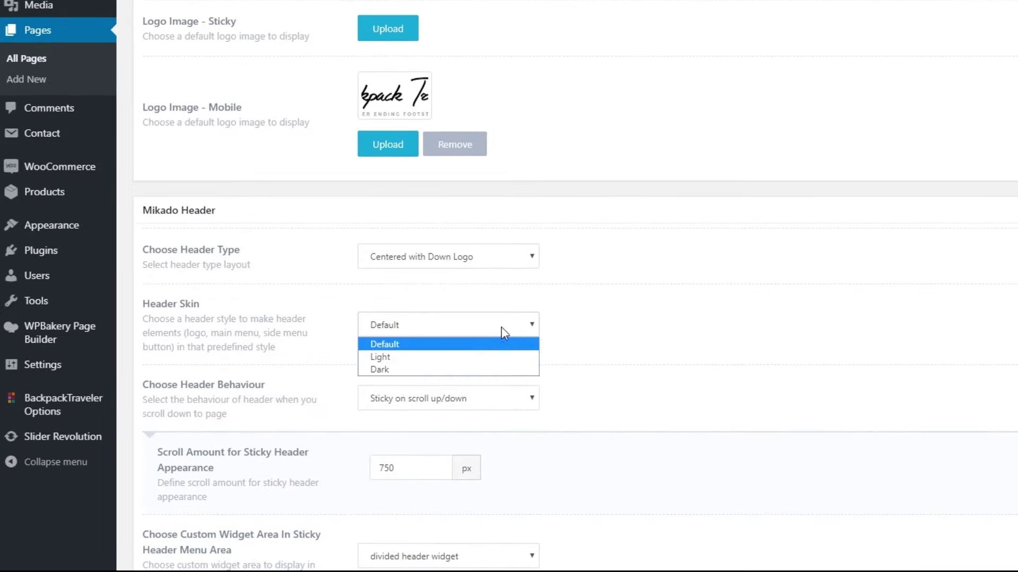
click(572, 325)
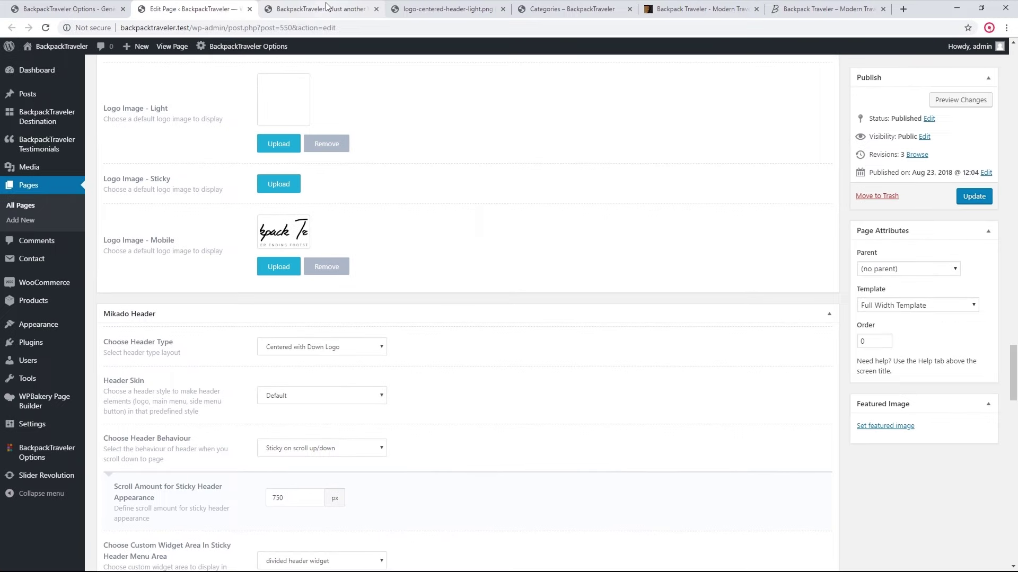
- View the blog slider below the header on the homepage
click(327, 7)
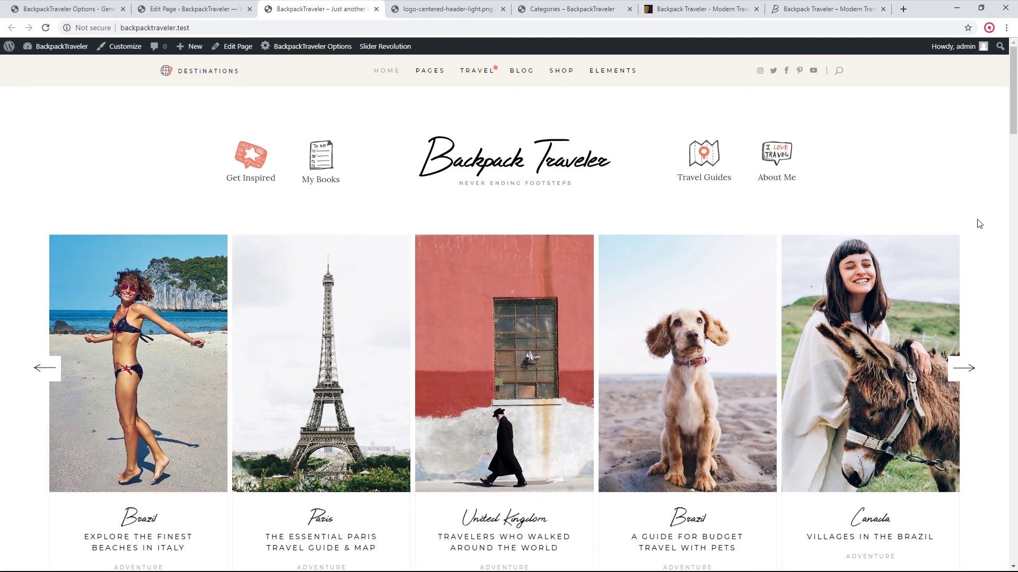
scroll(978, 222, down, 1)
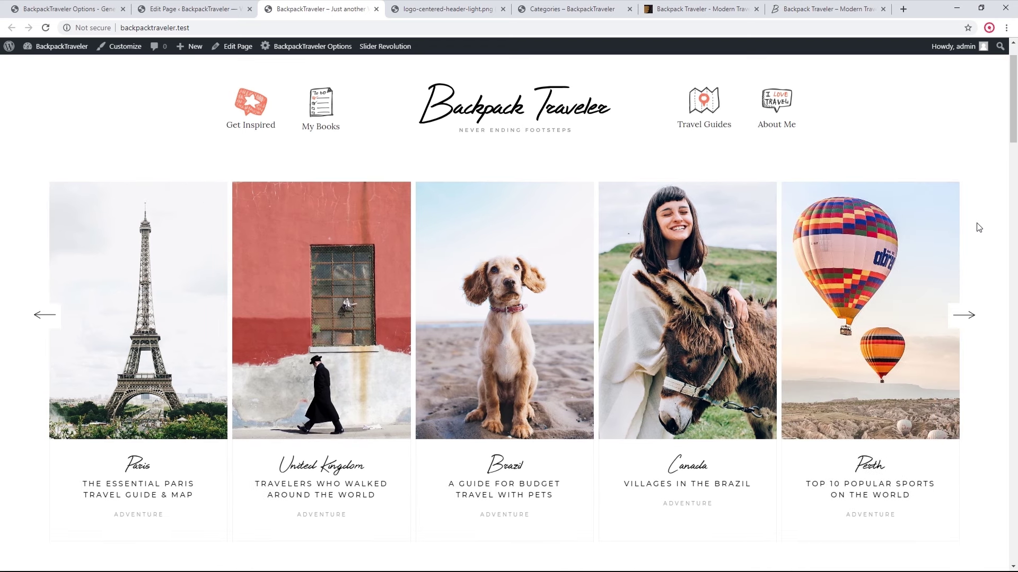
scroll(977, 229, down, 1)
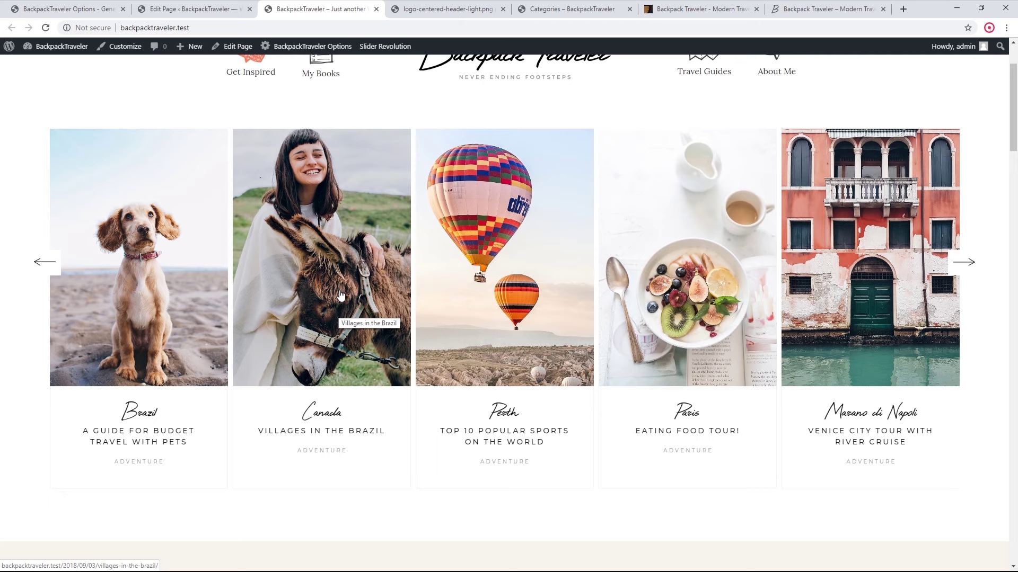
scroll(340, 295, up, 2)
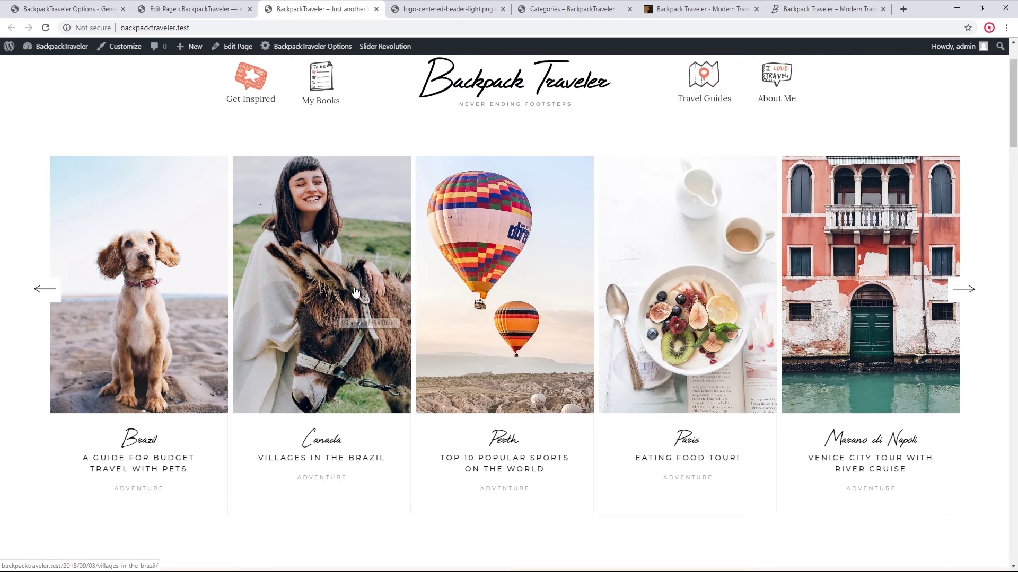
- Open the Blog List page from the homepage's Blog menu in a new browser tab and look through its posts
mouse_move(526, 72)
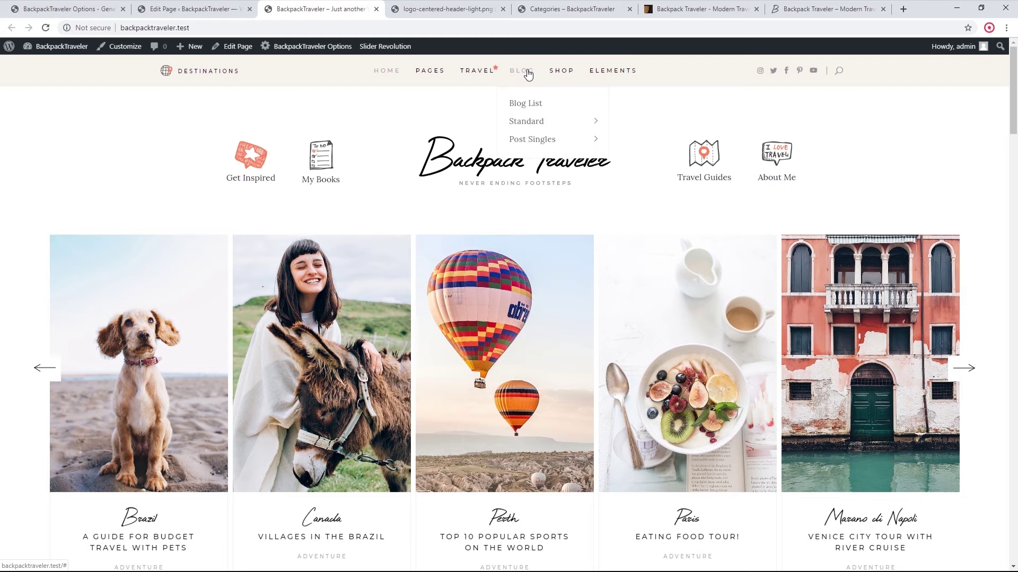
middle_click(527, 108)
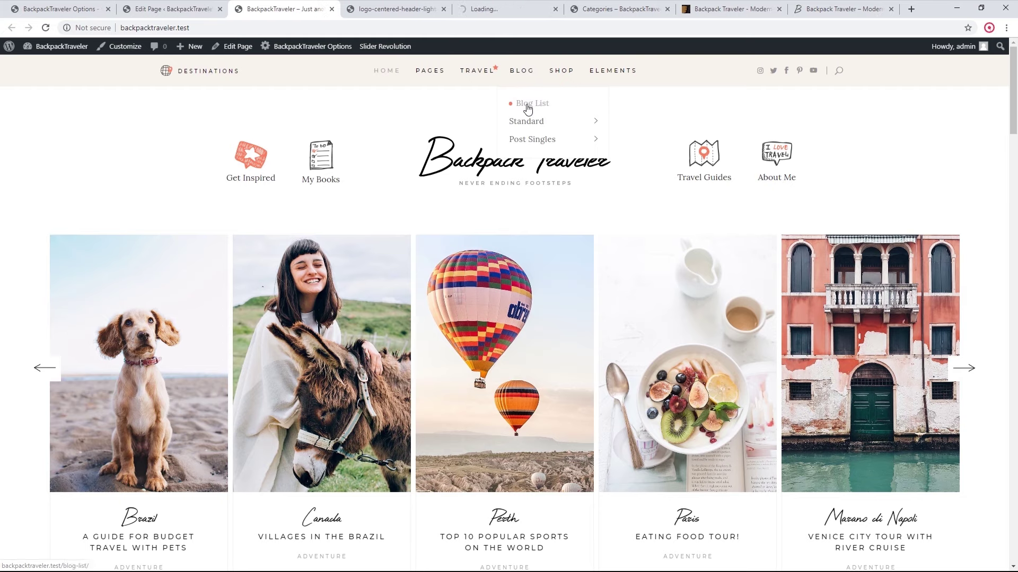
click(504, 6)
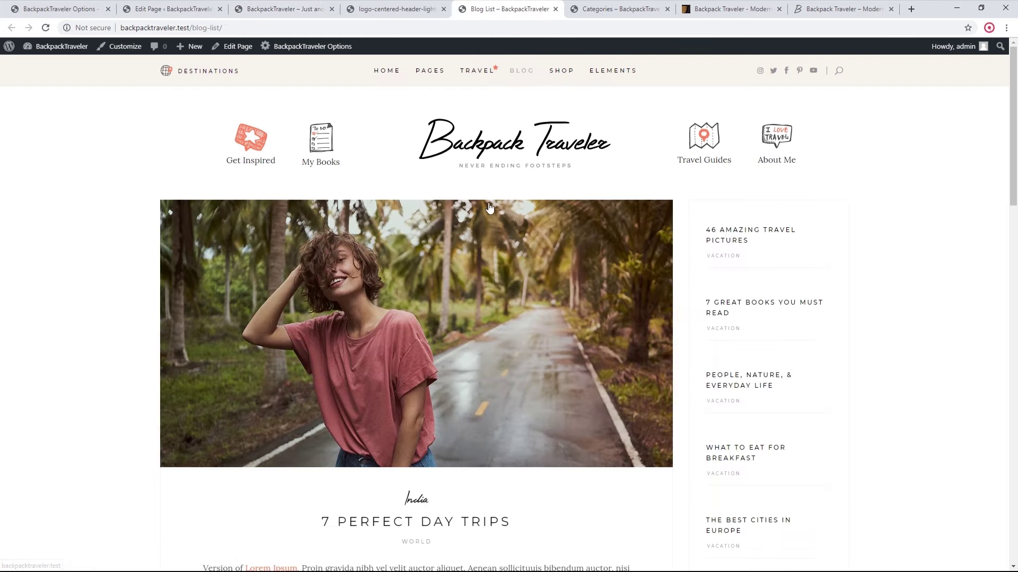
scroll(489, 211, down, 5)
scroll(488, 211, down, 8)
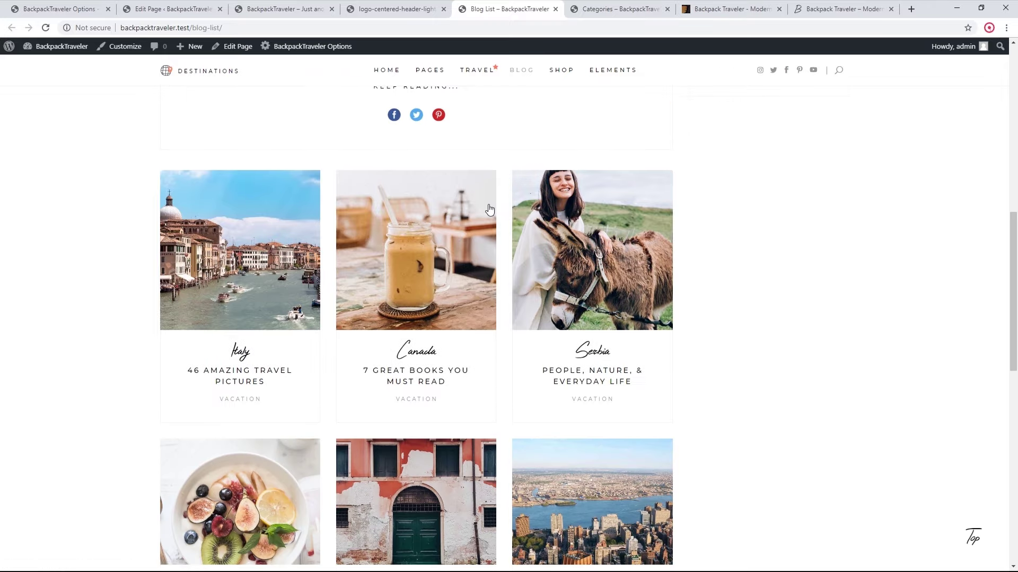
scroll(484, 262, down, 3)
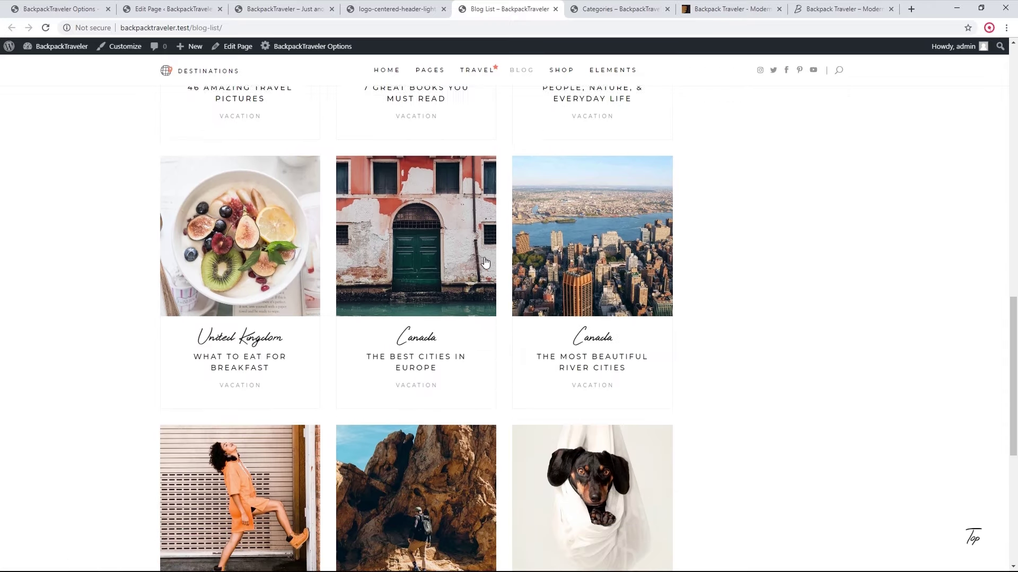
- Open the Blog Slider element's settings in the homepage editor and check the available Image Size options without changing the selection
click(208, 5)
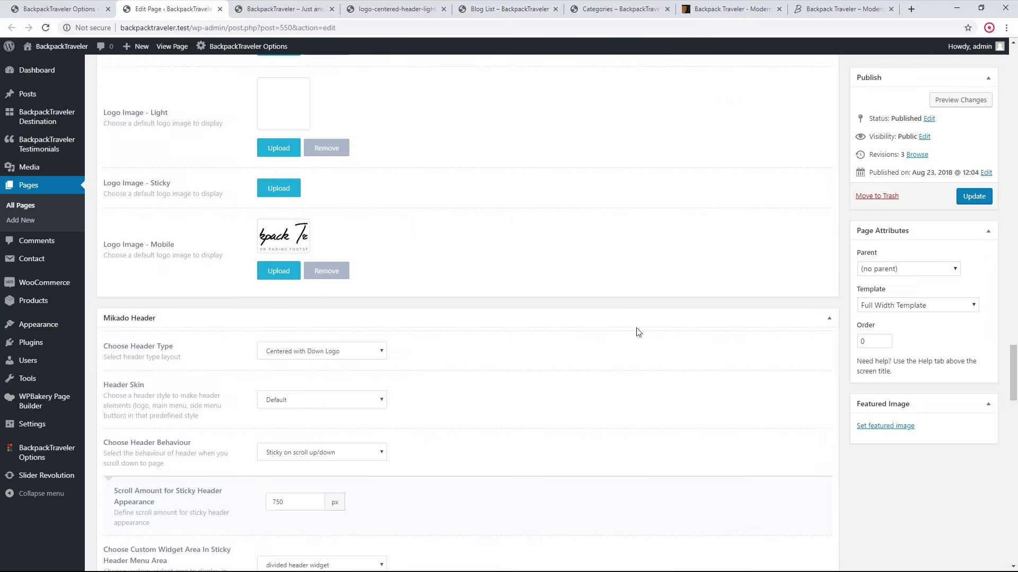
scroll(640, 330, up, 10)
scroll(596, 371, up, 15)
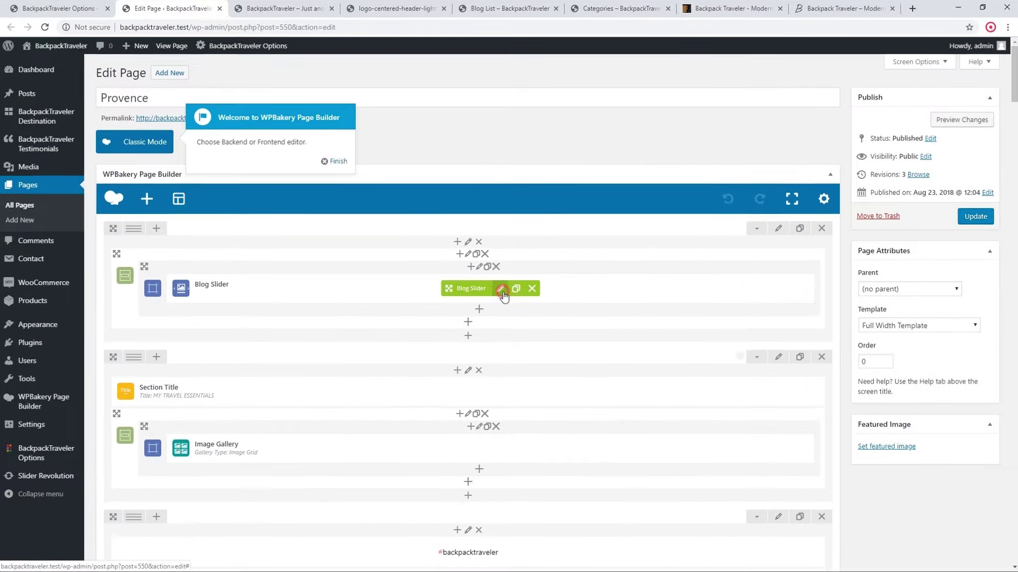
click(502, 290)
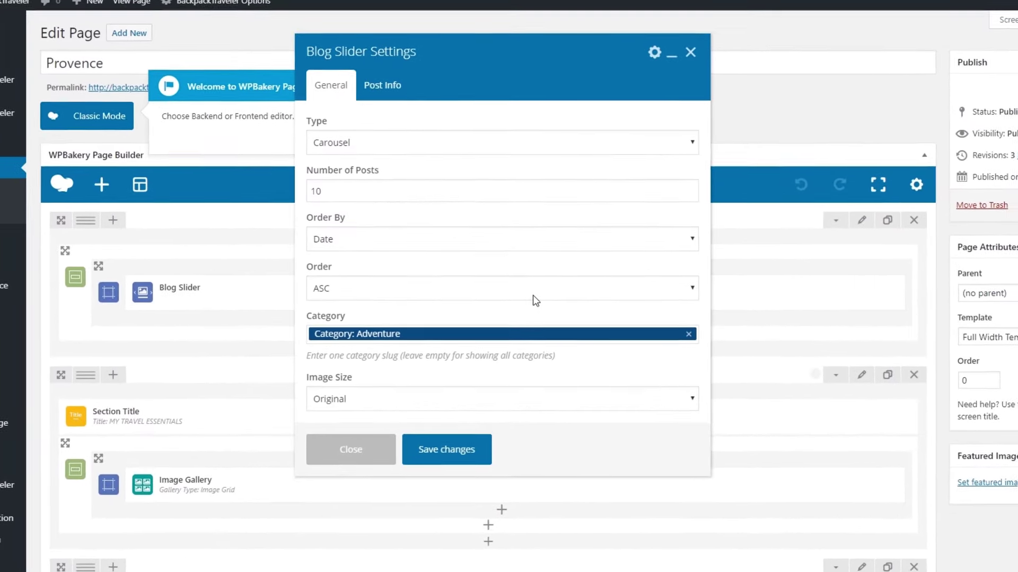
scroll(520, 267, down, 2)
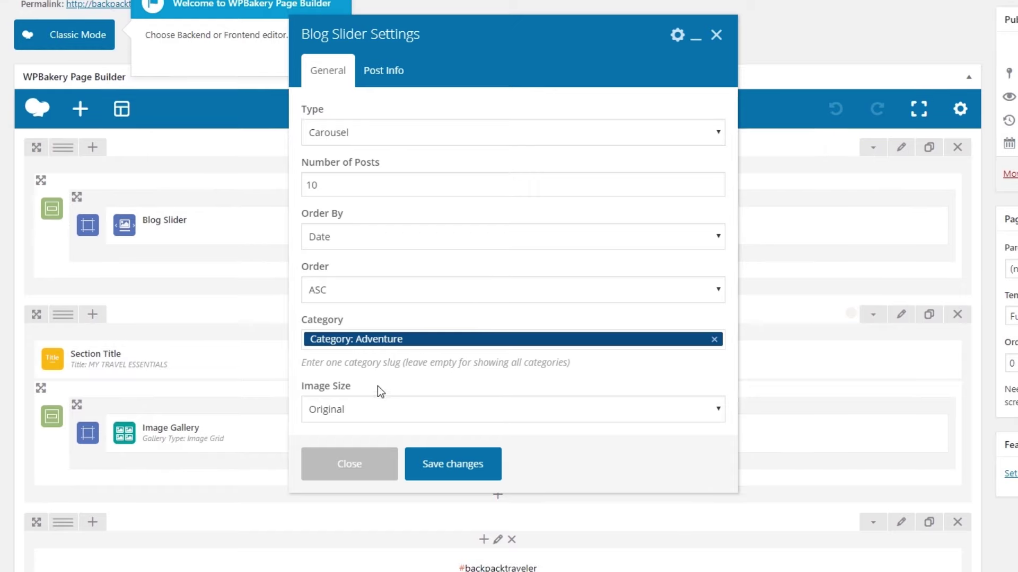
click(358, 412)
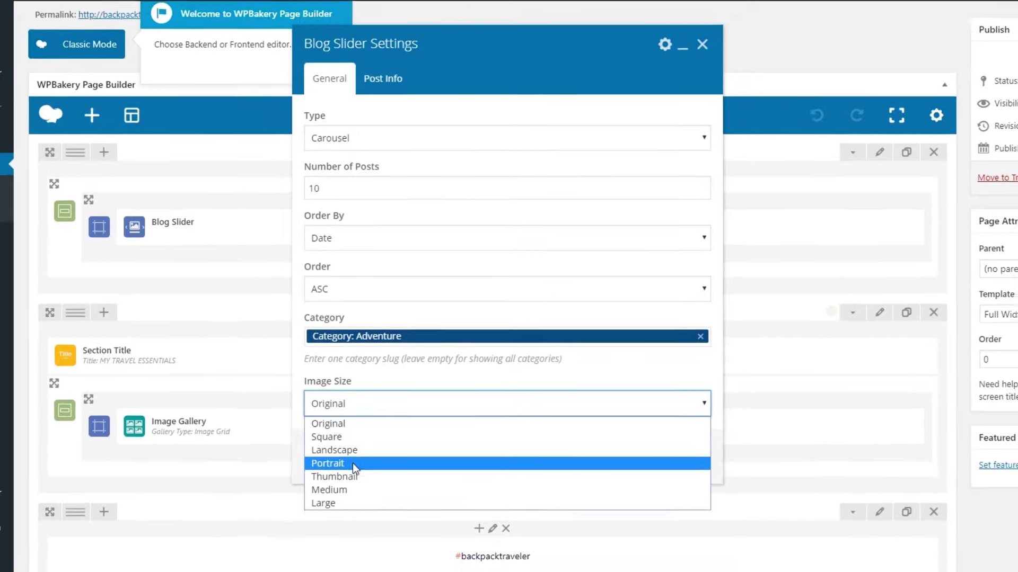
click(462, 408)
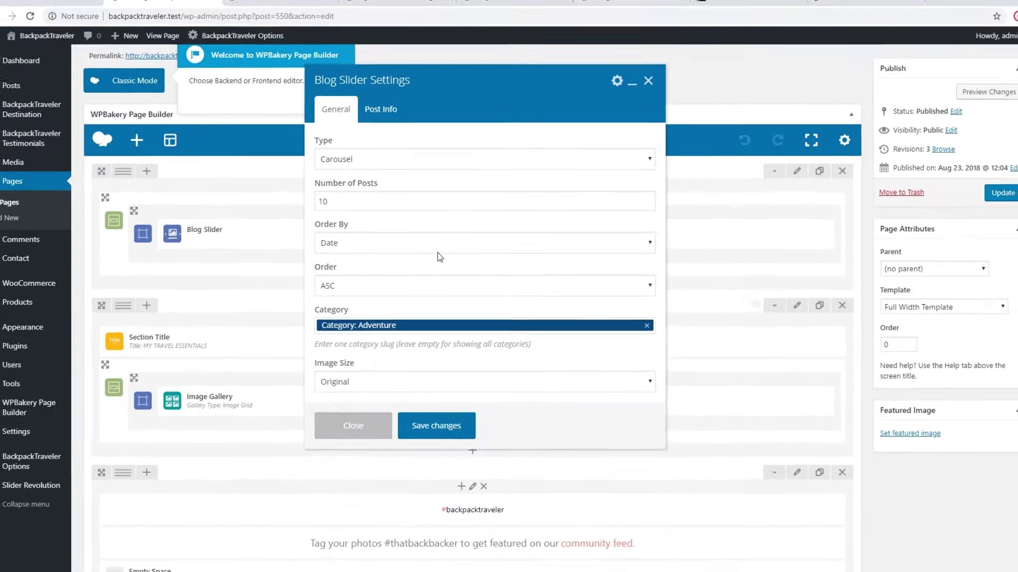
- Open the post "7 Great Books You Must Read" from the Blog List page and look through it
click(507, 10)
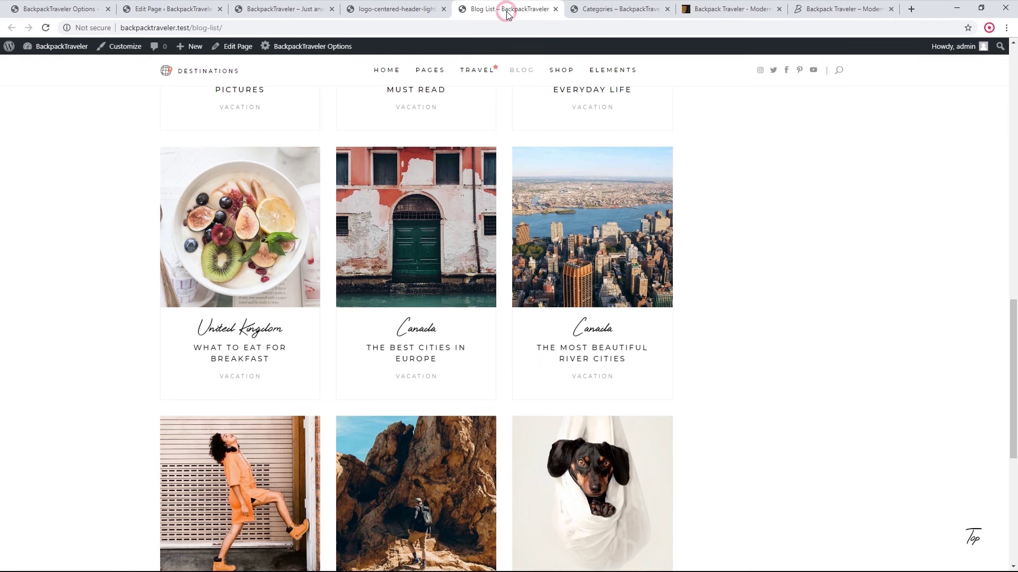
scroll(714, 305, up, 2)
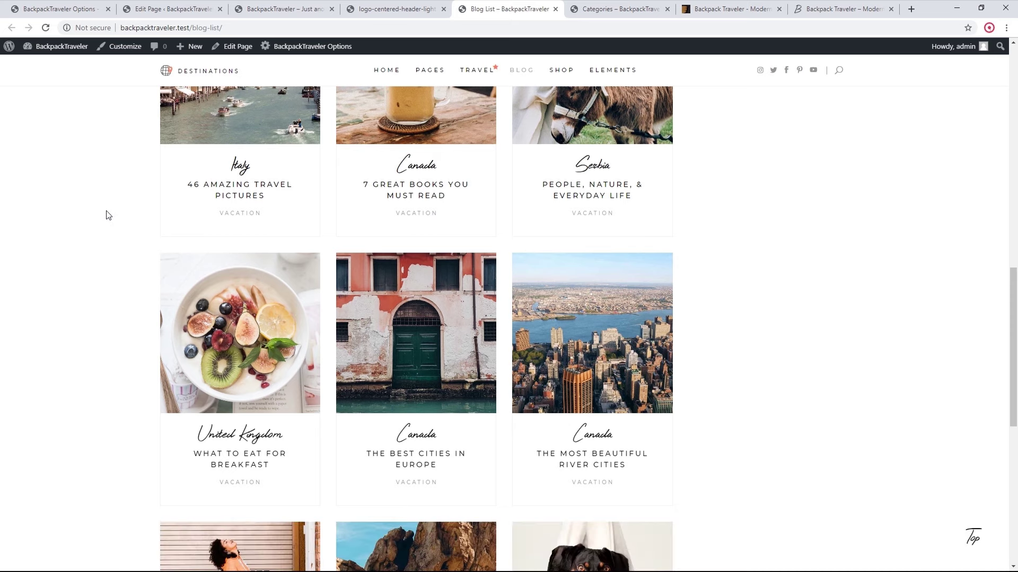
scroll(108, 215, up, 5)
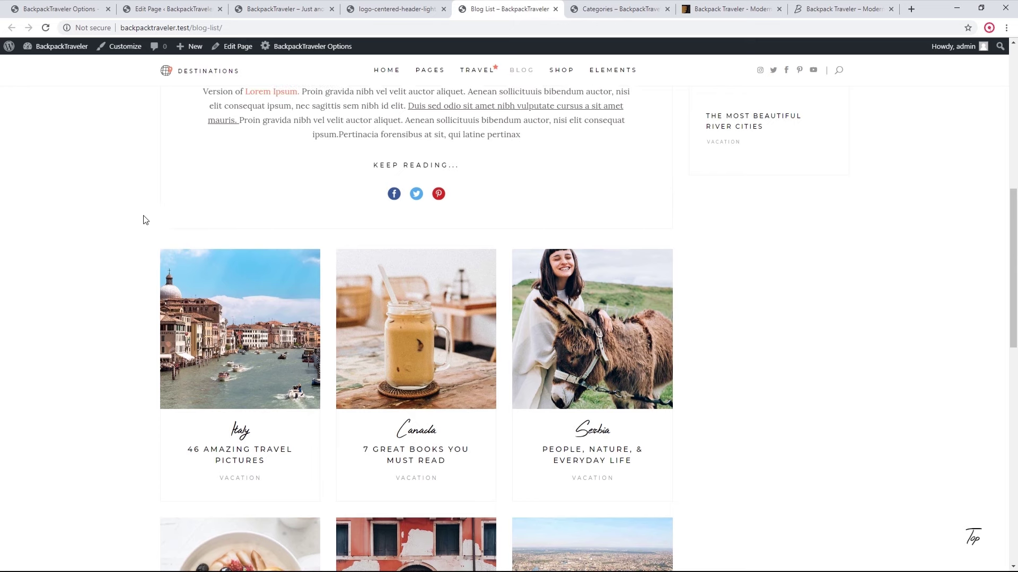
click(408, 326)
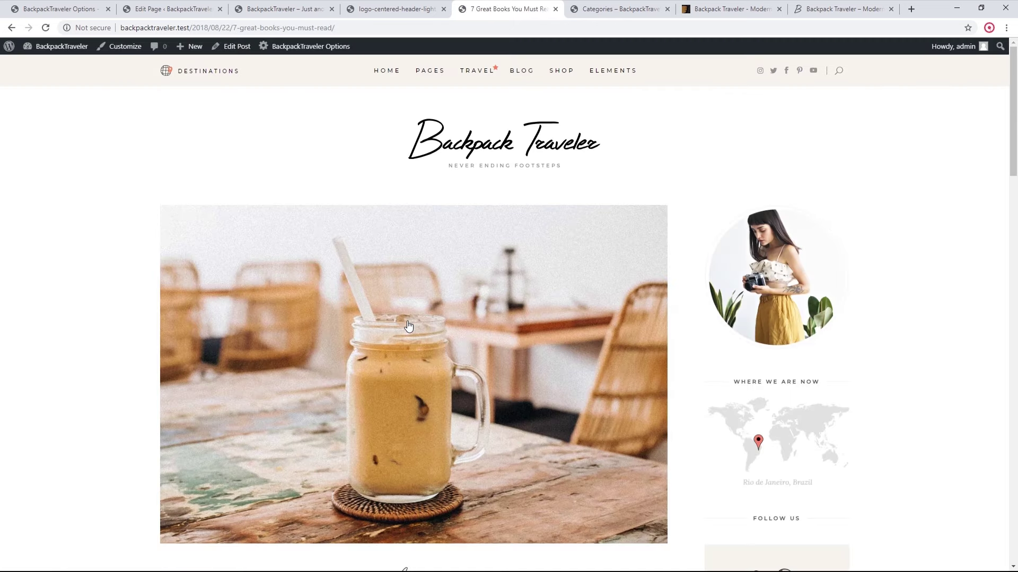
scroll(408, 326, down, 20)
scroll(408, 326, down, 2)
scroll(408, 325, up, 15)
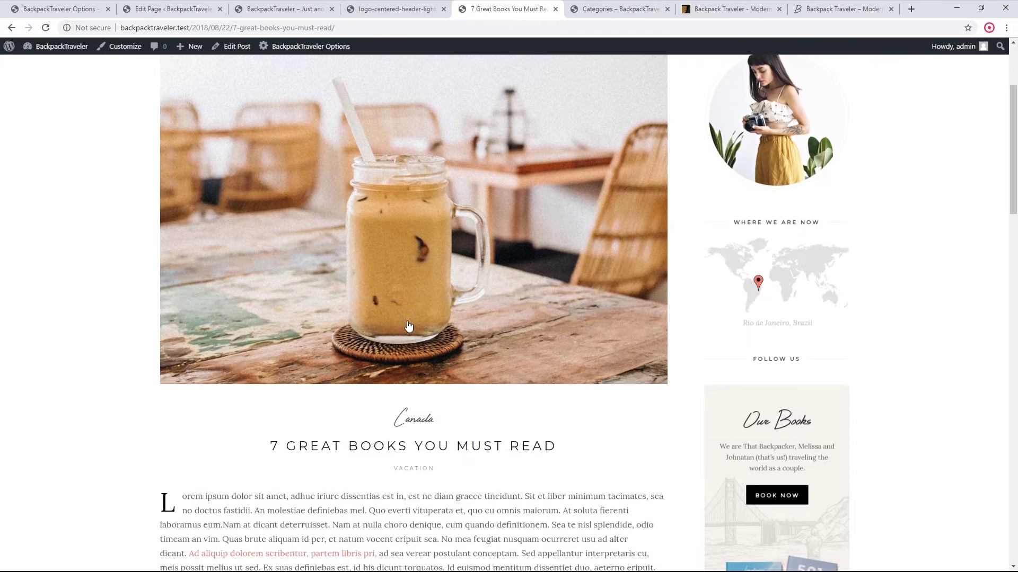
scroll(408, 325, up, 3)
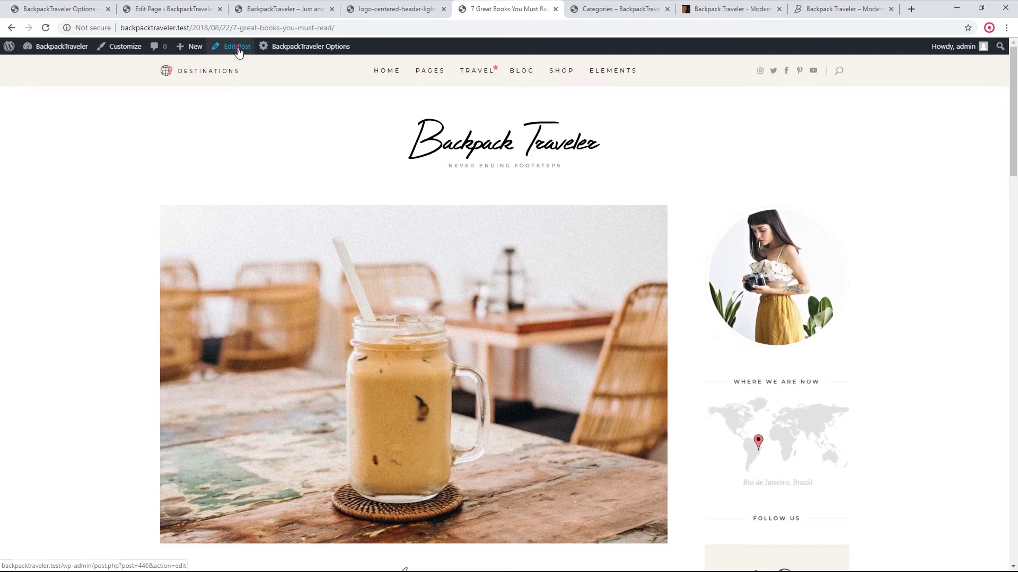
- Open the "7 Great Books You Must Read" post for editing and examine its Mikado Post settings and featured image
click(236, 47)
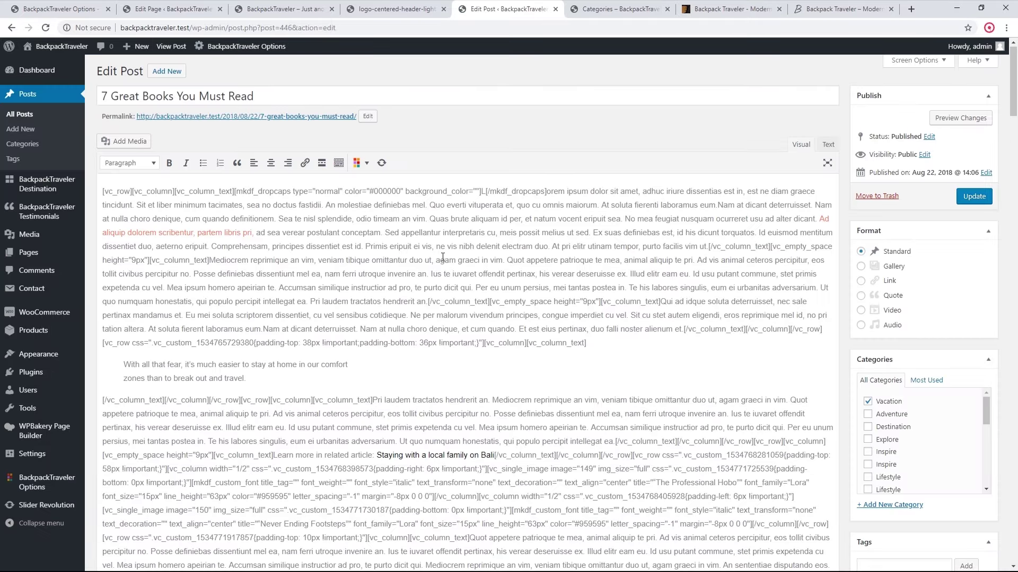
scroll(435, 247, down, 15)
scroll(468, 289, down, 5)
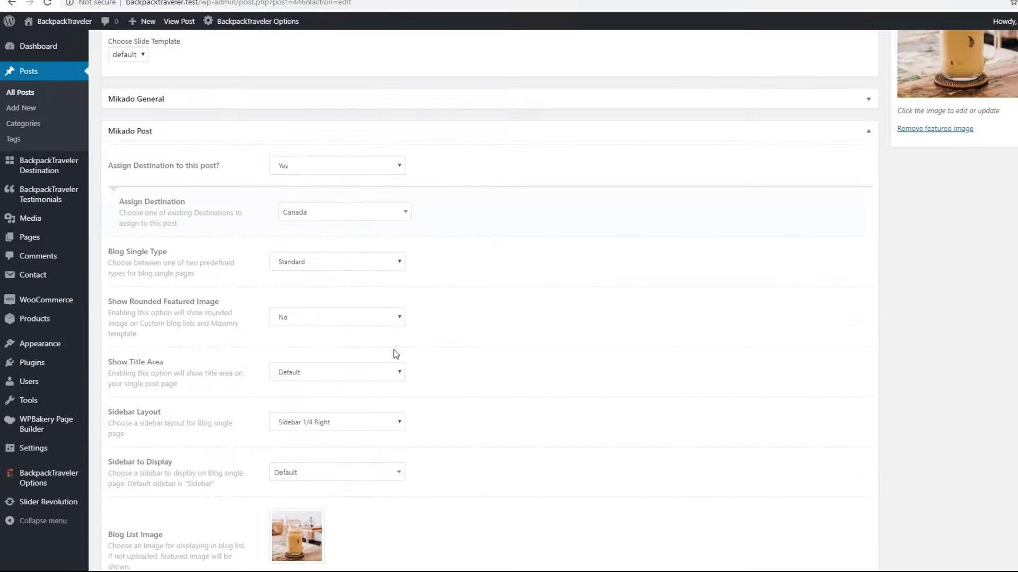
scroll(456, 382, up, 4)
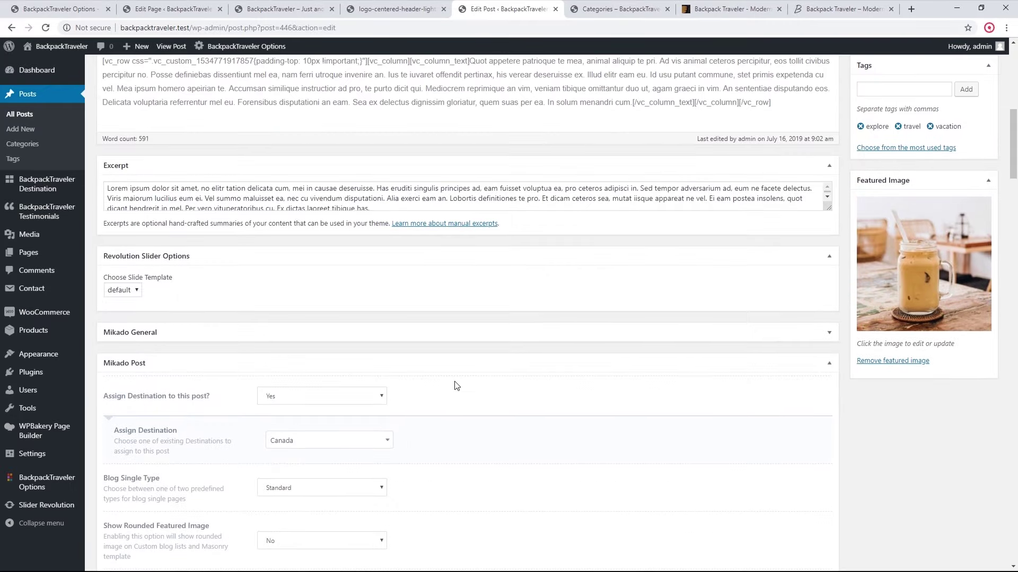
scroll(456, 386, up, 2)
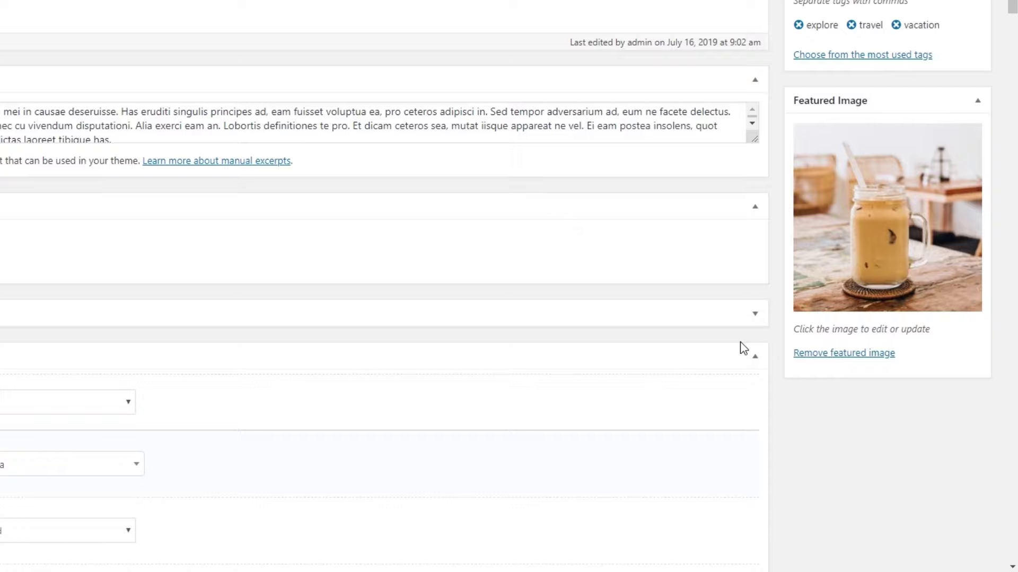
- Replace the post's featured image with the Eiffel Tower picture h3-post-2.jpg from the media library and update the post
click(869, 354)
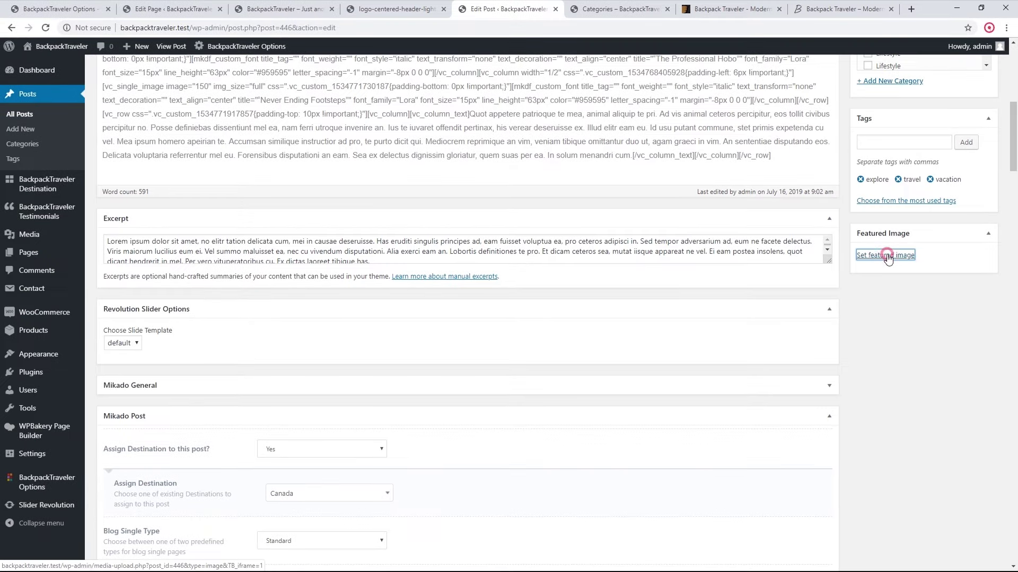
click(866, 209)
click(228, 171)
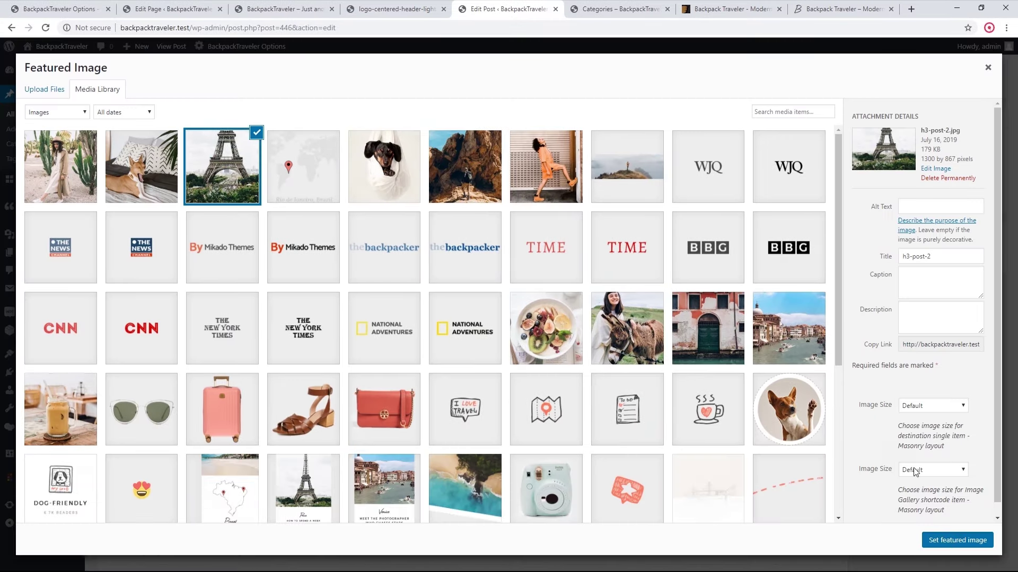
click(957, 540)
scroll(975, 318, up, 10)
click(975, 198)
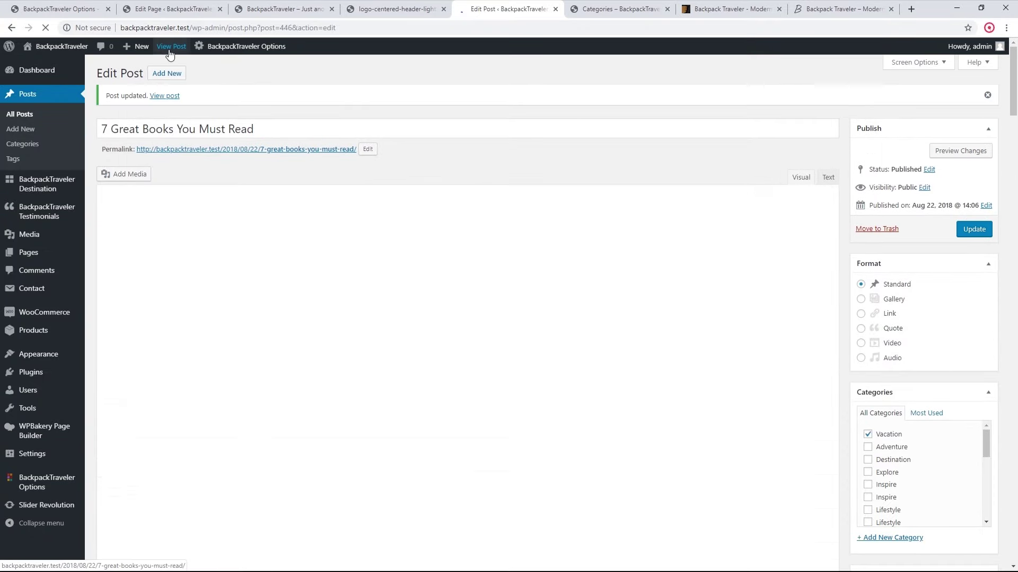
- View the updated post in a new browser tab and check its featured image
middle_click(171, 47)
click(545, 5)
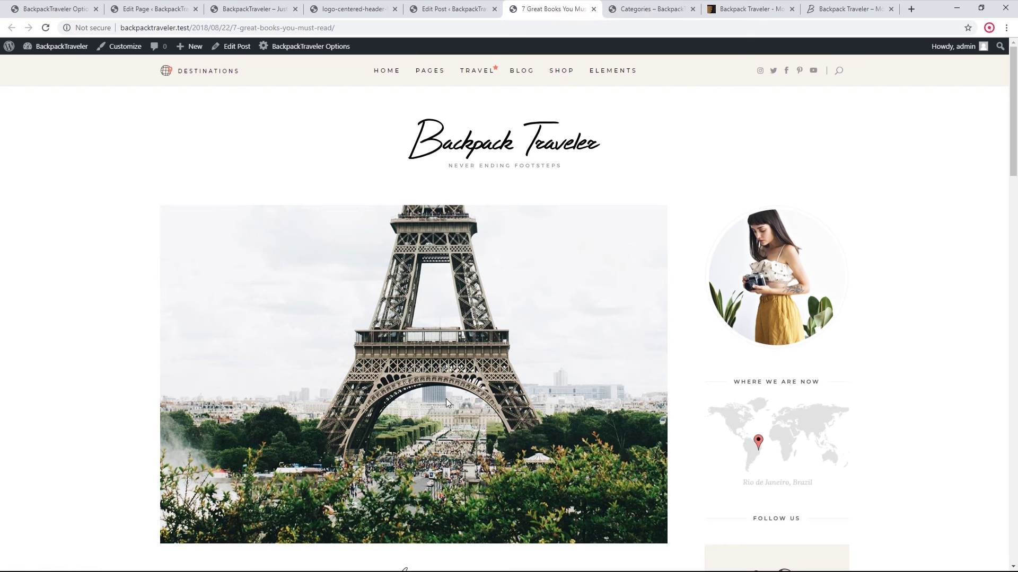
scroll(446, 399, down, 5)
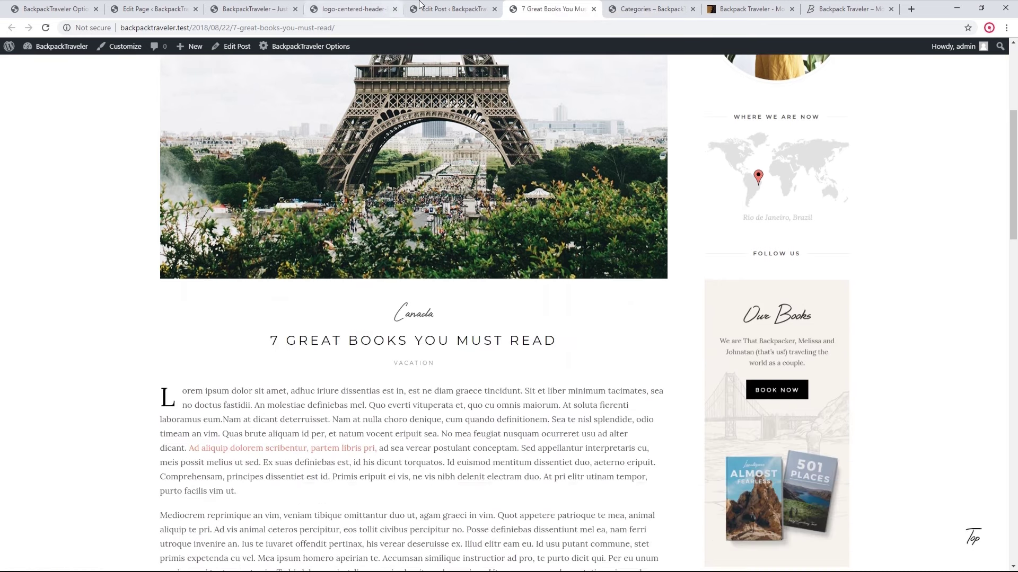
- Return to the post editor and review the Mikado Post options, including the sidebar layout and Blog List Image
click(453, 9)
scroll(436, 241, down, 5)
scroll(436, 242, down, 4)
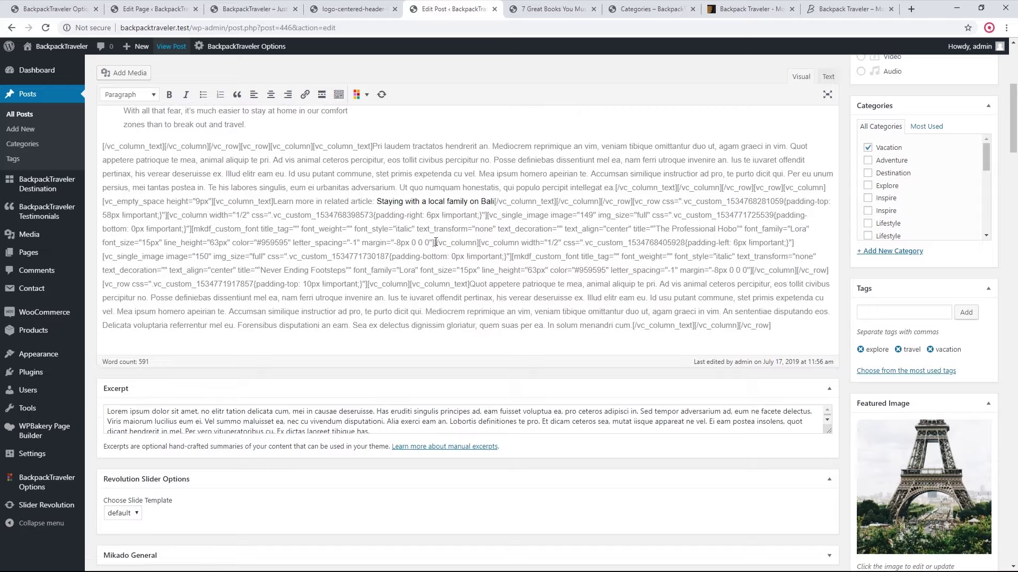
scroll(444, 282, down, 7)
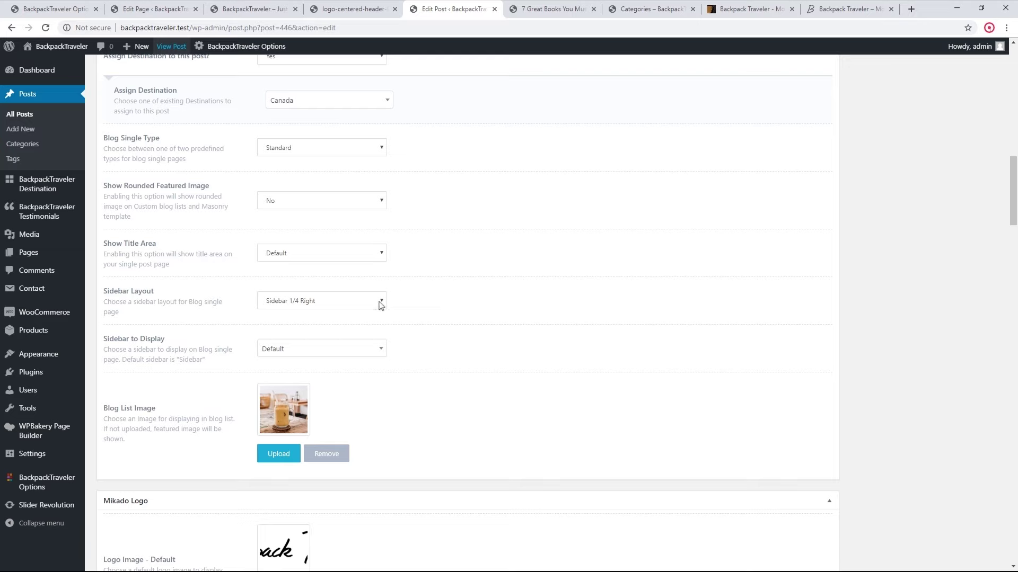
- Compare the #BackpackTraveler Instagram section on the local homepage with the same section on the live demo site
click(270, 8)
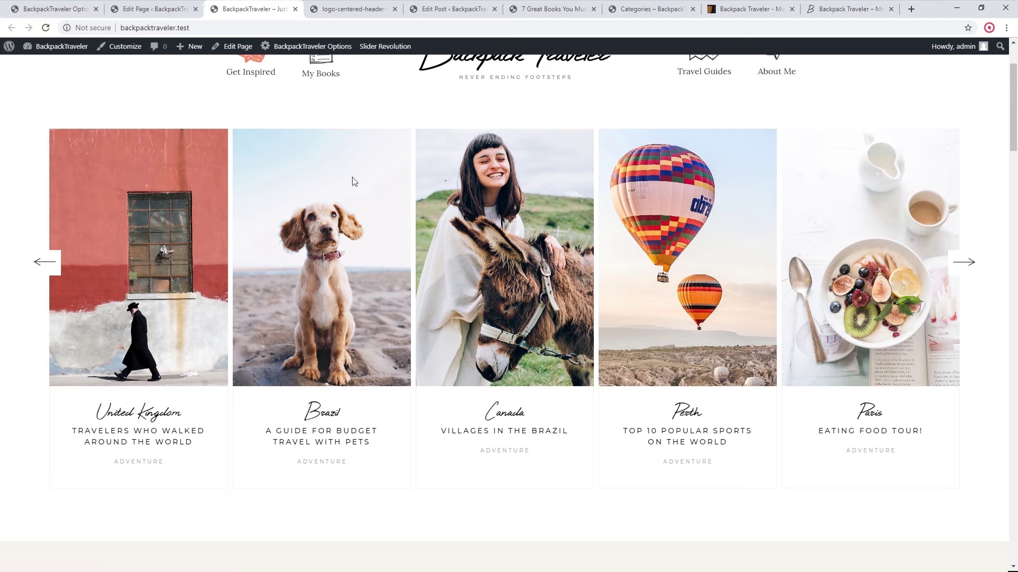
scroll(734, 412, down, 10)
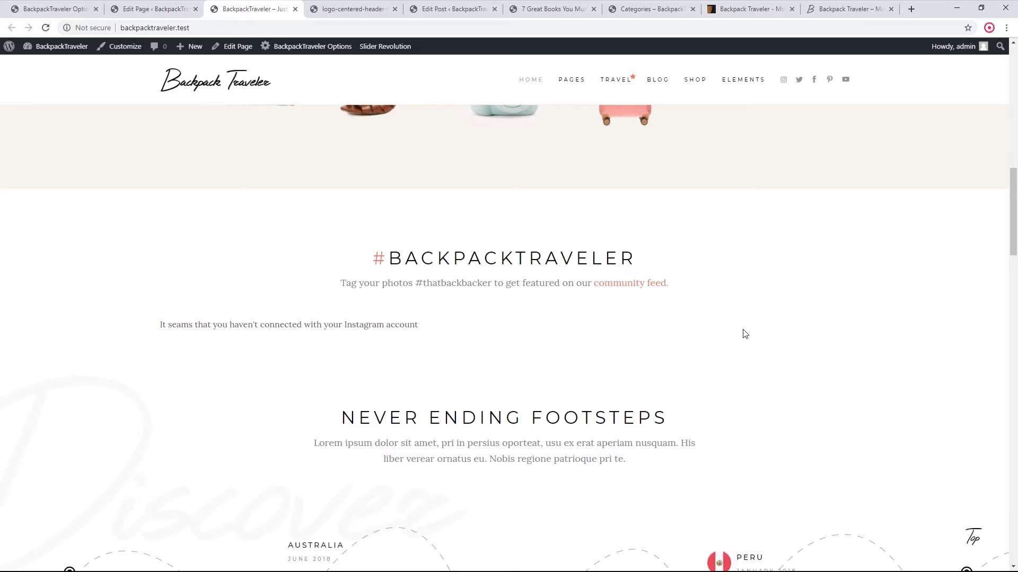
click(854, 15)
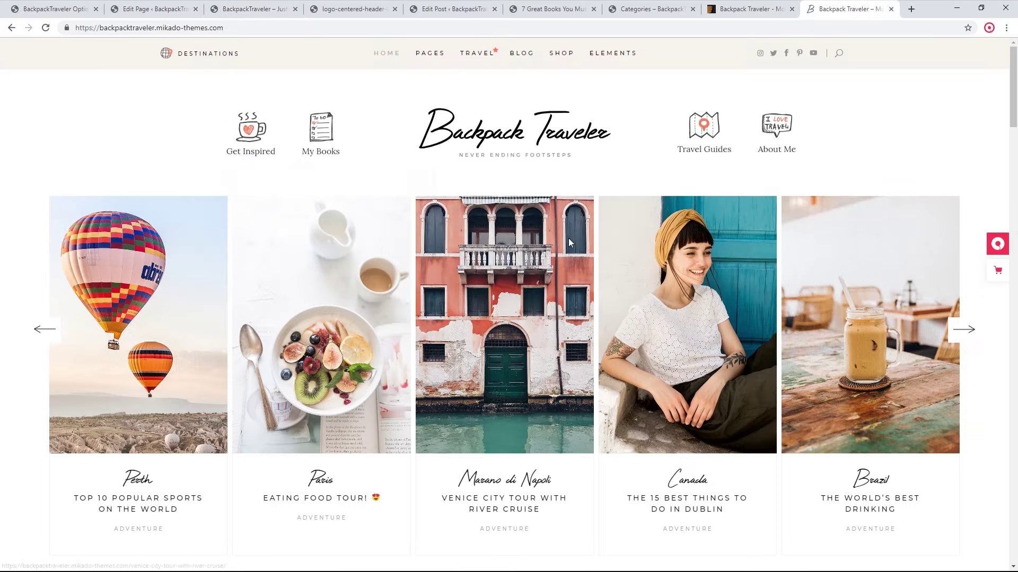
scroll(546, 277, down, 10)
scroll(549, 277, down, 1)
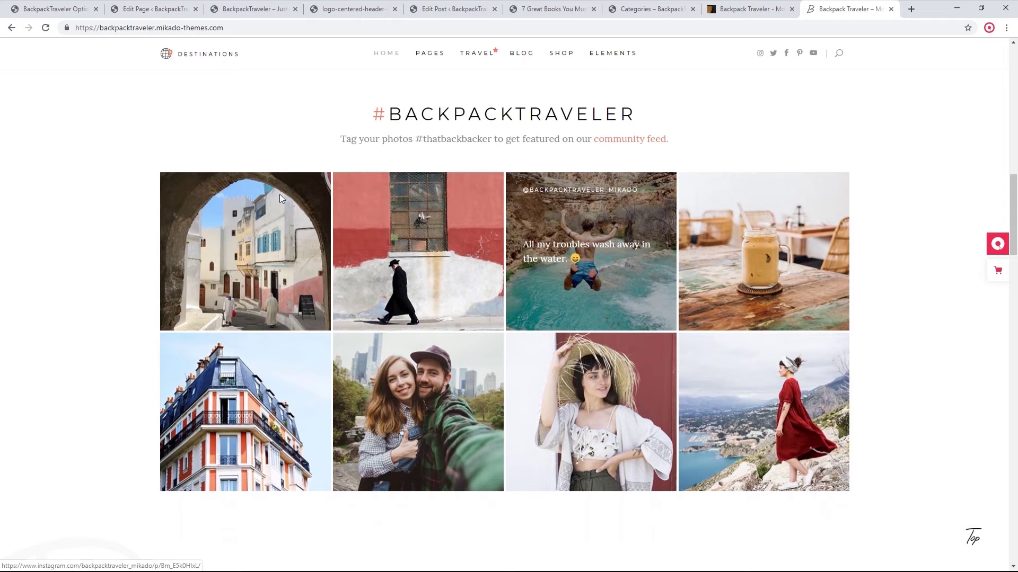
- Open the installed plugins list in the admin area and check for the BackpackTraveler Instagram Feed plugin
click(53, 9)
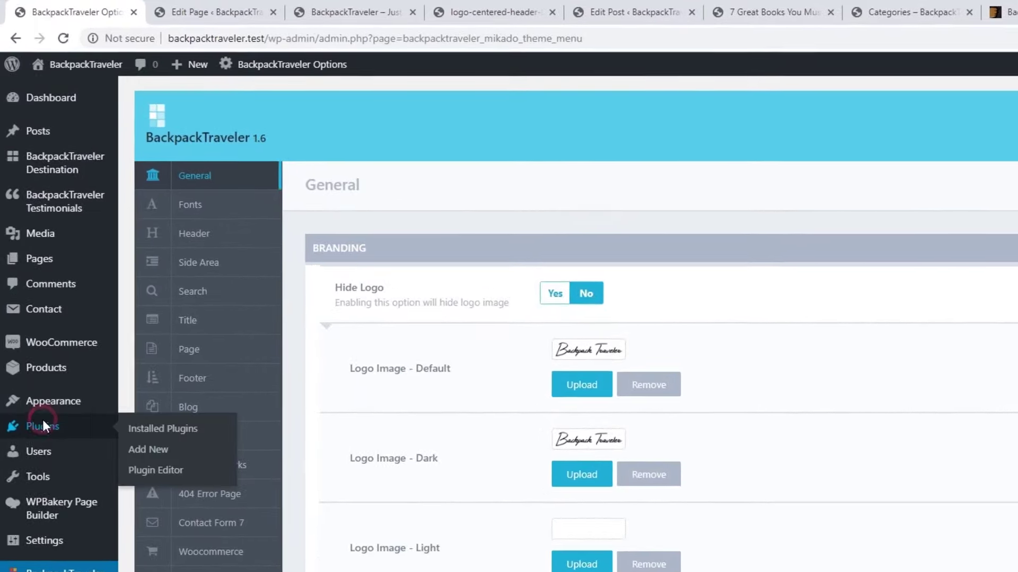
click(35, 361)
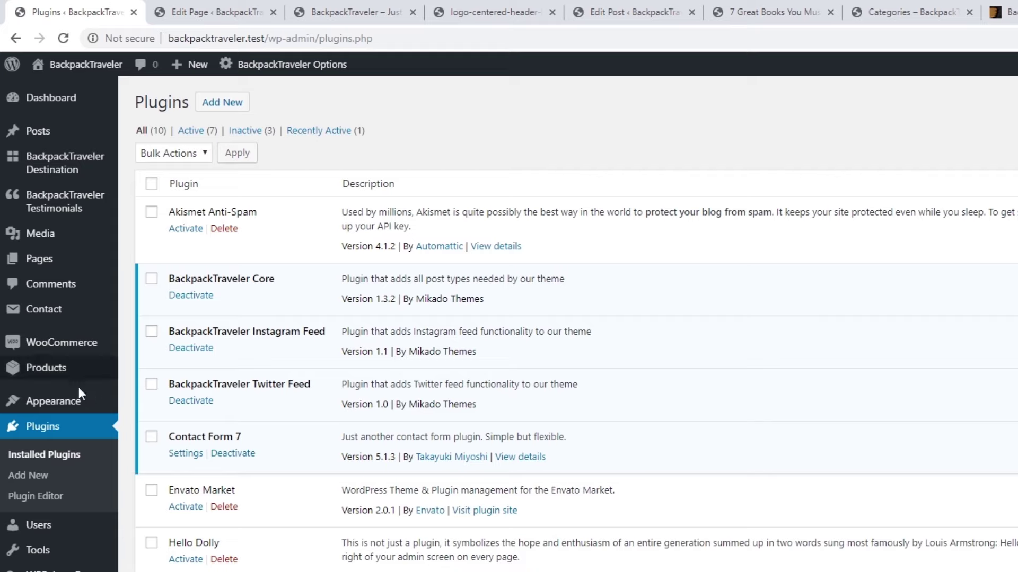
mouse_move(69, 401)
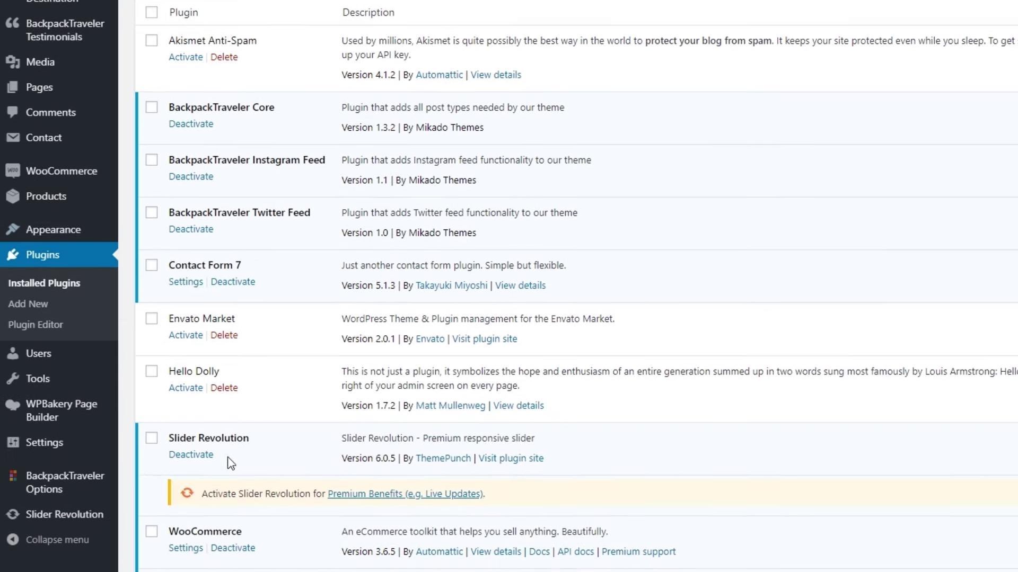
- Open the Social Networks page of the BackpackTraveler Options and locate the Connect with Instagram setting
mouse_move(90, 435)
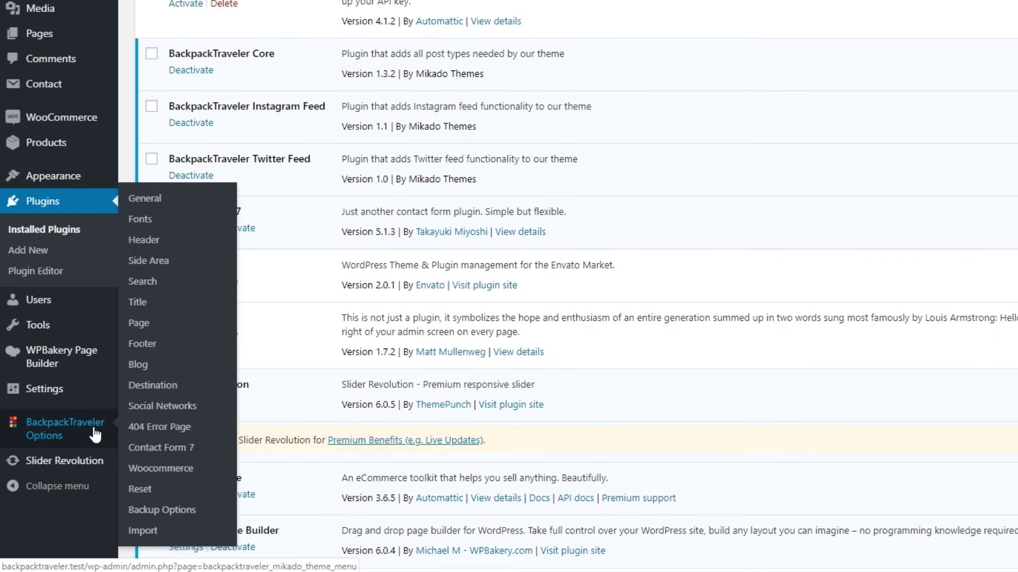
click(155, 409)
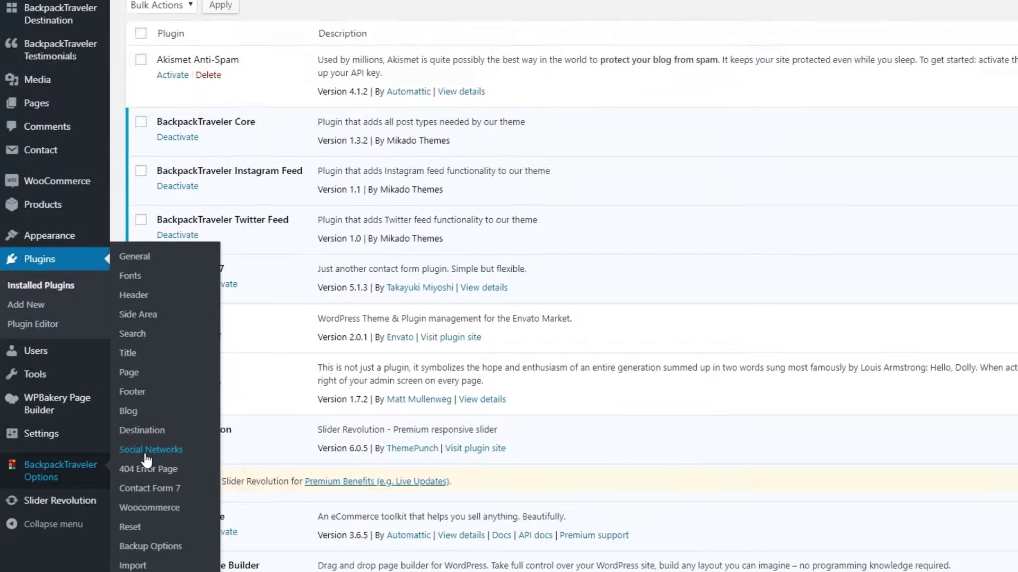
scroll(620, 403, down, 5)
scroll(621, 402, down, 12)
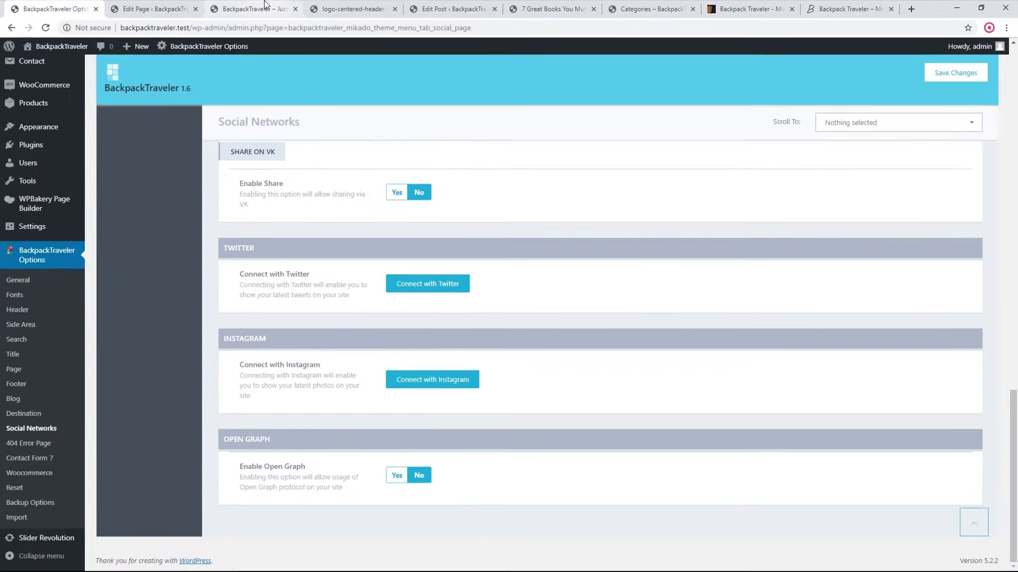
- Return to the local homepage and view the Never Ending Footsteps and Around the World in 10 Days sections
click(311, 0)
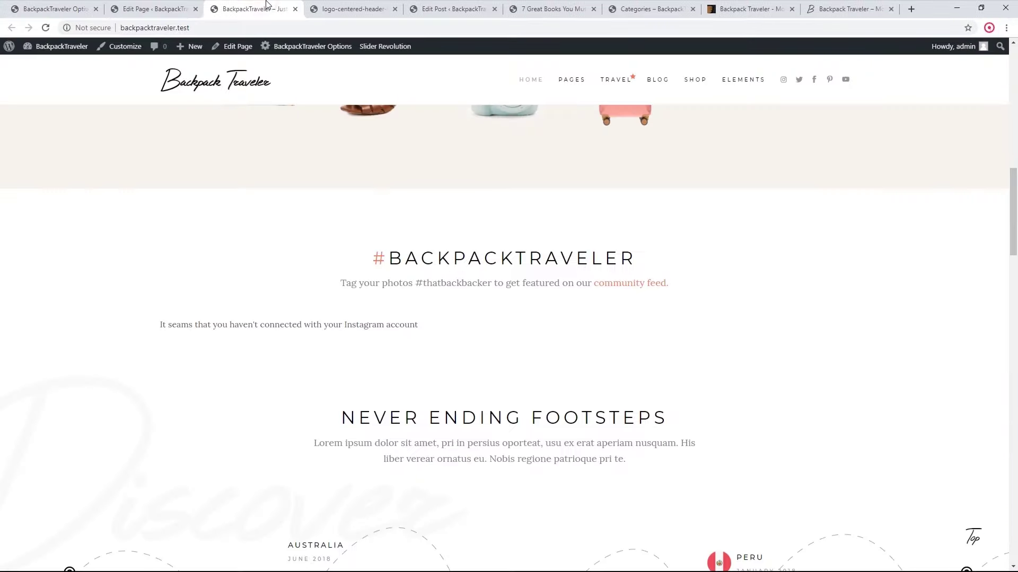
scroll(488, 294, down, 10)
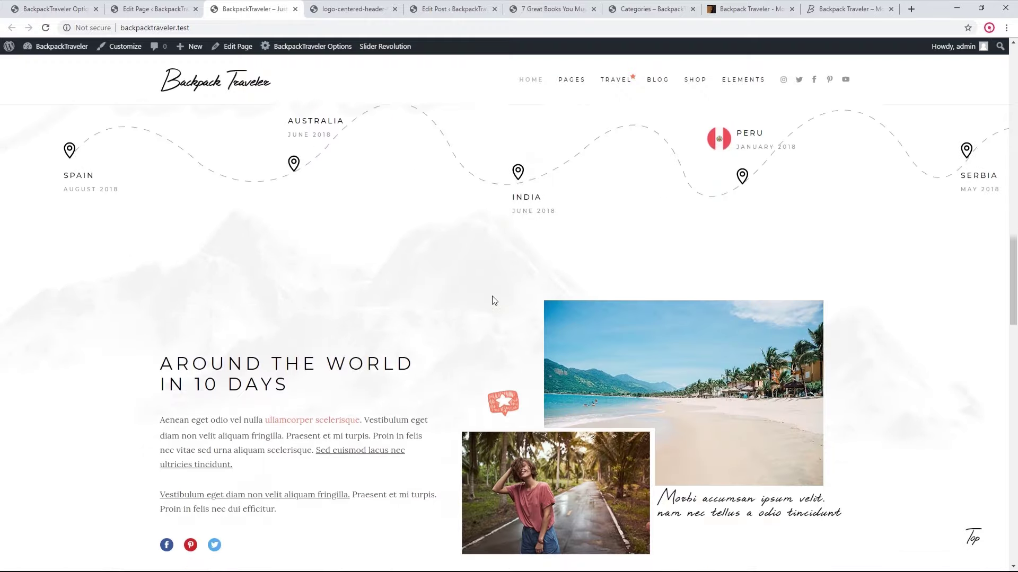
- View the homepage's Top Categories section and open the Destination Categories page in the admin area
scroll(493, 298, down, 9)
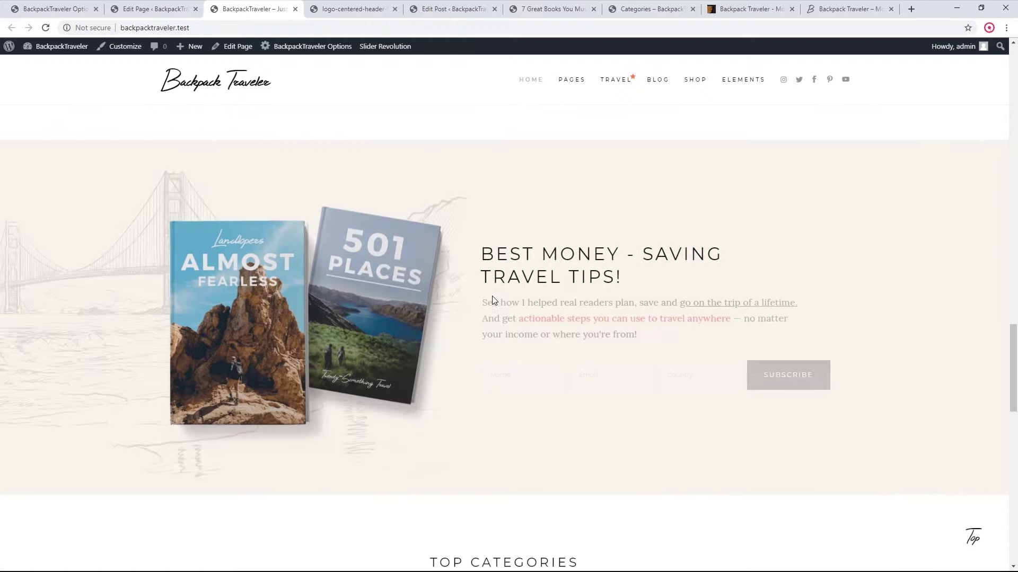
scroll(494, 297, down, 1)
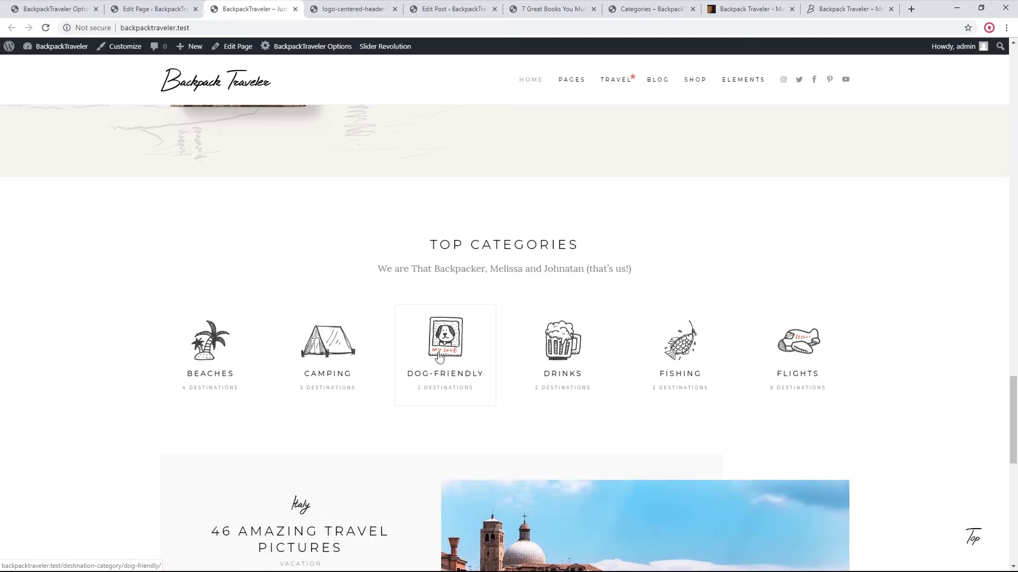
click(69, 9)
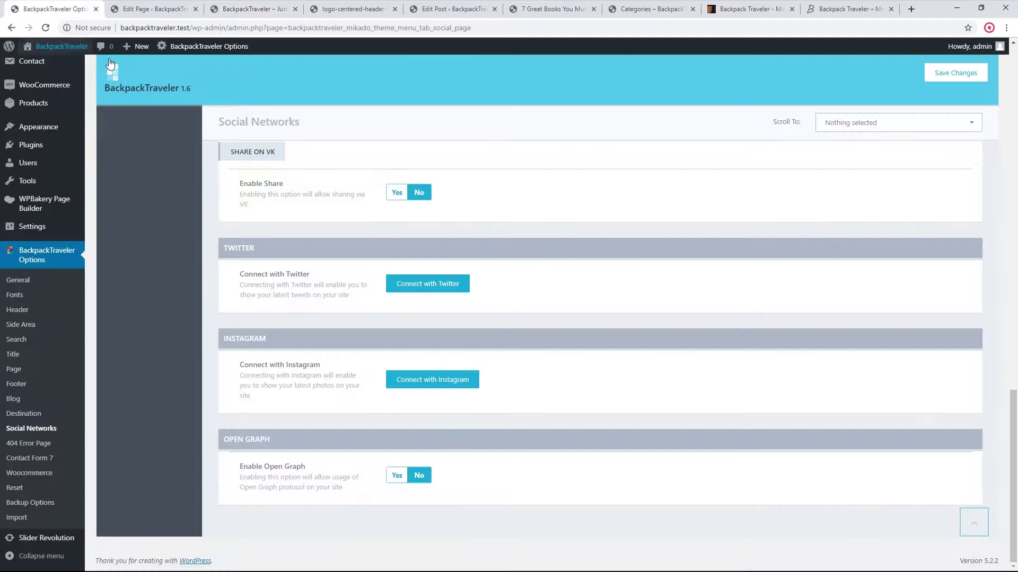
scroll(126, 169, up, 10)
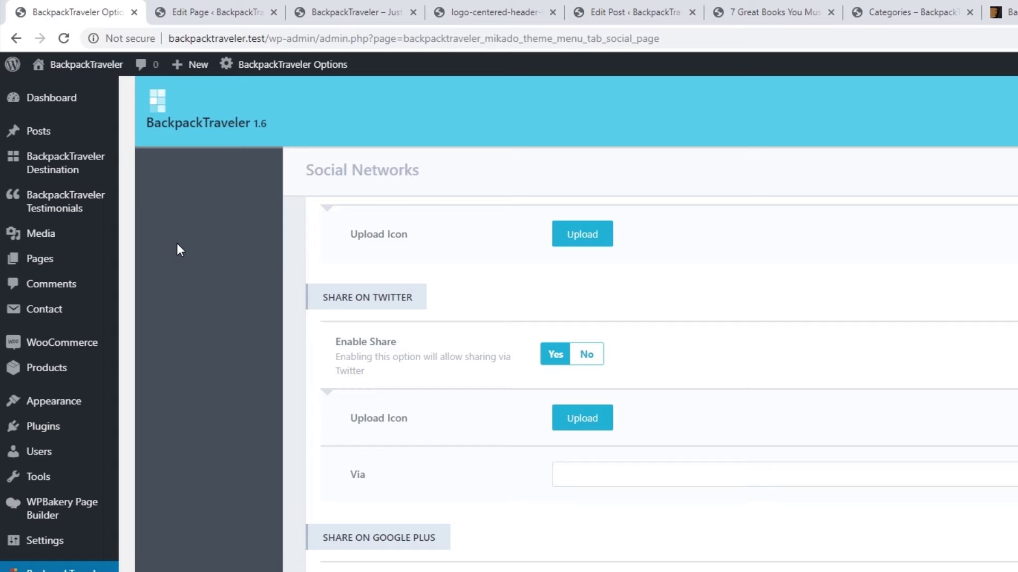
mouse_move(96, 161)
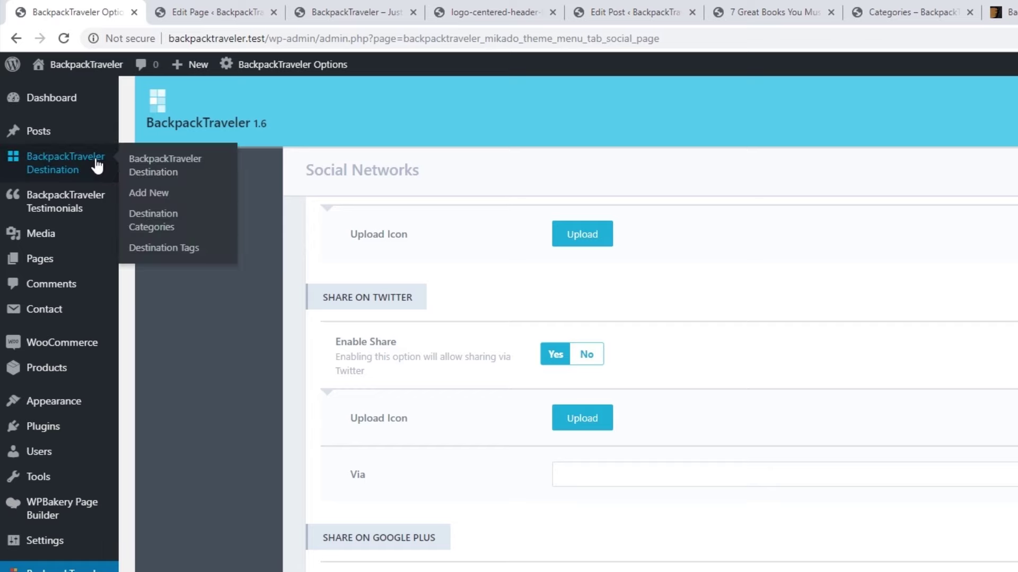
mouse_move(83, 203)
click(64, 165)
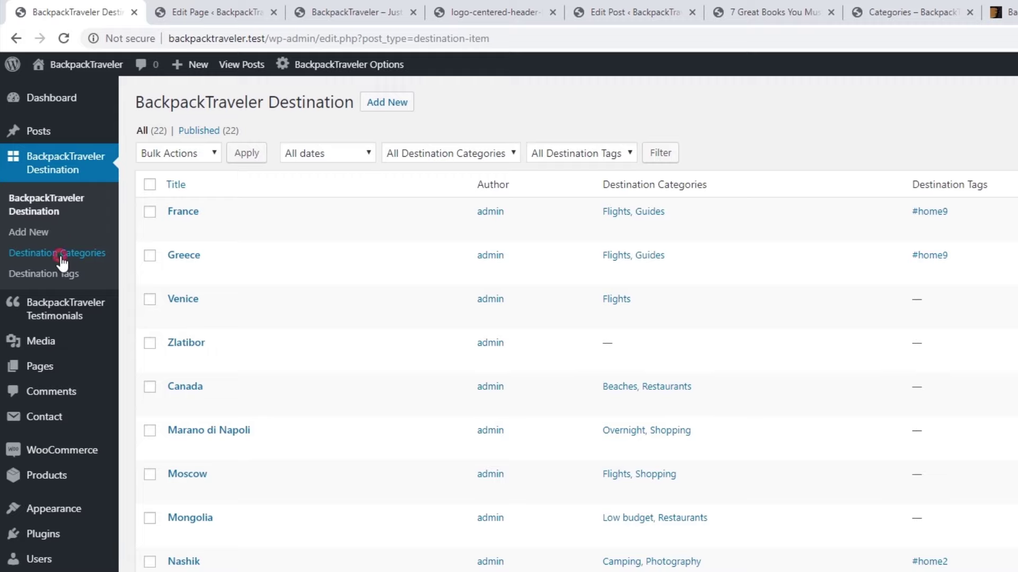
click(60, 254)
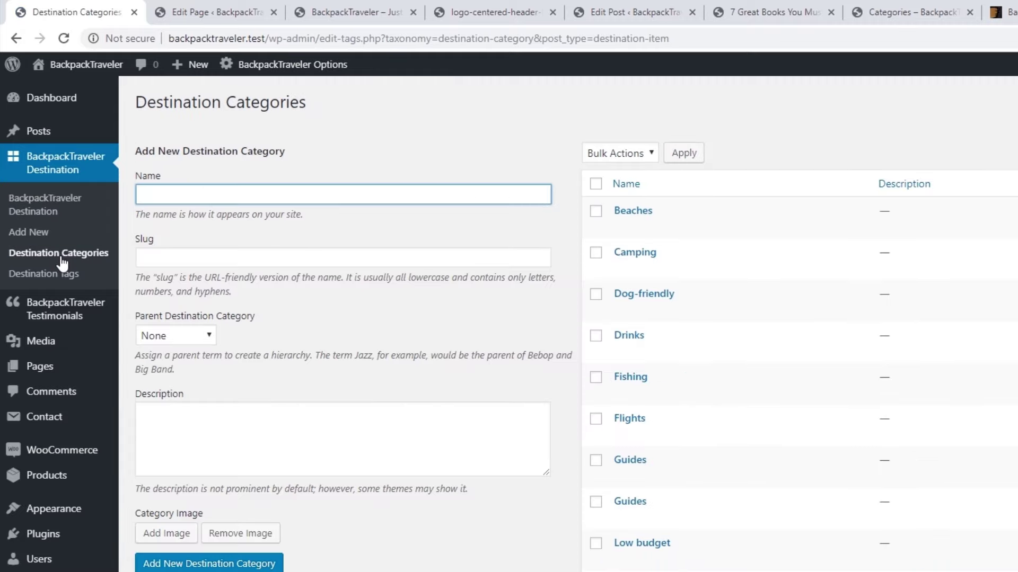
- Open the Beaches category from the homepage's Top Categories and inspect its Category Image setting in the category editor
click(339, 12)
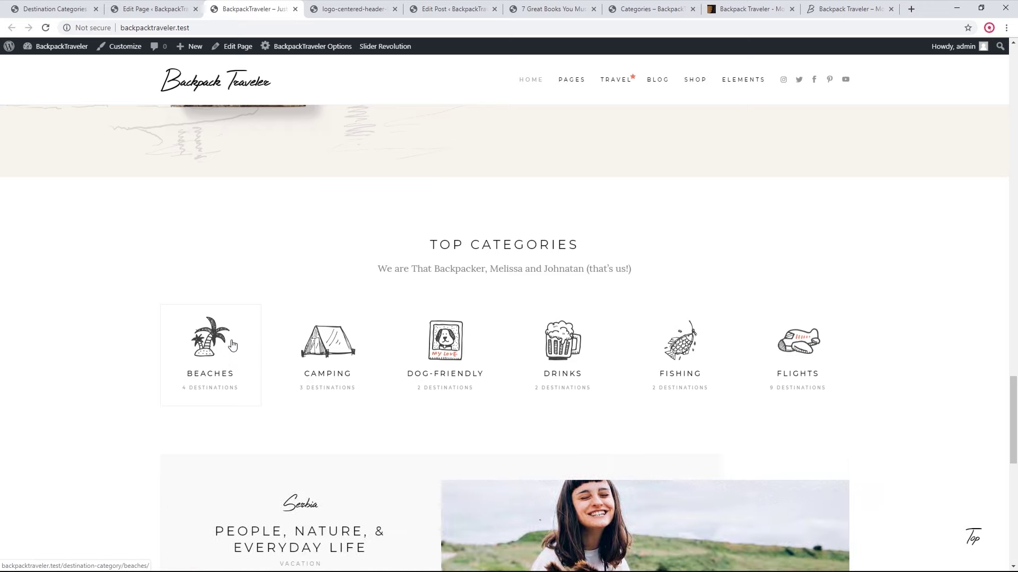
click(212, 350)
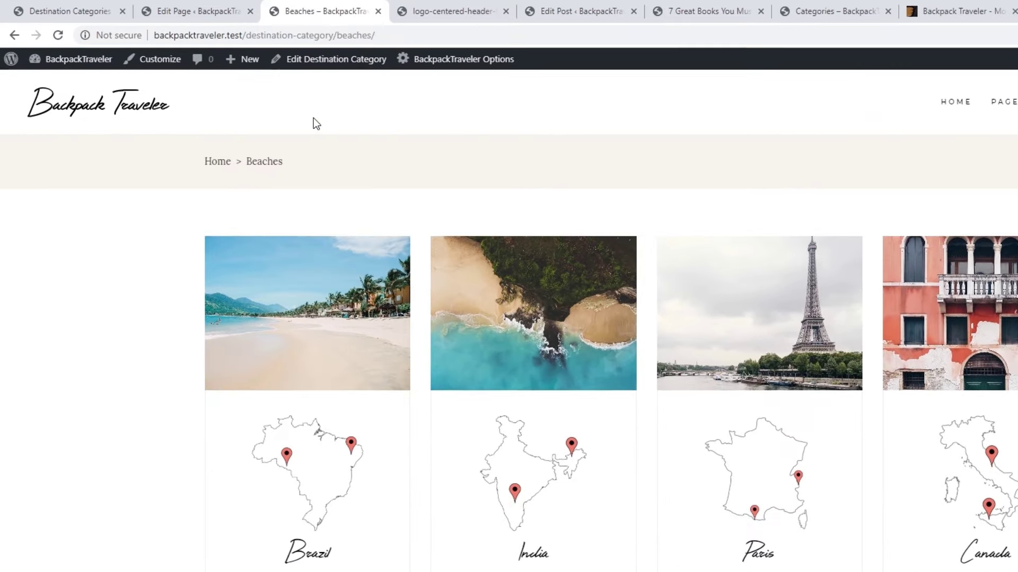
click(324, 59)
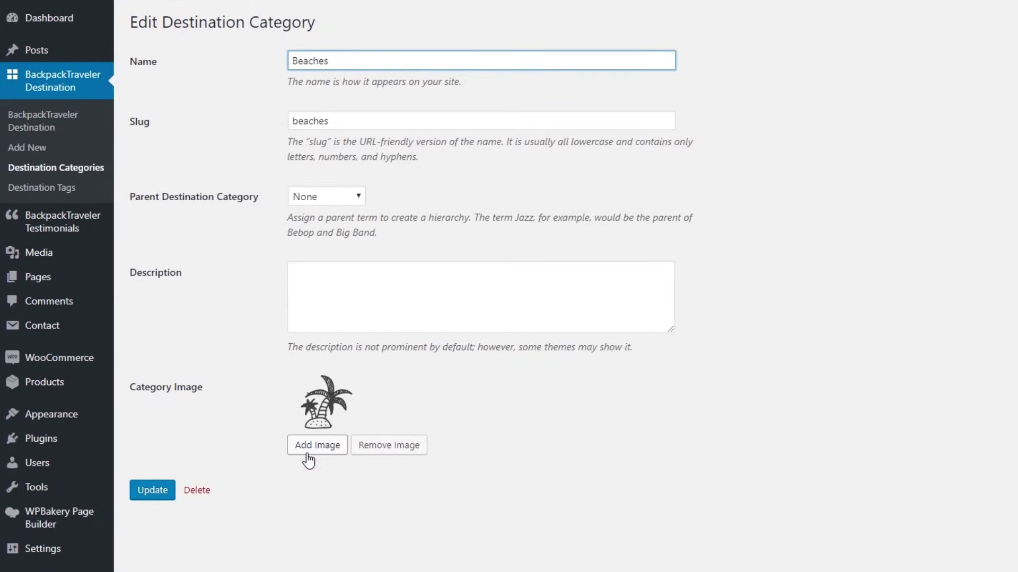
click(10, 27)
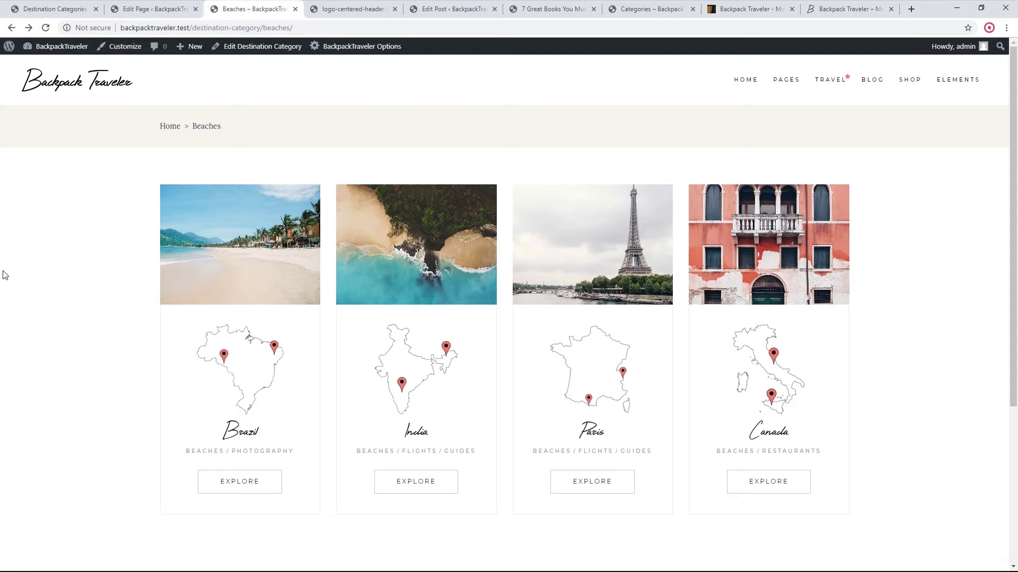
- Open the India destination from the Beaches archive and look through its costs, money saving tips and travel guides sections
scroll(3, 275, down, 1)
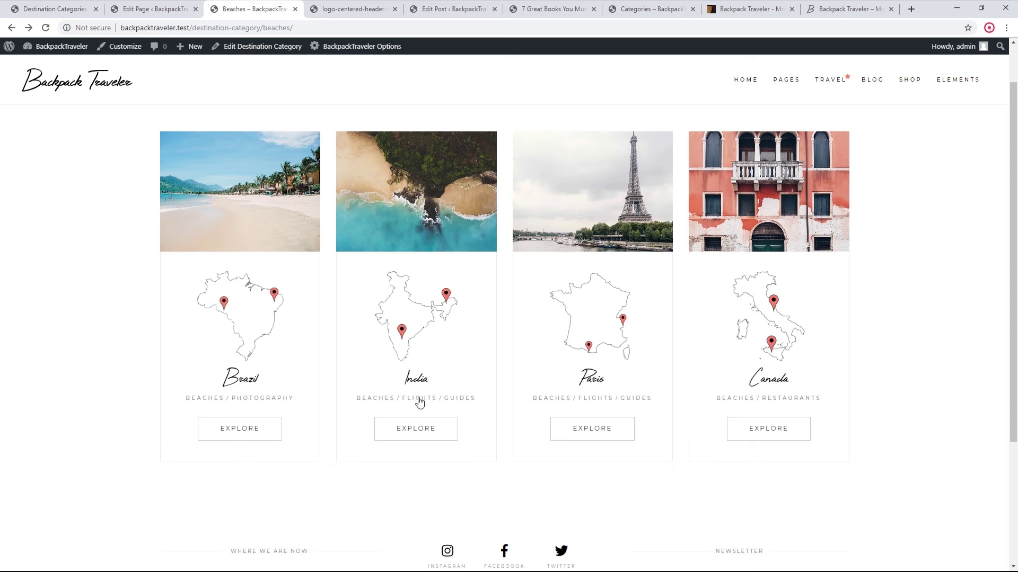
click(435, 431)
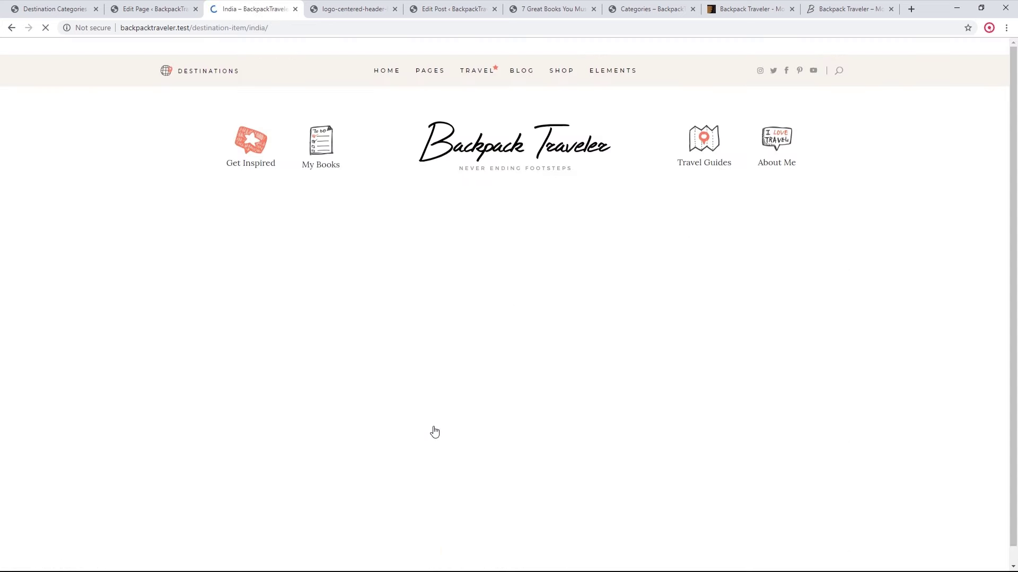
scroll(434, 432, down, 5)
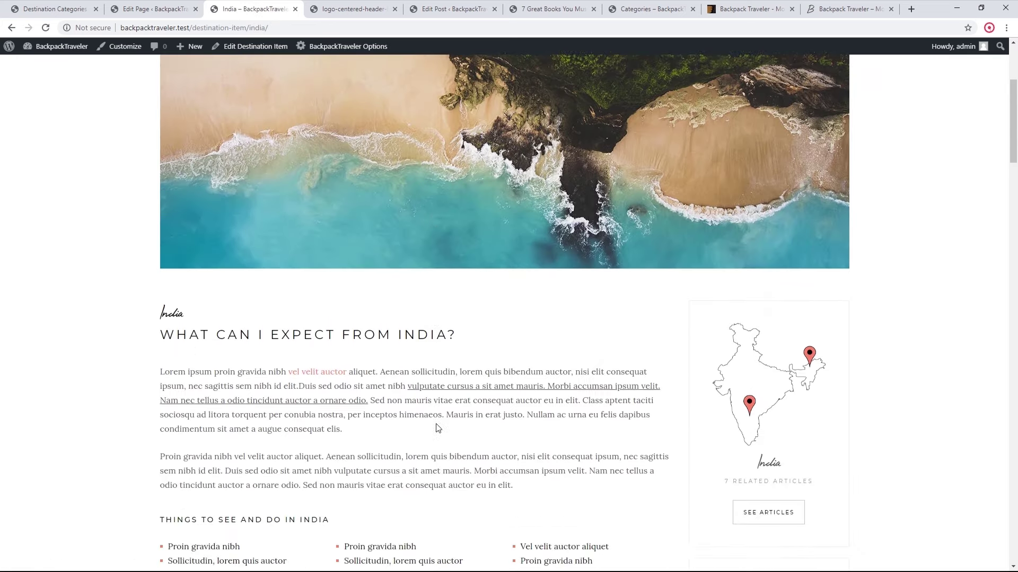
scroll(436, 426, down, 12)
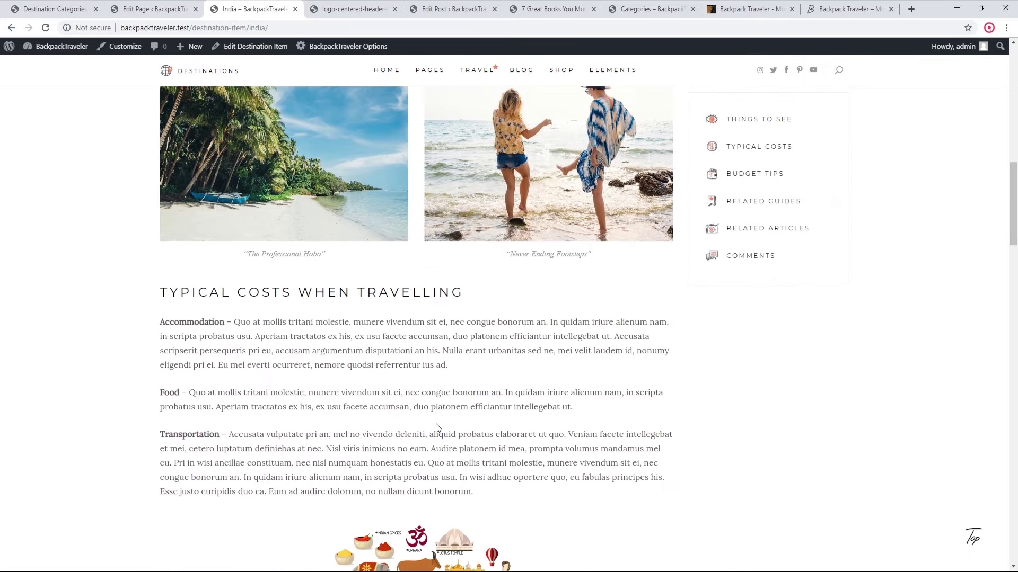
scroll(437, 428, down, 12)
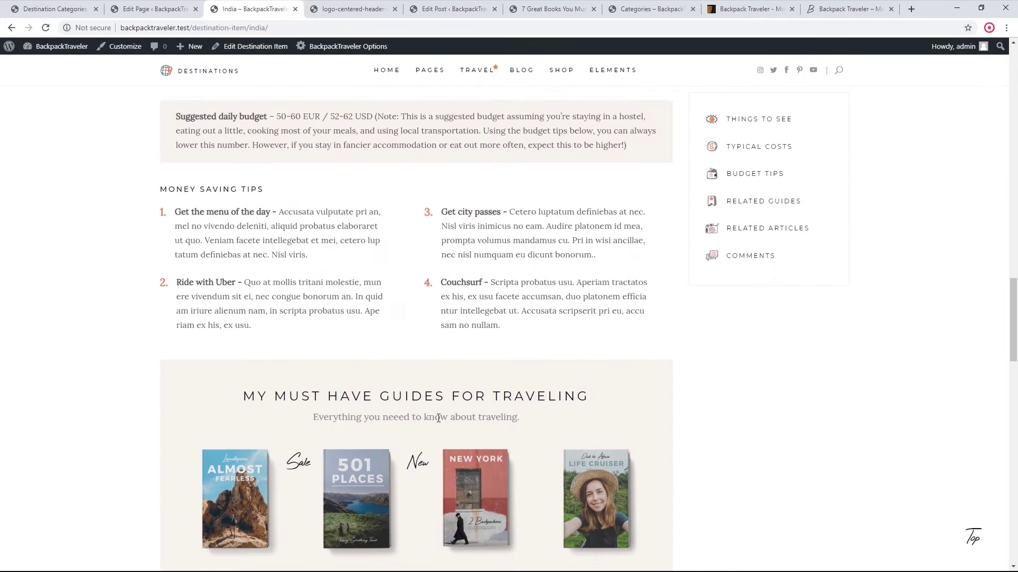
scroll(436, 411, down, 2)
scroll(436, 412, up, 2)
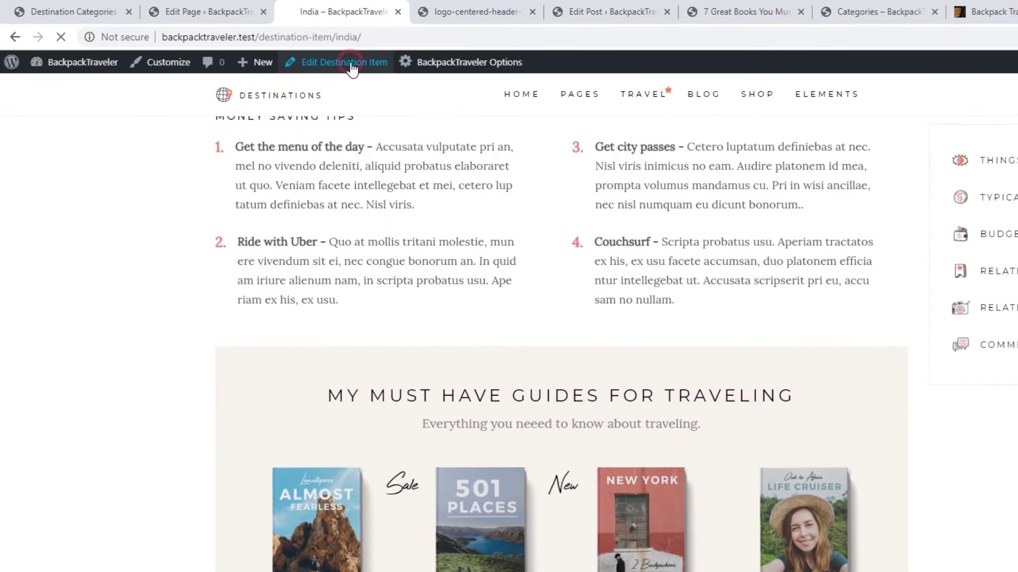
- Open the India destination item for editing and look through its shortcode content in the classic editor
click(302, 54)
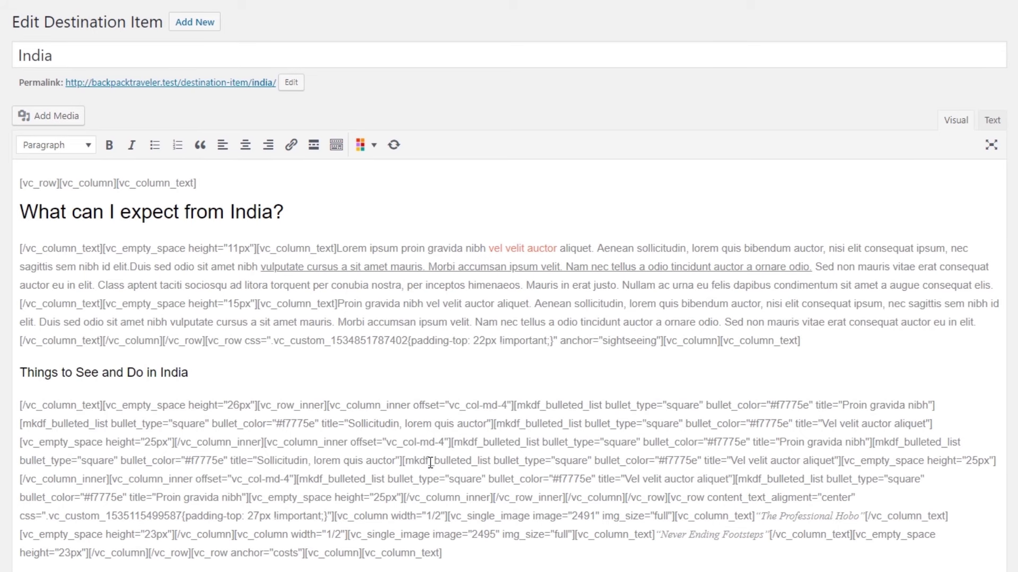
scroll(430, 462, down, 8)
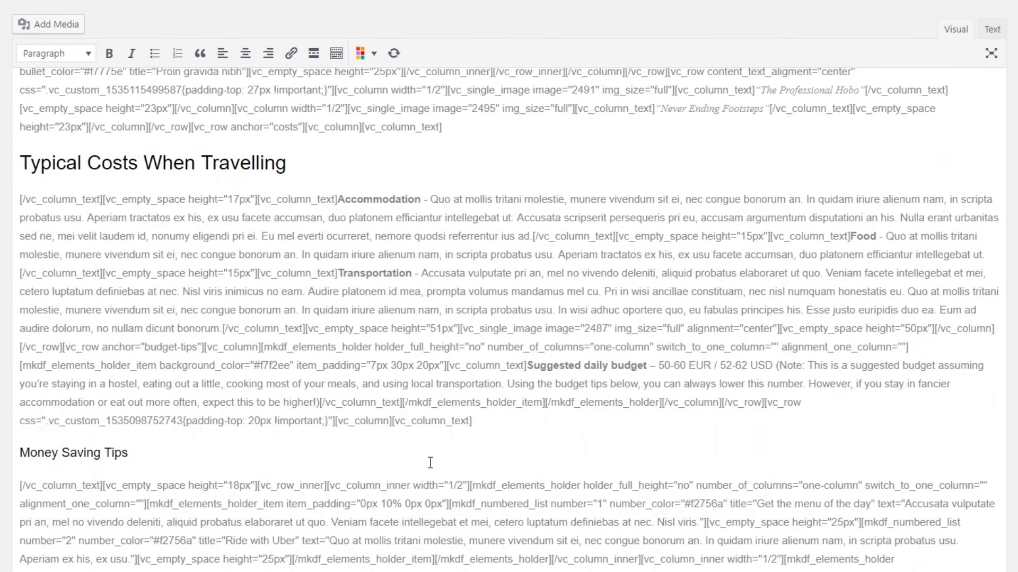
scroll(429, 462, up, 8)
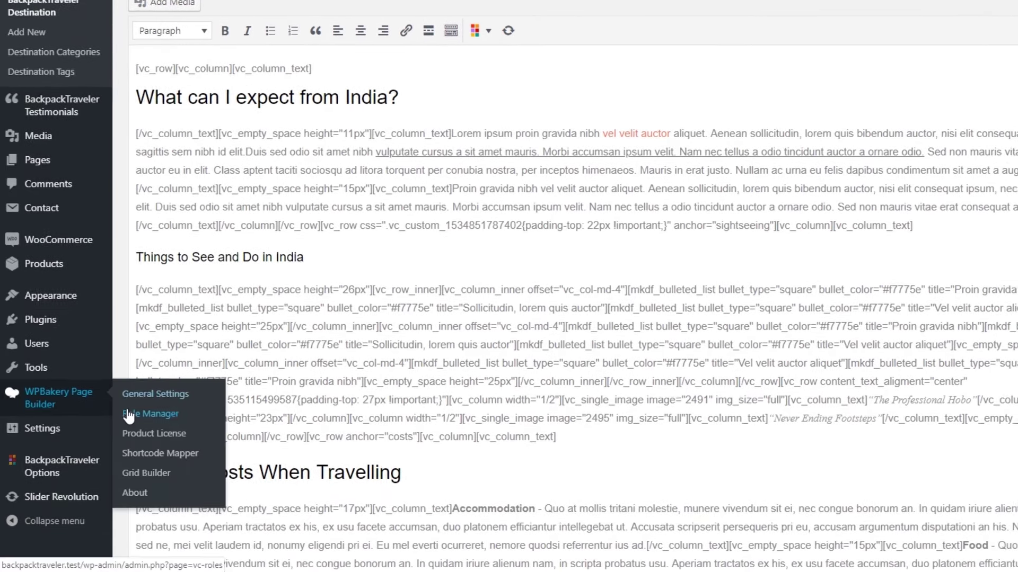
- In a separate WPBakery Role Manager page, set Administrator post types to Custom, enable post, destination-item and product, and save
middle_click(151, 413)
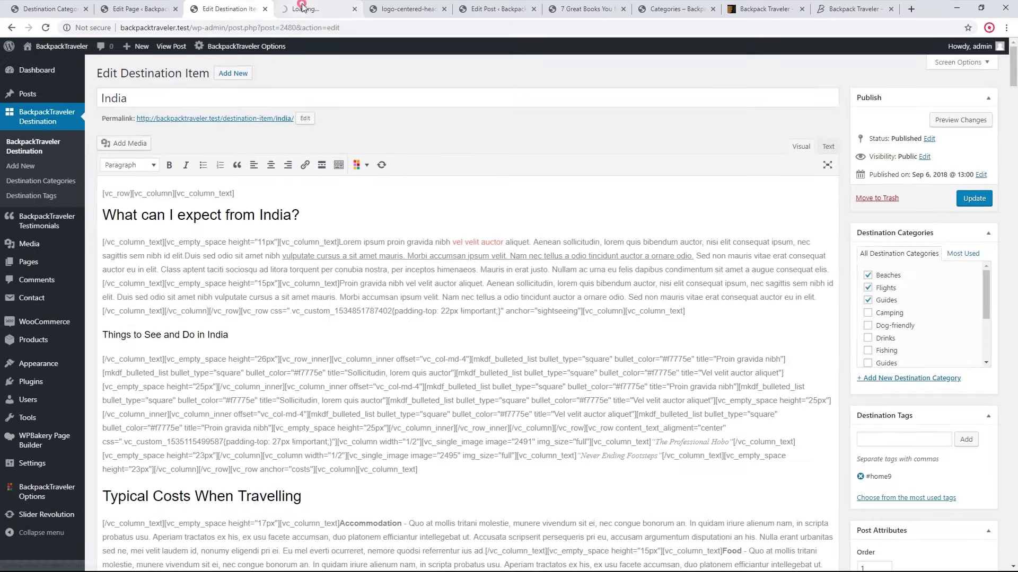
click(303, 8)
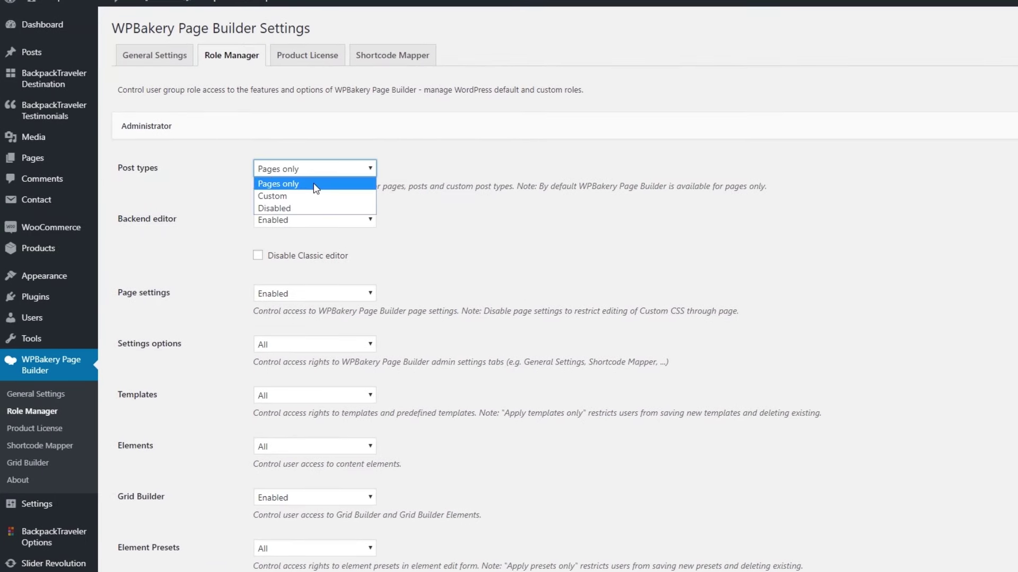
click(313, 200)
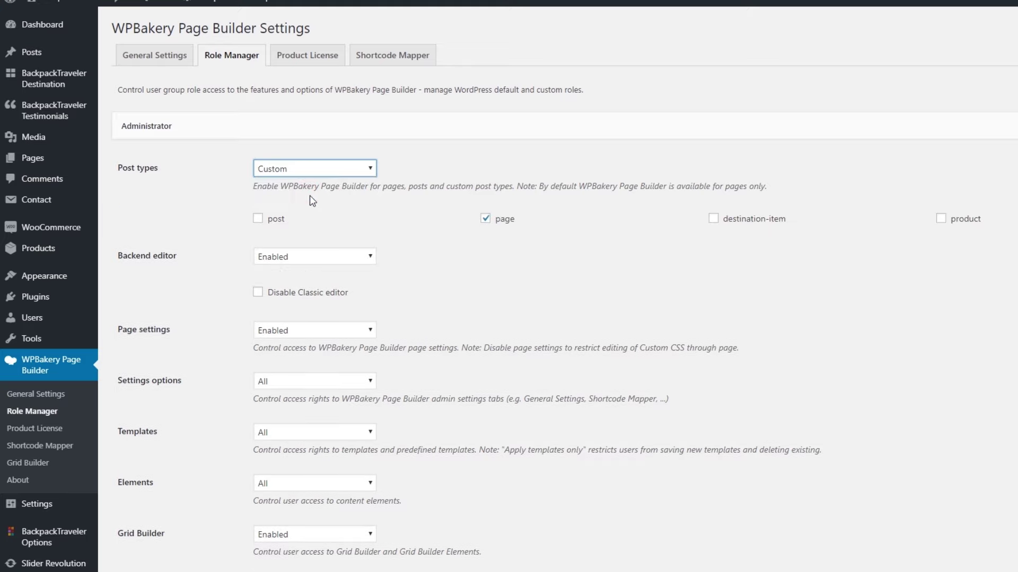
click(273, 218)
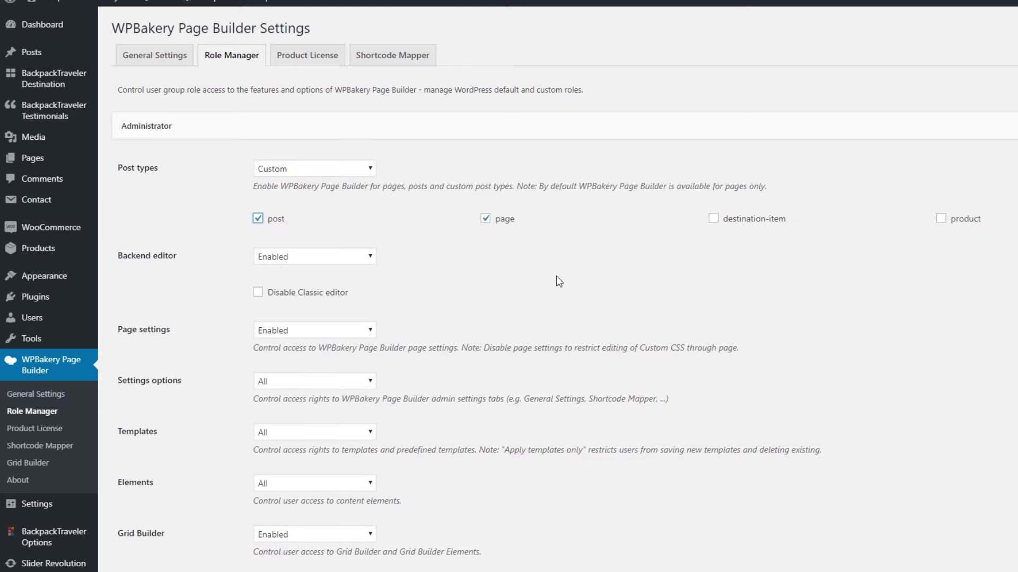
click(764, 219)
click(967, 220)
scroll(361, 294, down, 5)
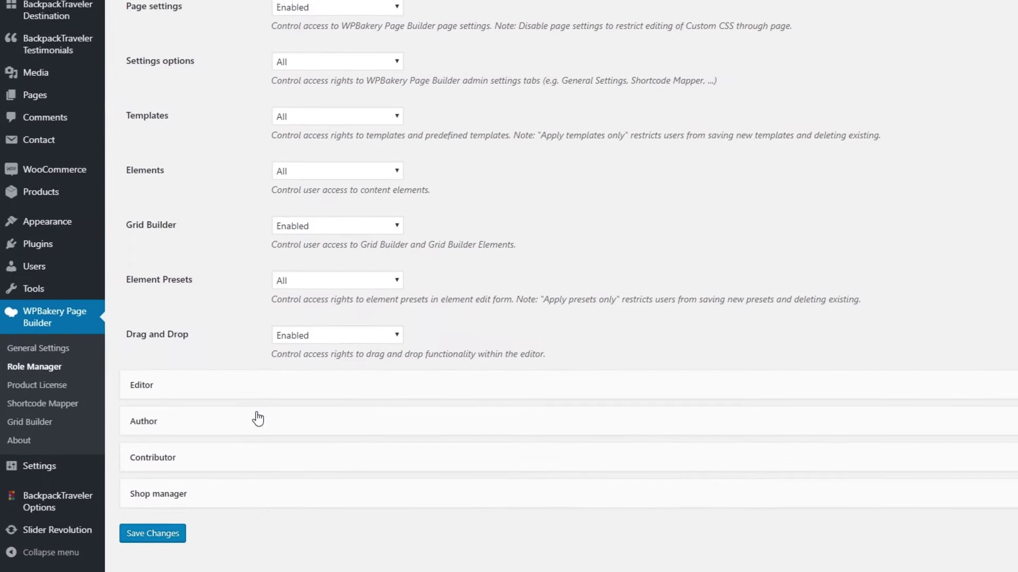
click(165, 532)
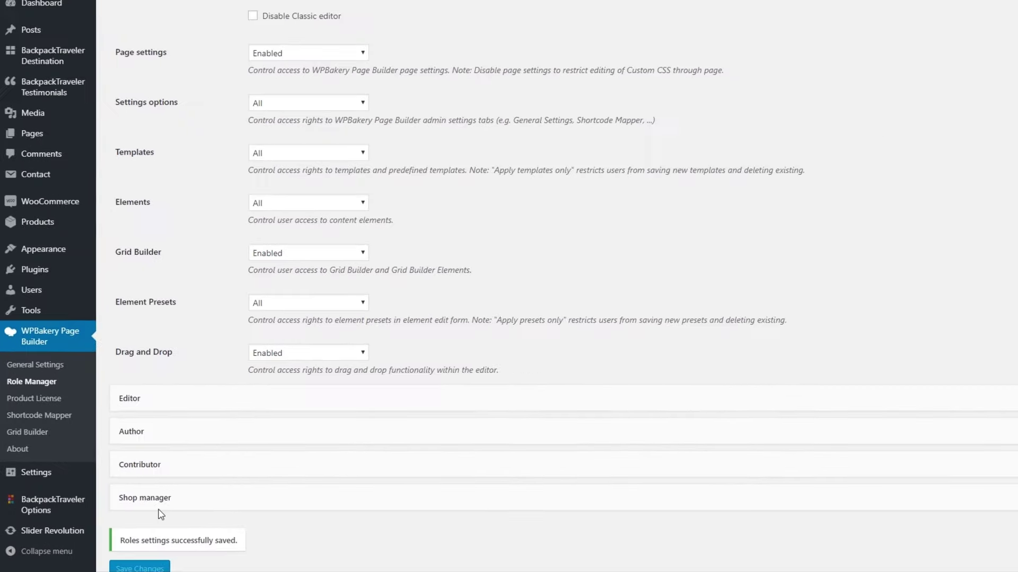
- Reload the India destination's edit page and look through its content in the WPBakery Page Builder backend editor
click(231, 1)
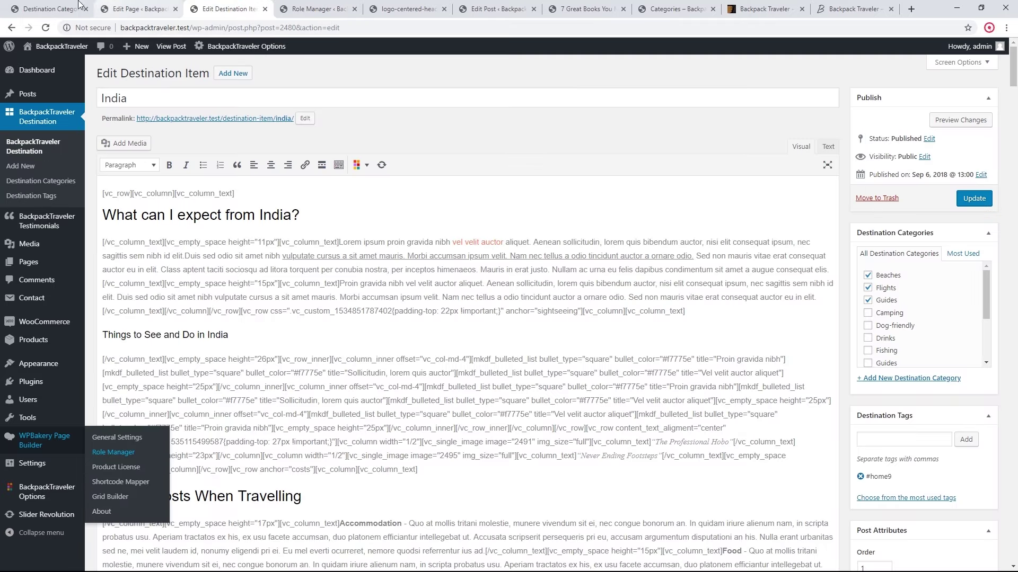
click(46, 27)
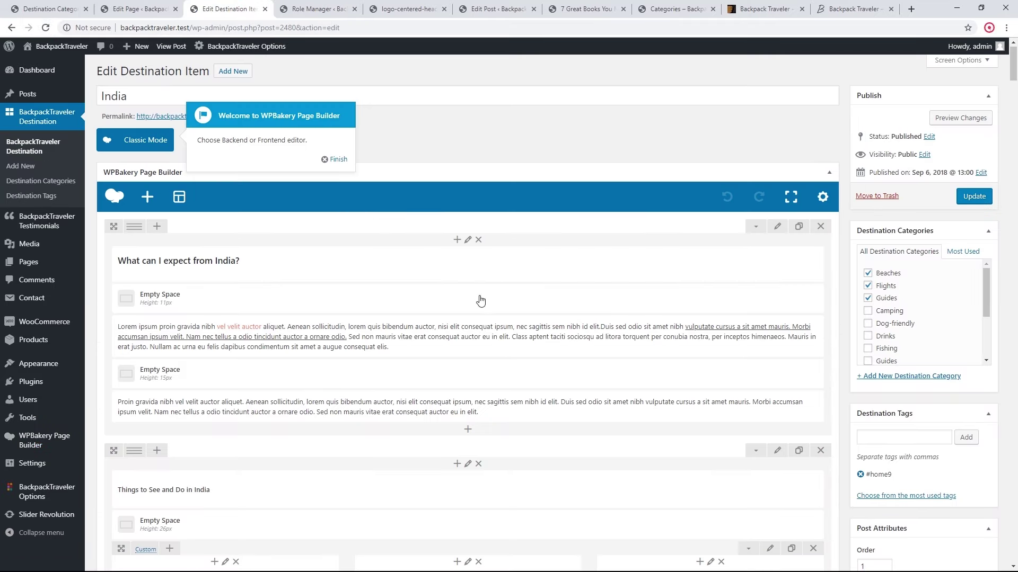
scroll(482, 301, down, 4)
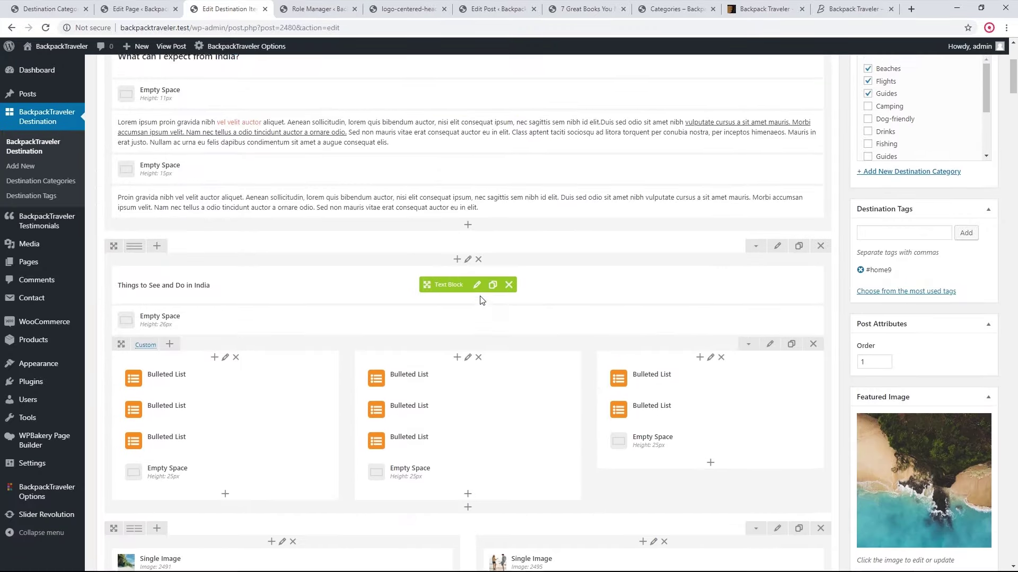
scroll(482, 301, up, 4)
- Review the Role Manager's post type settings and open WPBakery's General Settings to check the Disable Gutenberg Editor option
click(327, 12)
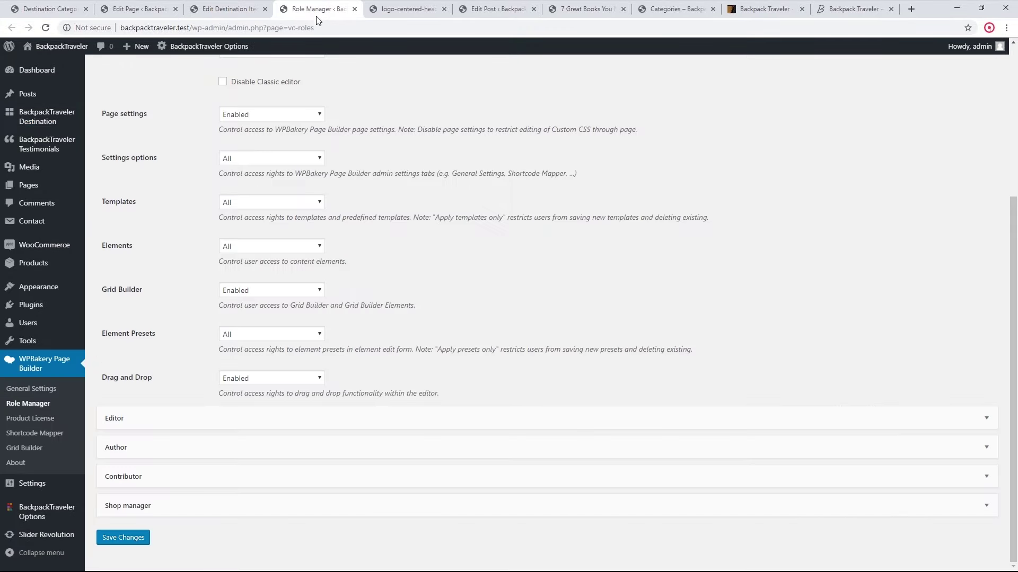
scroll(329, 334, up, 4)
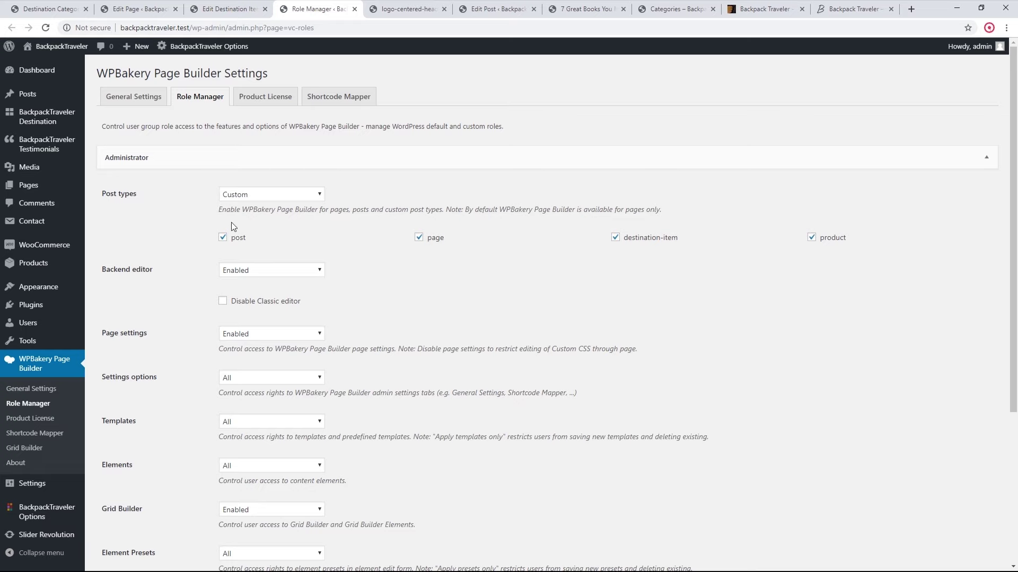
click(126, 99)
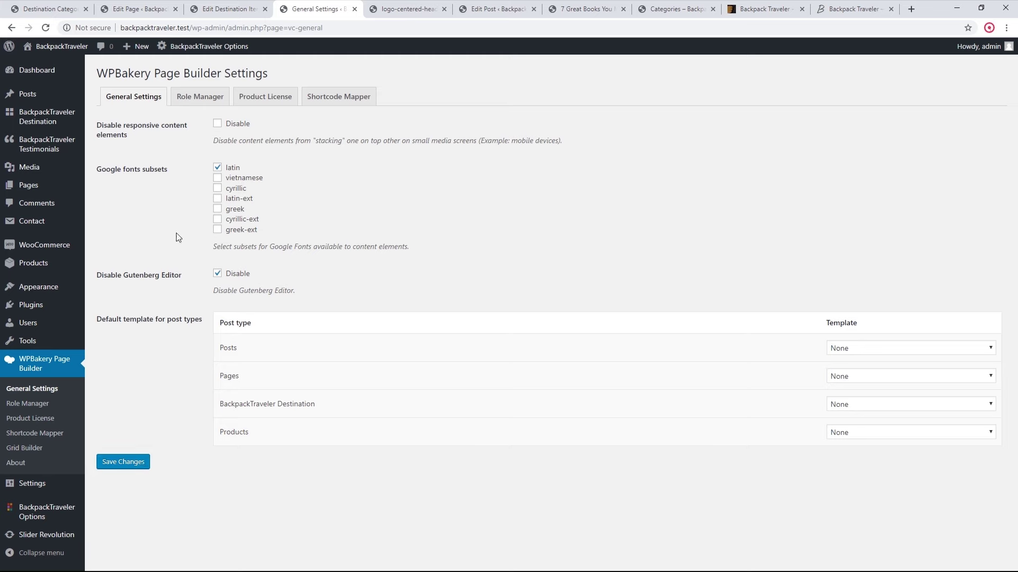
- Open the India destination's public page from its edit screen and view the What Can I Expect from India section
click(219, 9)
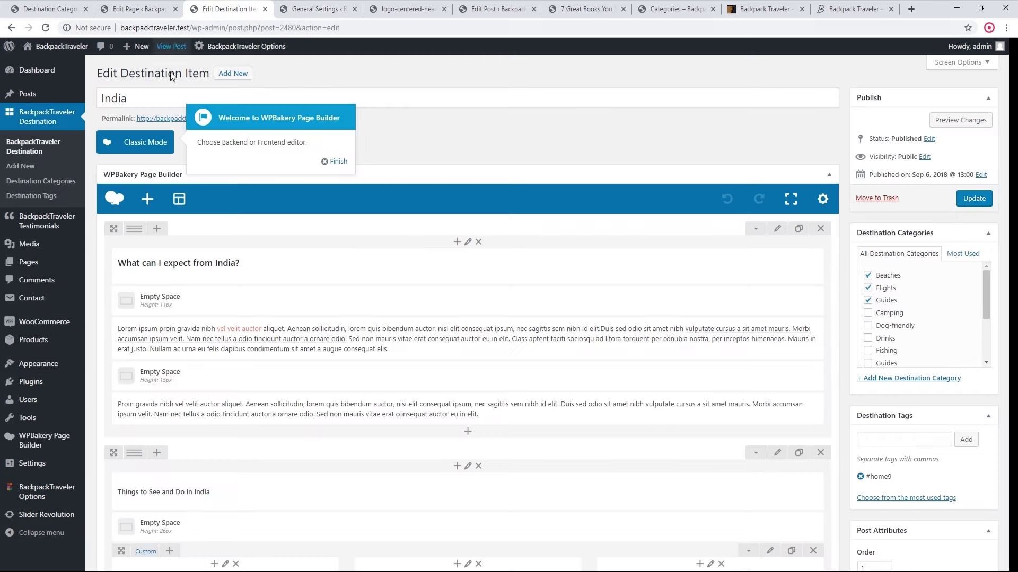
middle_click(157, 121)
click(291, 6)
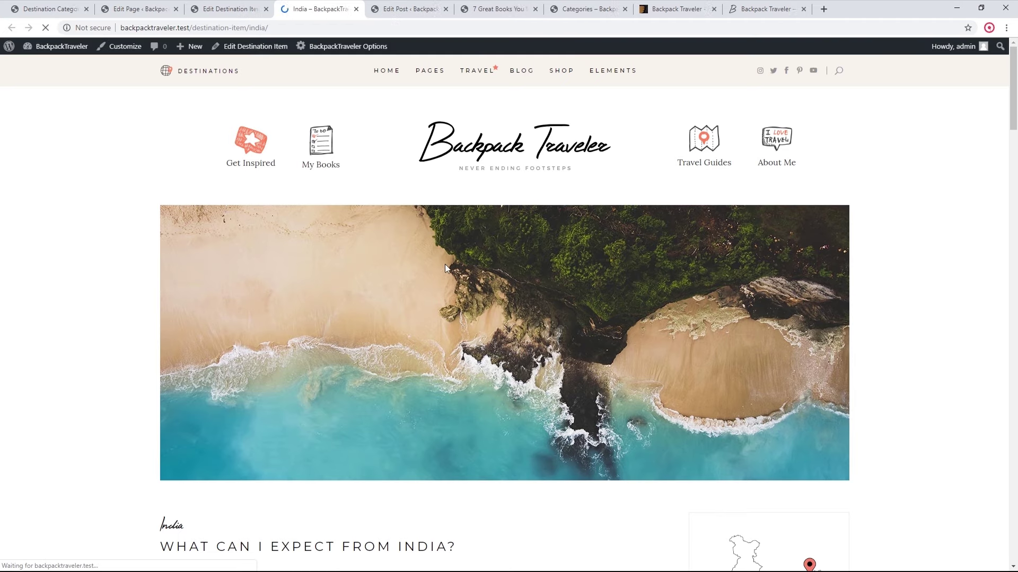
scroll(454, 321, down, 1)
scroll(453, 321, down, 5)
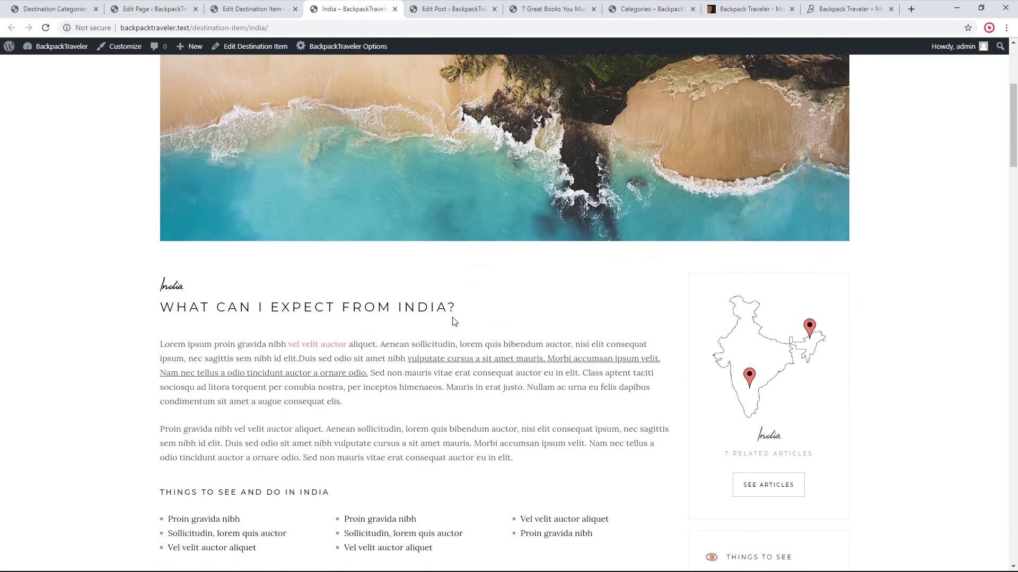
- Look through India's public page down to Typical Costs When Travelling and compare it with the bulleted list rows in its backend editor
scroll(454, 321, down, 1)
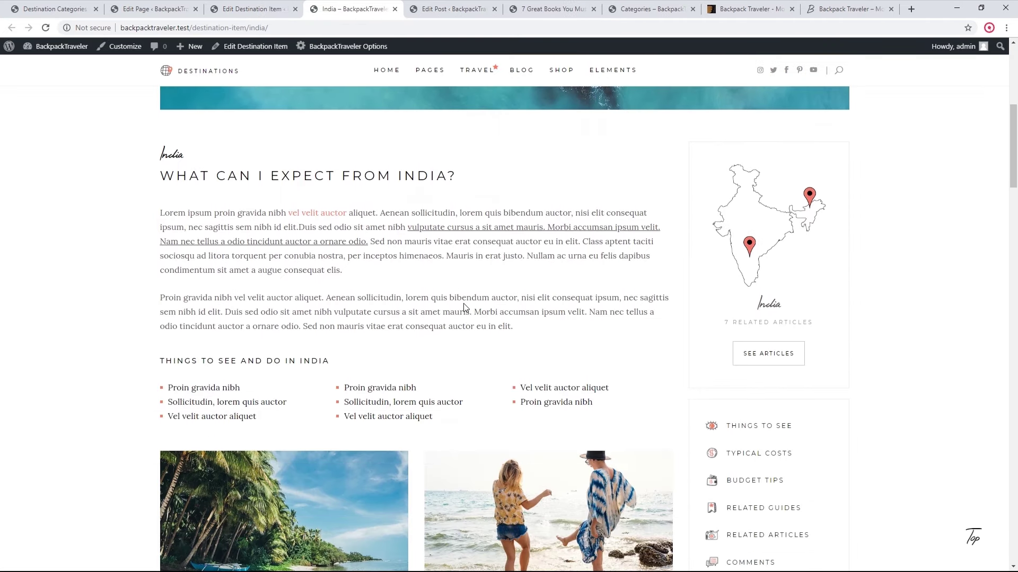
scroll(464, 302, down, 4)
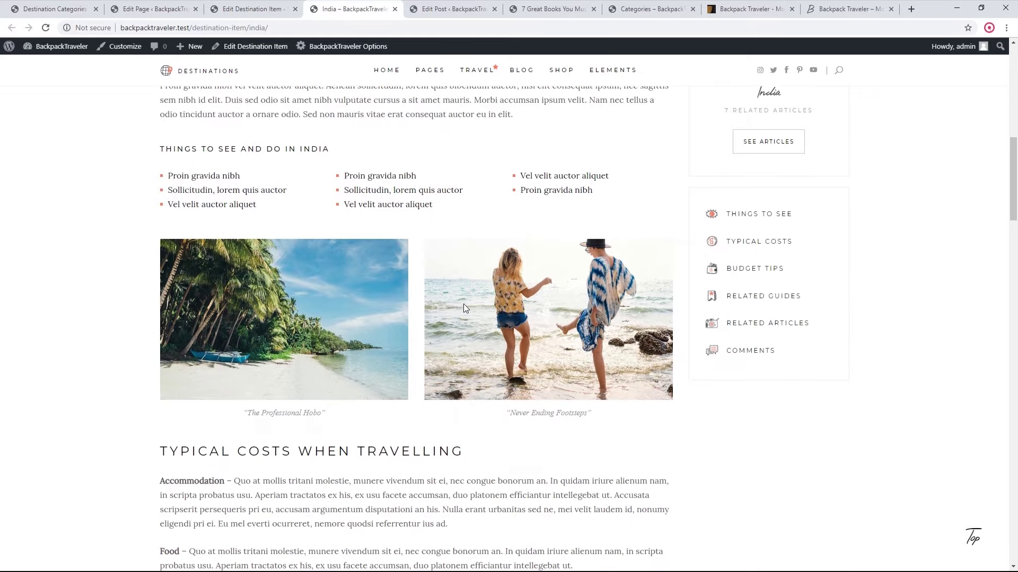
scroll(464, 305, down, 4)
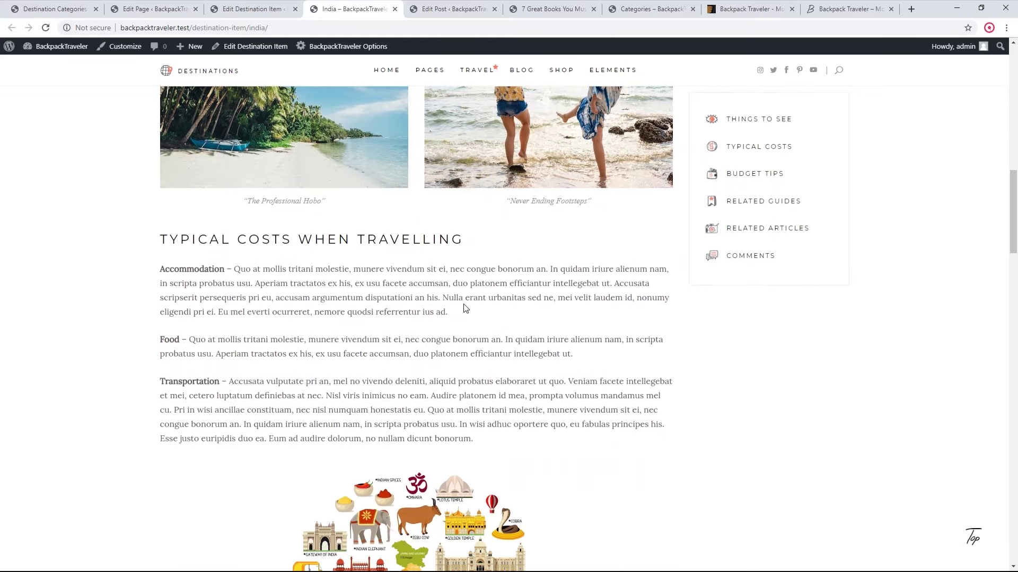
scroll(464, 309, down, 2)
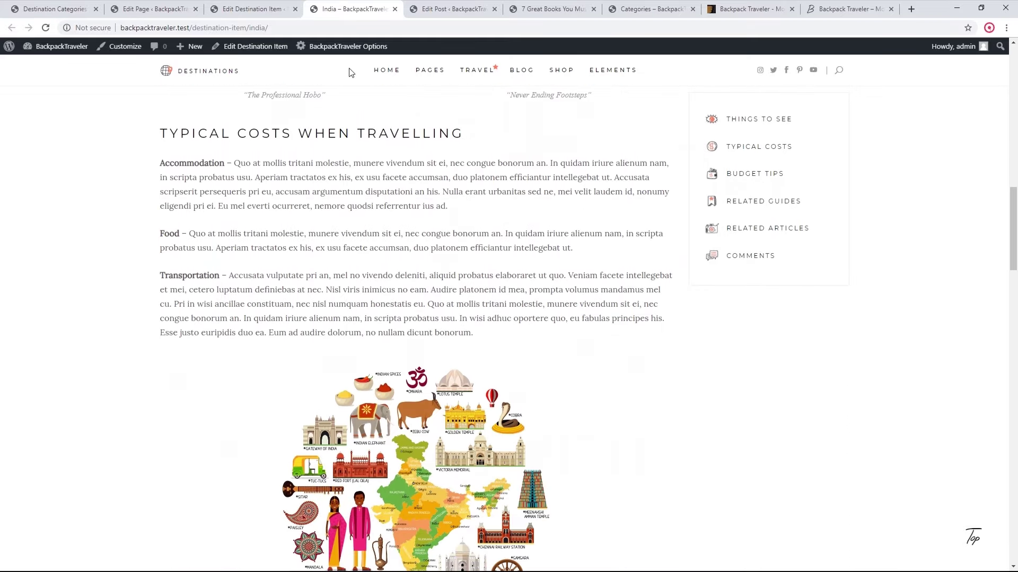
click(248, 8)
scroll(316, 380, down, 3)
scroll(317, 380, down, 6)
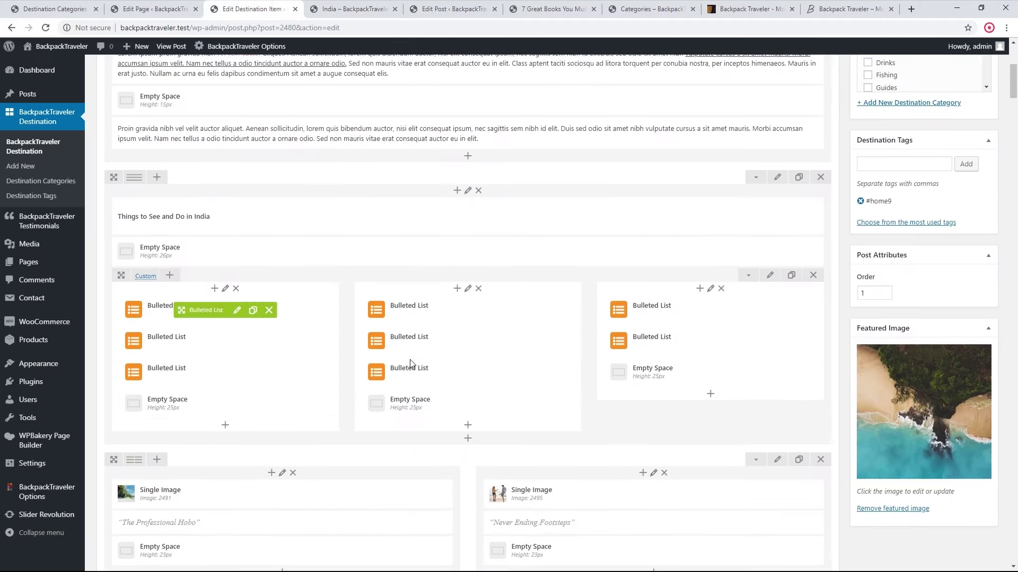
click(361, 9)
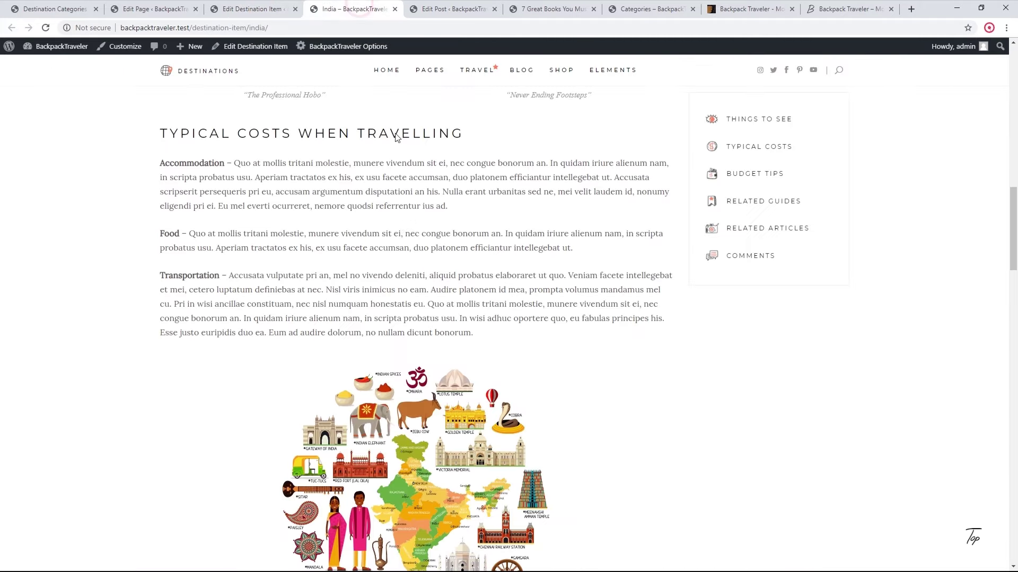
- Find the Suggested daily budget box on the India page and inspect its Text Block settings in the destination's backend editor, without changes
scroll(378, 253, down, 5)
scroll(377, 254, down, 3)
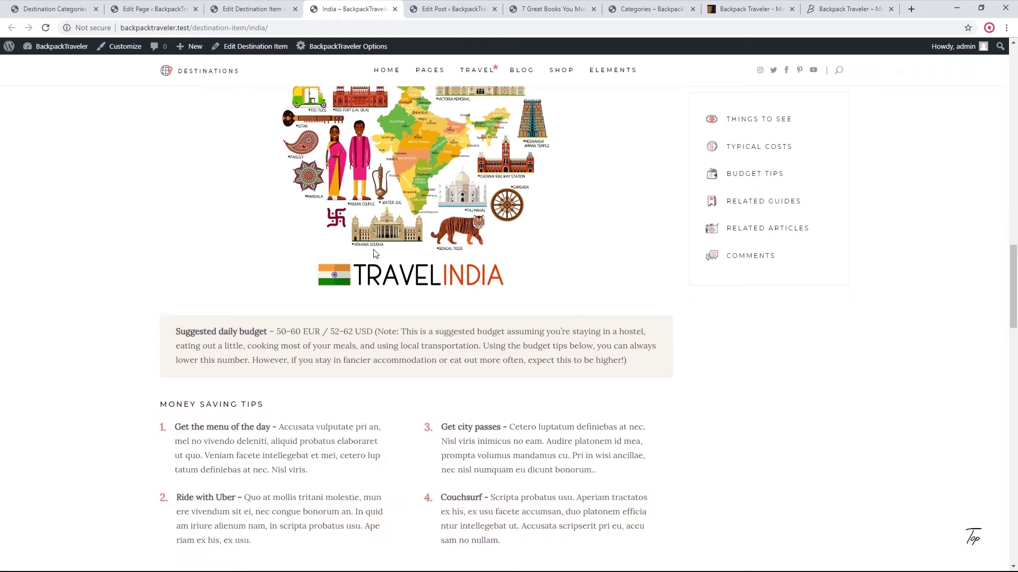
drag(172, 334, 260, 344)
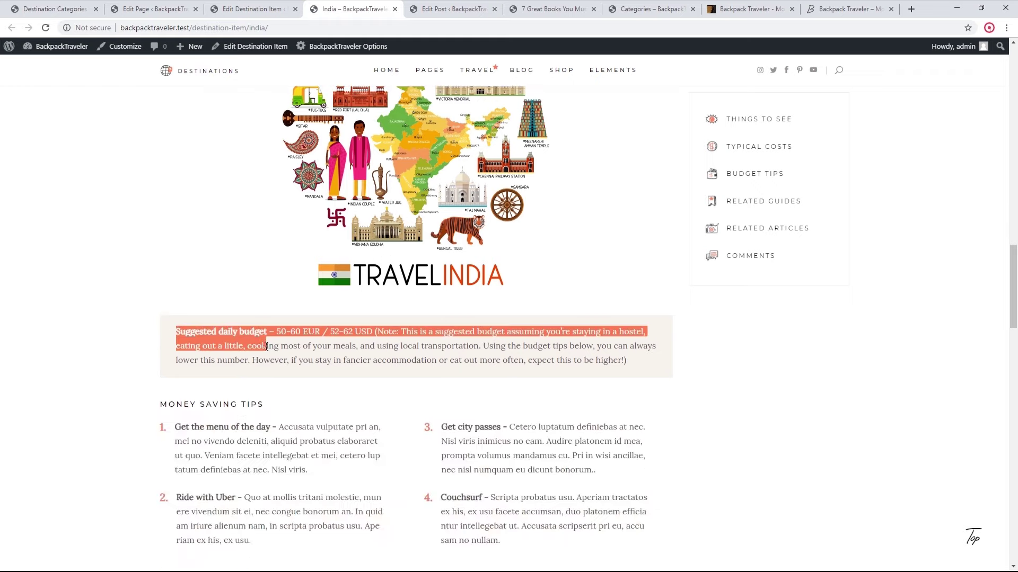
click(265, 342)
click(260, 10)
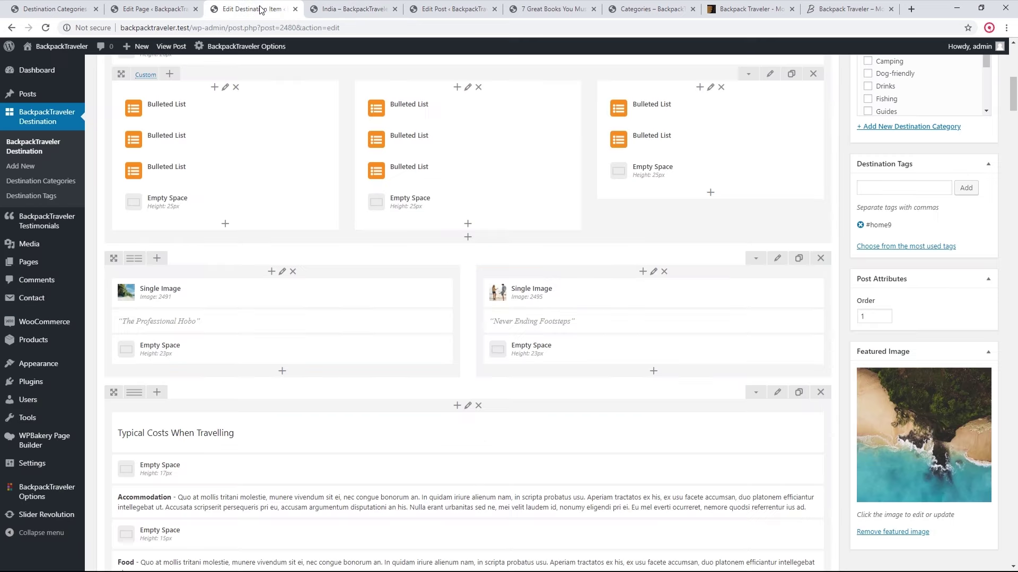
scroll(339, 235, down, 10)
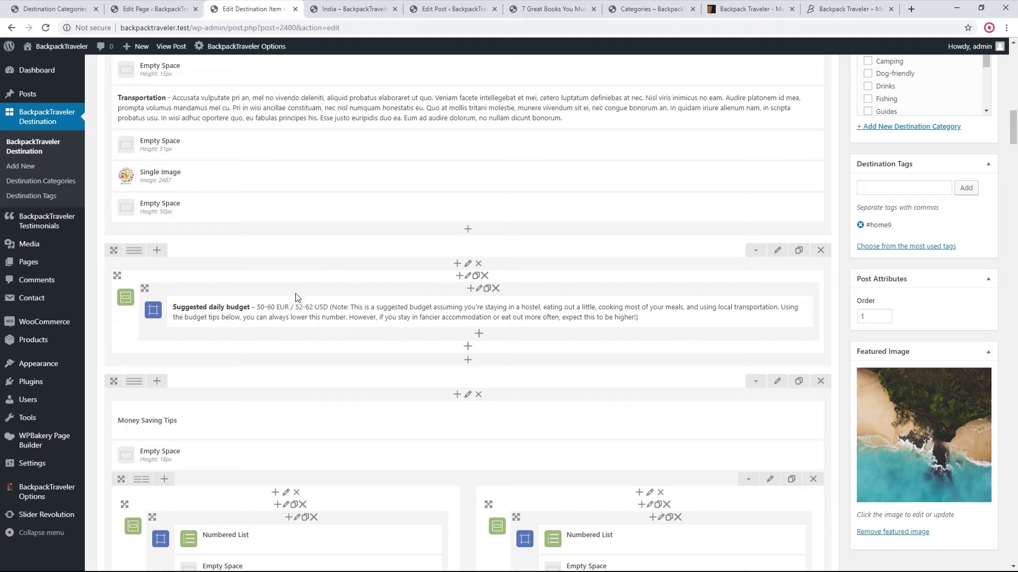
click(488, 309)
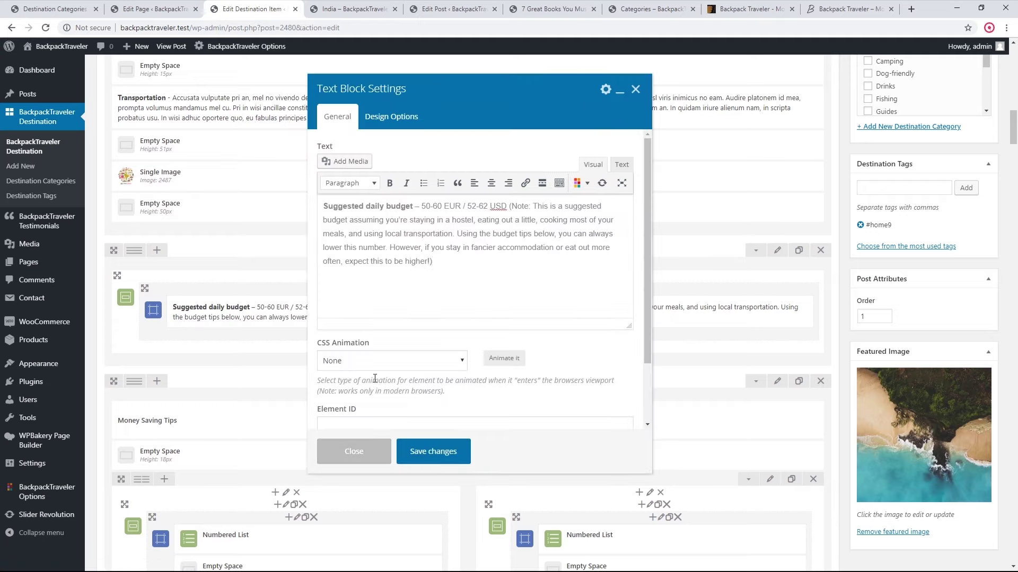
click(355, 451)
- View the My Must Have Guides for Traveling books on India's public page and the remaining content down to the destination navigation
click(347, 8)
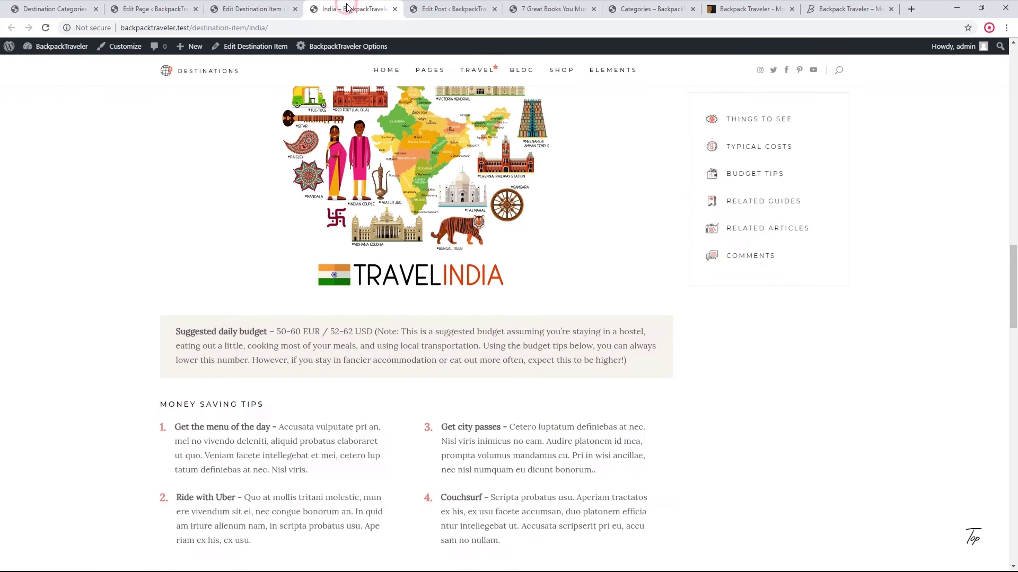
scroll(326, 214, down, 7)
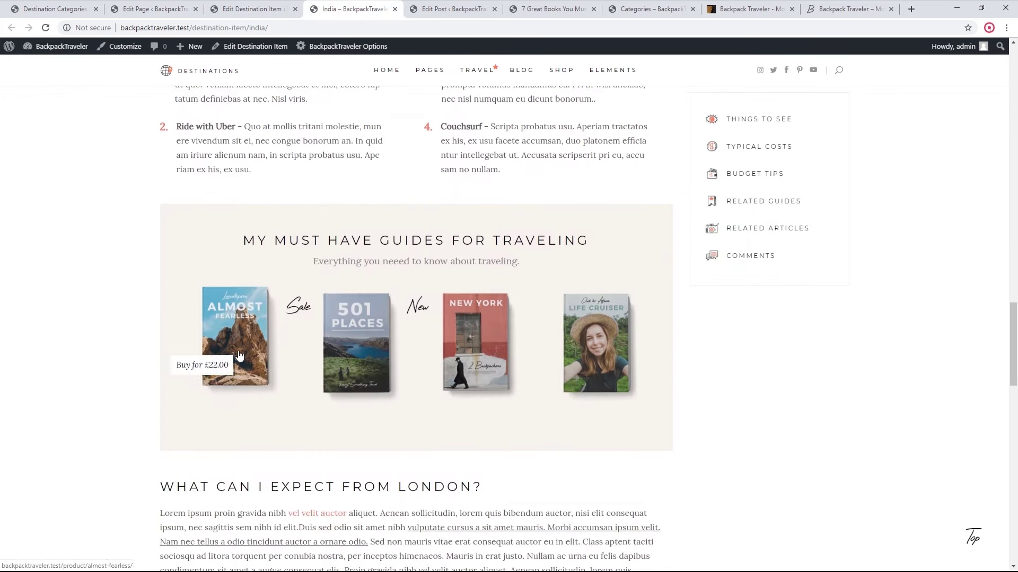
mouse_move(379, 366)
mouse_move(439, 362)
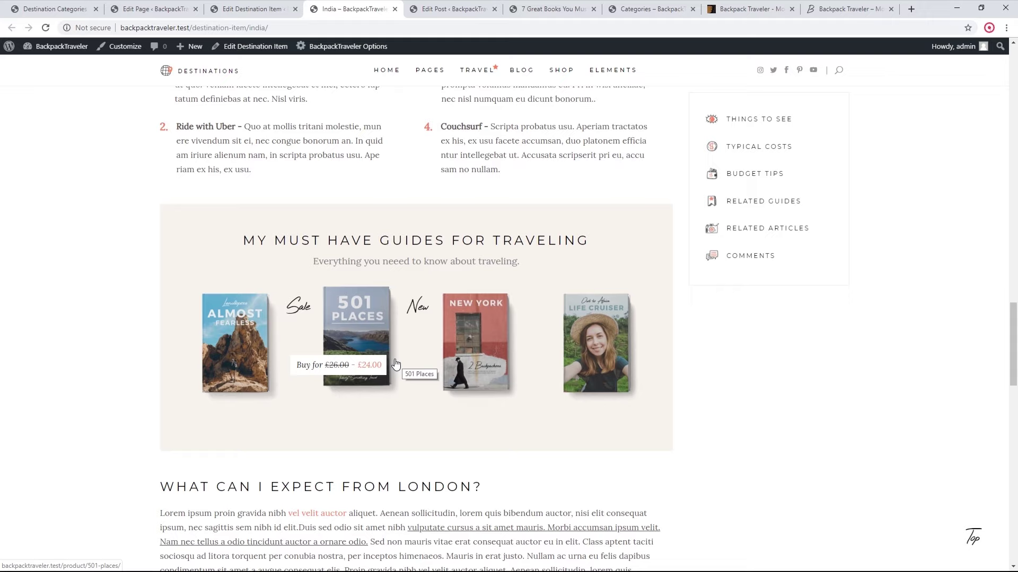
scroll(394, 364, down, 9)
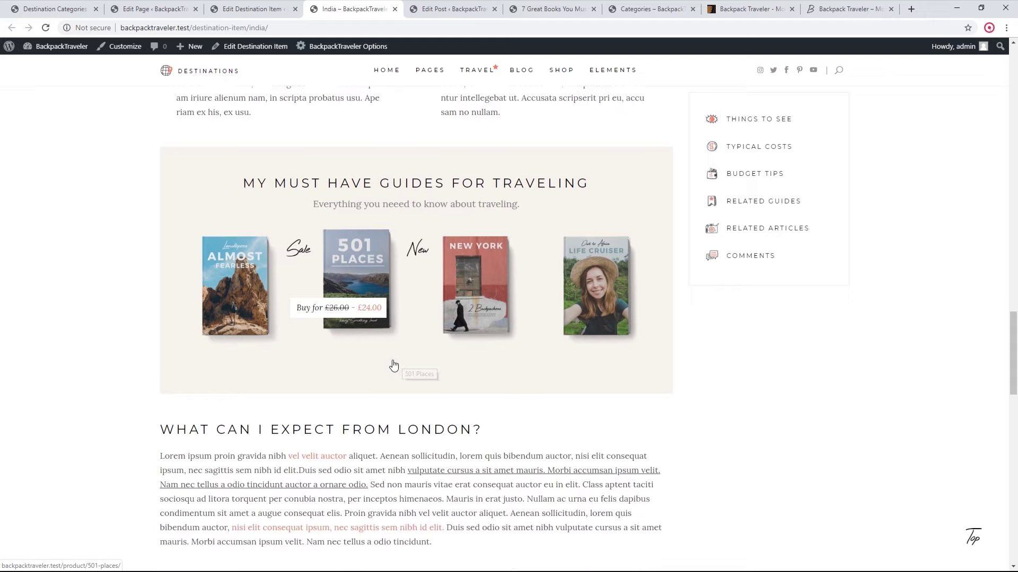
scroll(395, 360, down, 1)
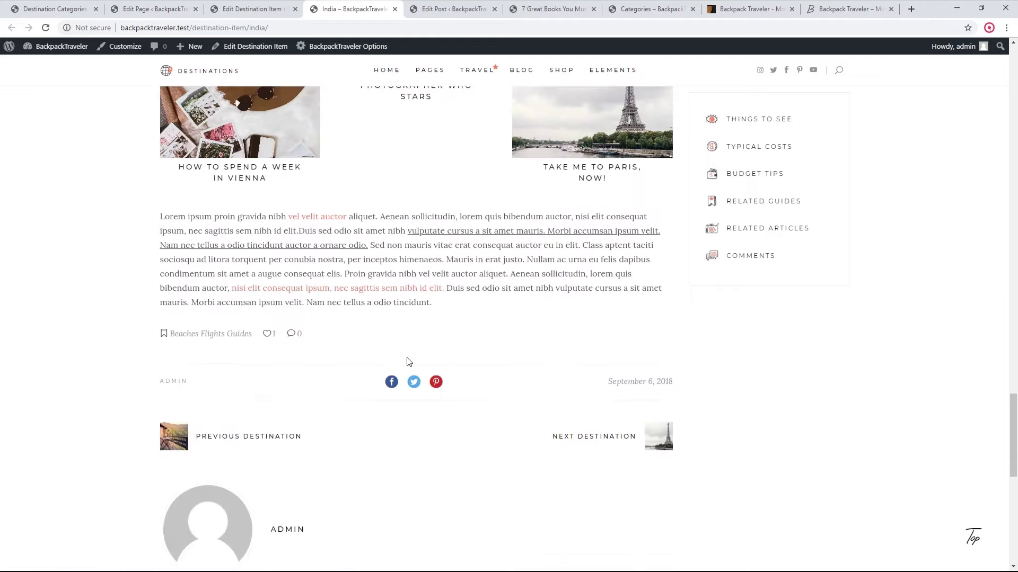
- View the India page's header image and map sidebar, and open the Beaches category archive to compare its destination cards
scroll(854, 245, up, 15)
scroll(866, 293, down, 4)
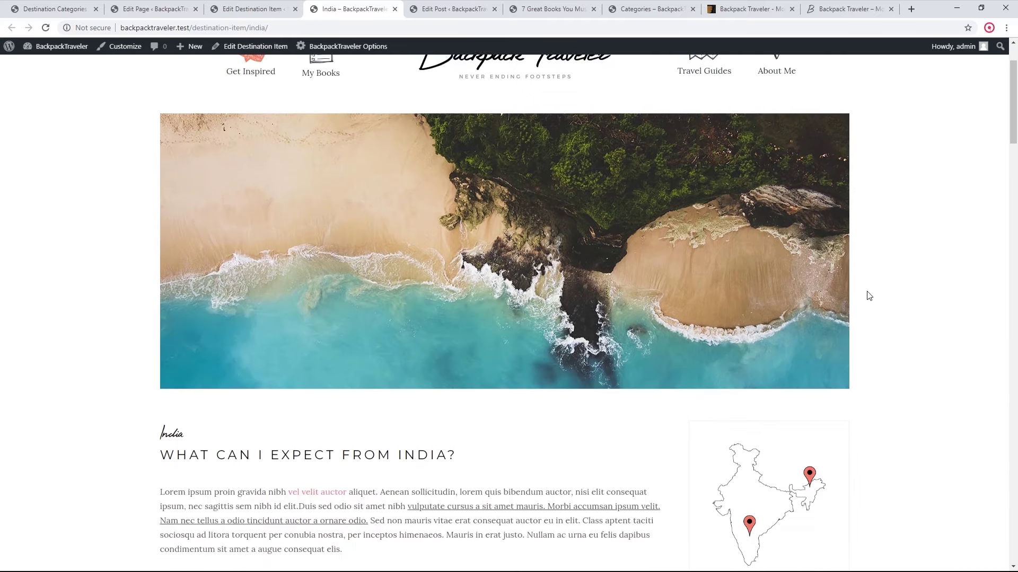
scroll(869, 296, down, 2)
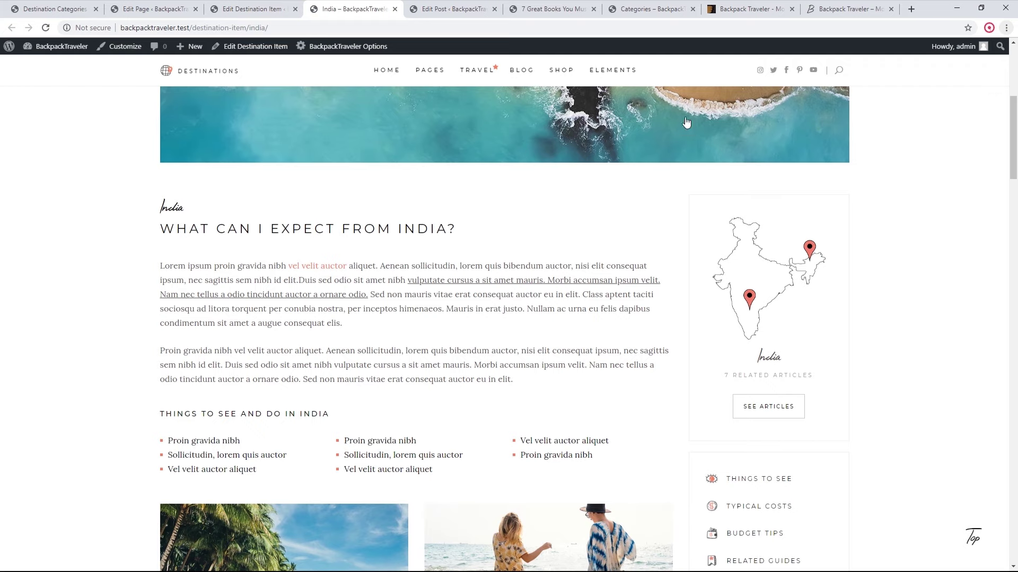
click(649, 6)
click(212, 360)
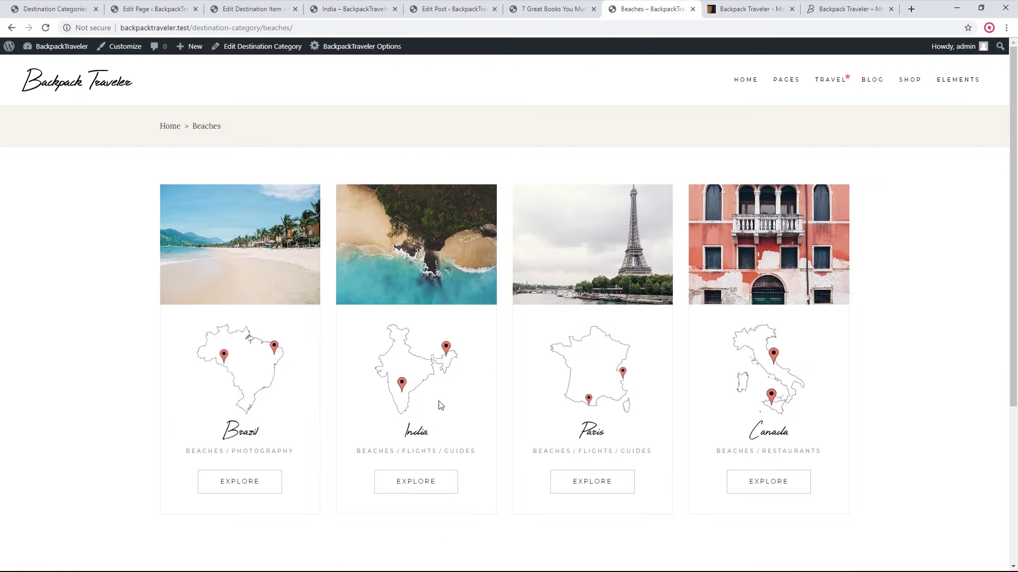
click(347, 9)
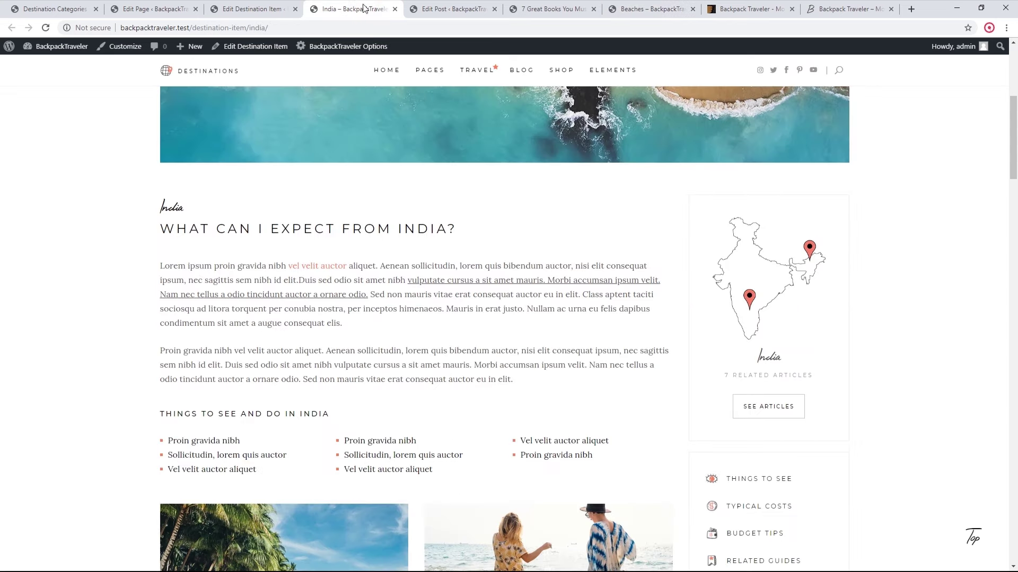
- Examine India's Mikado destination image, additional image and featured image settings in the editor against its card on the Beaches archive
click(278, 6)
scroll(421, 228, down, 5)
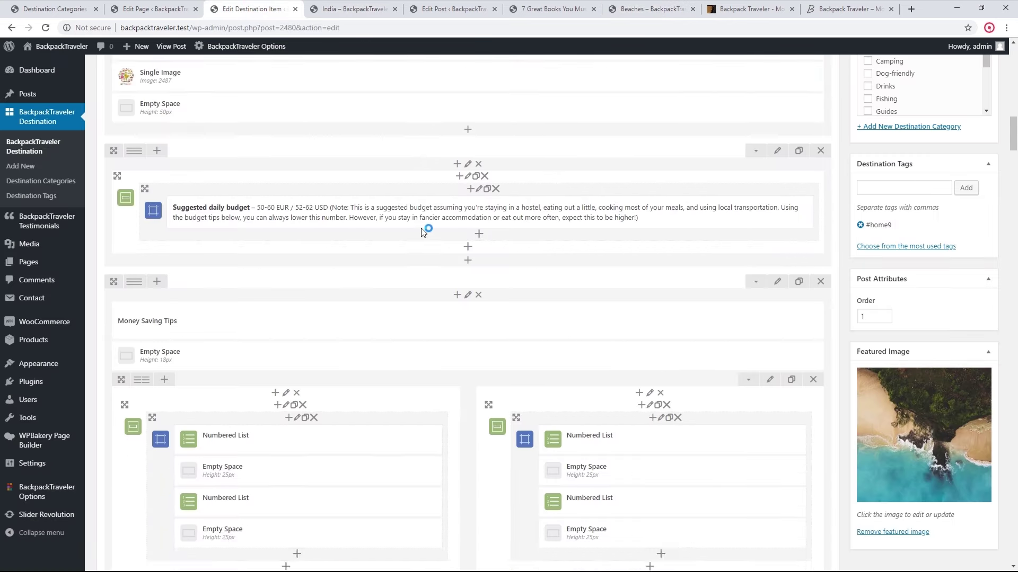
scroll(422, 232, down, 20)
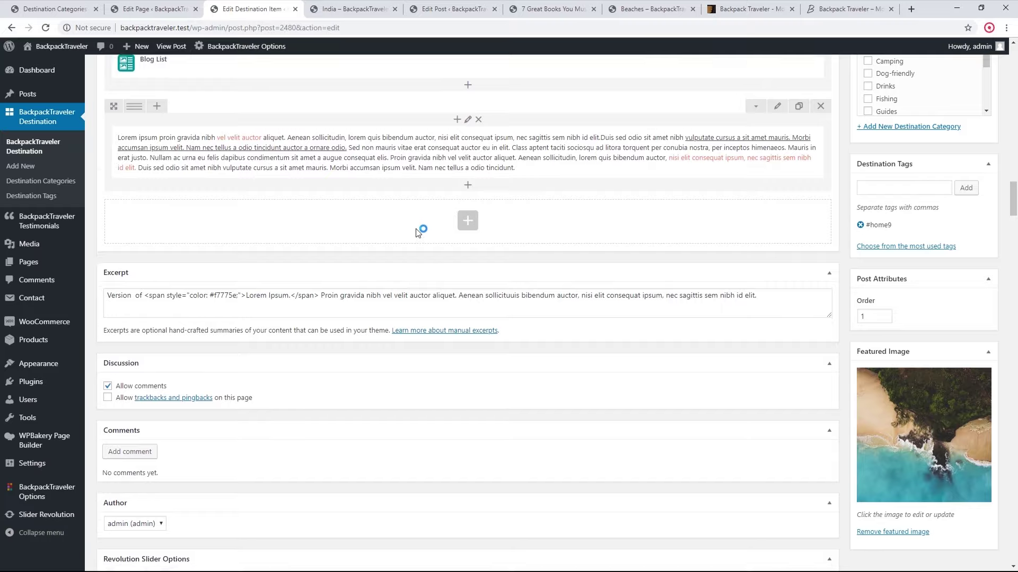
scroll(418, 234, down, 7)
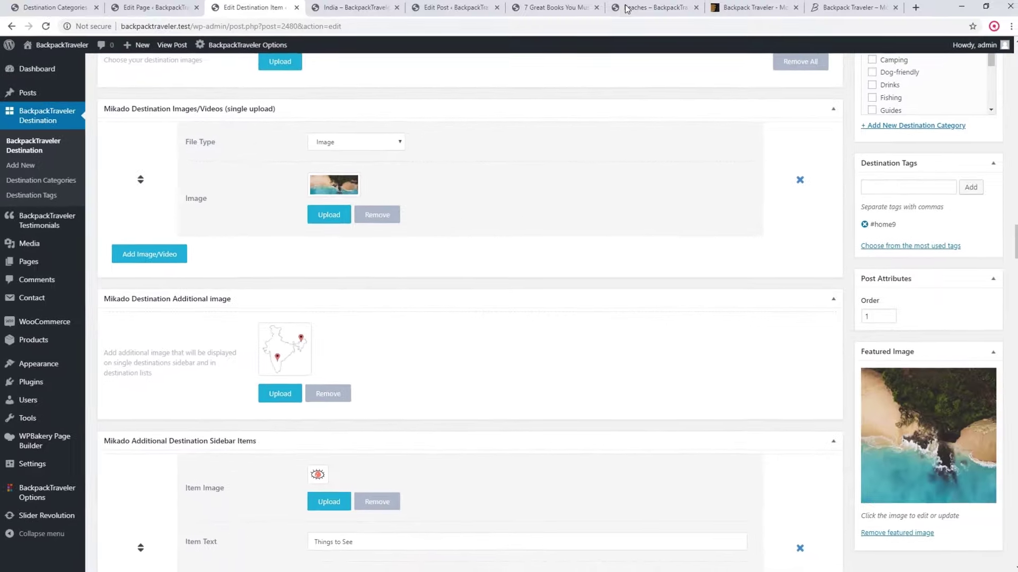
click(627, 9)
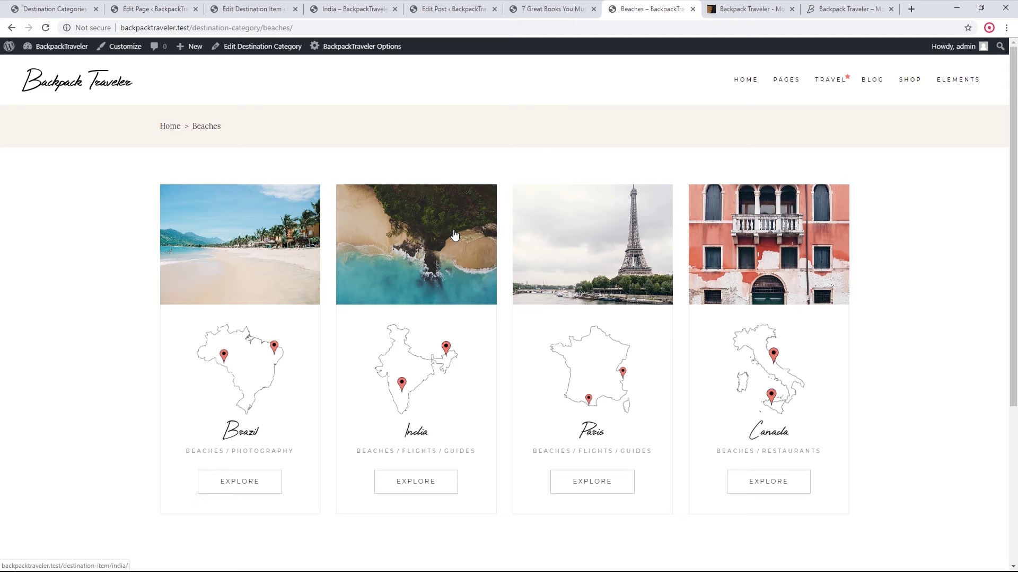
click(251, 6)
scroll(551, 240, down, 1)
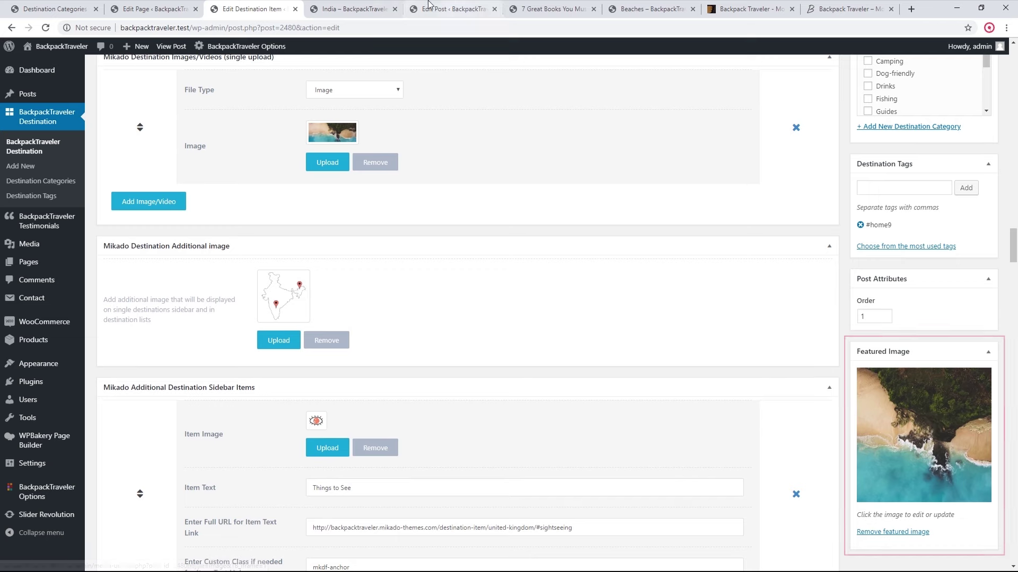
- Open the related articles archive from the map box on India's public page
click(365, 8)
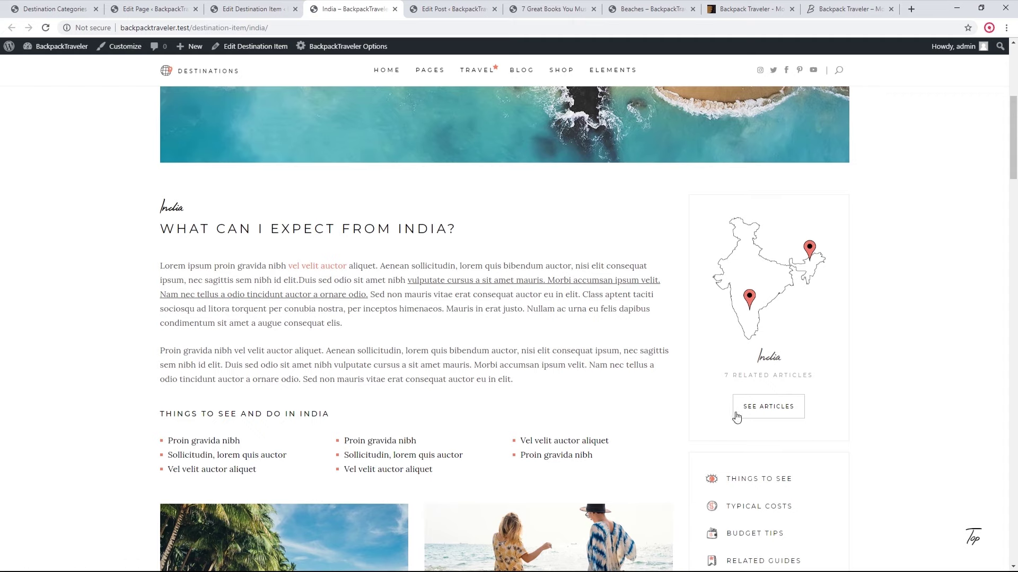
click(763, 414)
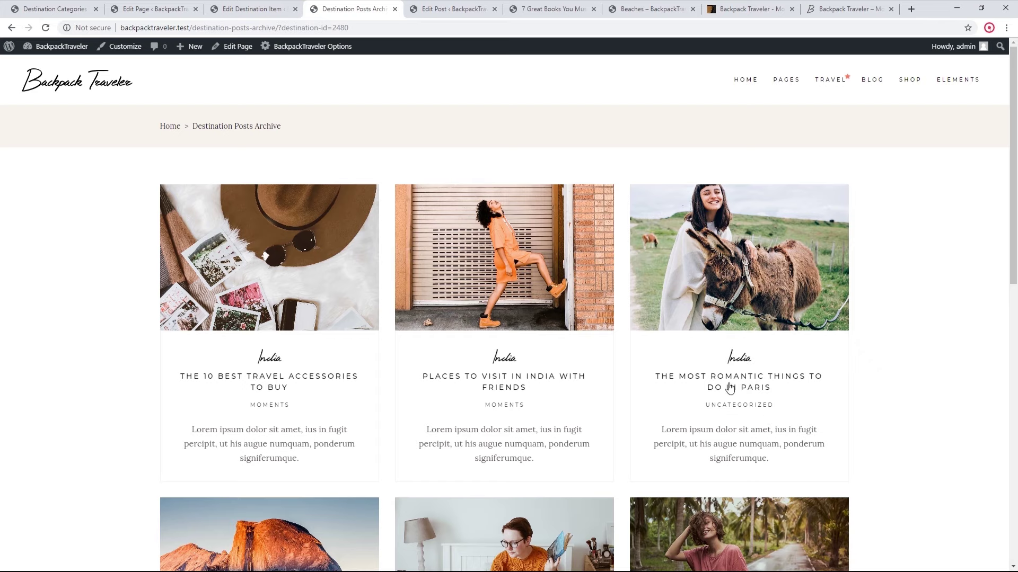
- Open the theme's Destination options and check the pages available for the Destination Posts page setting, keeping Destination Posts Archive
click(278, 7)
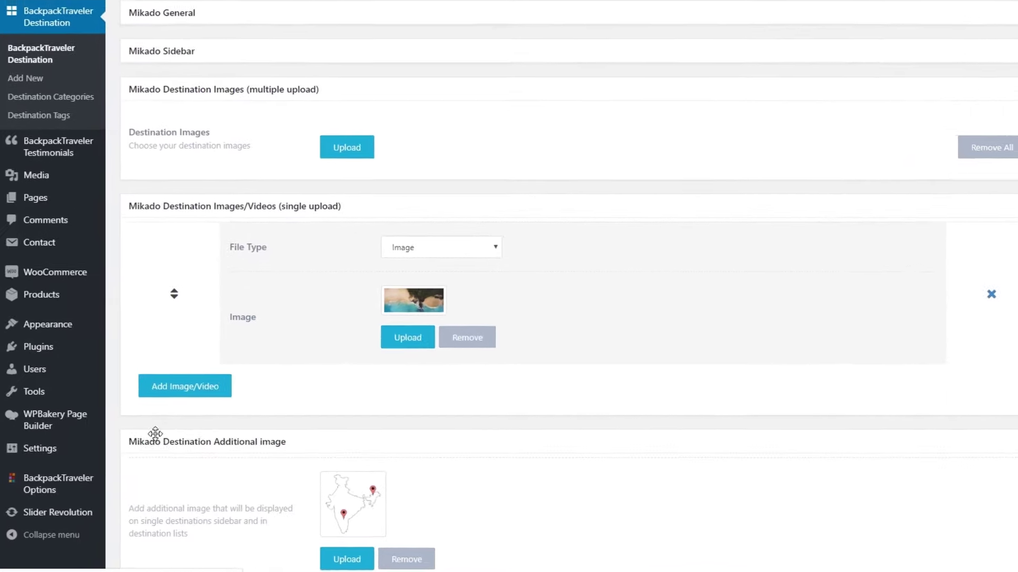
mouse_move(69, 483)
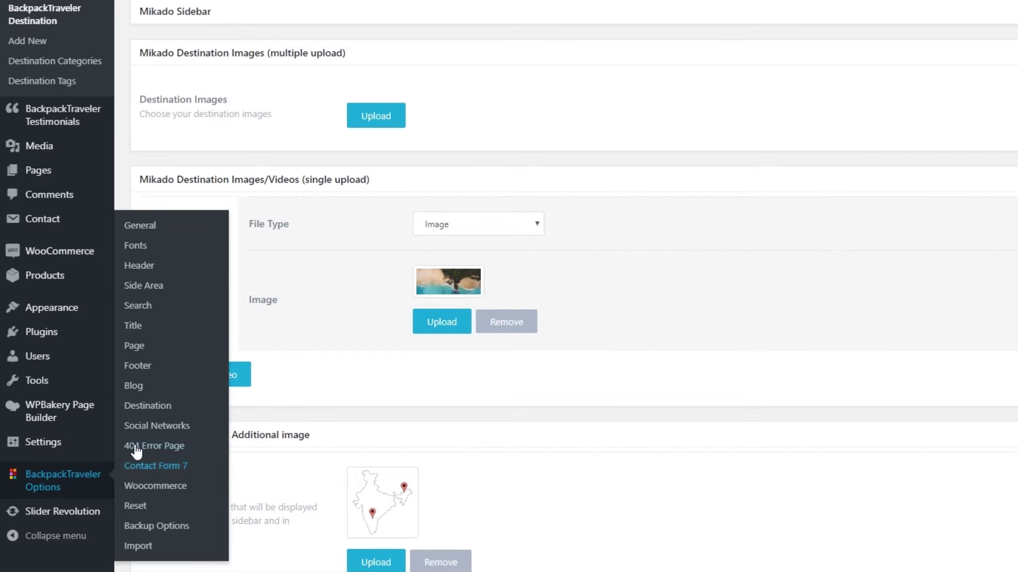
click(148, 406)
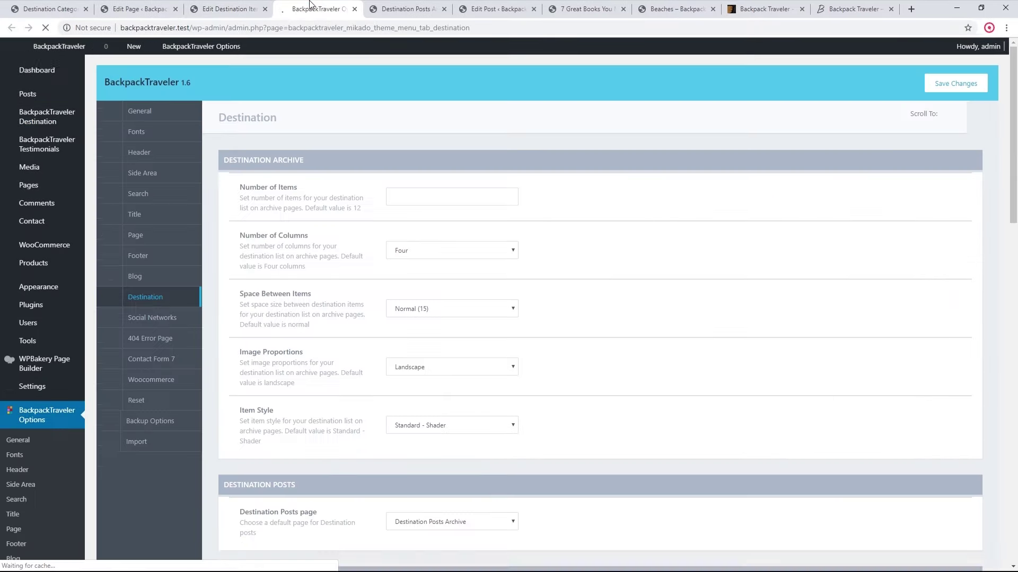
scroll(556, 316, down, 2)
scroll(556, 315, down, 1)
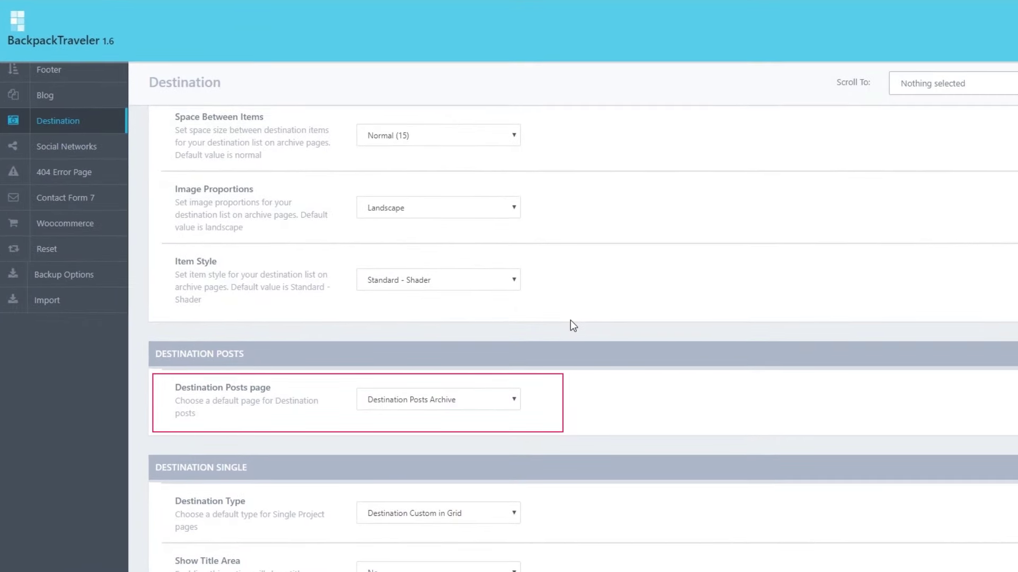
click(483, 405)
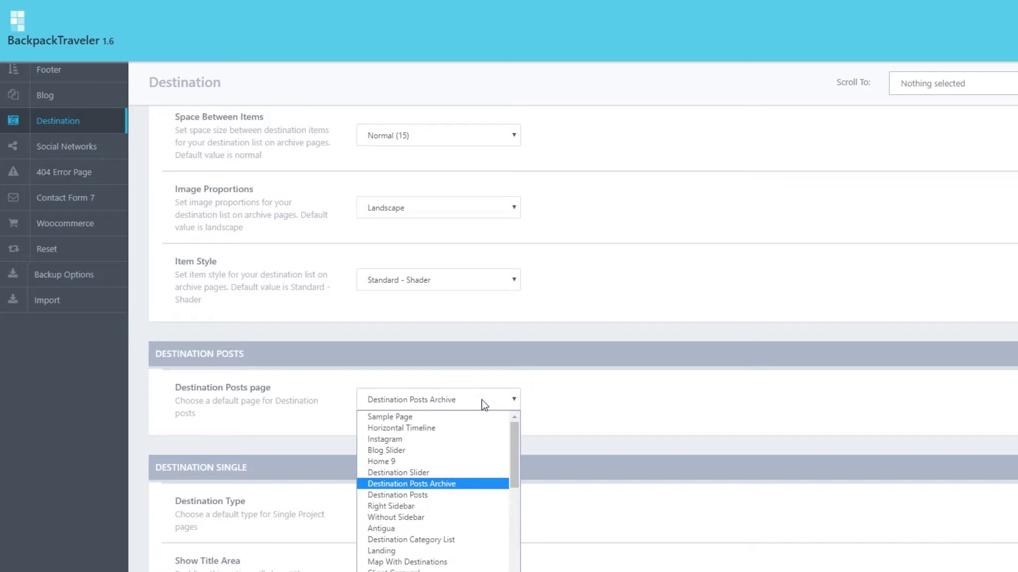
click(481, 399)
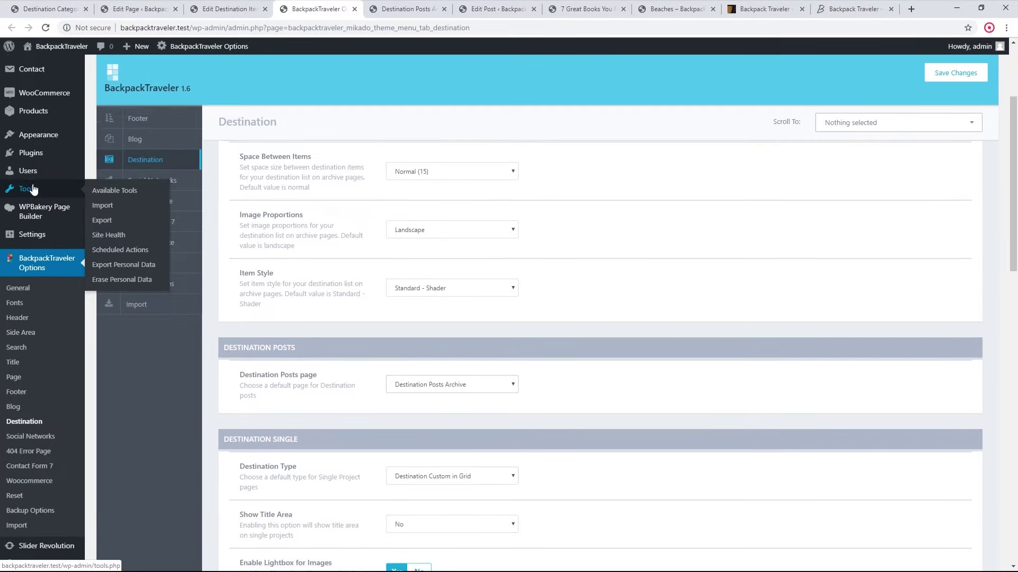
- Open the Destination Posts Archive page for editing from the site's list of pages
scroll(32, 186, up, 2)
click(29, 134)
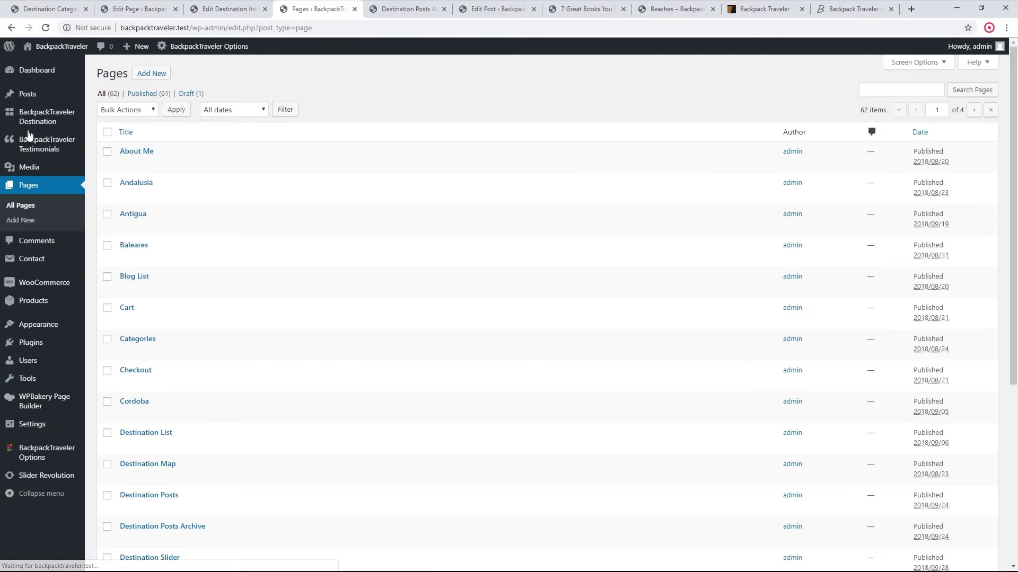
scroll(157, 325, down, 2)
click(168, 422)
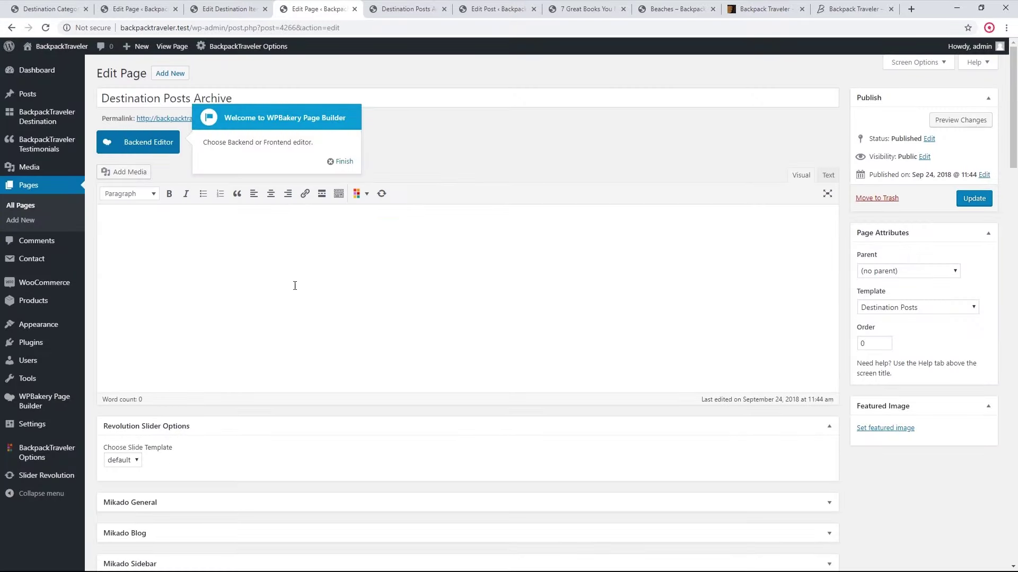
- Dismiss the WPBakery welcome notice on the Destination Posts Archive page and check its page template setting
click(344, 162)
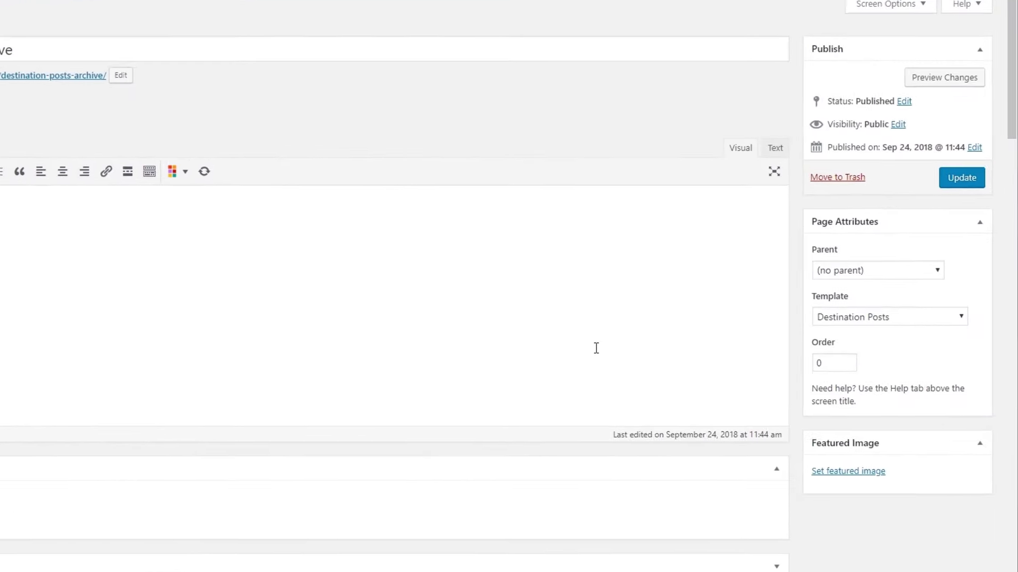
click(907, 324)
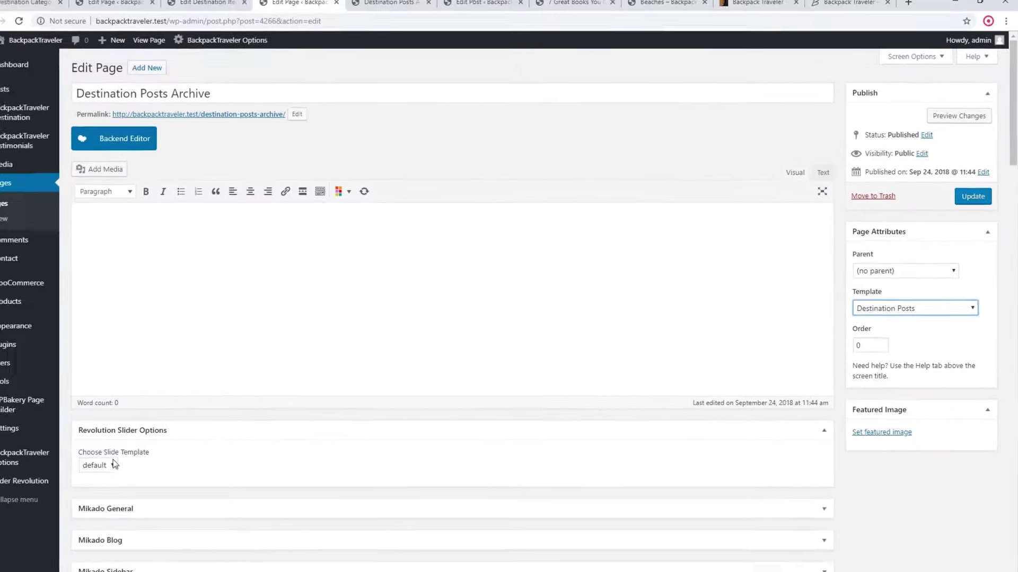
- Open the theme's Destination options in a separate tab and compare the Destination Posts page setting with the archive page's template
mouse_move(33, 459)
middle_click(49, 439)
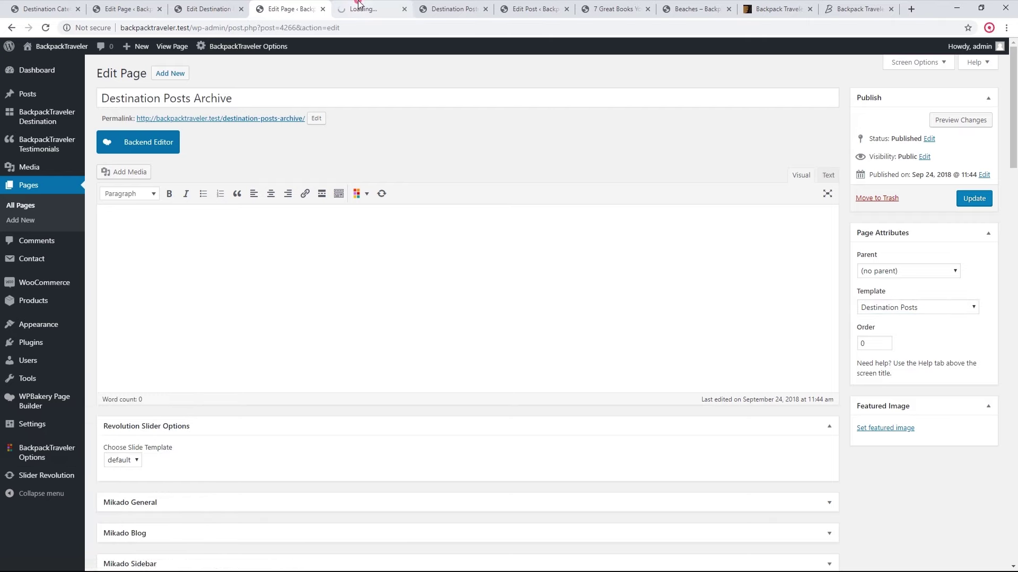
click(359, 6)
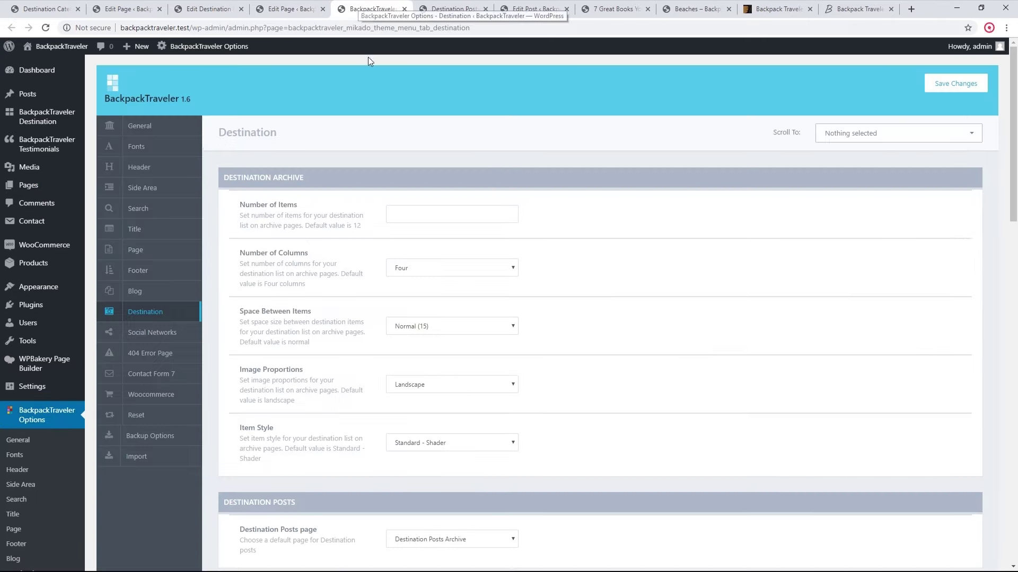
scroll(530, 405, down, 3)
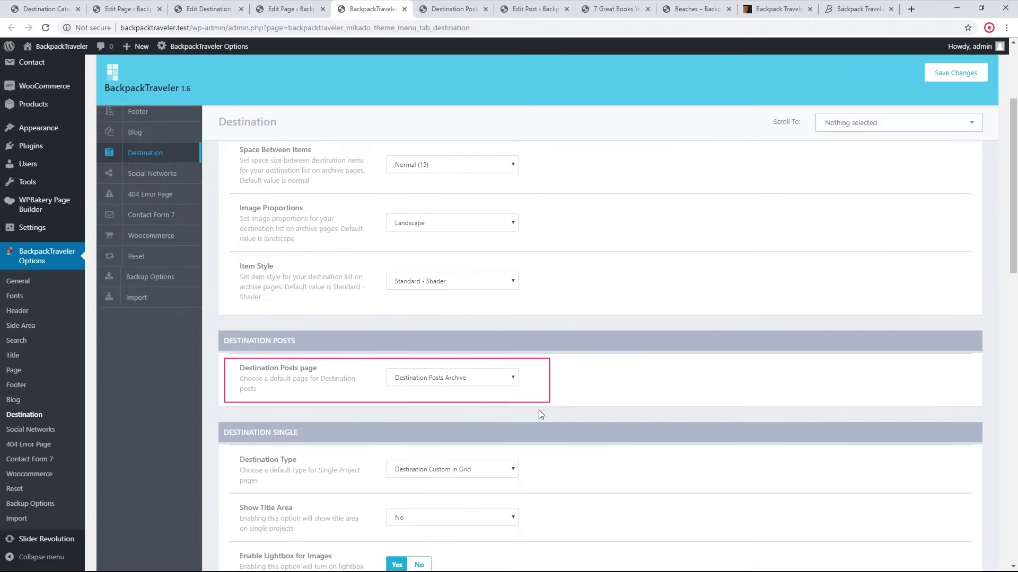
click(294, 6)
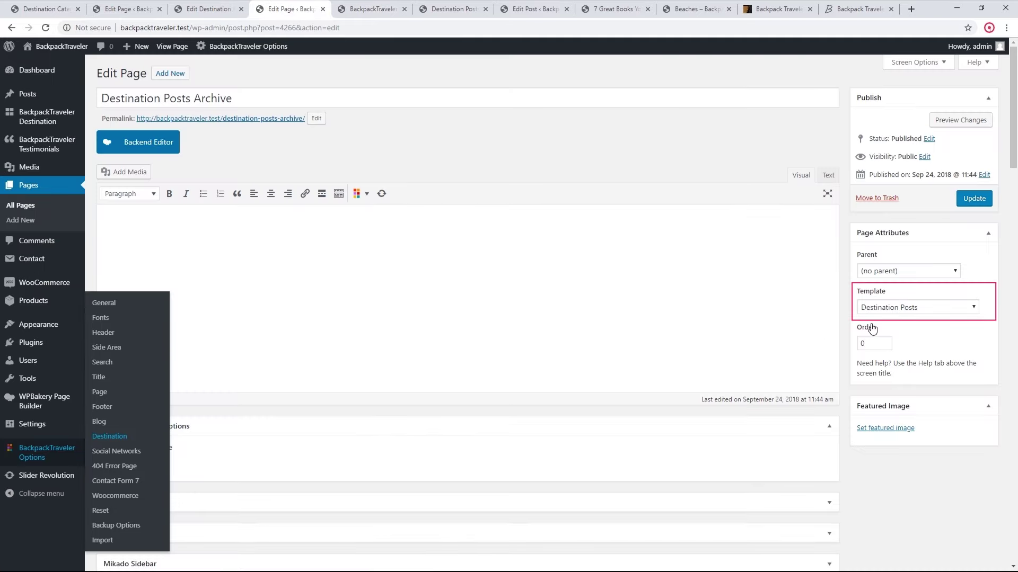
click(371, 9)
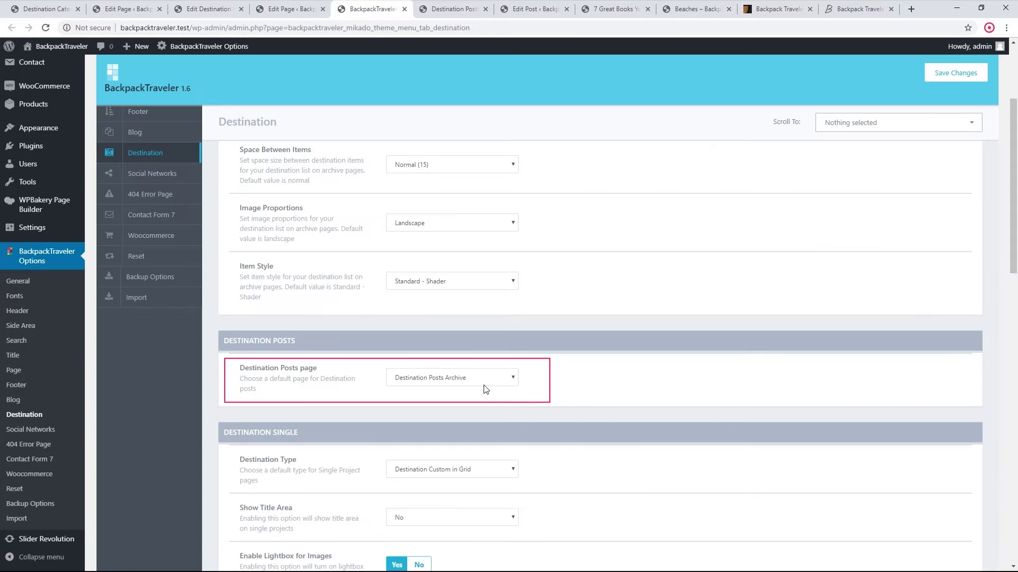
- Review the public archive, check the archive page's available templates while keeping Destination Posts, and recheck the Destination Posts page option
click(468, 5)
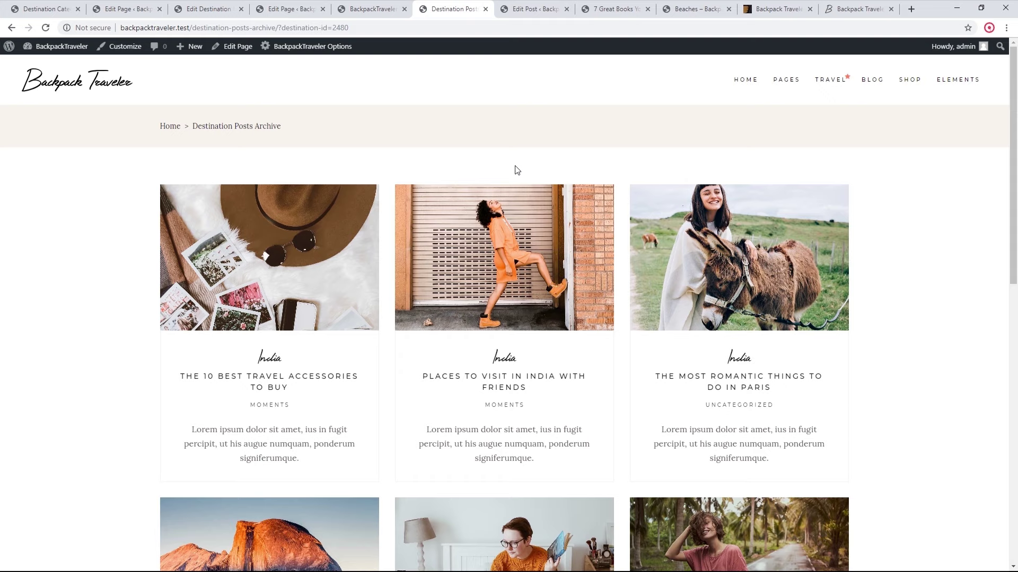
click(306, 5)
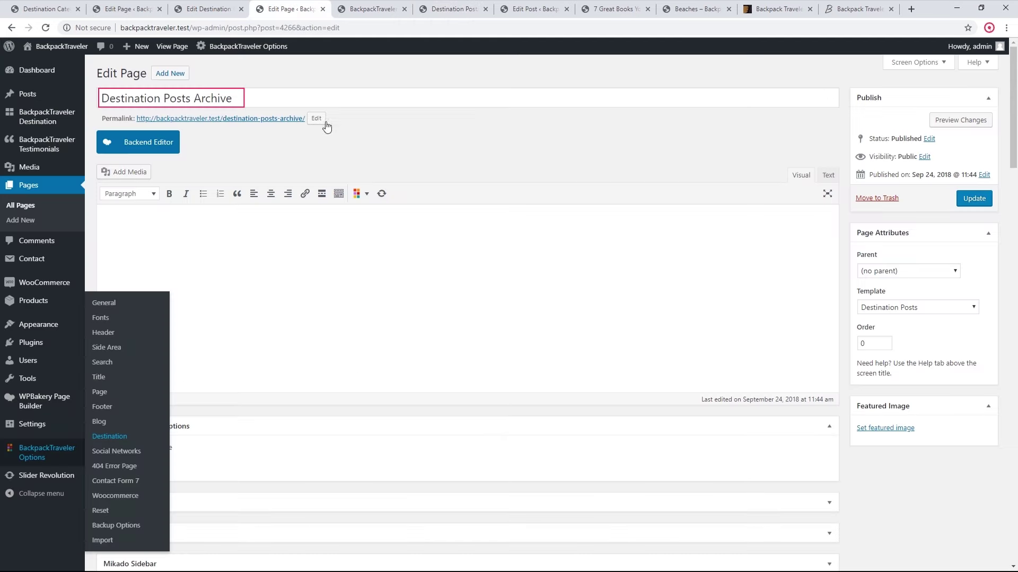
click(385, 137)
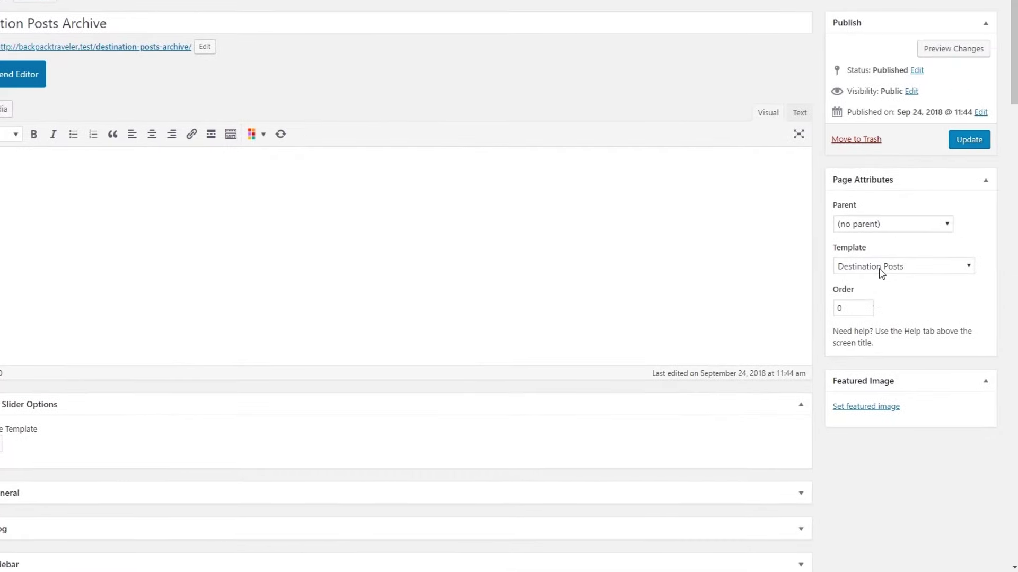
click(900, 324)
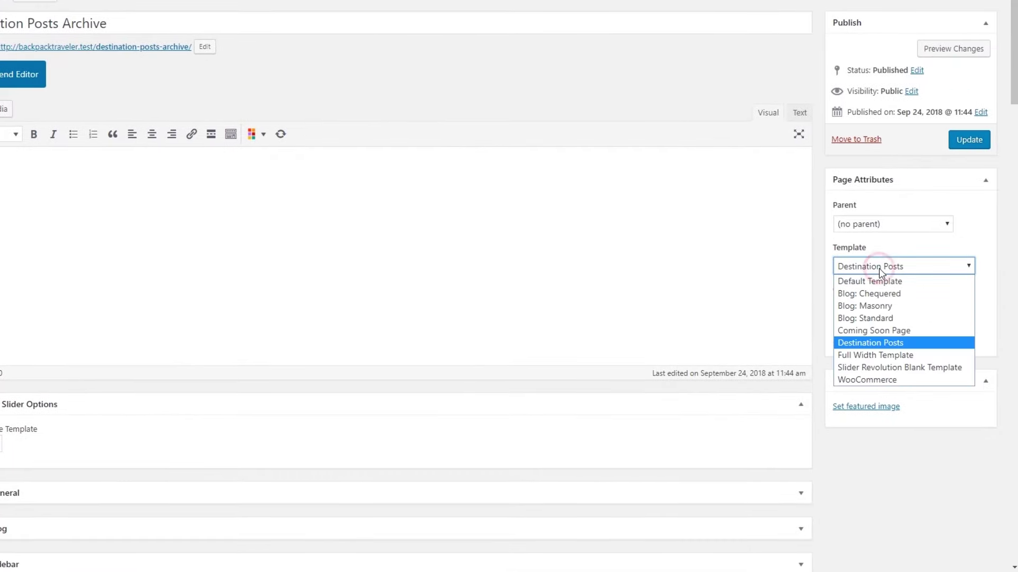
click(879, 269)
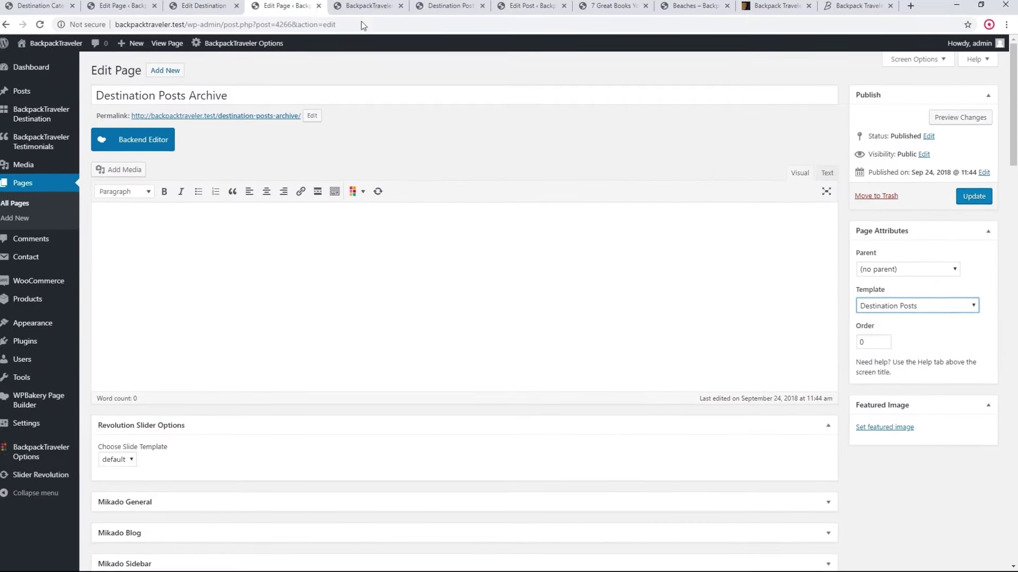
click(384, 2)
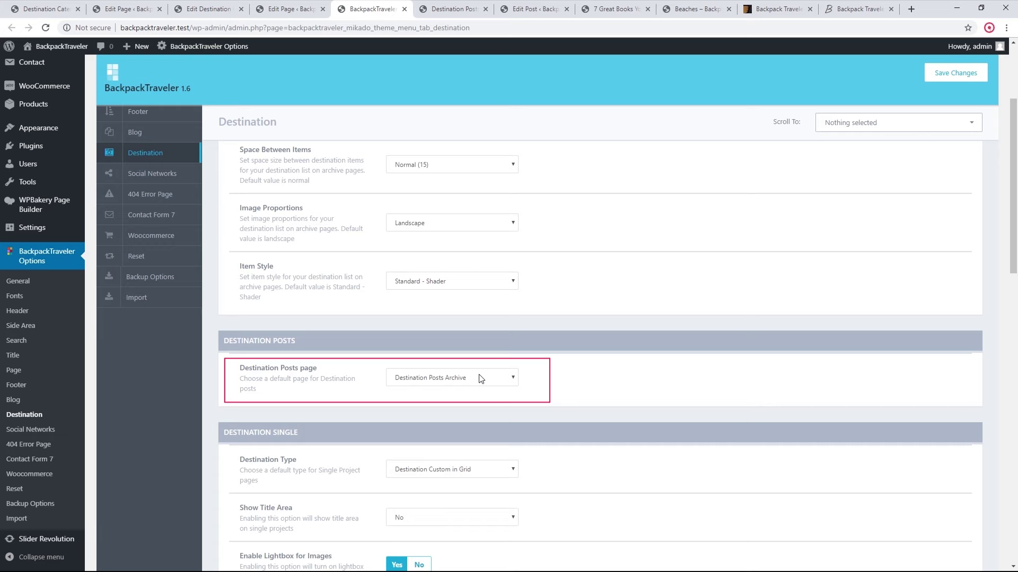
- Open India's public page in a separate tab from its destination item editor and view the map box with See Articles
click(211, 8)
ctrl+click(175, 47)
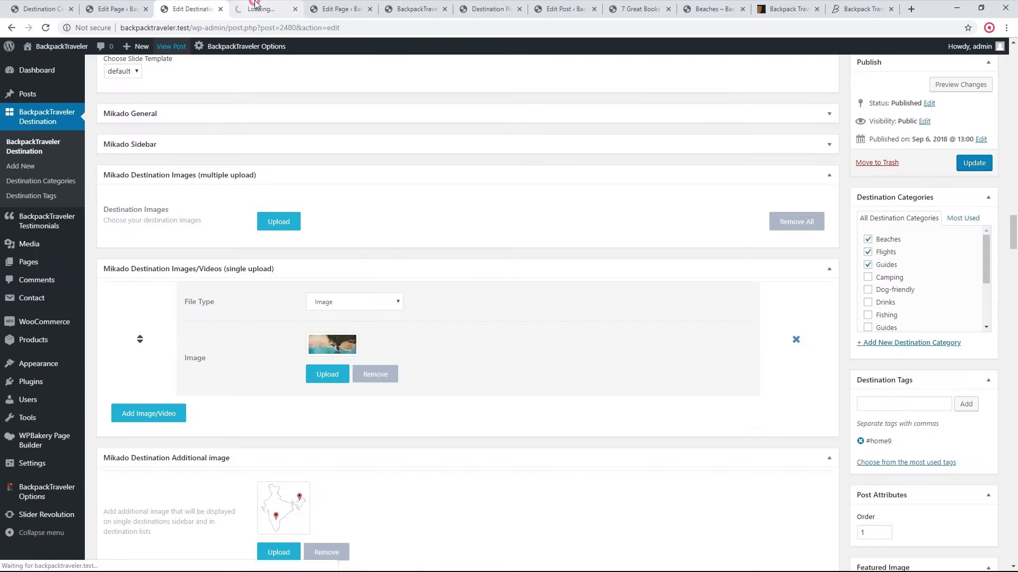
click(255, 4)
scroll(364, 243, down, 5)
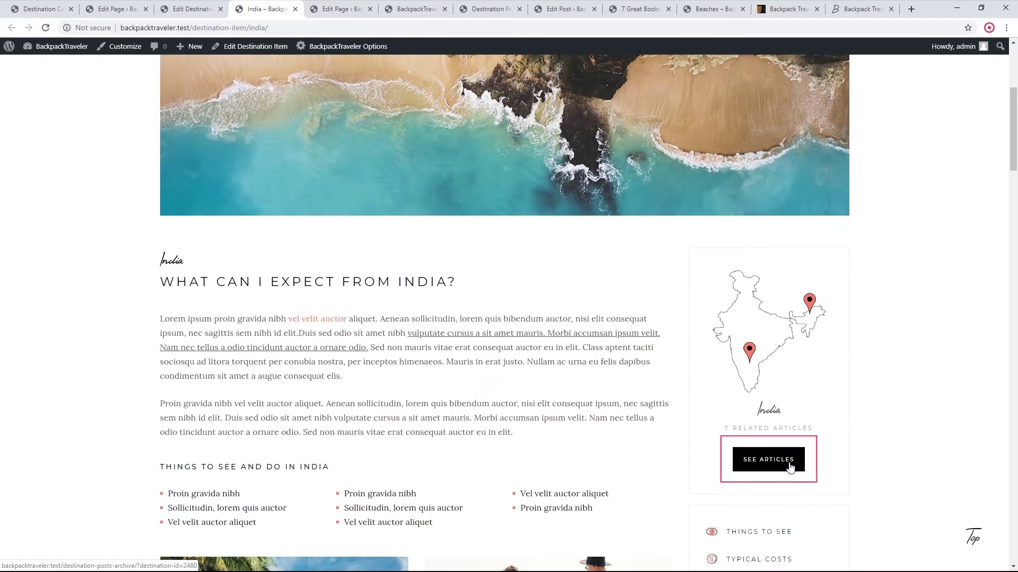
- Try the Typical Costs, Budget Tips, Related Guides and Related Articles links in the sidebar of India's public page
scroll(803, 463, down, 5)
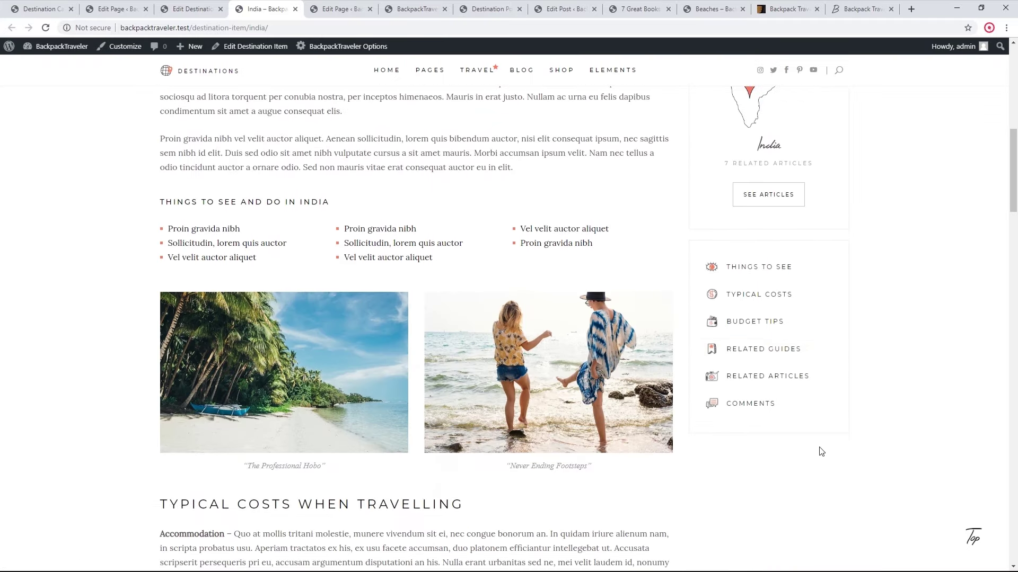
click(734, 293)
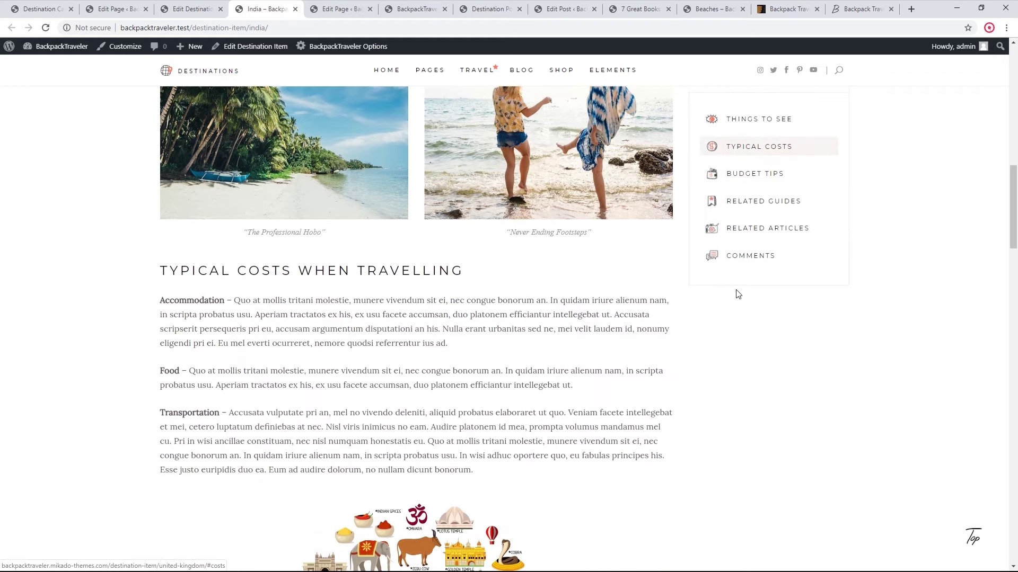
click(747, 176)
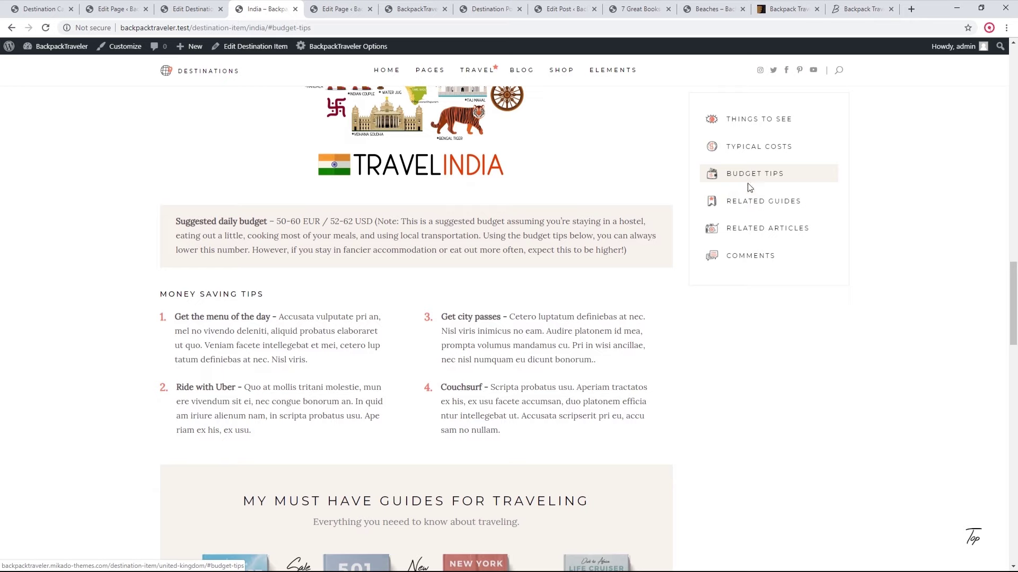
click(743, 201)
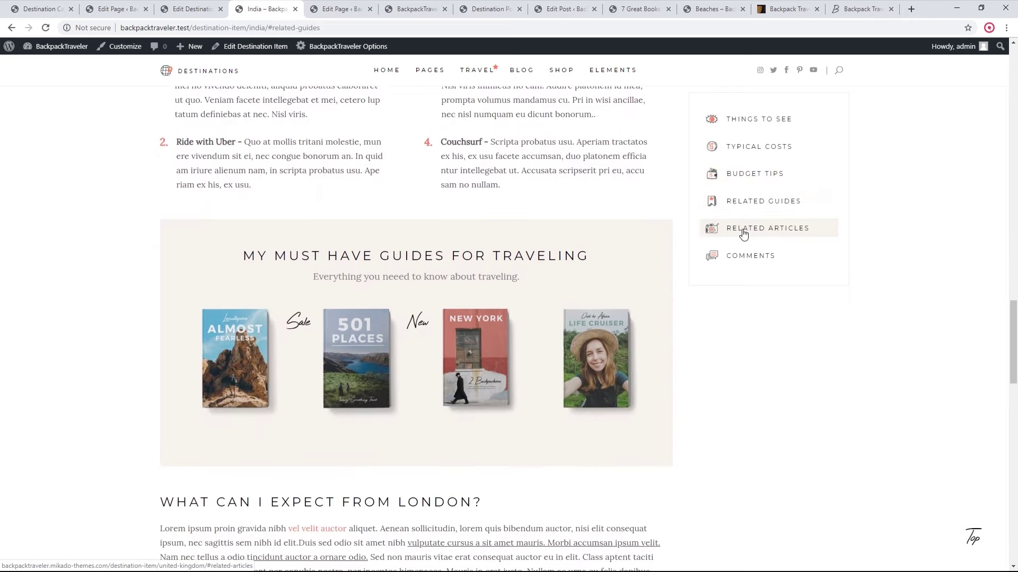
click(743, 234)
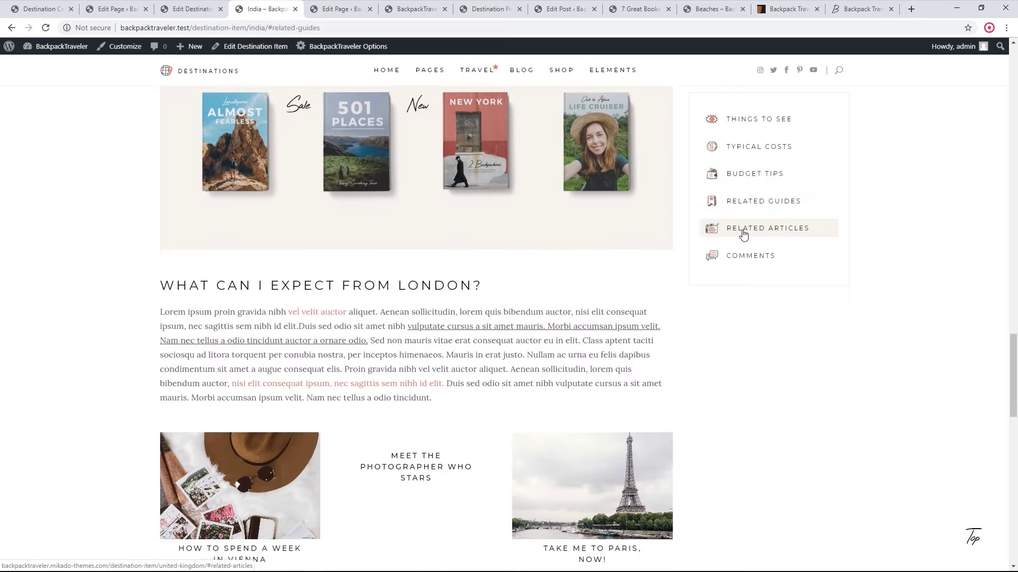
- Examine the Mikado Additional Destination Sidebar Items settings in India's destination item editor
click(203, 5)
scroll(517, 288, down, 6)
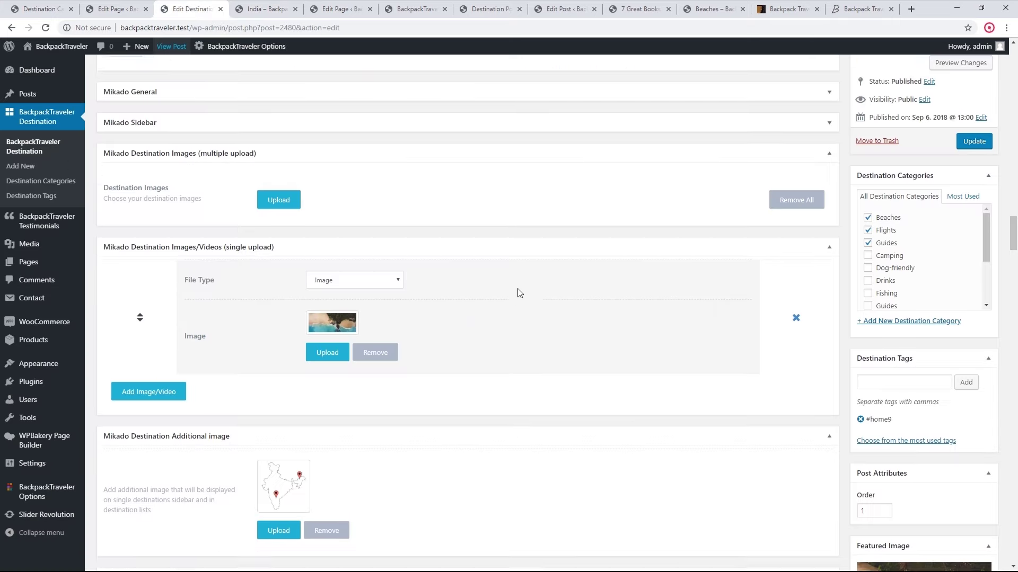
scroll(517, 288, down, 2)
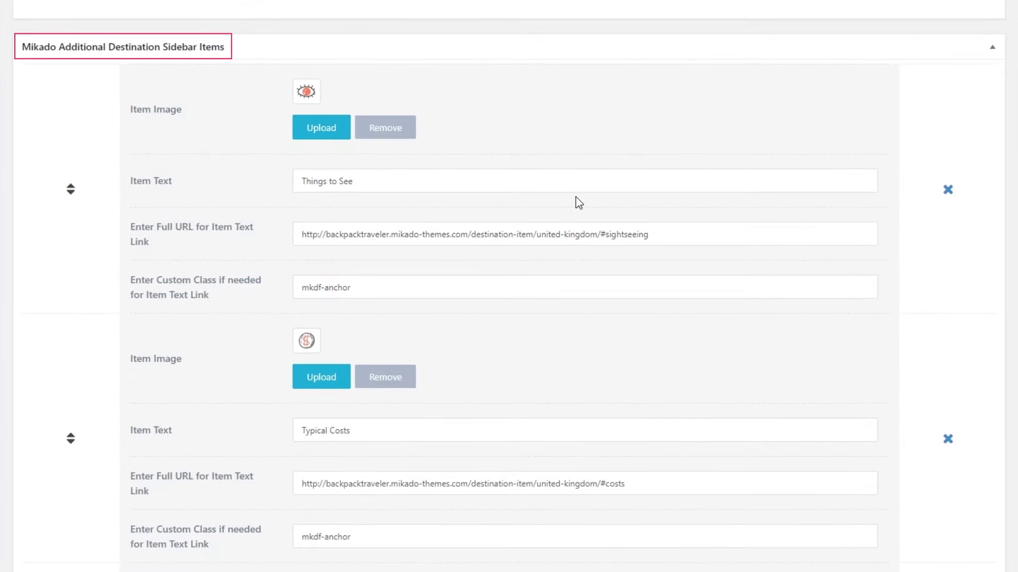
scroll(576, 197, down, 1)
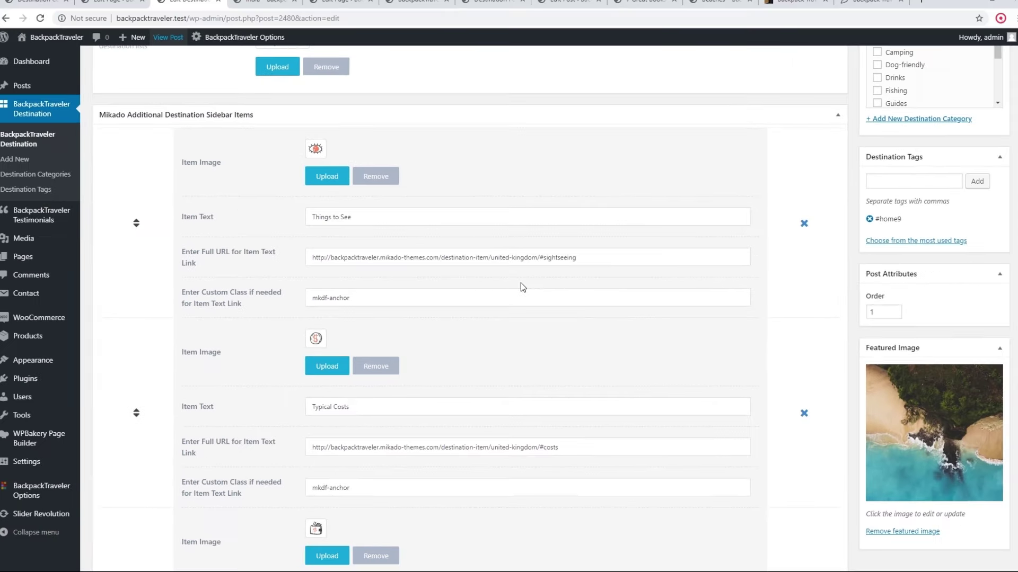
- Compare the sidebar item settings with the links on India's public page and follow the Things to See link
click(265, 8)
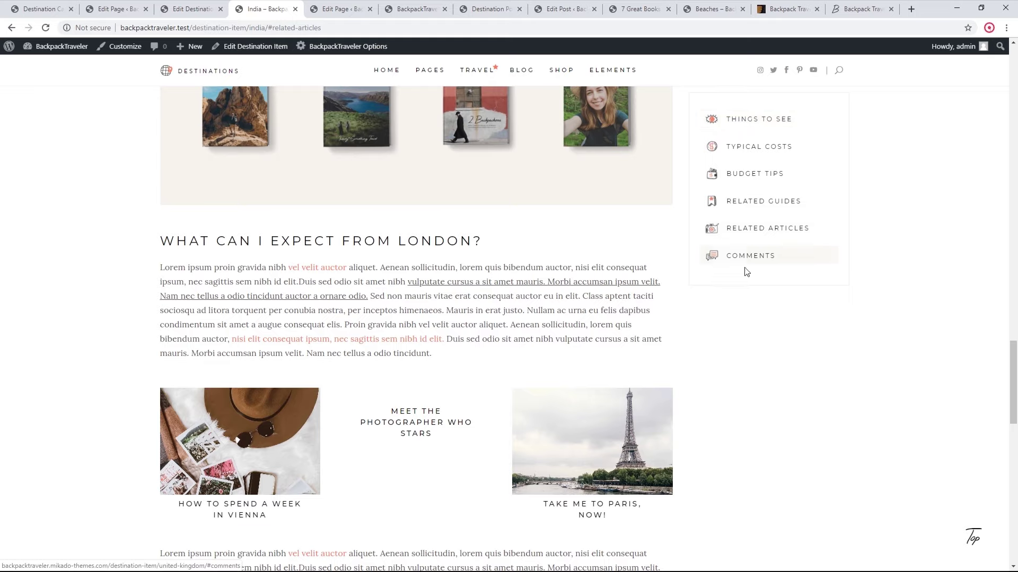
click(191, 9)
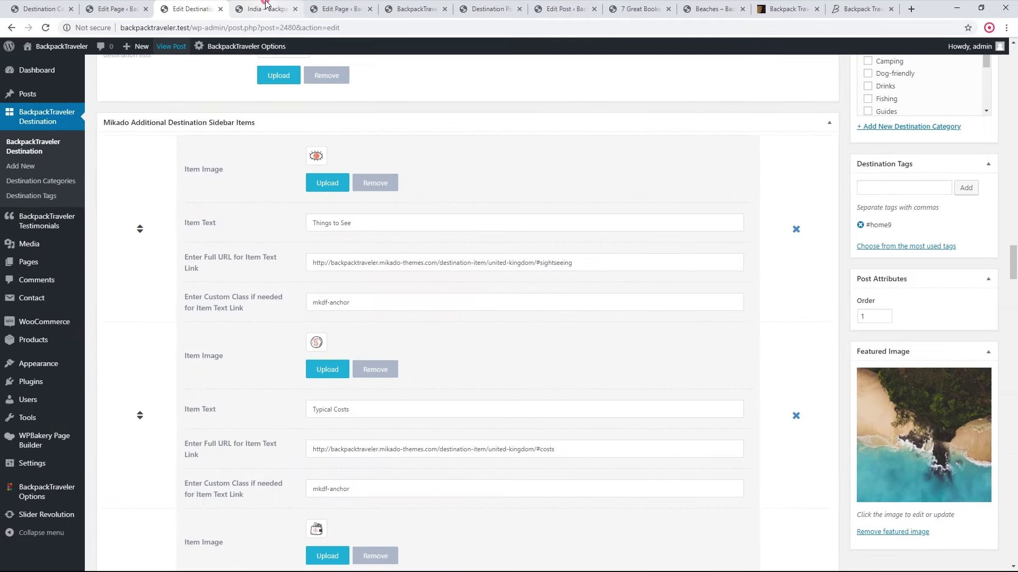
click(266, 3)
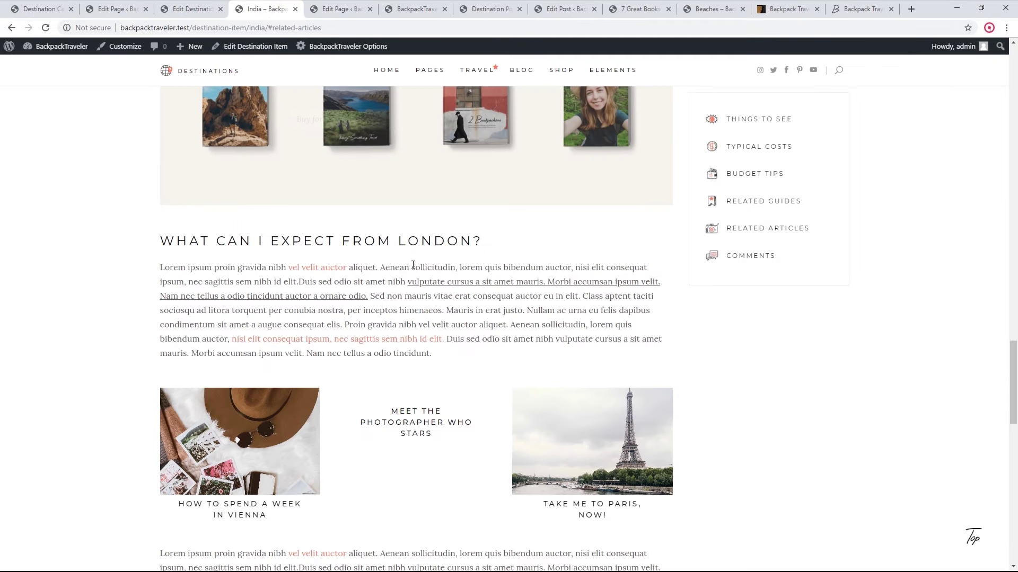
click(194, 9)
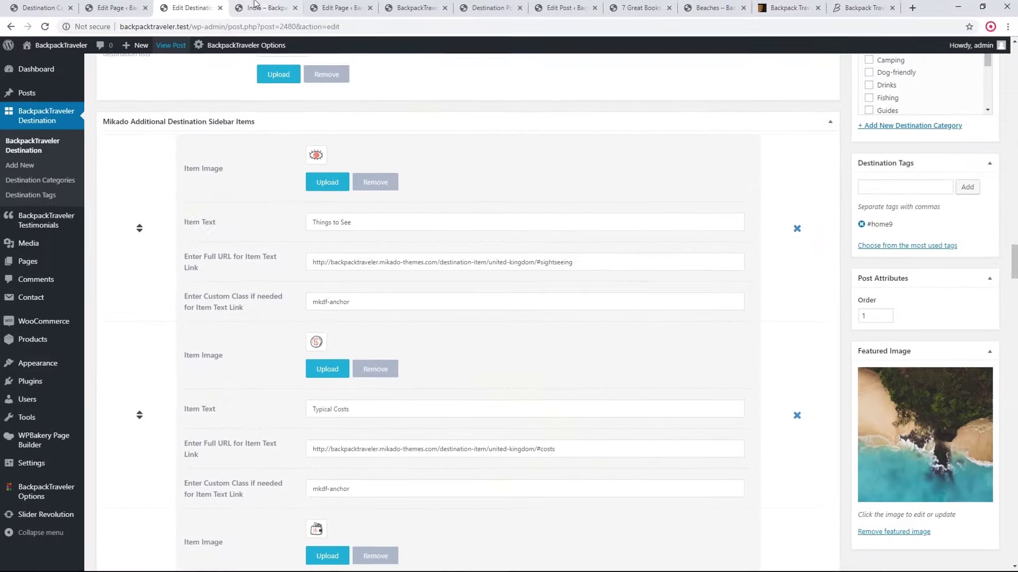
click(264, 9)
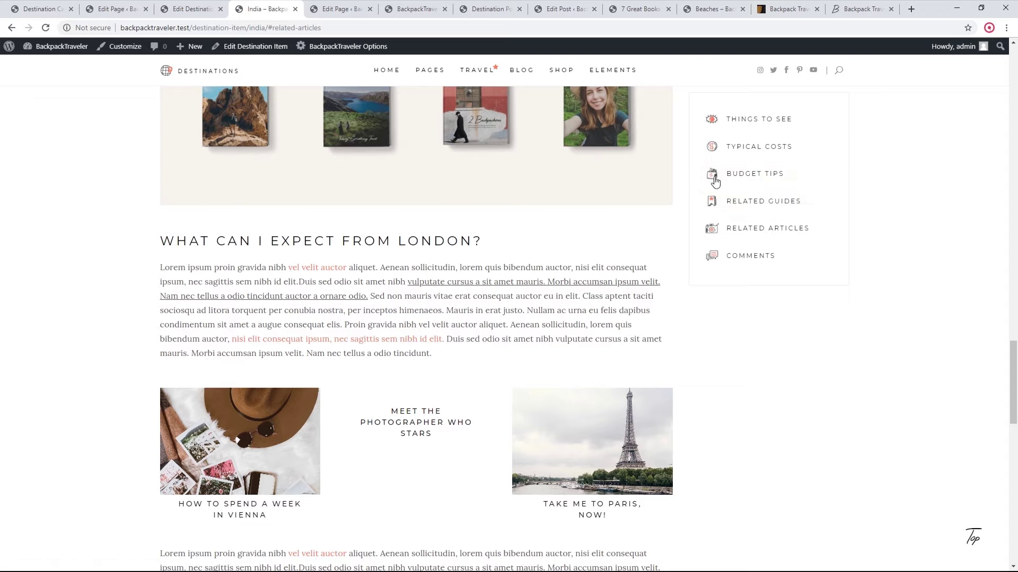
click(750, 117)
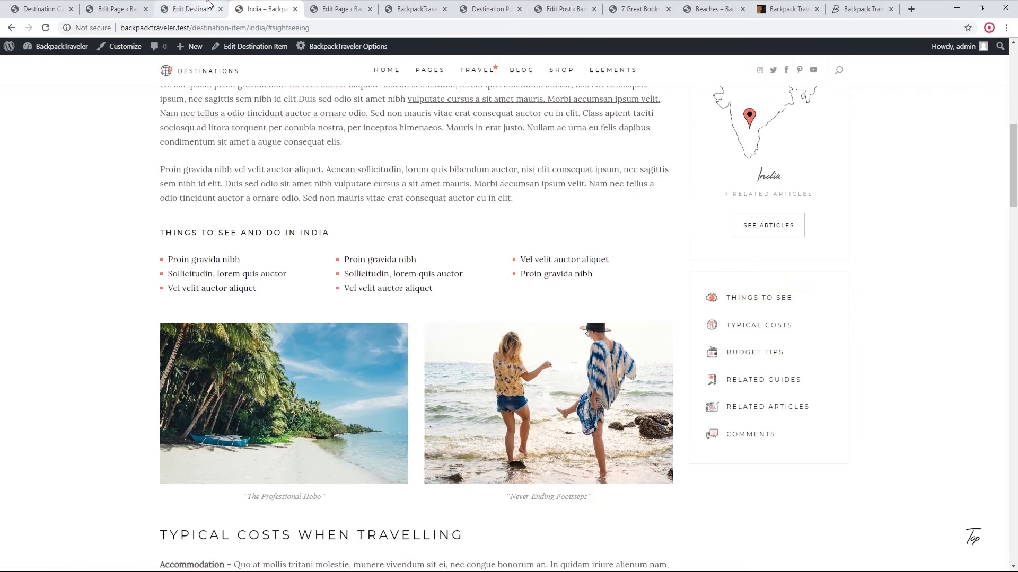
- Check the Mikado Anchor ID in the row settings of India's Things to See and Do in India row, closing them without saving
click(192, 9)
scroll(568, 304, up, 5)
scroll(569, 304, up, 15)
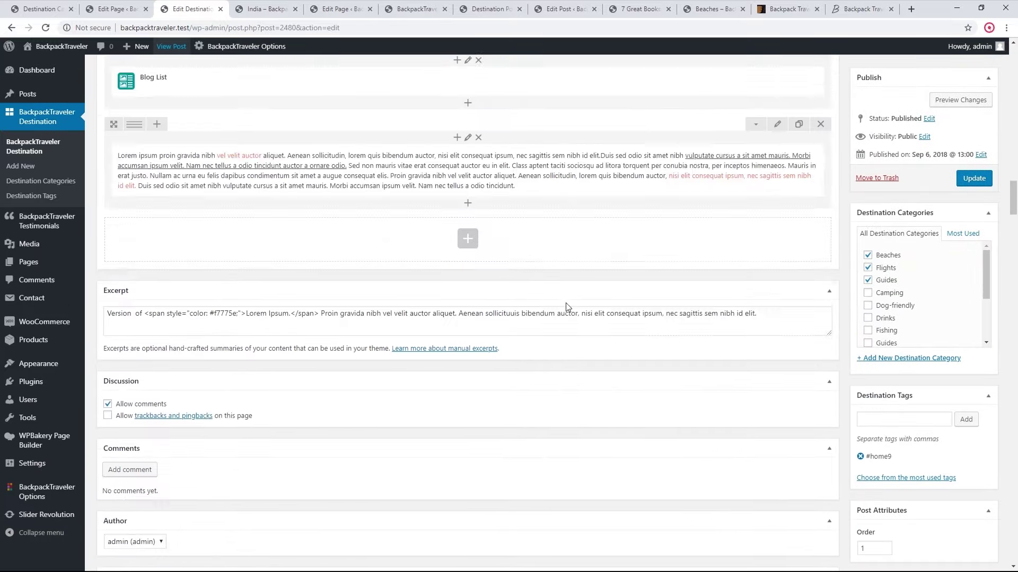
scroll(572, 313, up, 15)
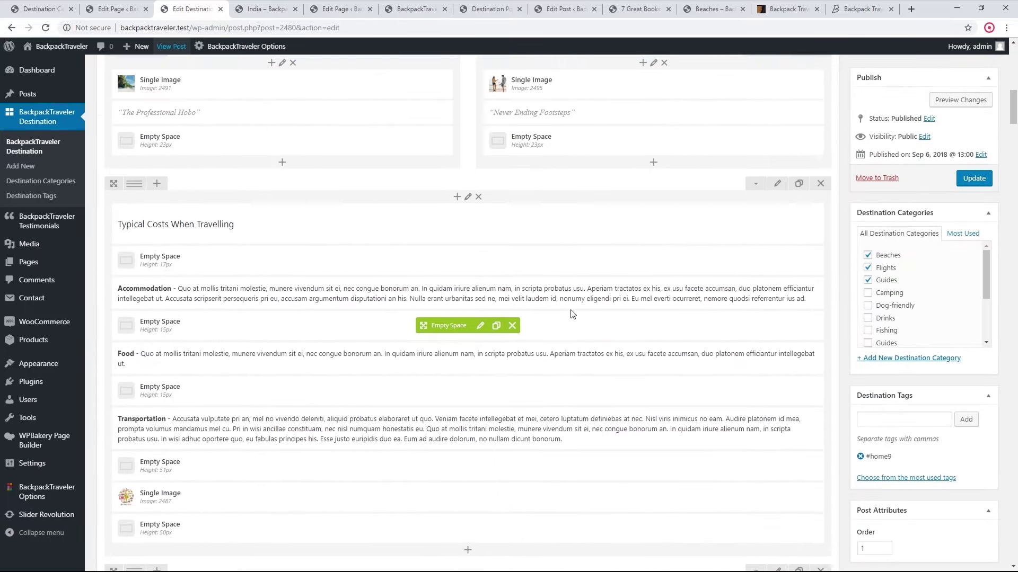
scroll(571, 314, up, 1)
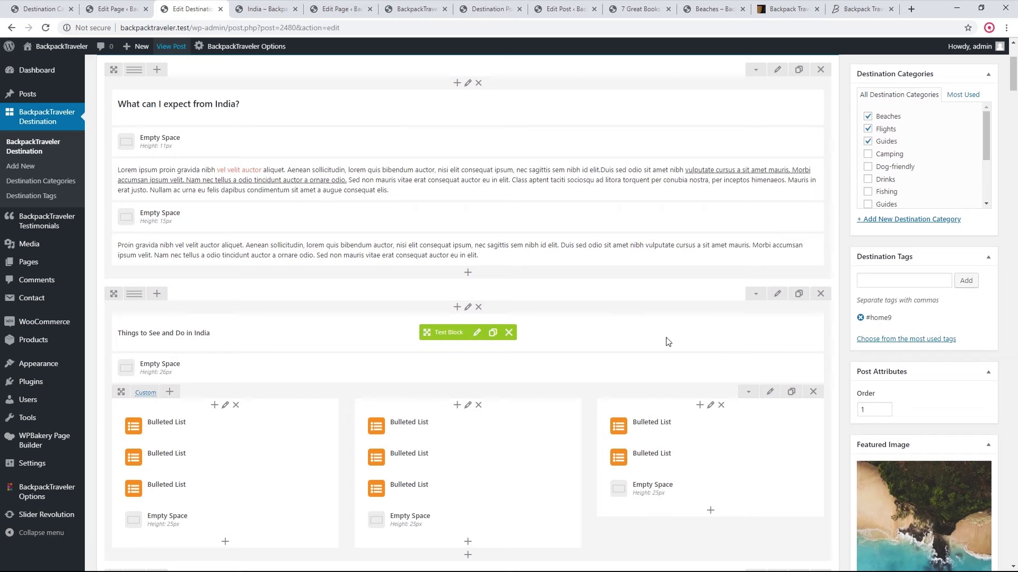
click(777, 294)
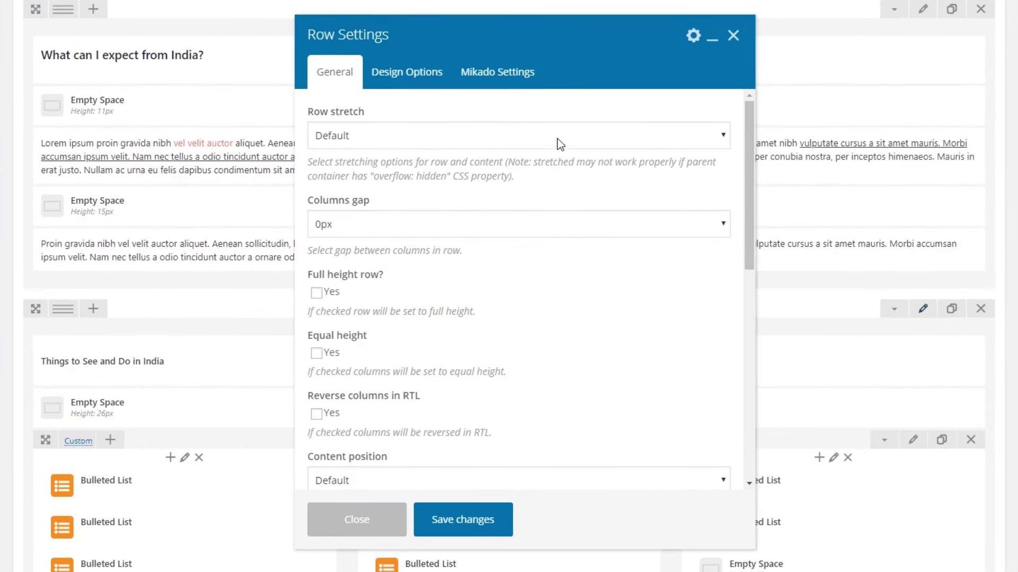
click(511, 86)
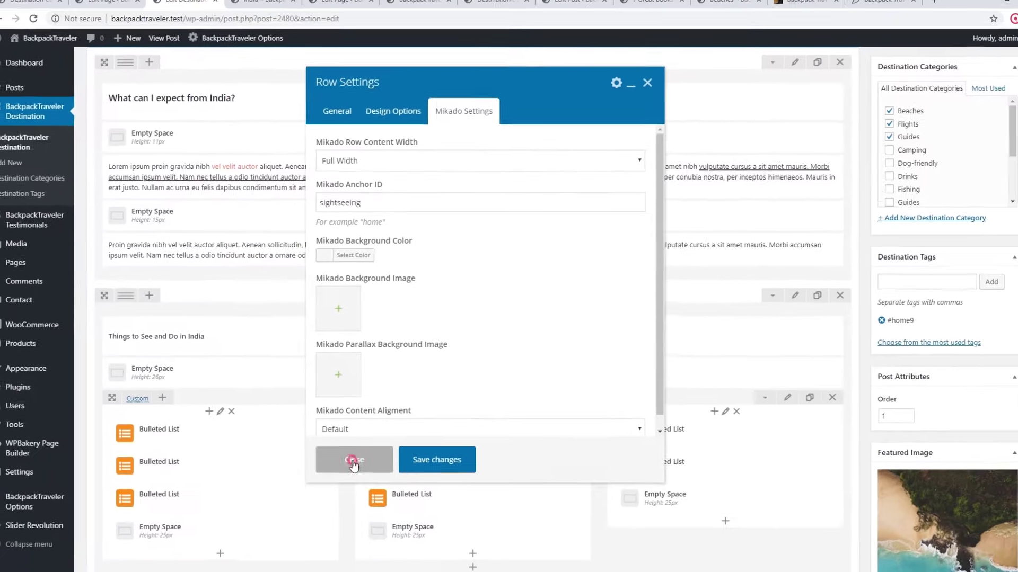
click(365, 522)
- Compare the base URL of the Things to See sidebar item in India's destination editor with the address of India's public page
scroll(567, 462, down, 10)
scroll(519, 370, down, 20)
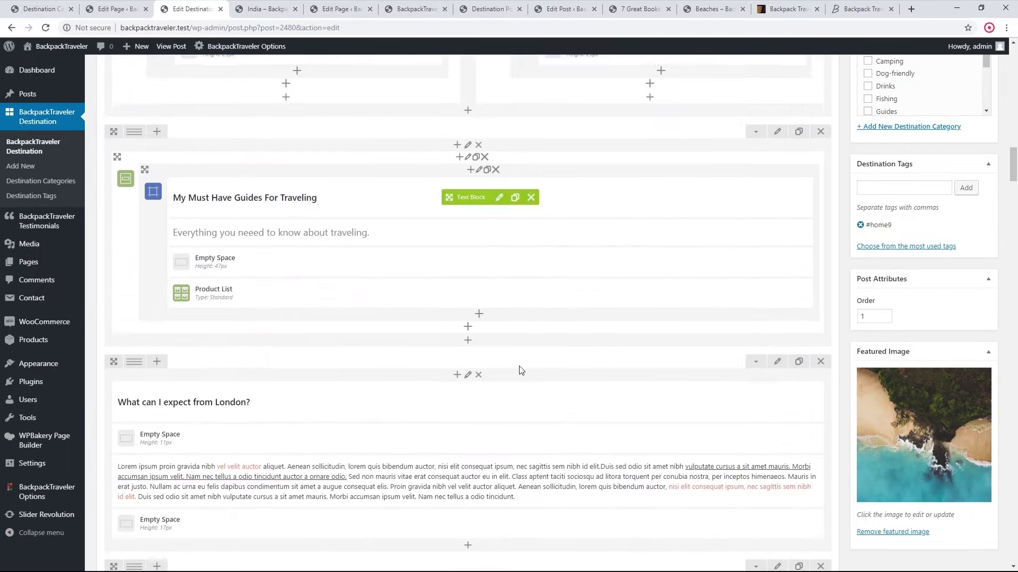
scroll(520, 370, down, 4)
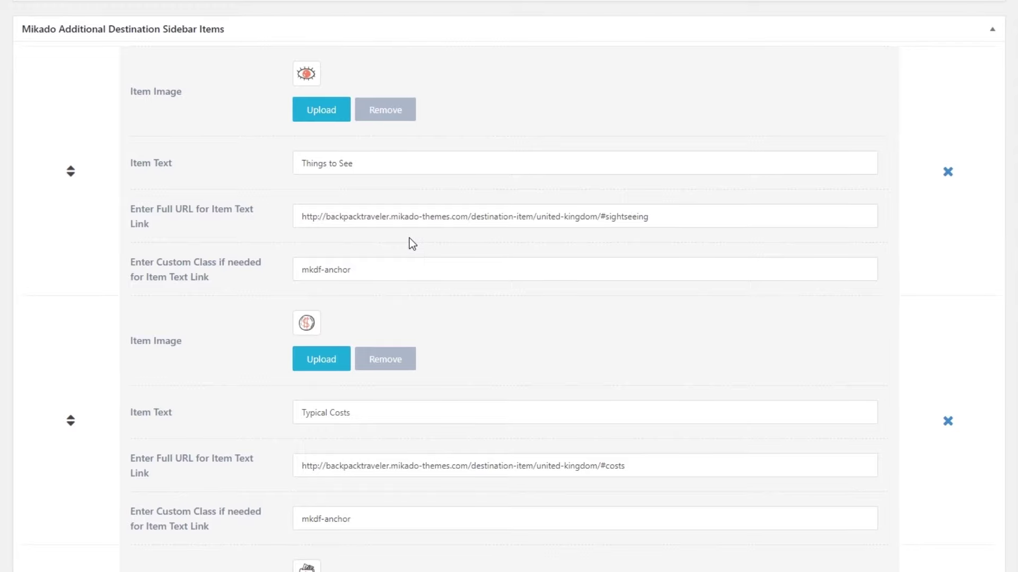
click(297, 213)
drag(301, 213, 596, 218)
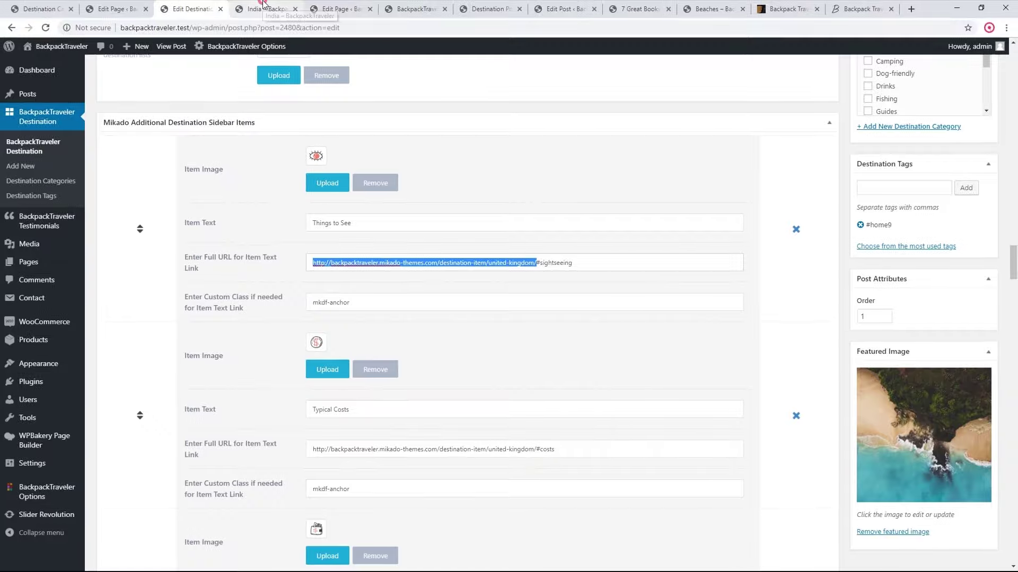
click(268, 9)
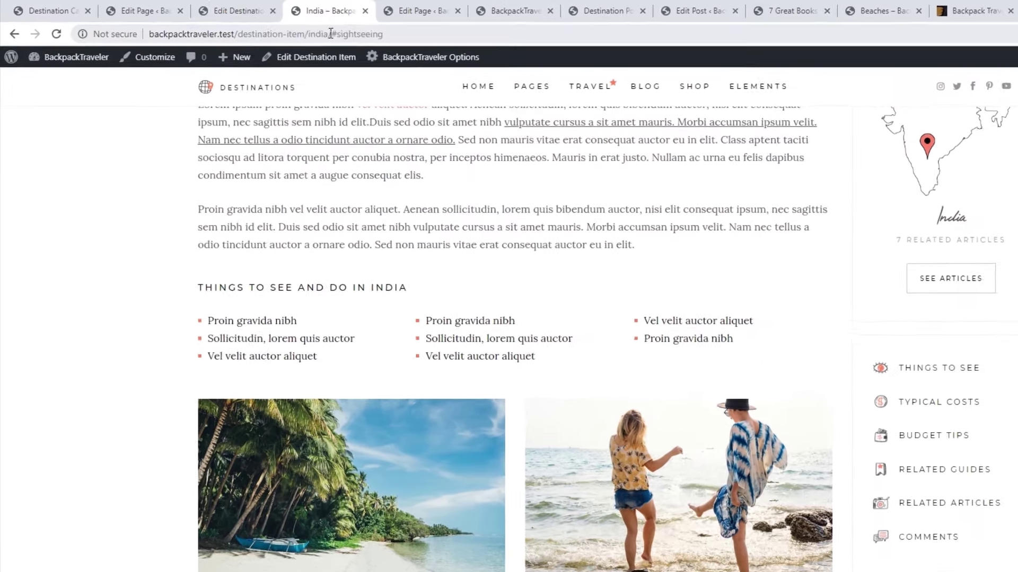
drag(268, 28, 121, 27)
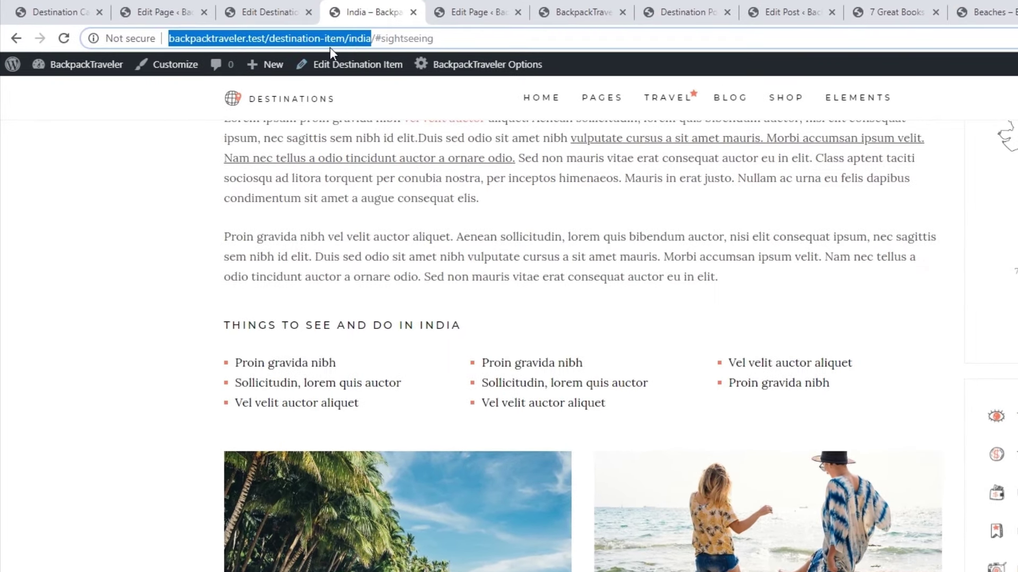
click(268, 12)
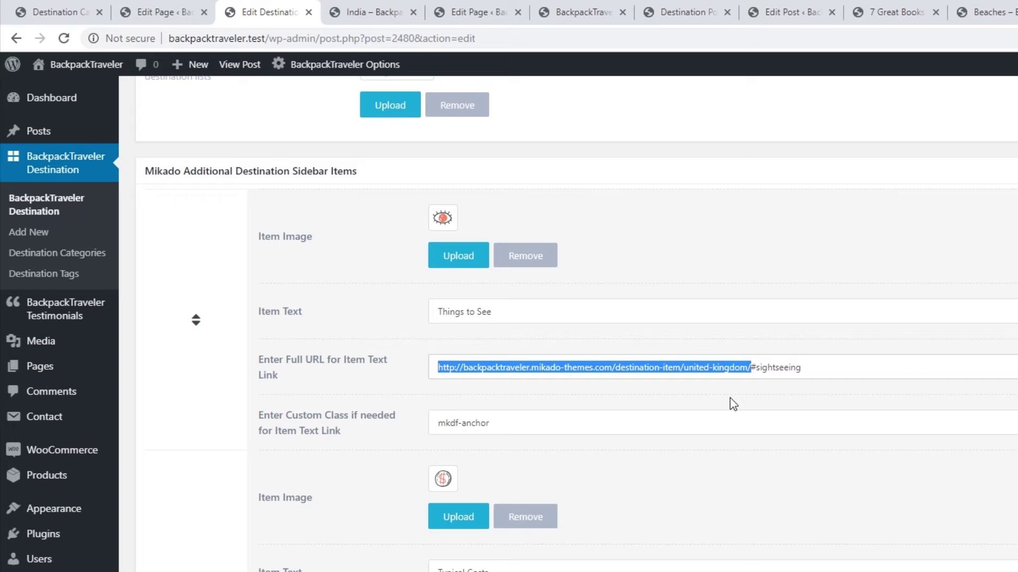
- Examine the #sightseeing anchor in the Things to See item's link URL and its mkdf-anchor custom class
click(749, 368)
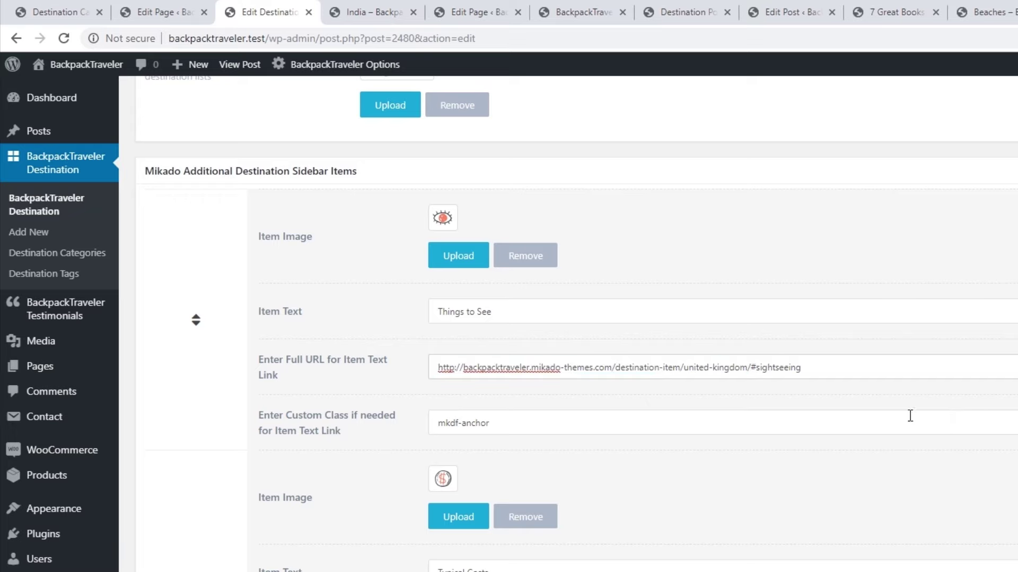
drag(814, 370, 770, 366)
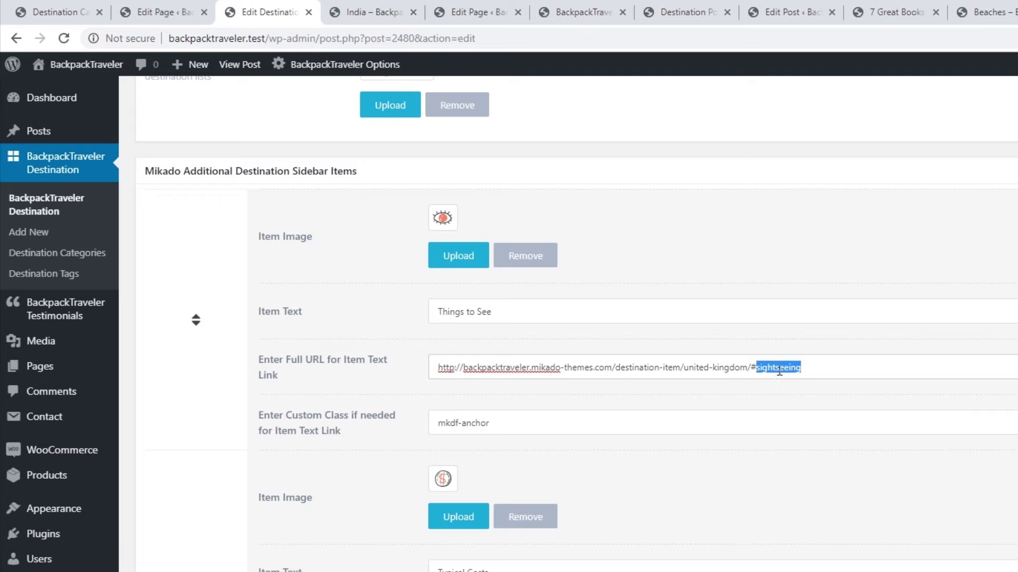
click(832, 367)
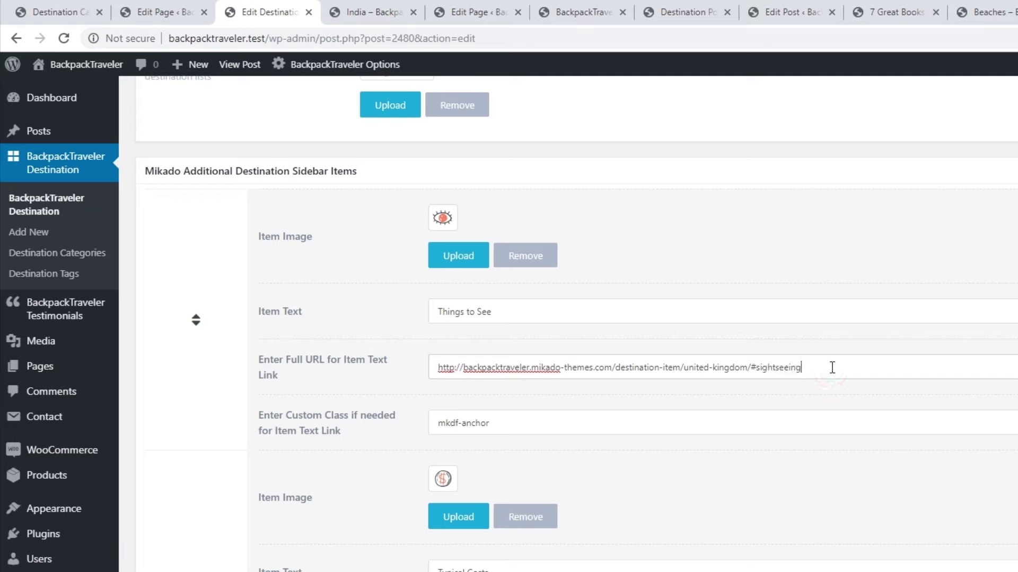
click(703, 411)
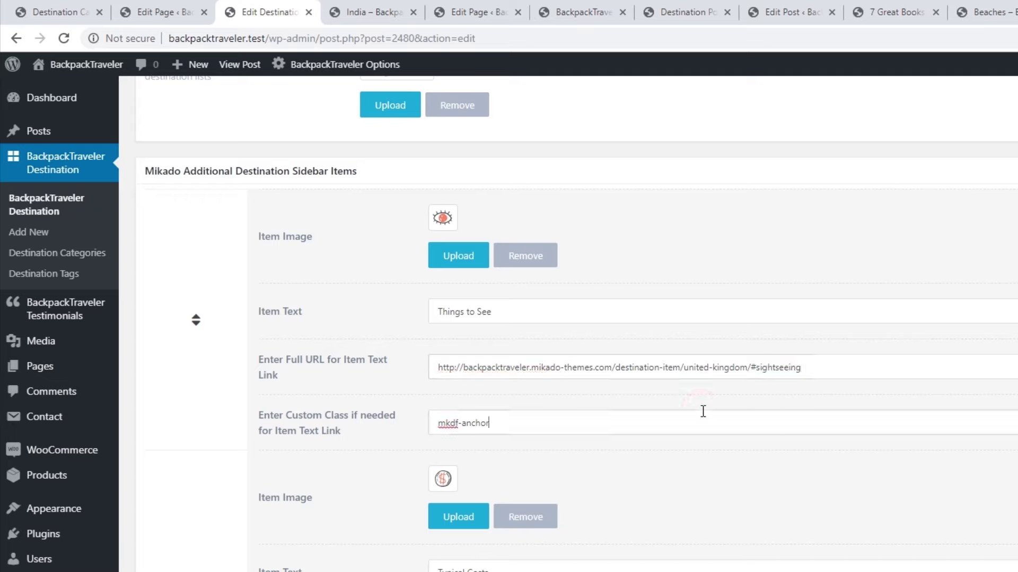
drag(509, 422, 394, 414)
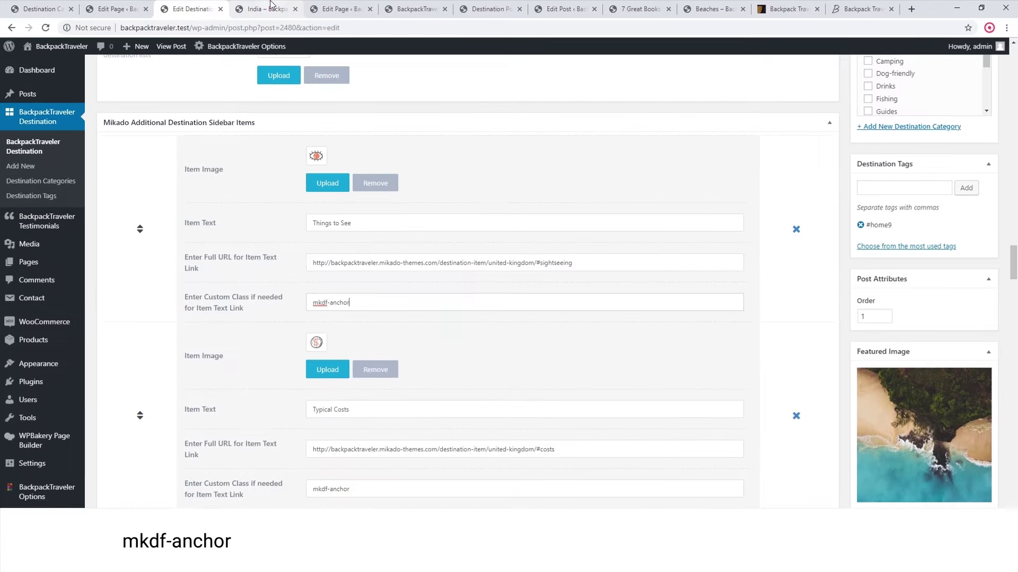
- Try the Typical Costs, Comments and Related Articles sidebar links on India's public page
click(371, 12)
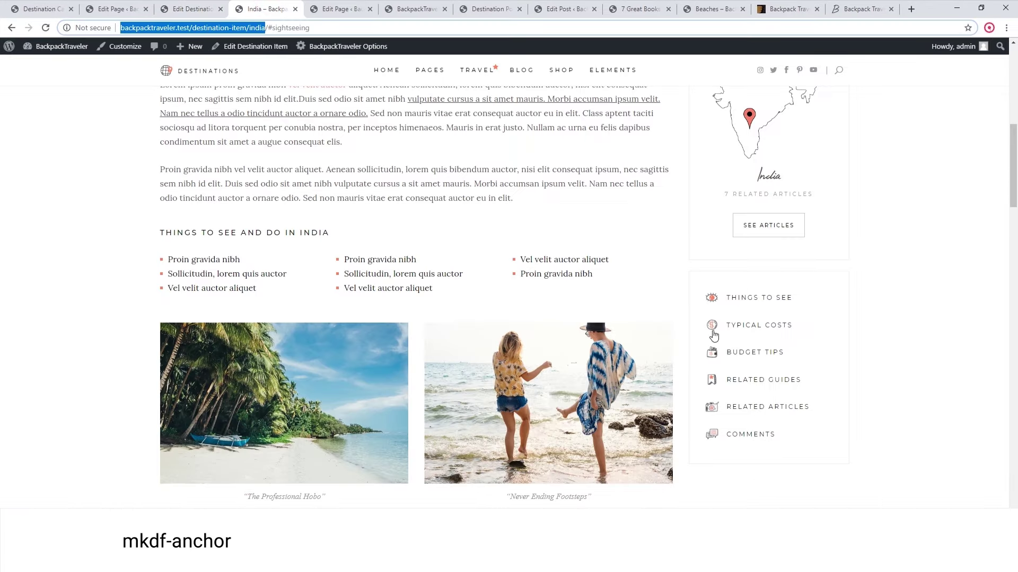
click(742, 325)
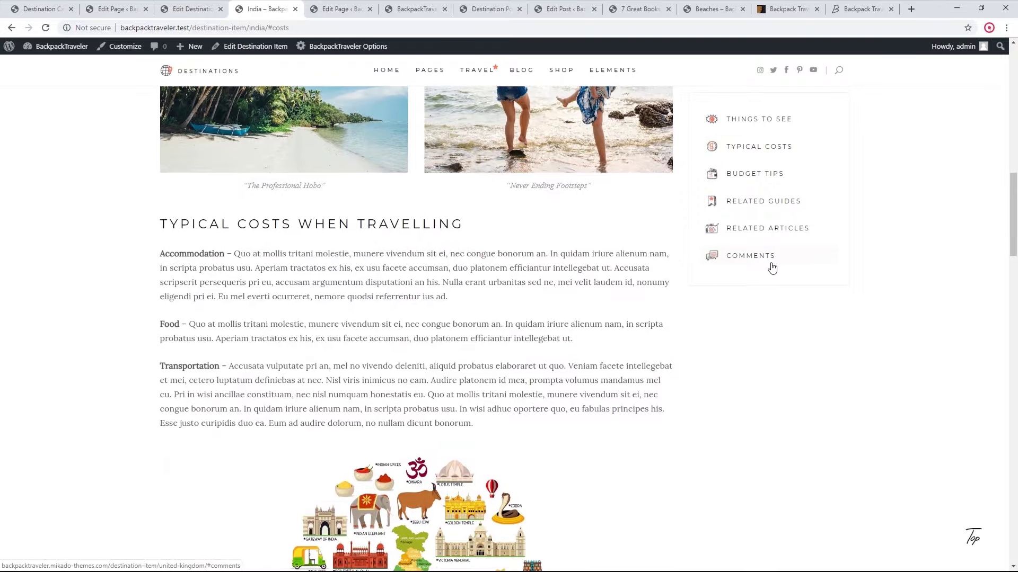
click(758, 255)
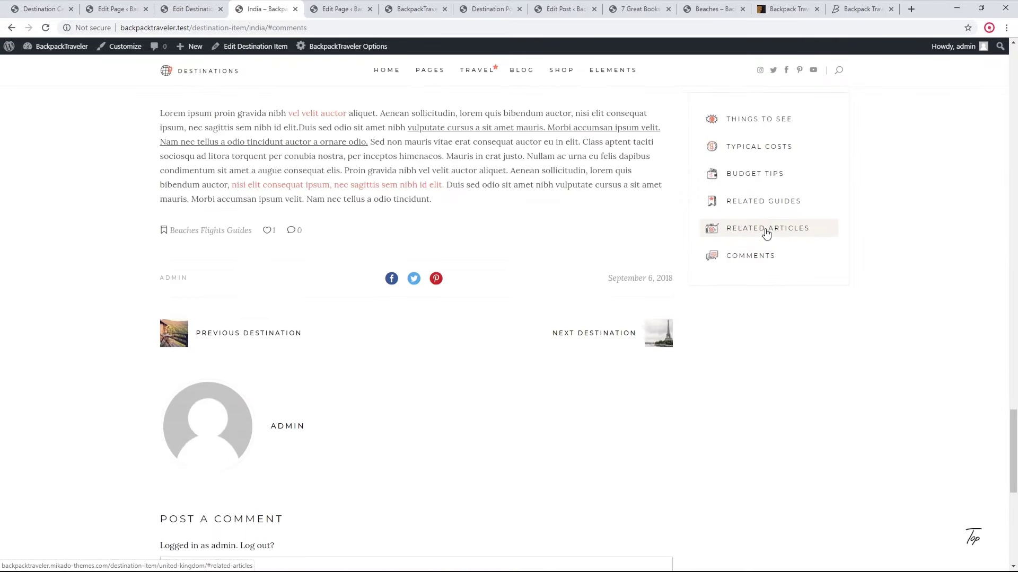
click(766, 229)
- Review the link URLs and custom classes of all sidebar items in India's destination editor, from Things to See through Comments
click(191, 9)
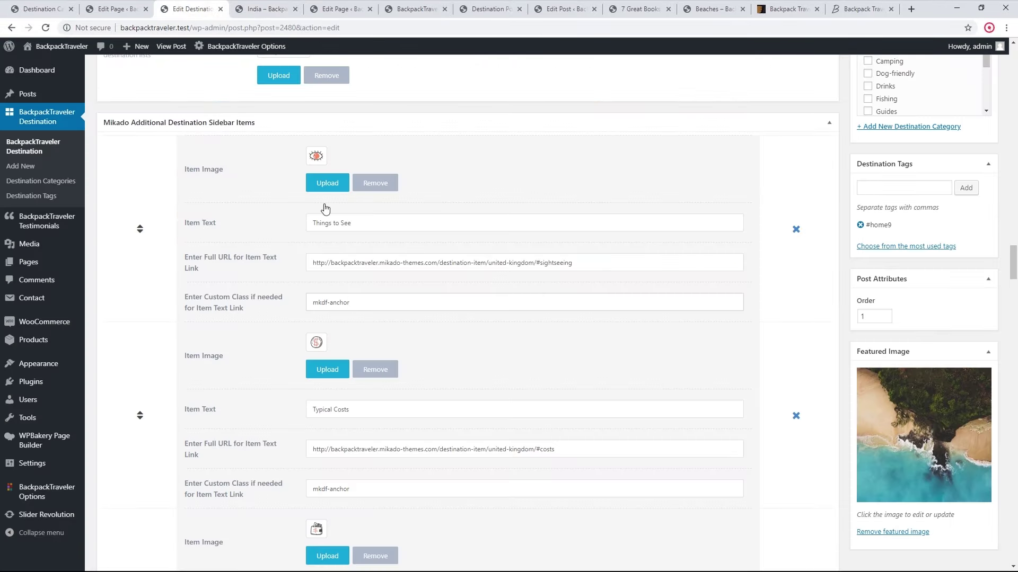
click(363, 306)
click(370, 308)
scroll(434, 335, down, 3)
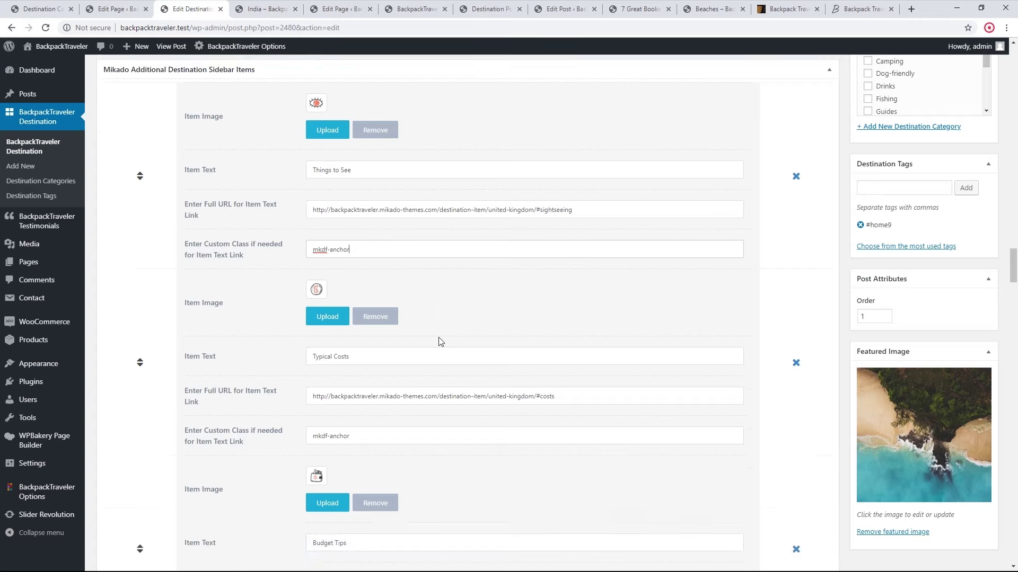
scroll(391, 317, down, 9)
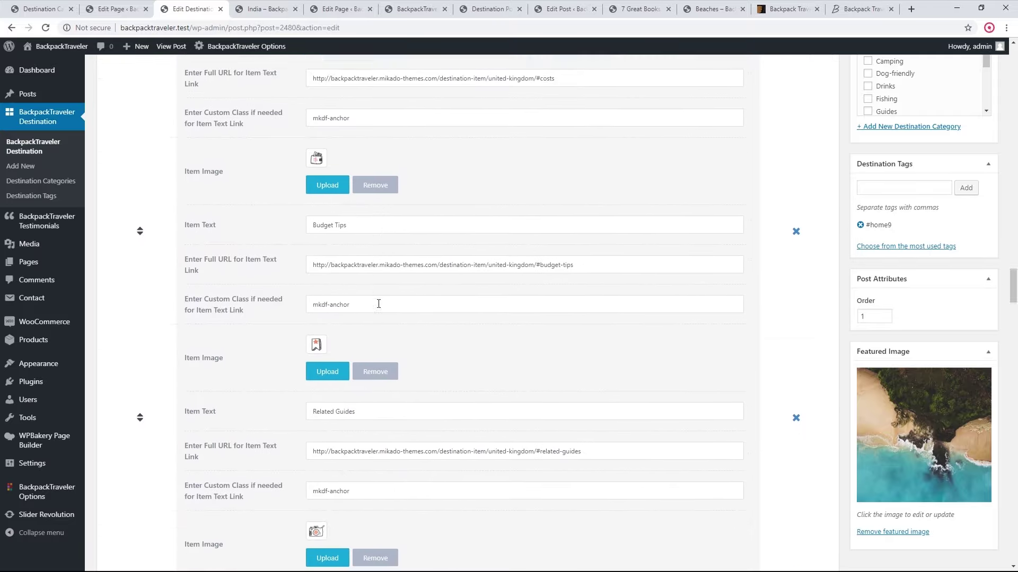
scroll(356, 291, down, 3)
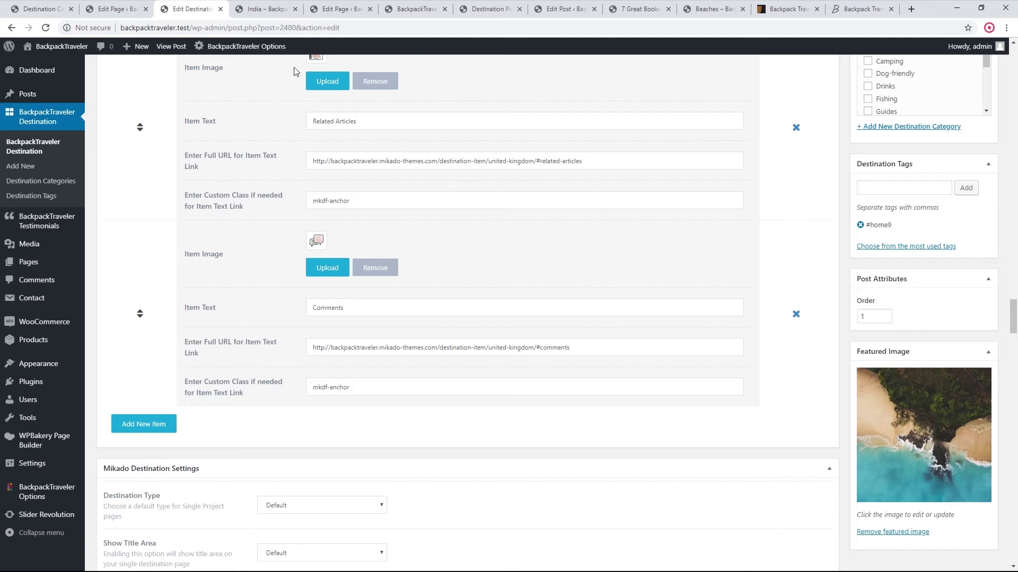
- Go from India's public page to the site's homepage and view its sections down to the footer
click(270, 7)
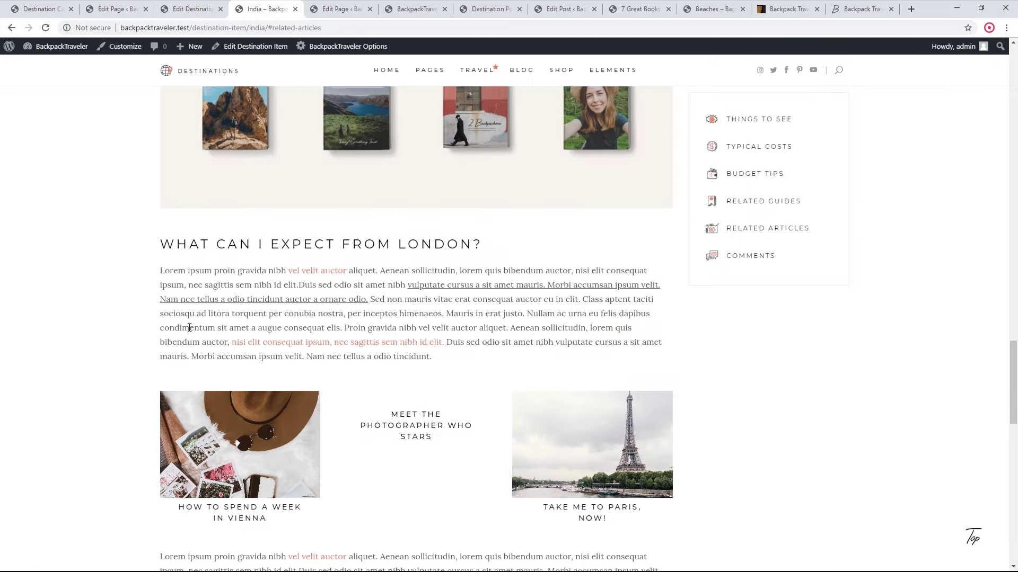
scroll(195, 326, up, 11)
scroll(192, 337, up, 20)
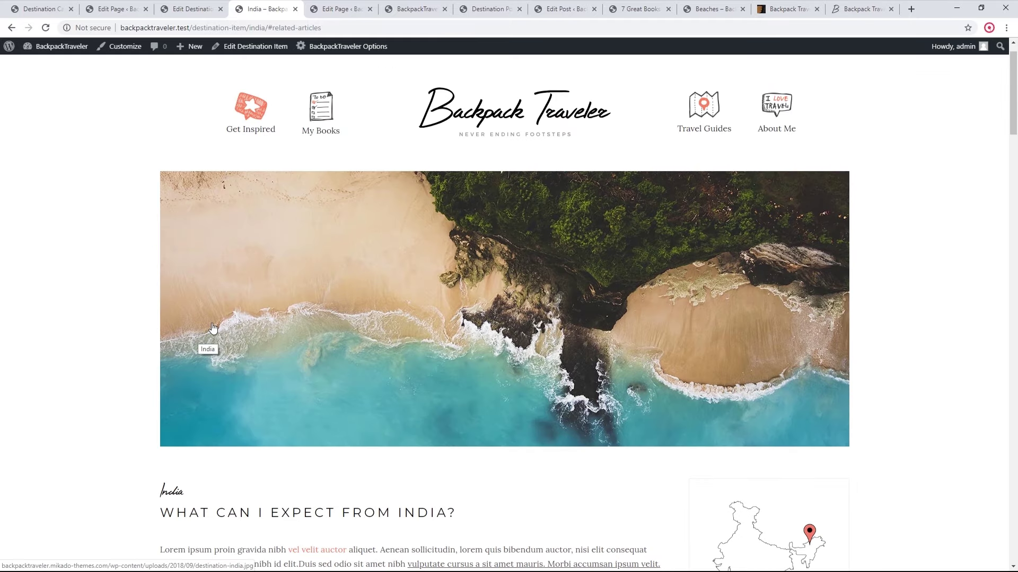
click(493, 108)
scroll(508, 220, down, 5)
scroll(507, 220, down, 20)
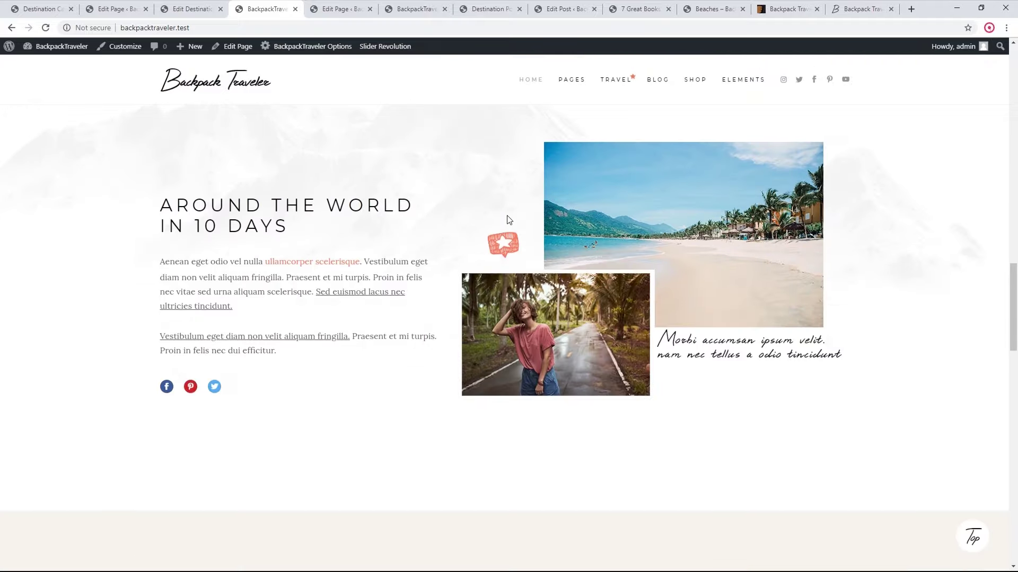
scroll(509, 219, down, 6)
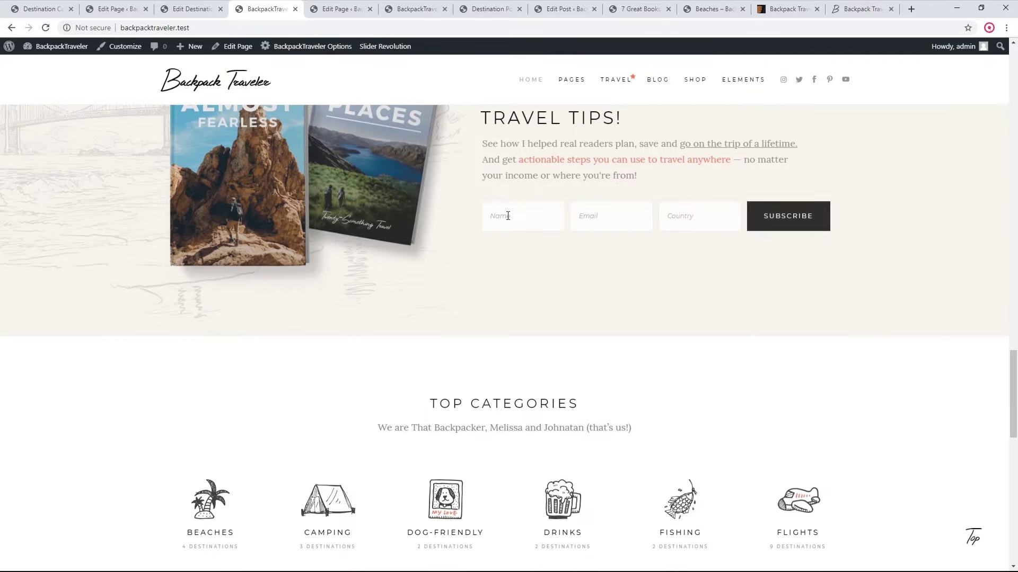
scroll(507, 217, down, 12)
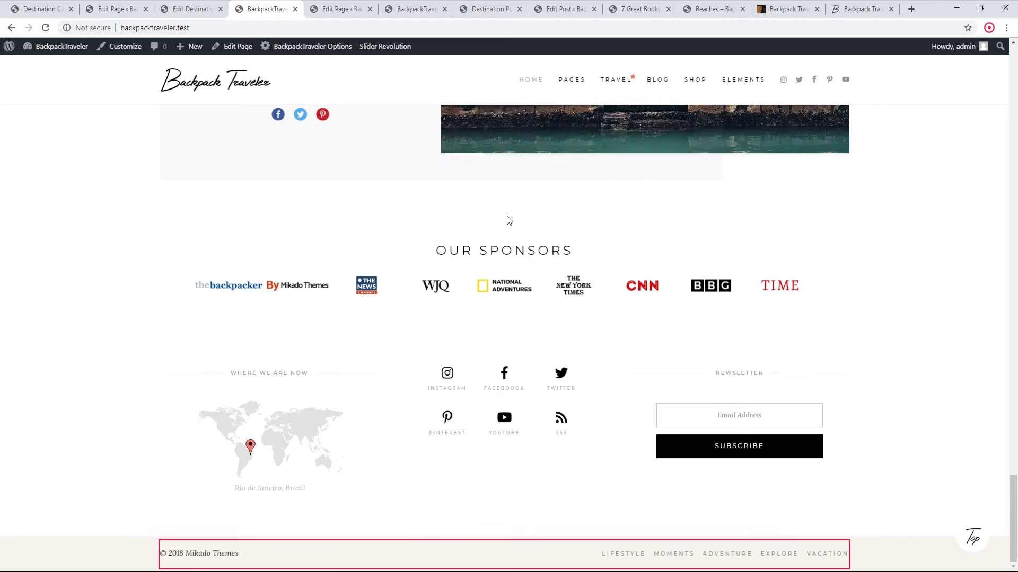
- Close the destination item editor and the neighbouring page editor, and open the Widgets admin page in place of Destination Categories
middle_click(201, 6)
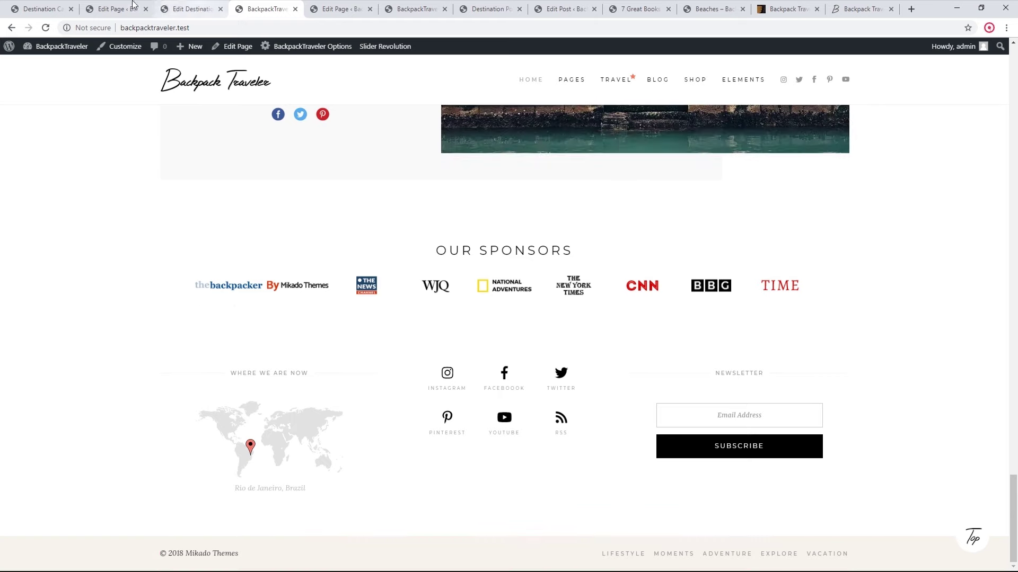
click(63, 6)
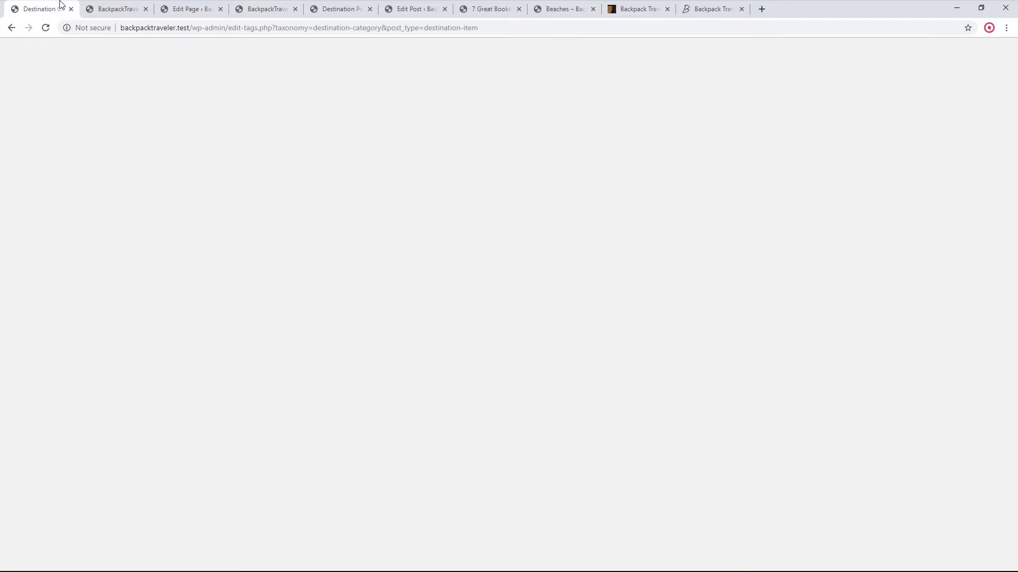
mouse_move(36, 374)
click(118, 405)
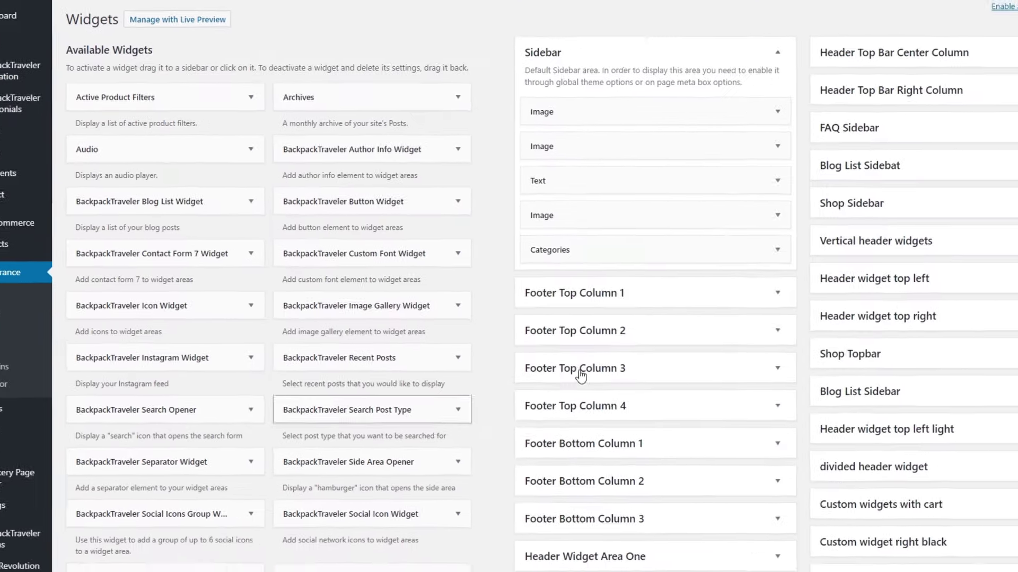
- Collapse the Sidebar widget area and expand the "where we are now" Image widget in Footer Top Column 1
click(777, 52)
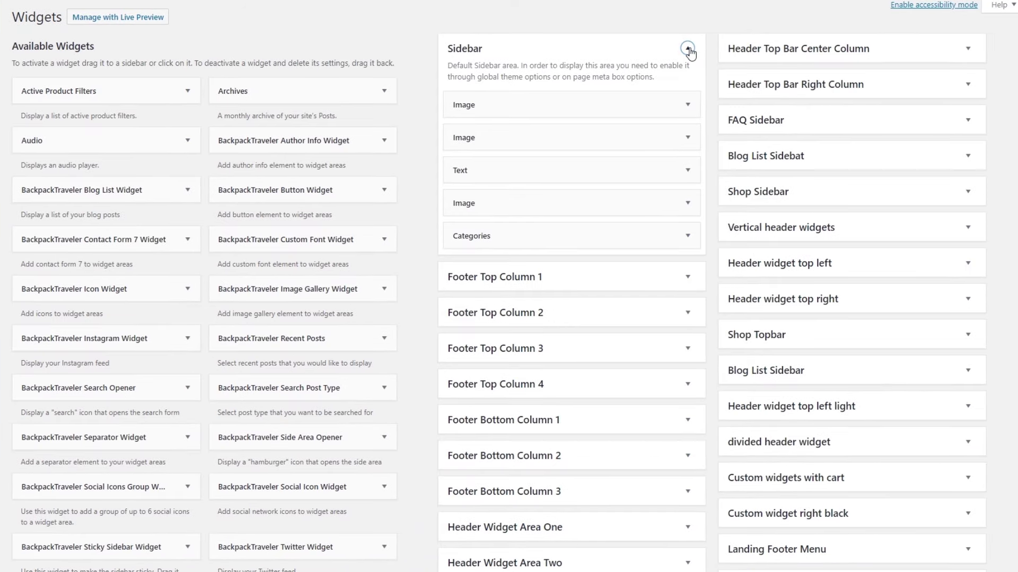
click(688, 49)
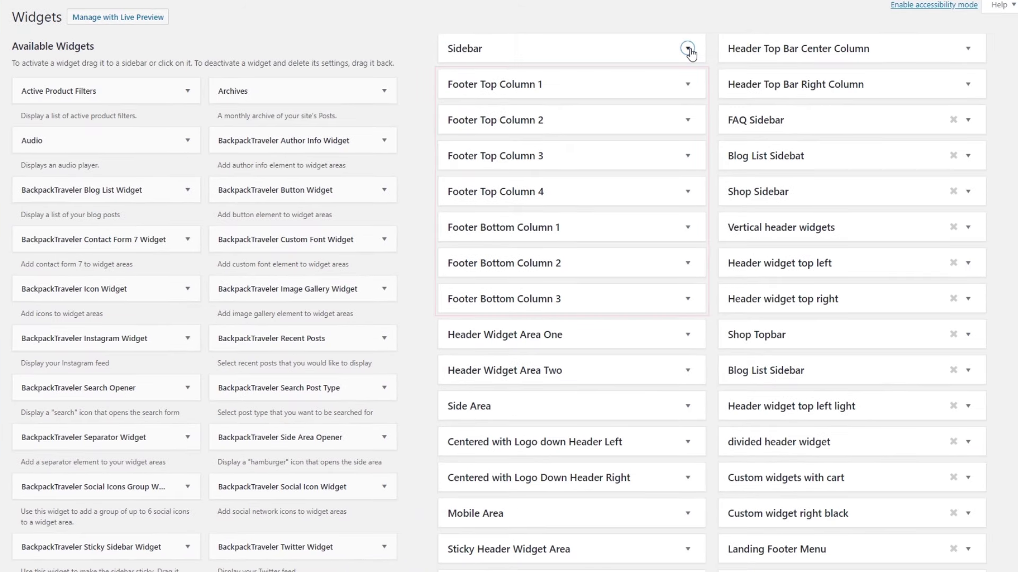
click(688, 85)
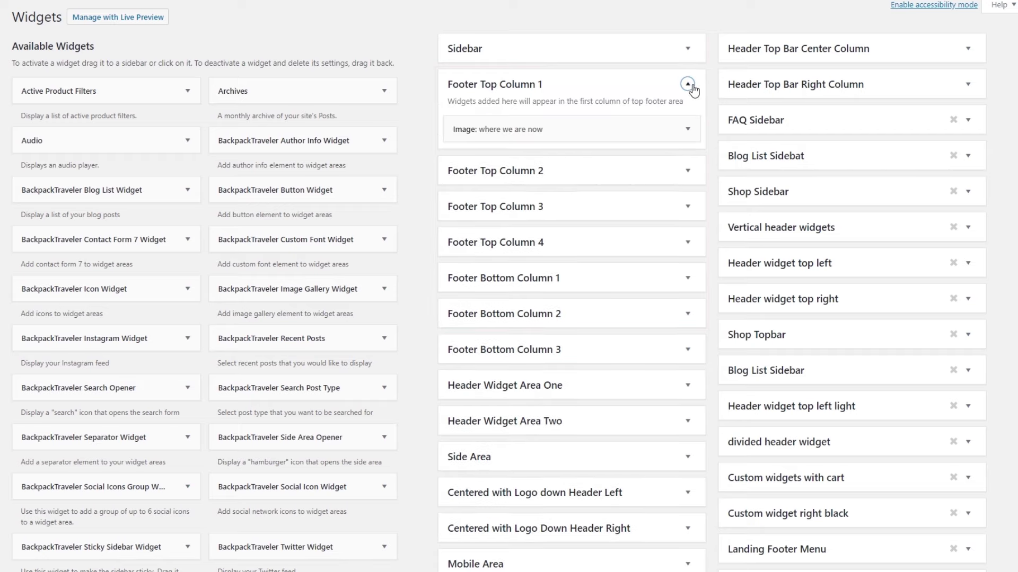
click(689, 130)
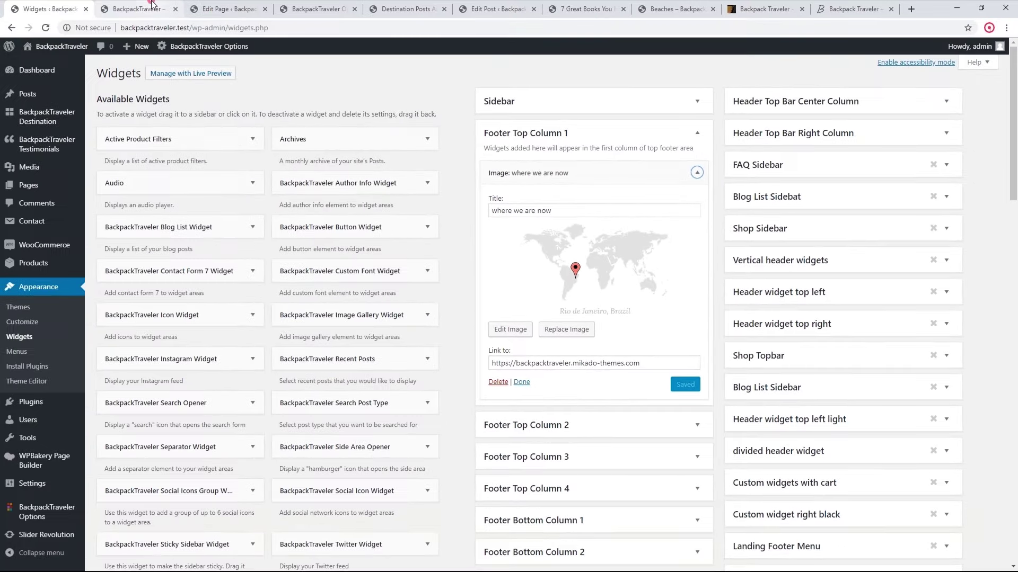
- Compare the "where we are now" Image widget's settings with the map in the homepage footer
click(152, 6)
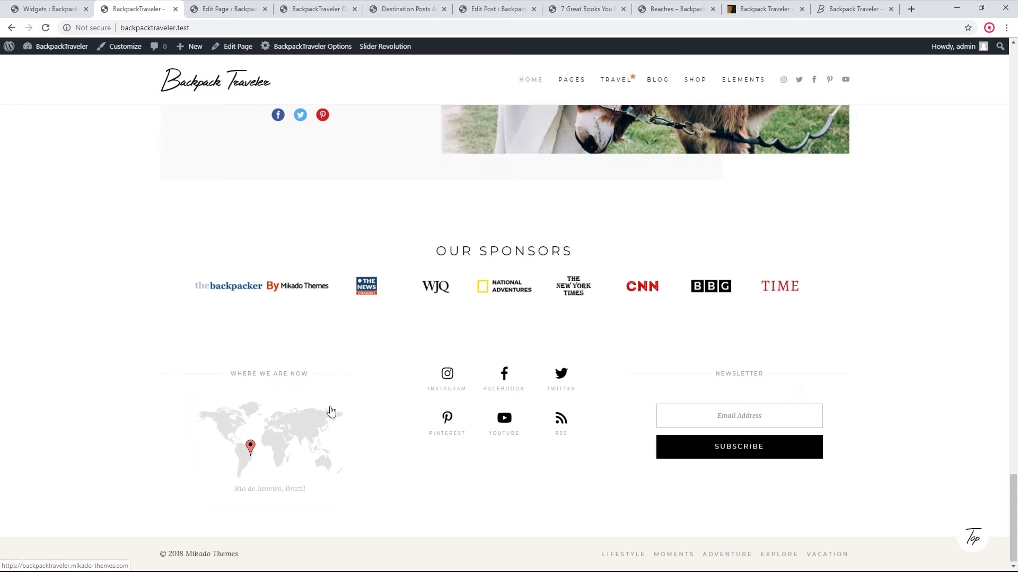
click(57, 8)
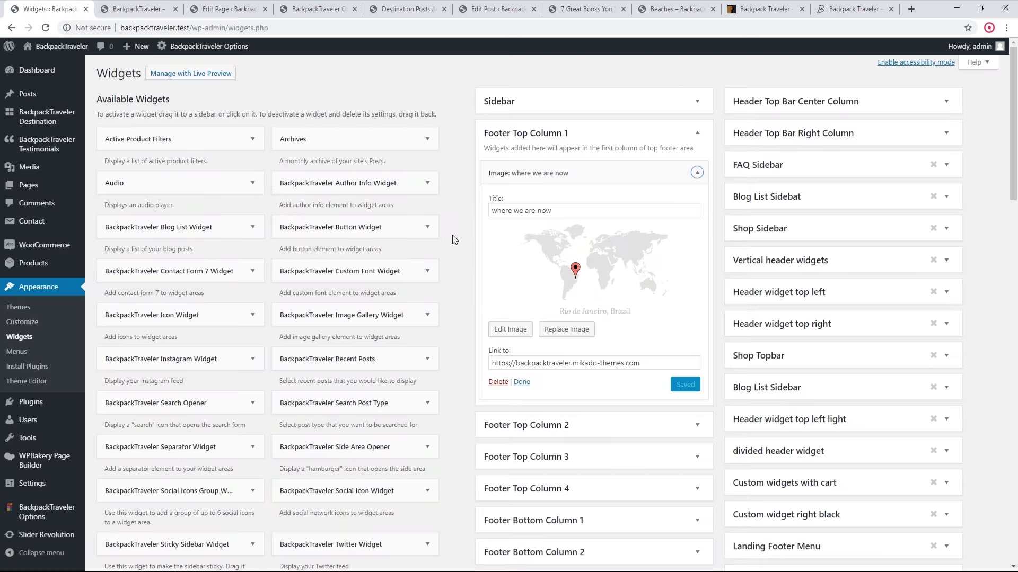
click(154, 8)
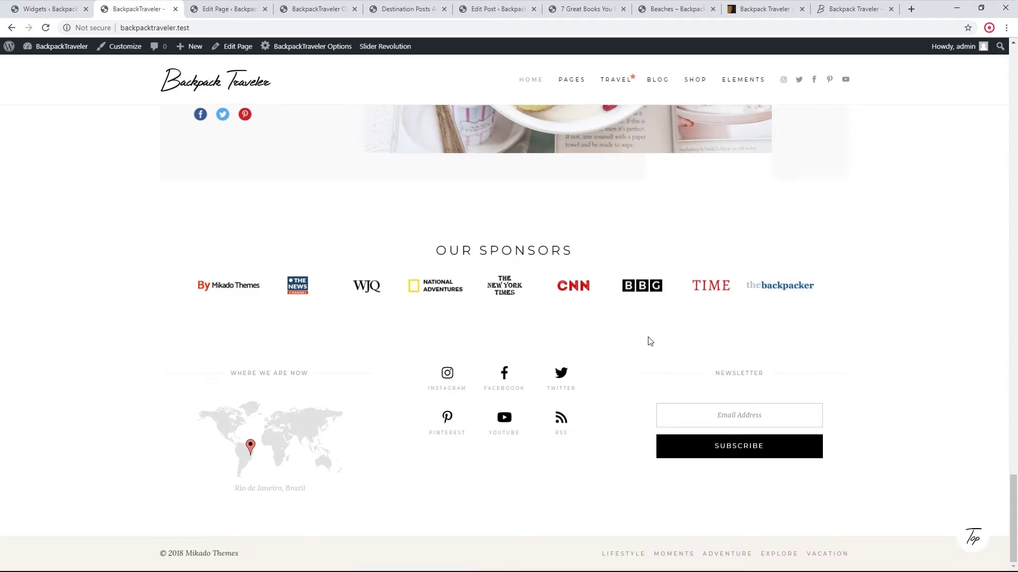
click(50, 9)
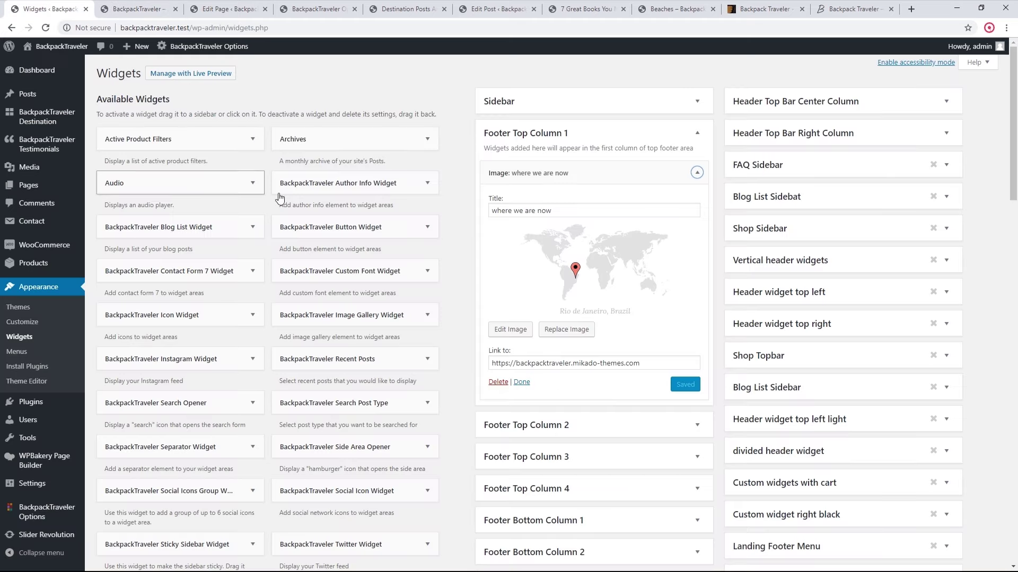
- Expand Footer Top Column 2 and compare its BackpackTraveler Icon Widgets with the social icons in the homepage footer
click(700, 423)
scroll(704, 426, down, 3)
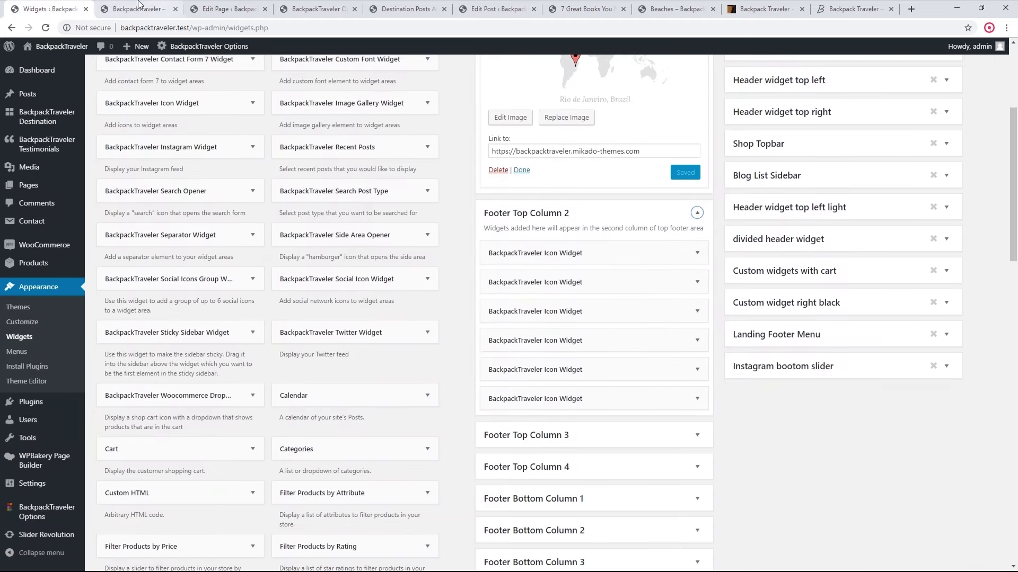
click(139, 10)
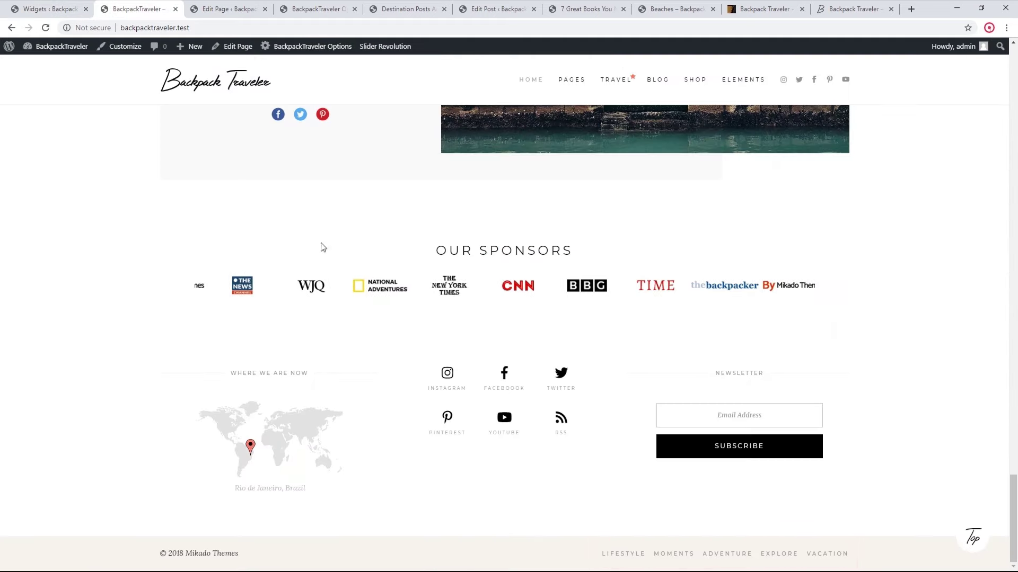
- Expand the Navigation Menu widget in Footer Bottom Column 2 on the Widgets page and show its available menu choices
click(90, 6)
scroll(493, 300, down, 3)
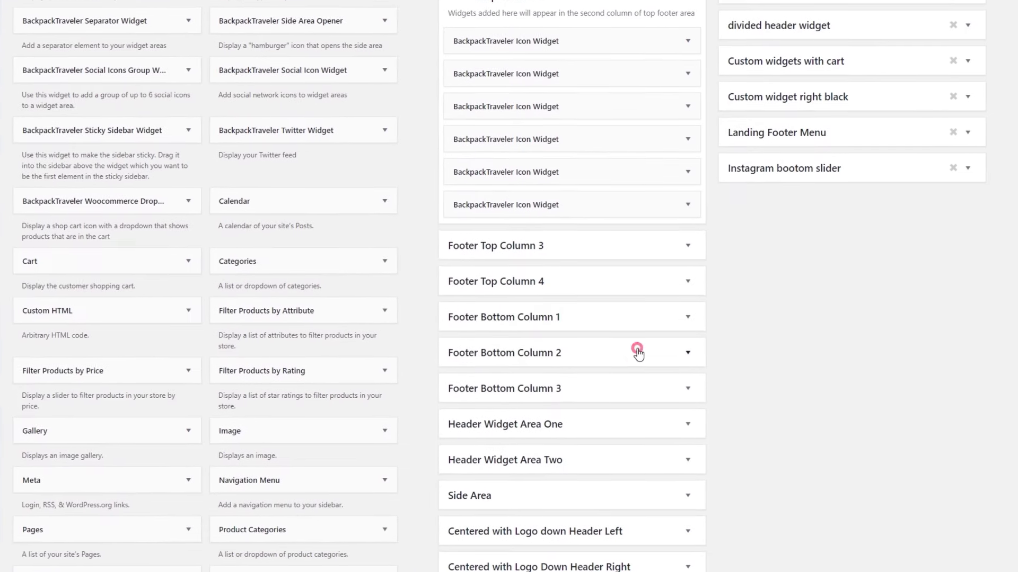
click(660, 372)
scroll(647, 354, down, 1)
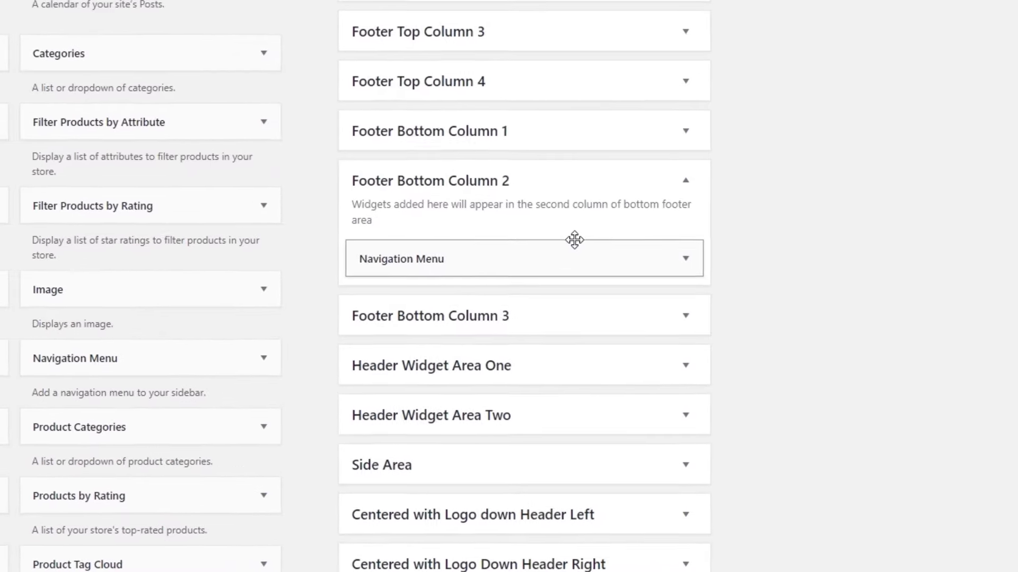
click(570, 243)
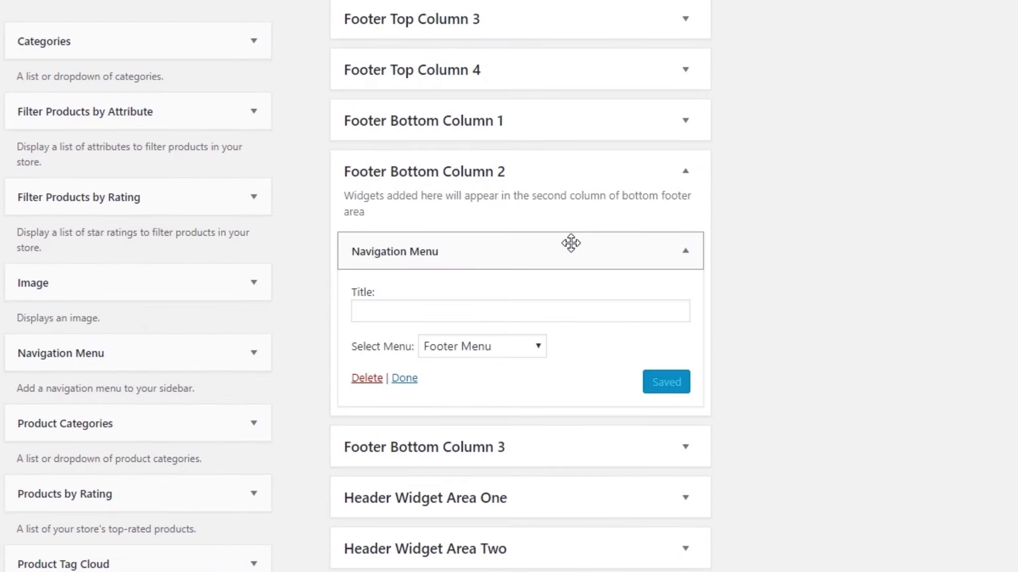
click(517, 345)
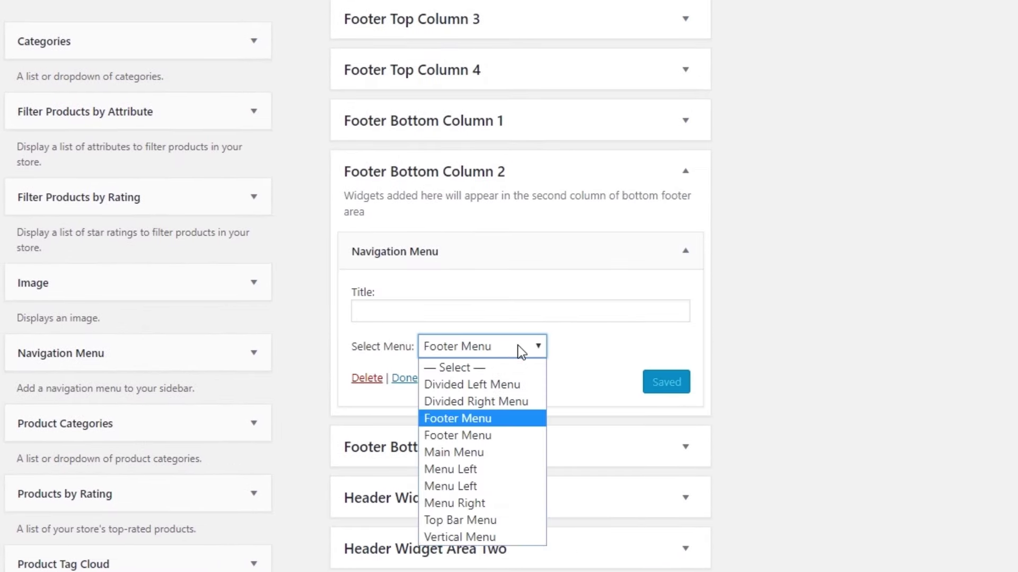